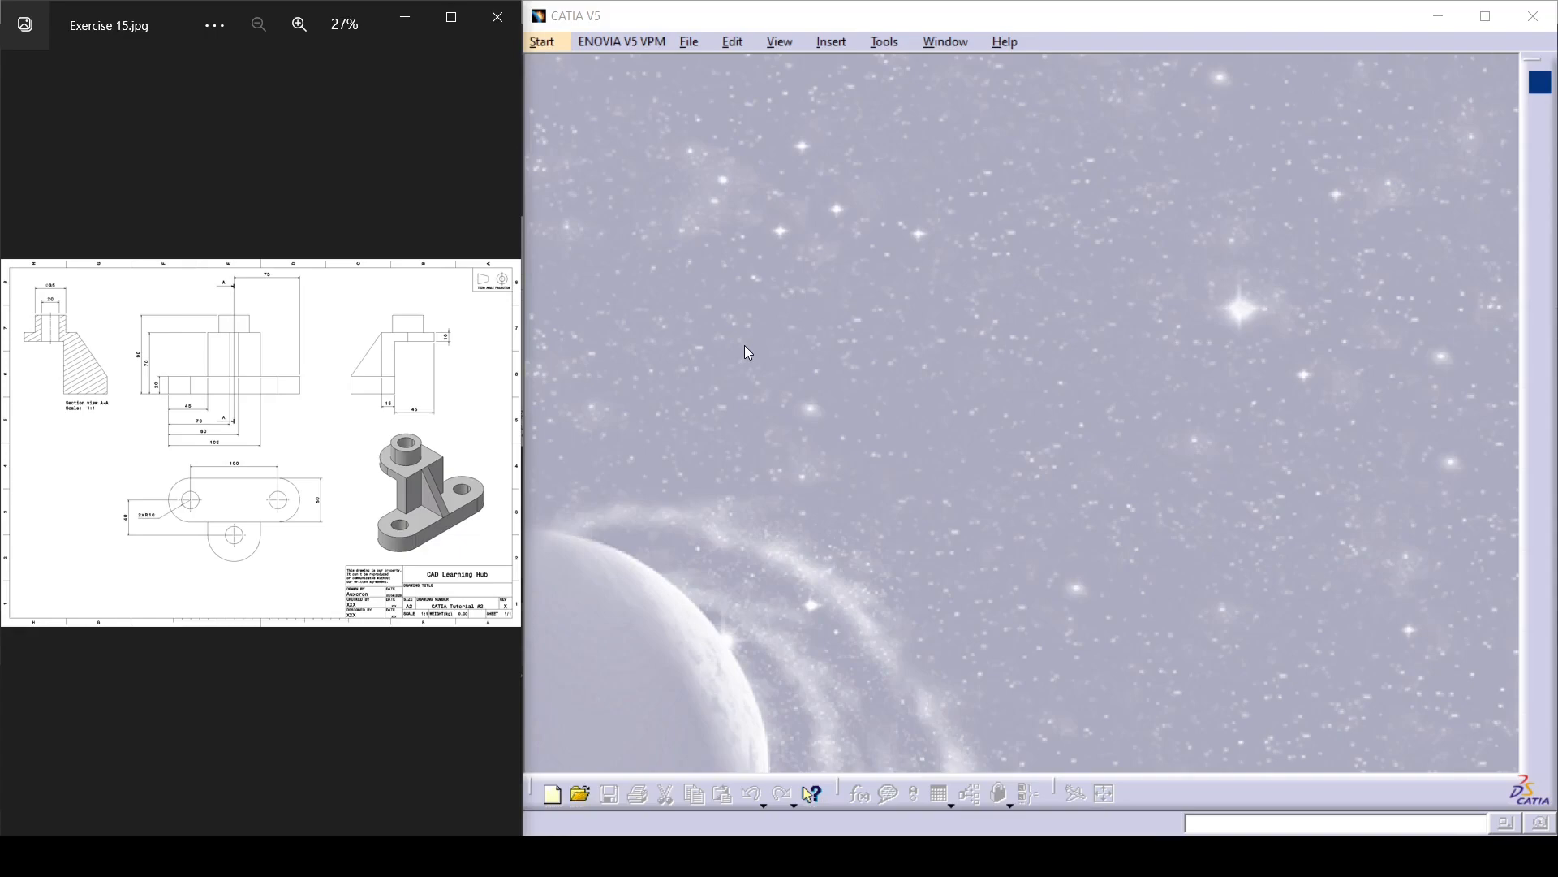
Step: Create a new Part Design part named "CATIA Tutorial #2"
{"action": "left_click", "coordinate": [745, 347]}
{"action": "left_click", "coordinate": [544, 42]}
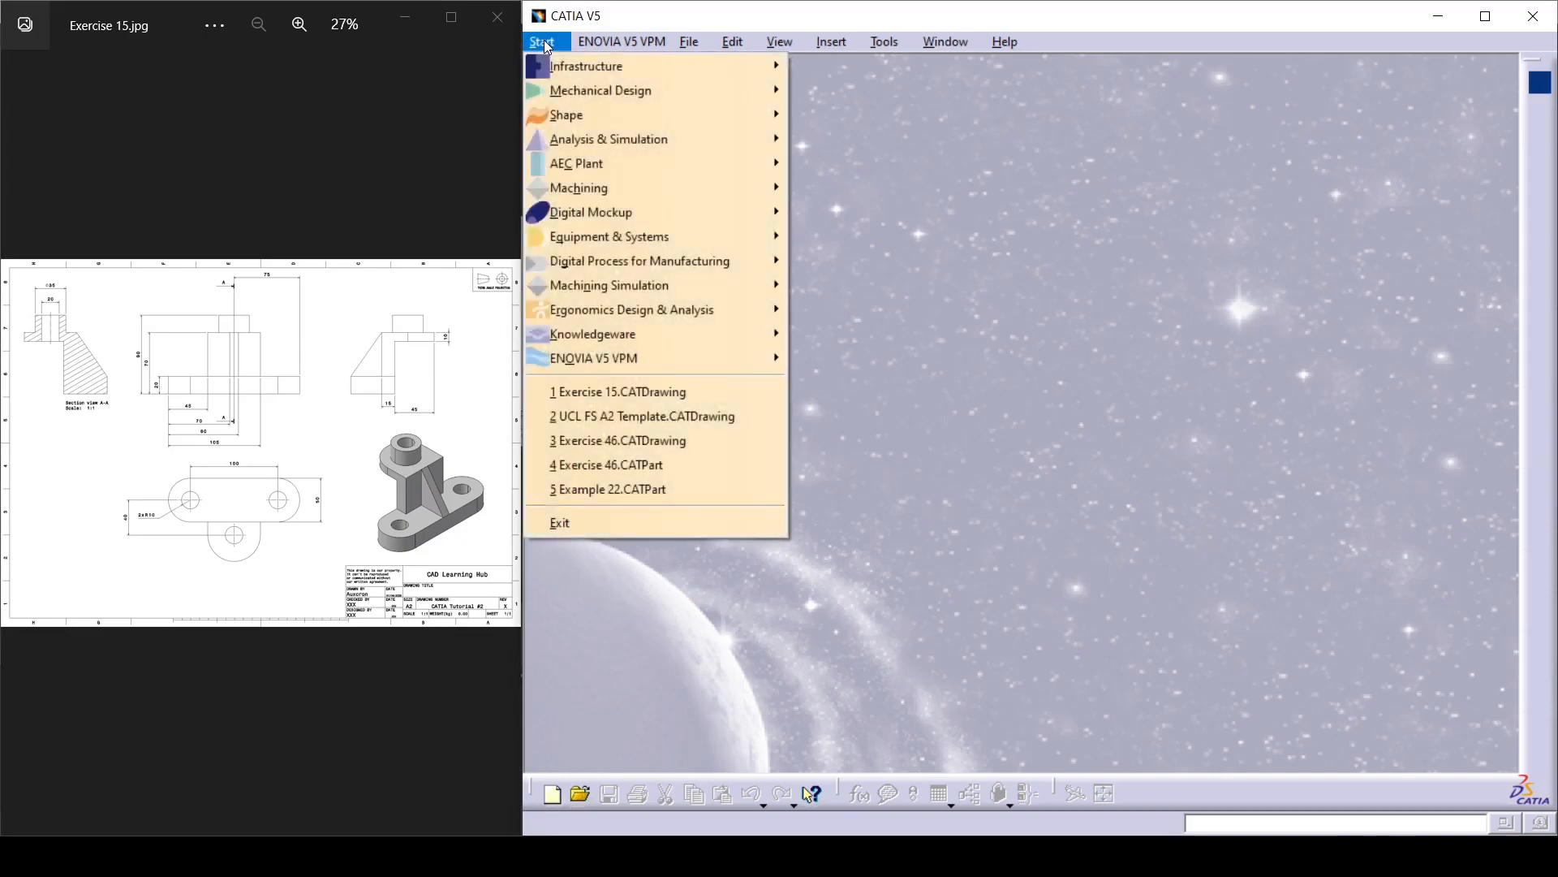
{"action": "mouse_move", "coordinate": [565, 91]}
{"action": "left_click", "coordinate": [800, 92]}
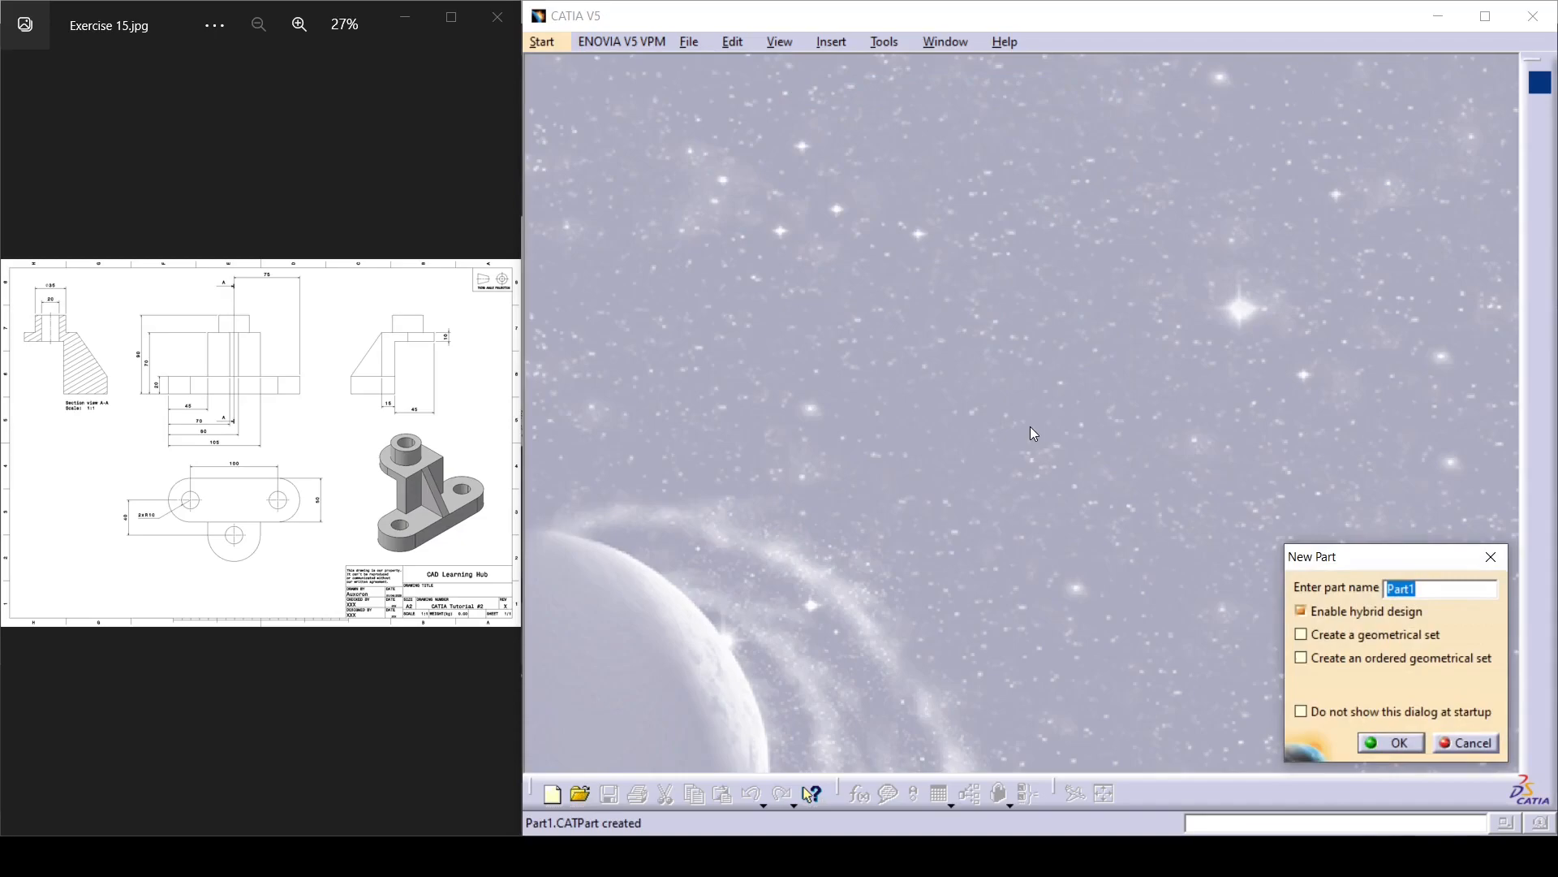
{"action": "type", "text": "CAT"}
{"action": "key", "text": "Return"}
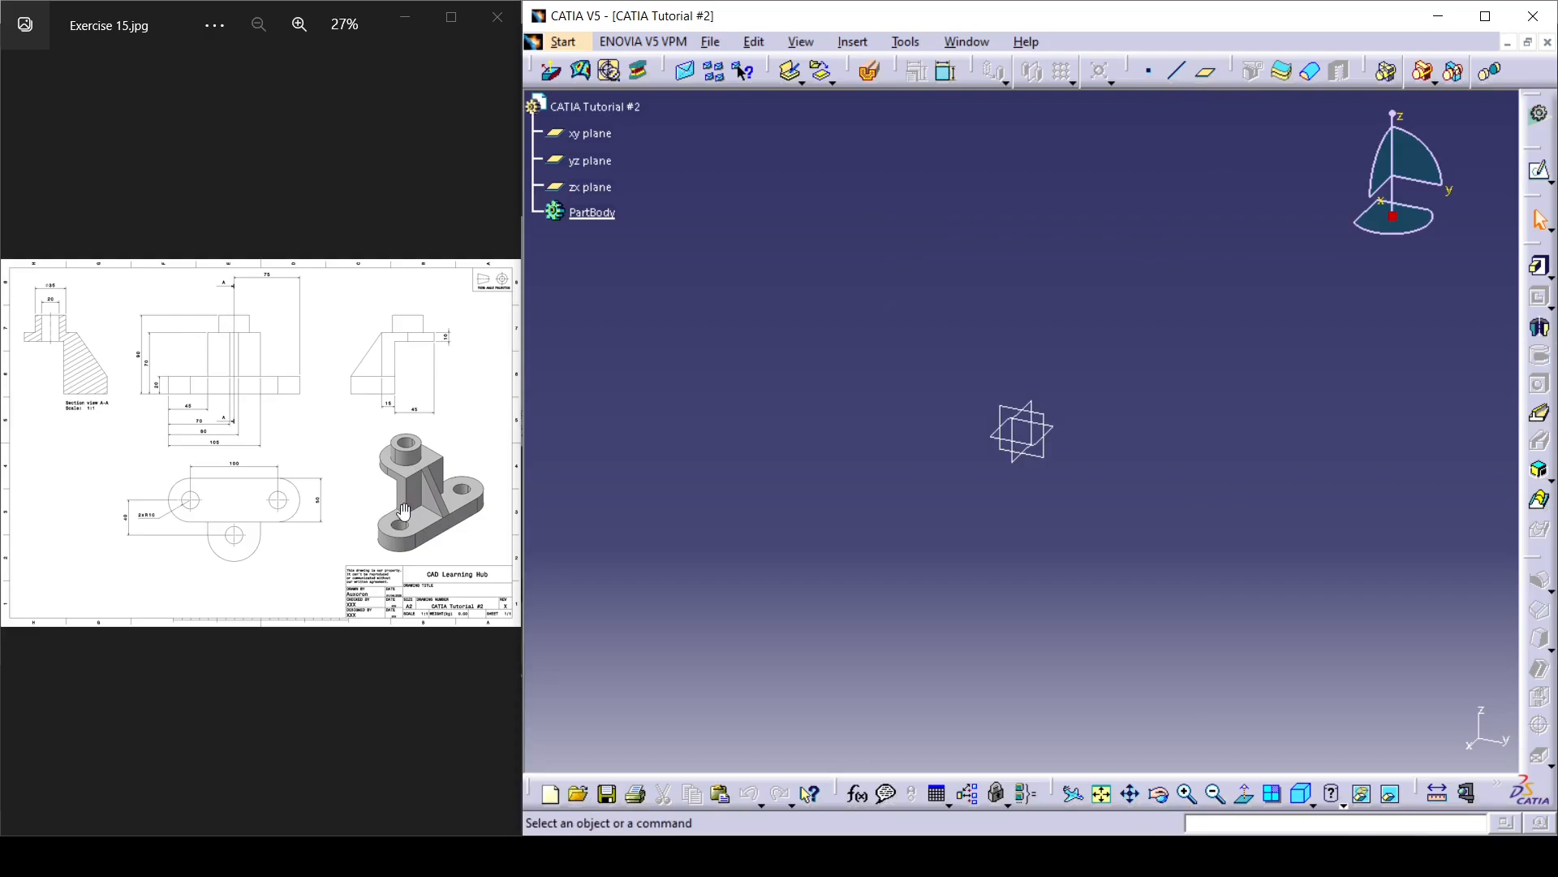
Step: Check the isometric view of the Exercise 15 drawing and start a sketch on the xy plane in CATIA
{"action": "scroll", "coordinate": [405, 511], "scroll_direction": "up", "scroll_amount": 5}
{"action": "left_click_drag", "start_coordinate": [410, 544], "coordinate": [268, 530]}
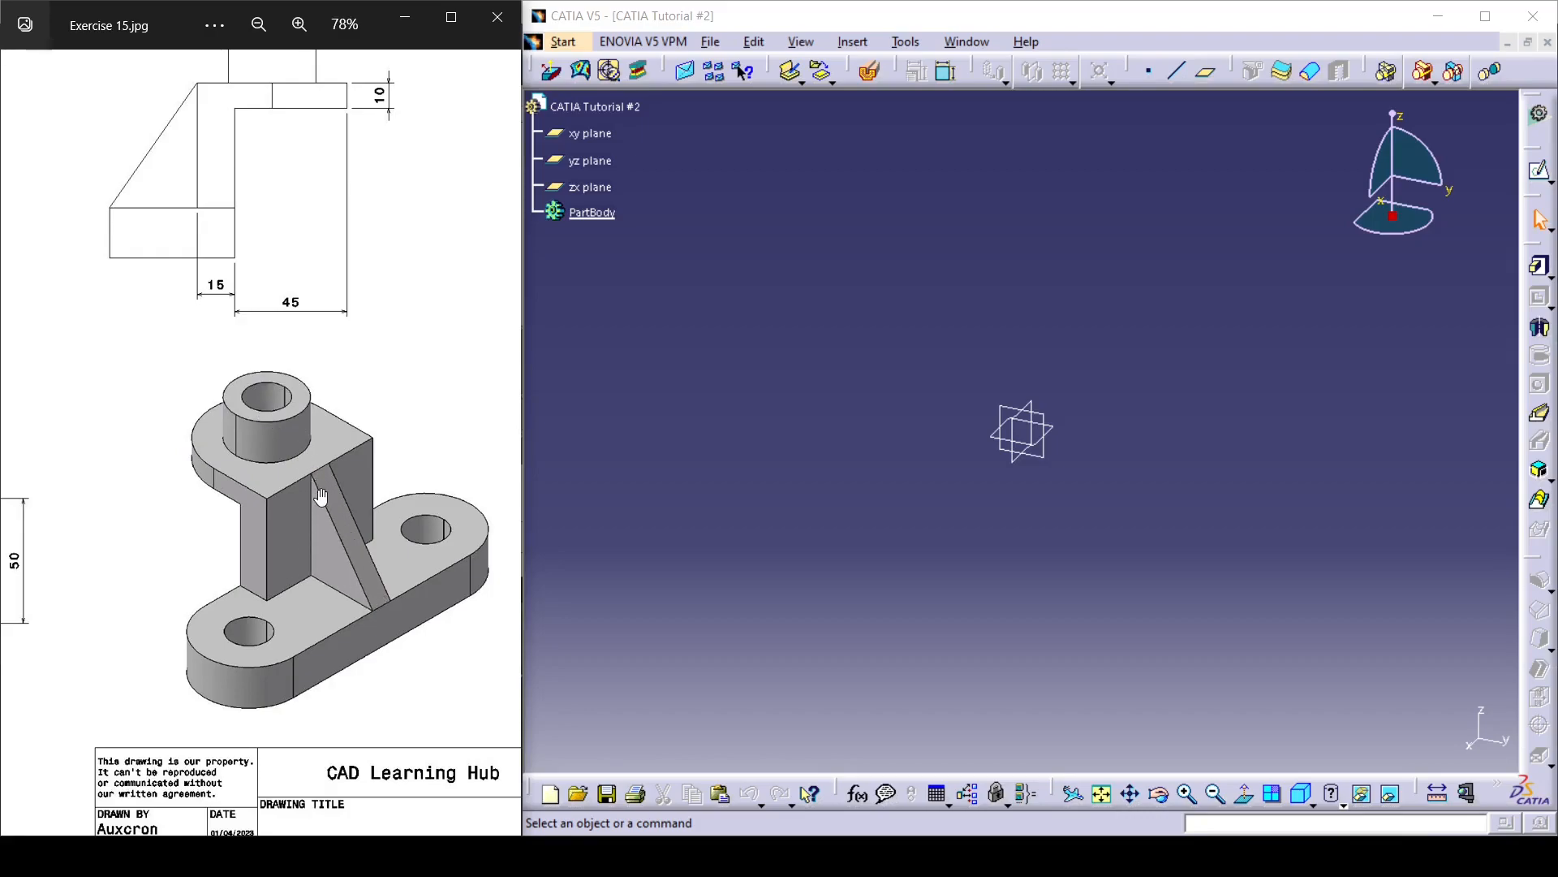
{"action": "left_click", "coordinate": [1103, 307]}
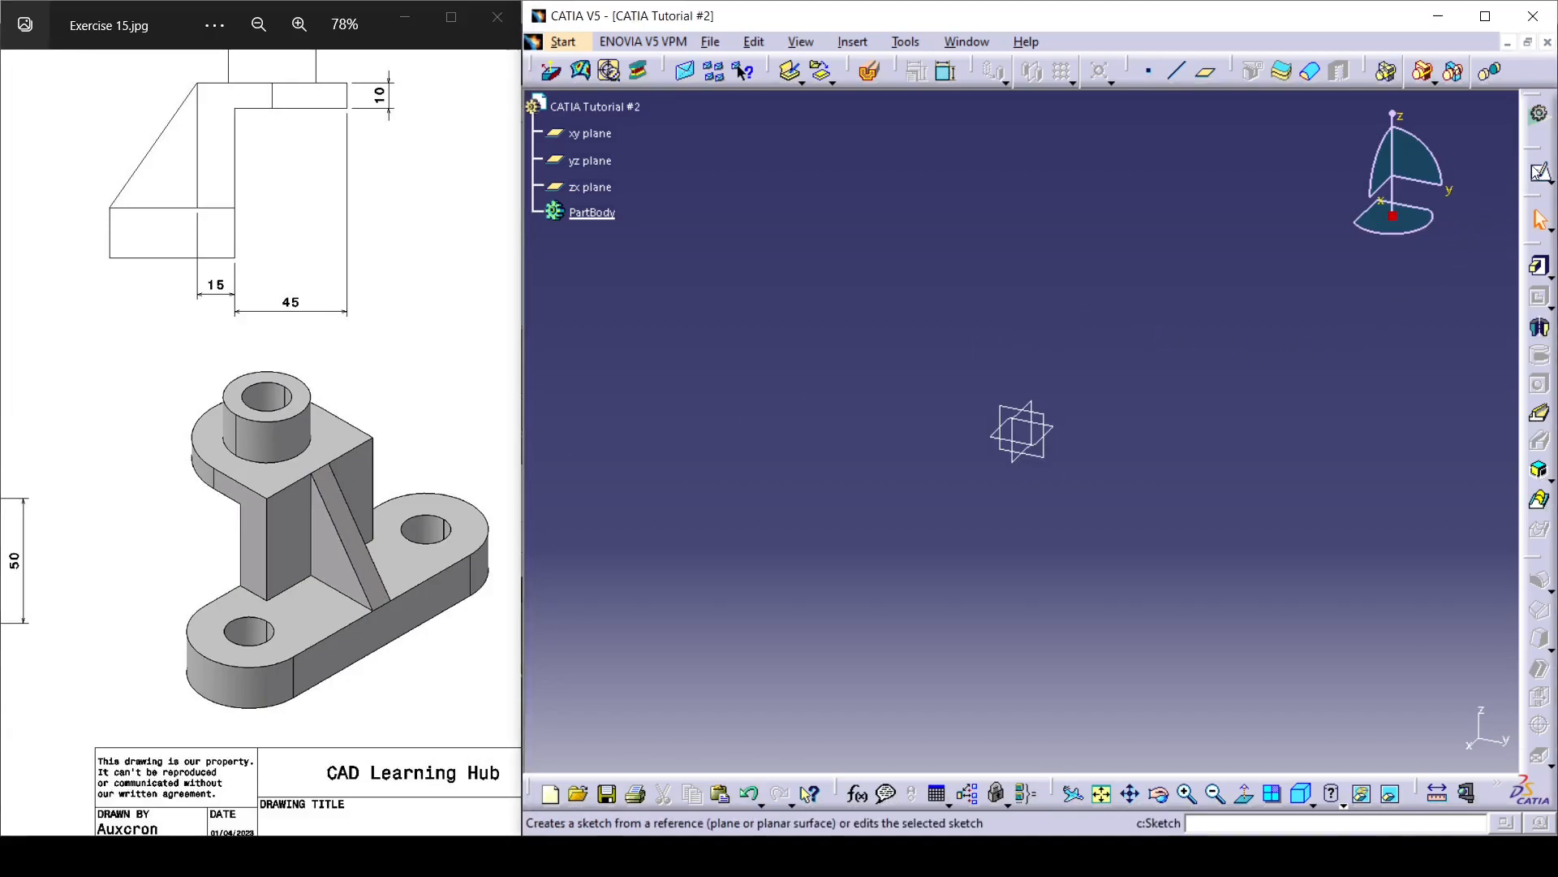
{"action": "left_click", "coordinate": [1541, 172]}
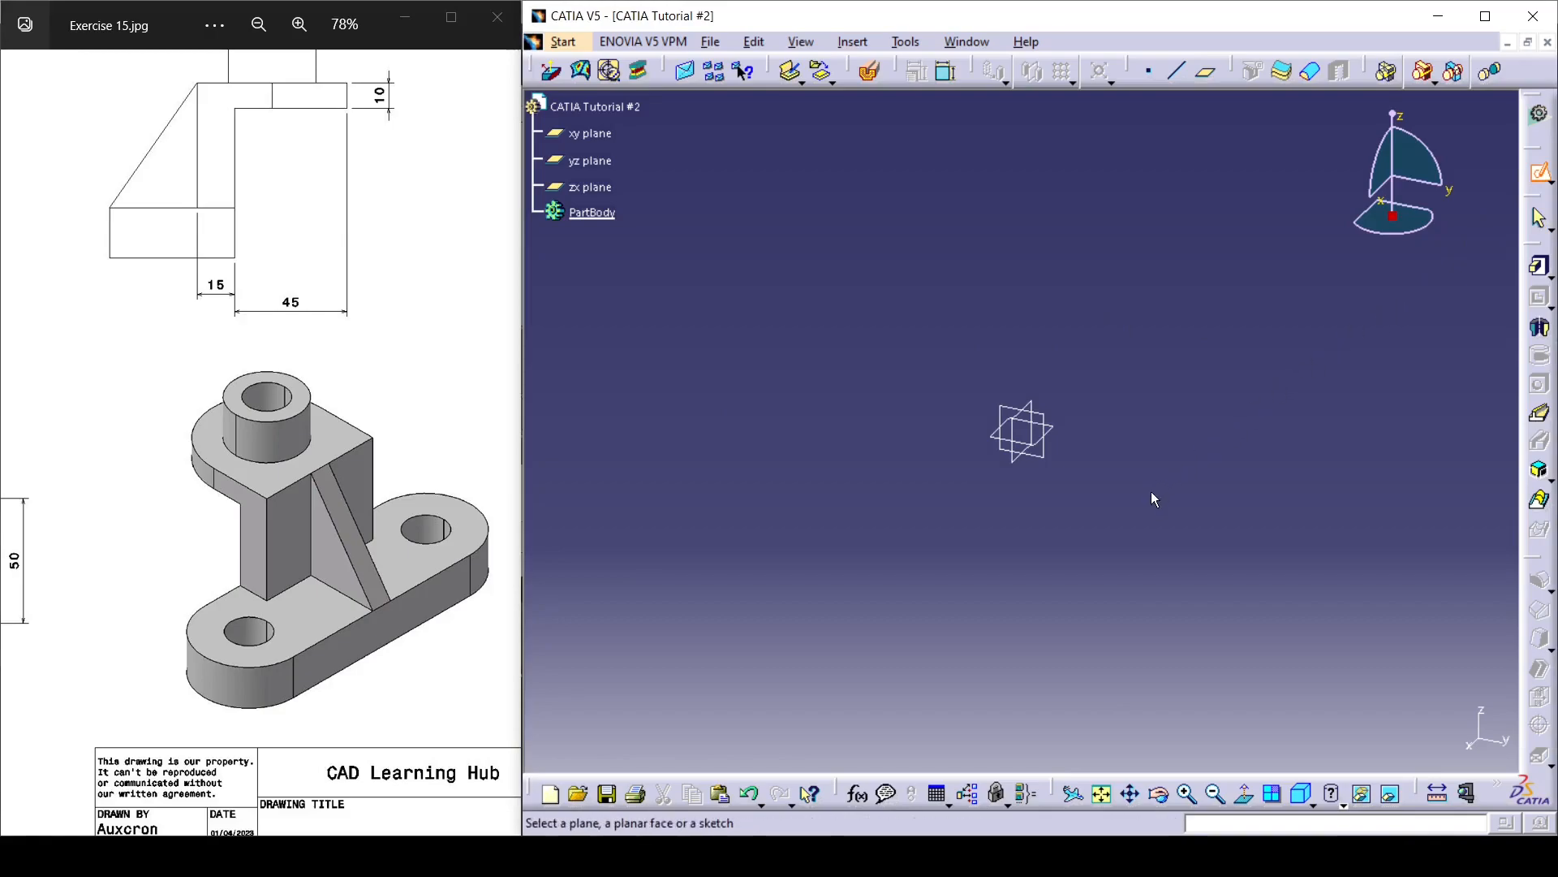
{"action": "left_click", "coordinate": [1055, 438]}
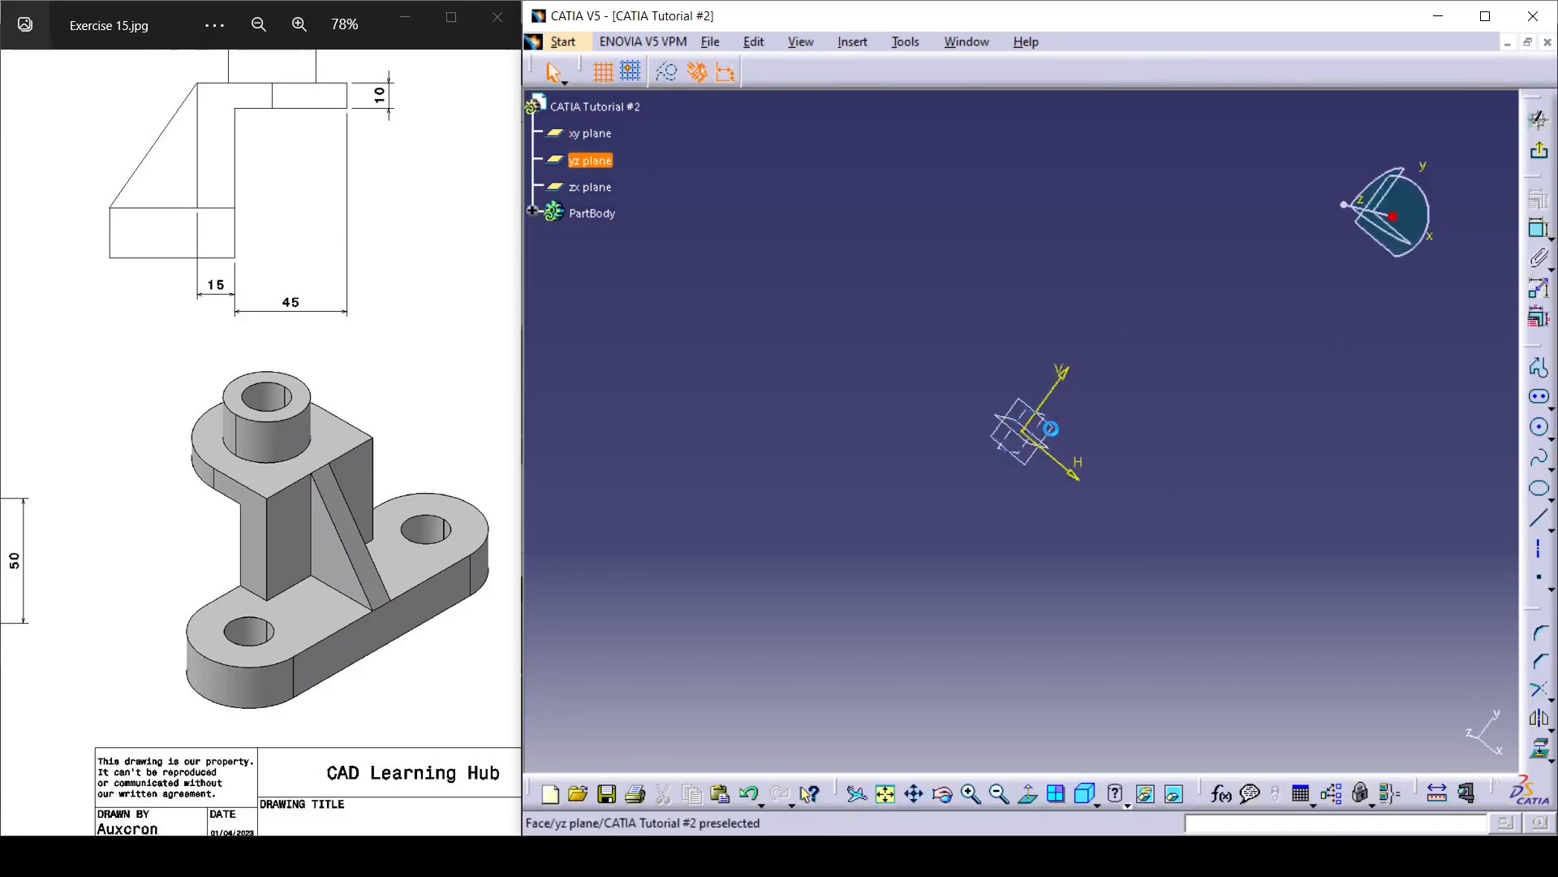
Step: Sketch a horizontal elongated hole from the origin along the H axis, about 104 mm between centres with a radius of about 23 mm
{"action": "left_click_drag", "start_coordinate": [166, 540], "coordinate": [462, 515]}
{"action": "mouse_move", "coordinate": [223, 511]}
{"action": "left_mouse_down"}
{"action": "mouse_move", "coordinate": [382, 497]}
{"action": "mouse_move", "coordinate": [307, 494]}
{"action": "left_mouse_up"}
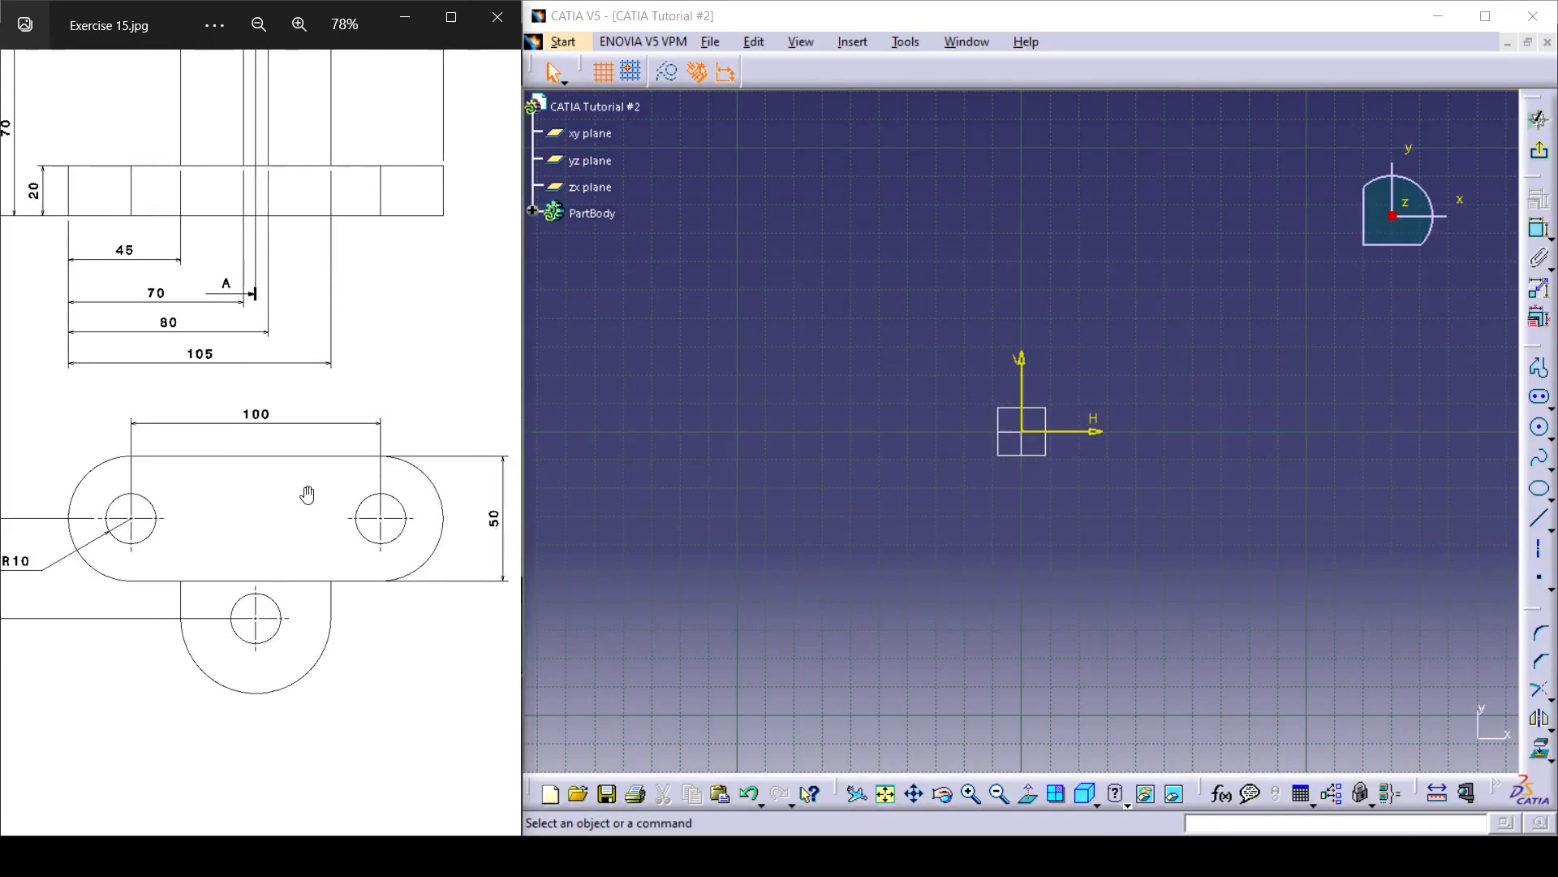
{"action": "scroll", "coordinate": [308, 495], "scroll_direction": "down", "scroll_amount": 2}
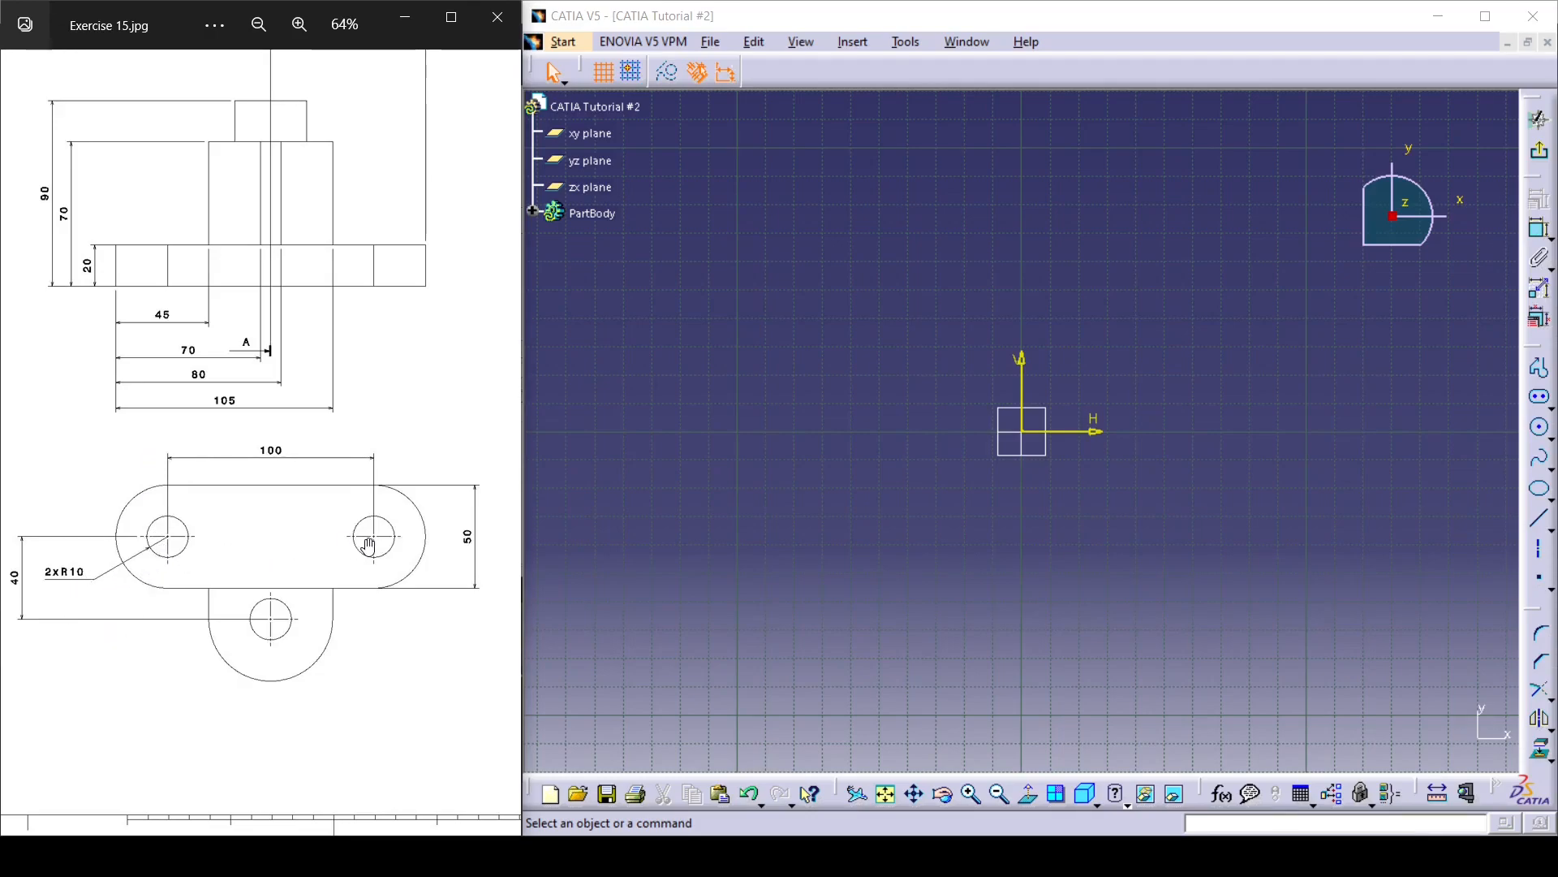
{"action": "left_click", "coordinate": [1177, 513]}
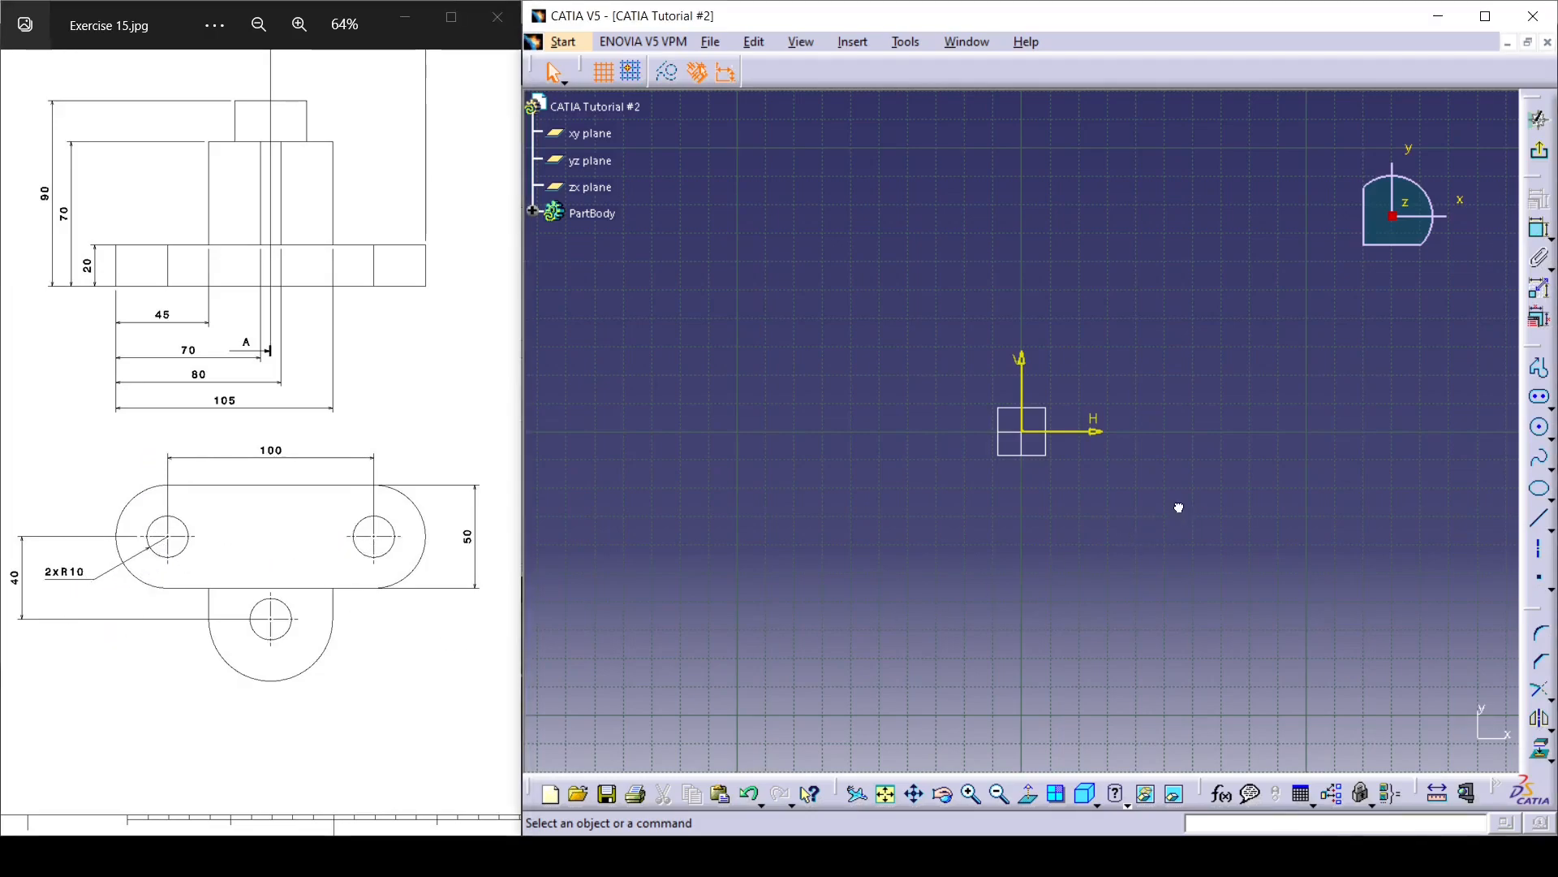
{"action": "left_click", "coordinate": [1549, 405]}
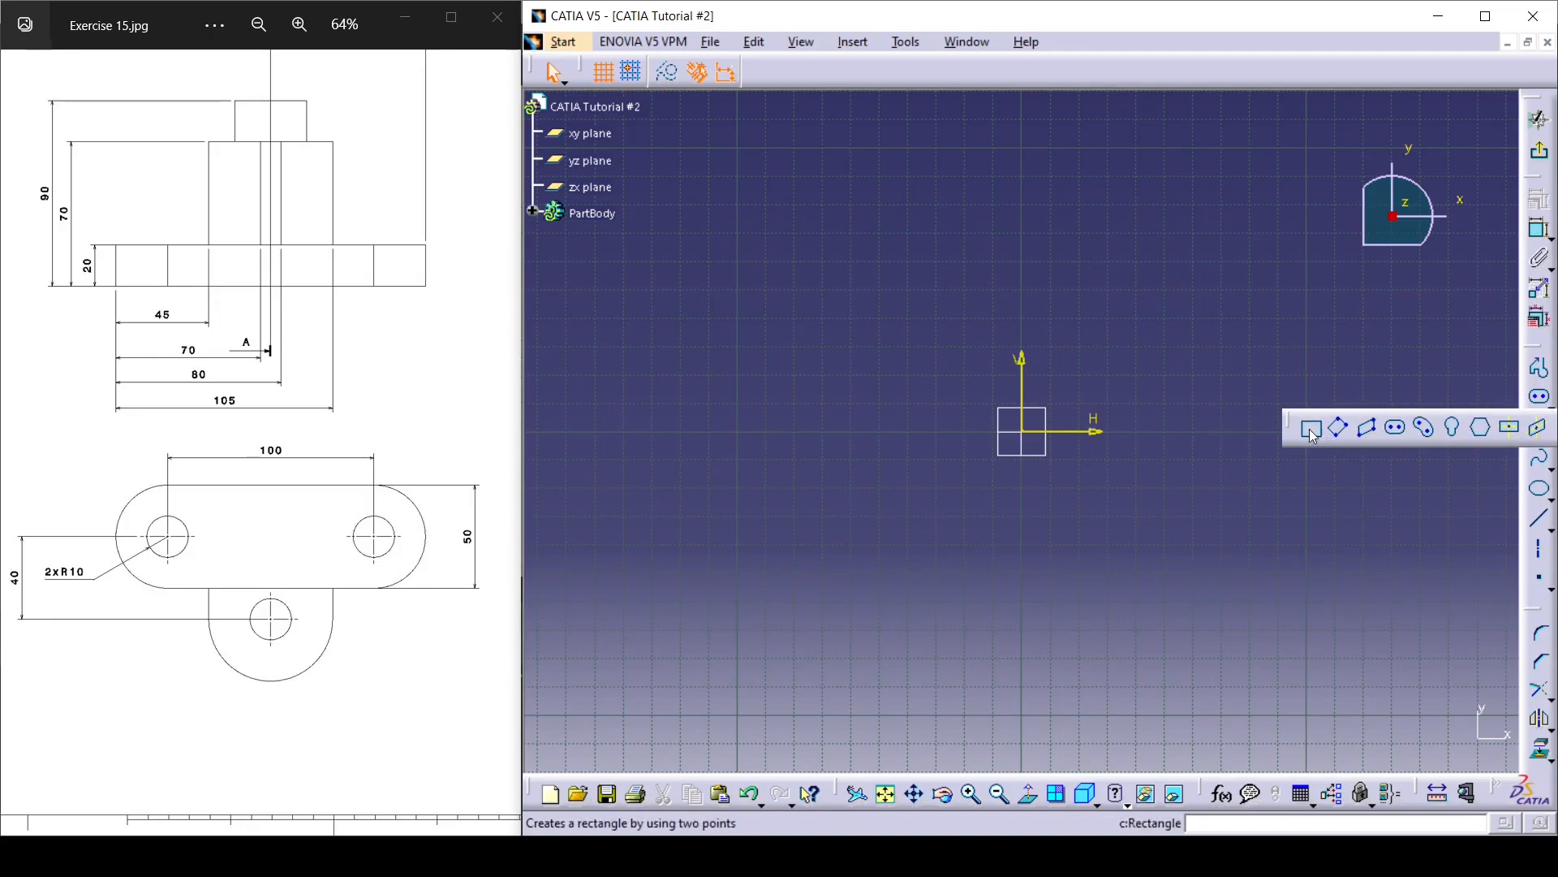
{"action": "left_click", "coordinate": [1398, 430]}
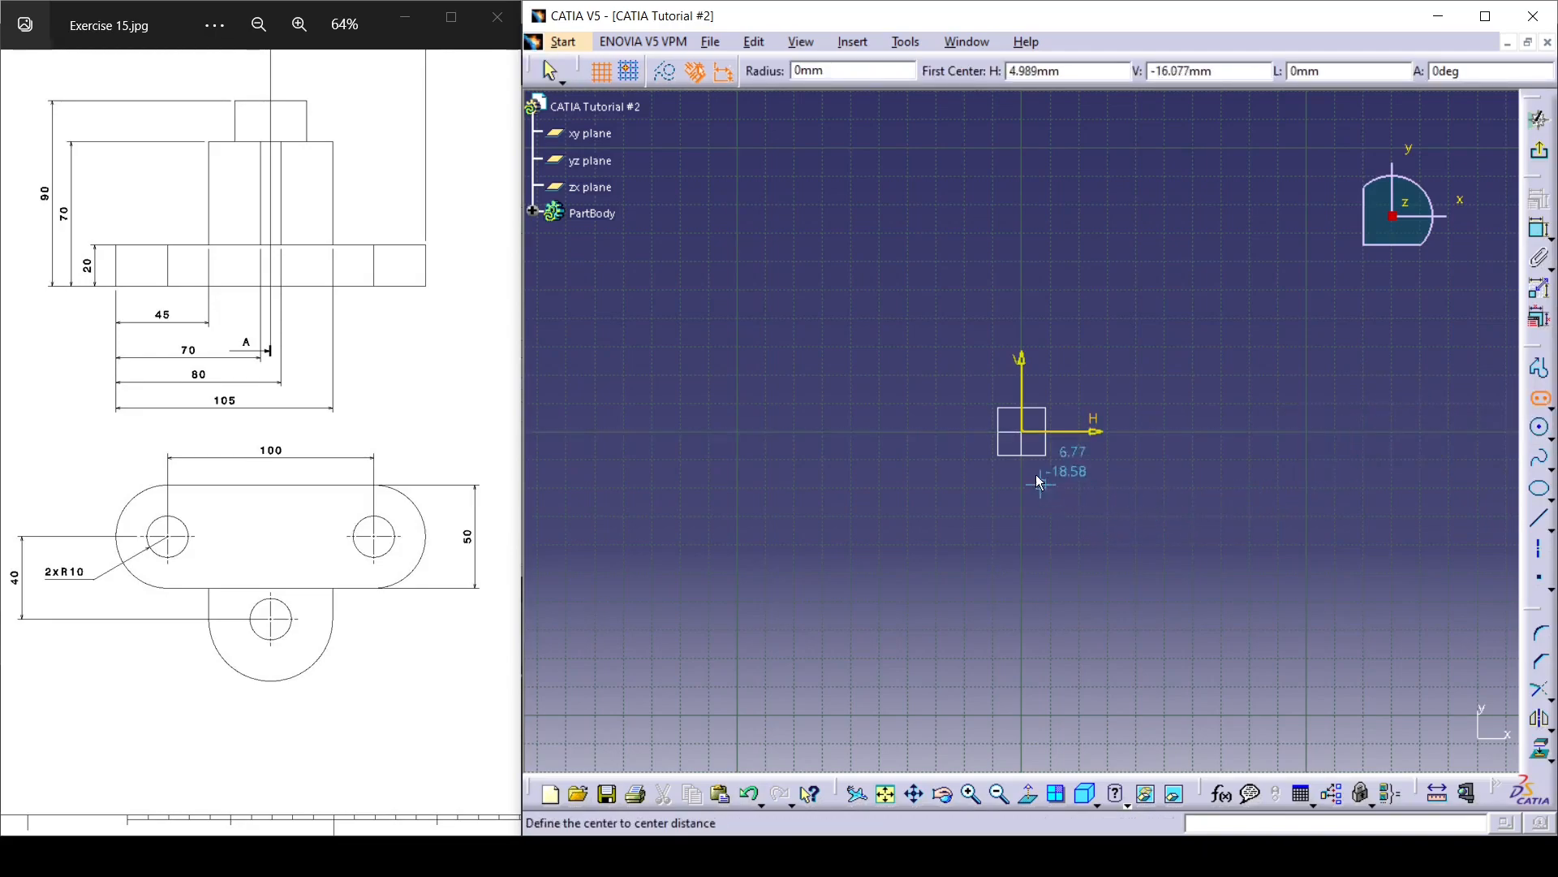
{"action": "left_click", "coordinate": [1025, 433]}
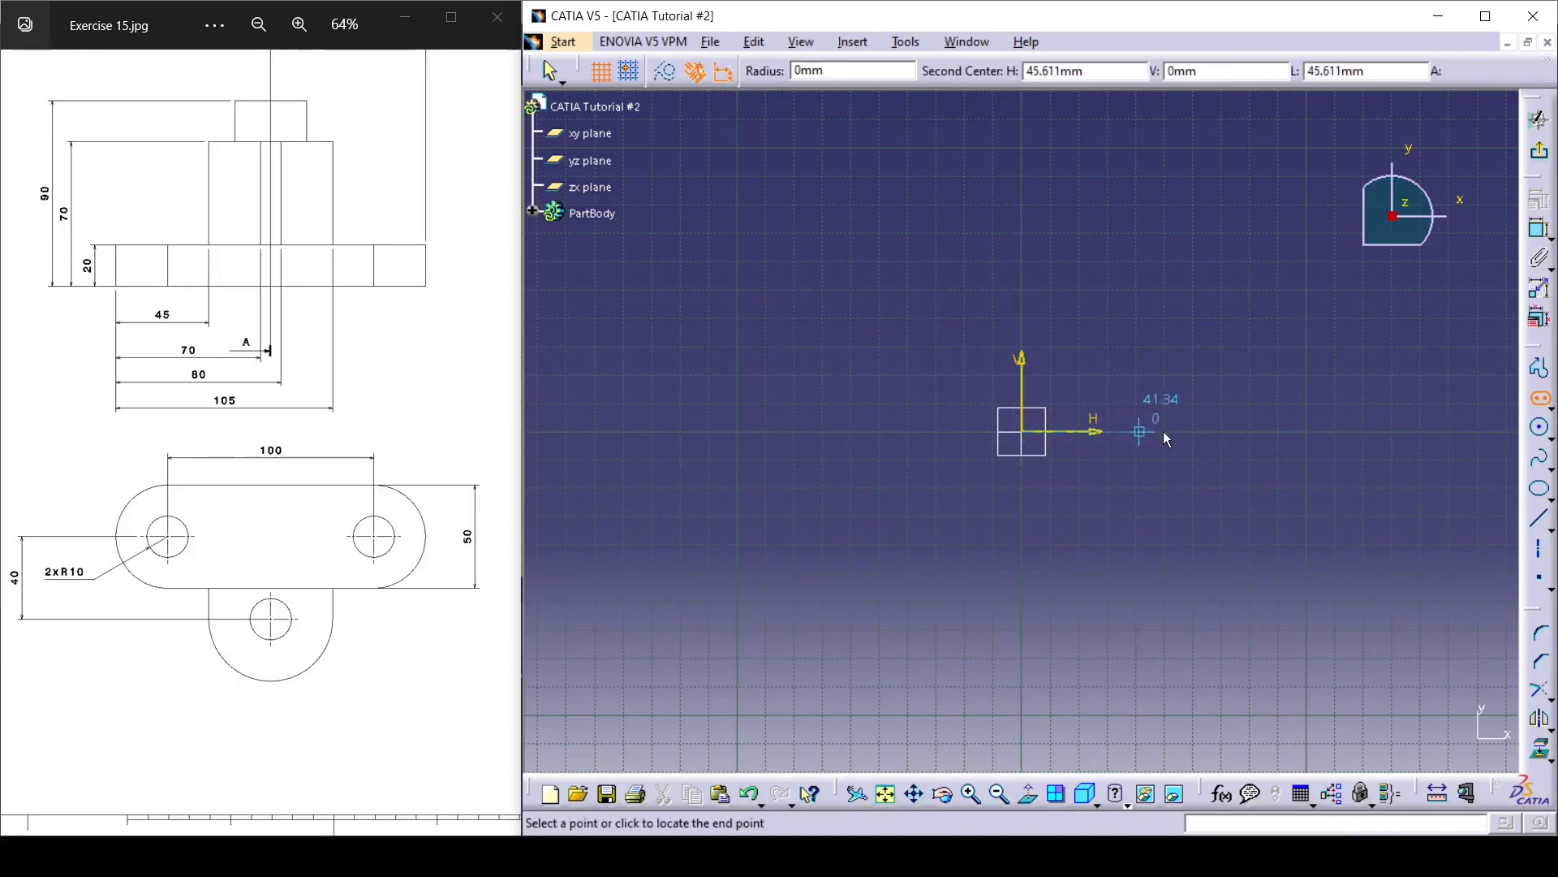
{"action": "left_click", "coordinate": [1318, 431]}
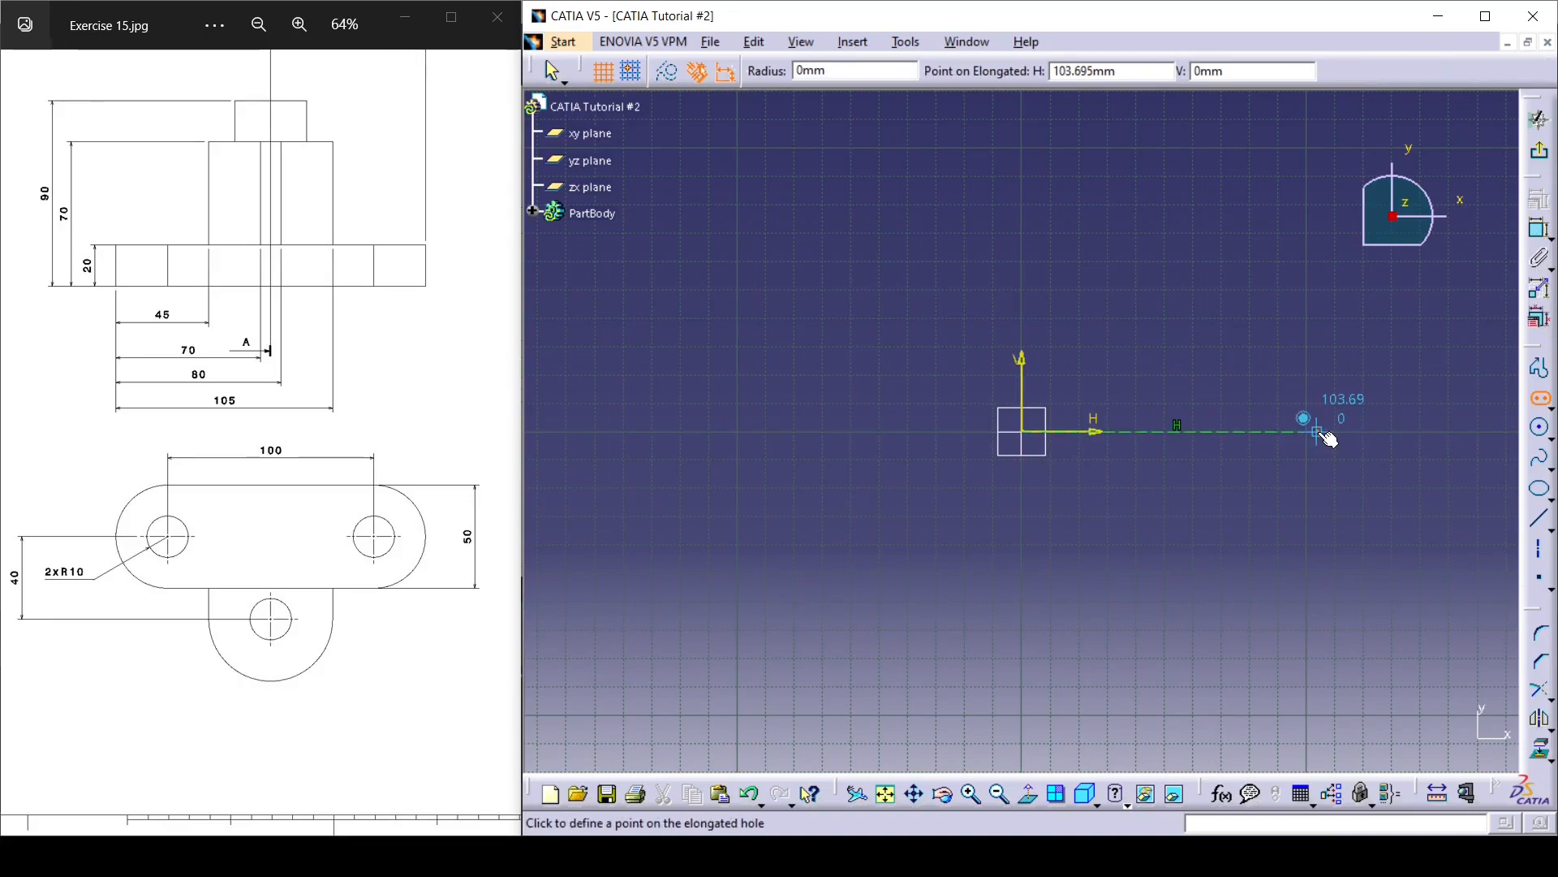
{"action": "left_click", "coordinate": [1374, 395]}
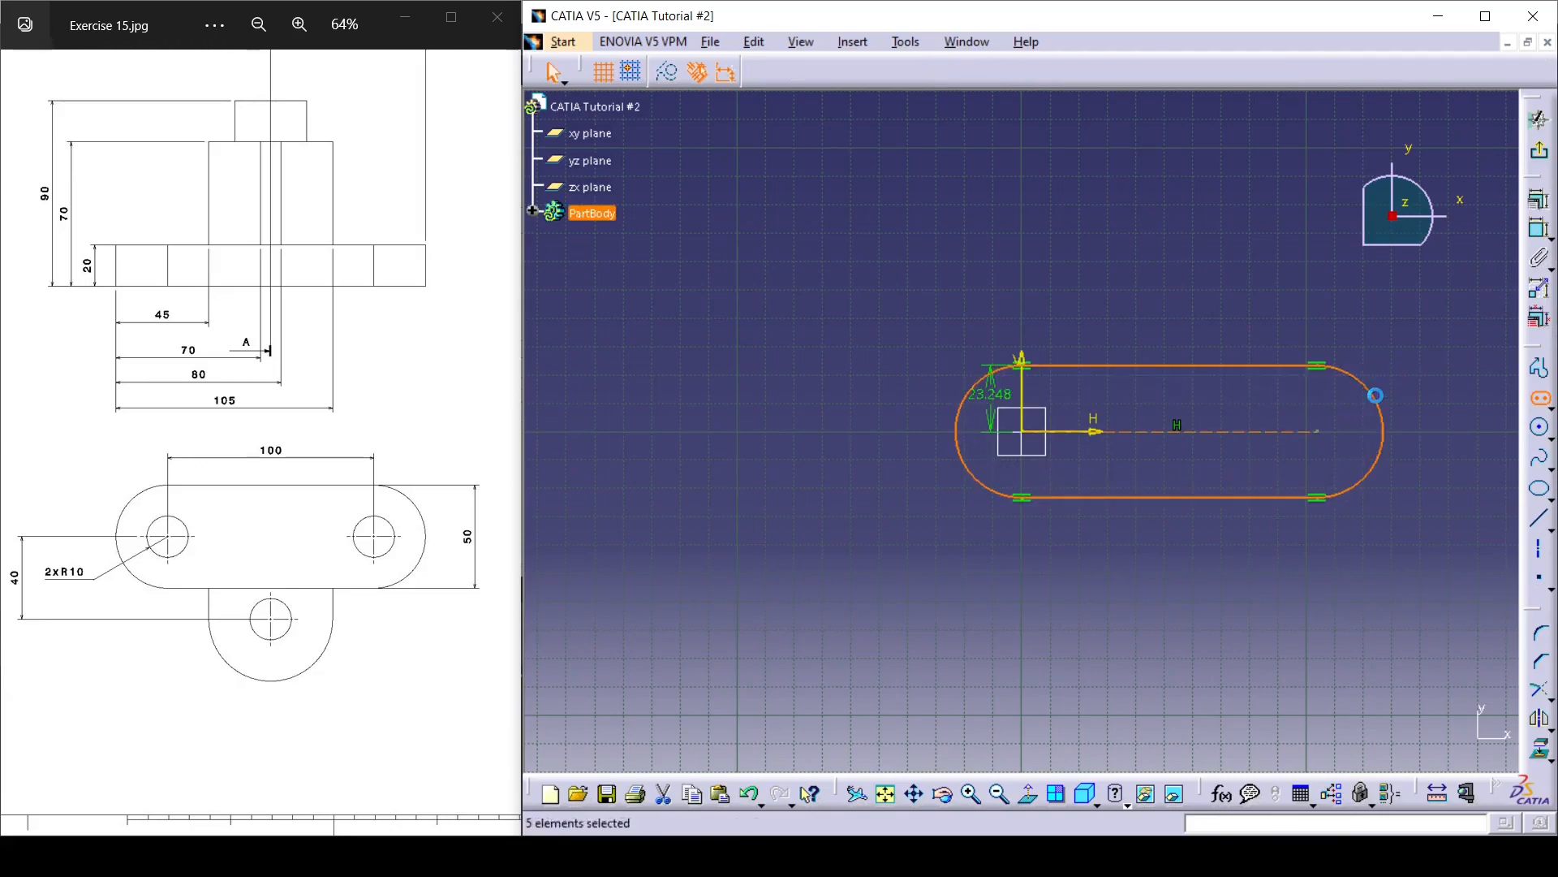
{"action": "left_click", "coordinate": [1336, 555]}
Step: Move the slot's radius dimension above the profile and set it to 25 mm
{"action": "left_click_drag", "start_coordinate": [1002, 404], "coordinate": [966, 352]}
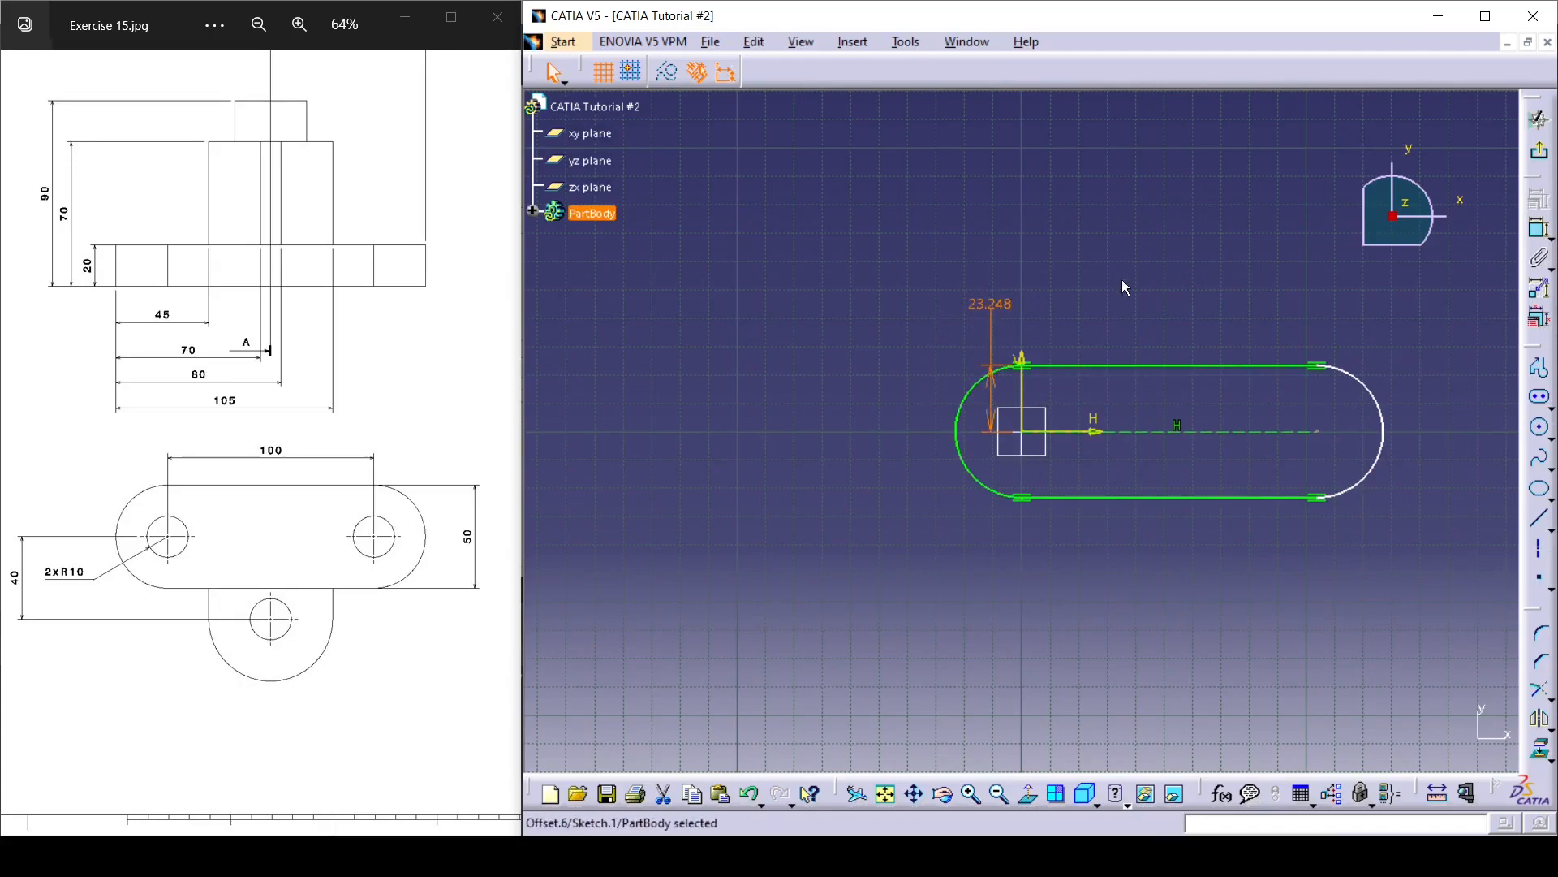
{"action": "double_click", "coordinate": [991, 304]}
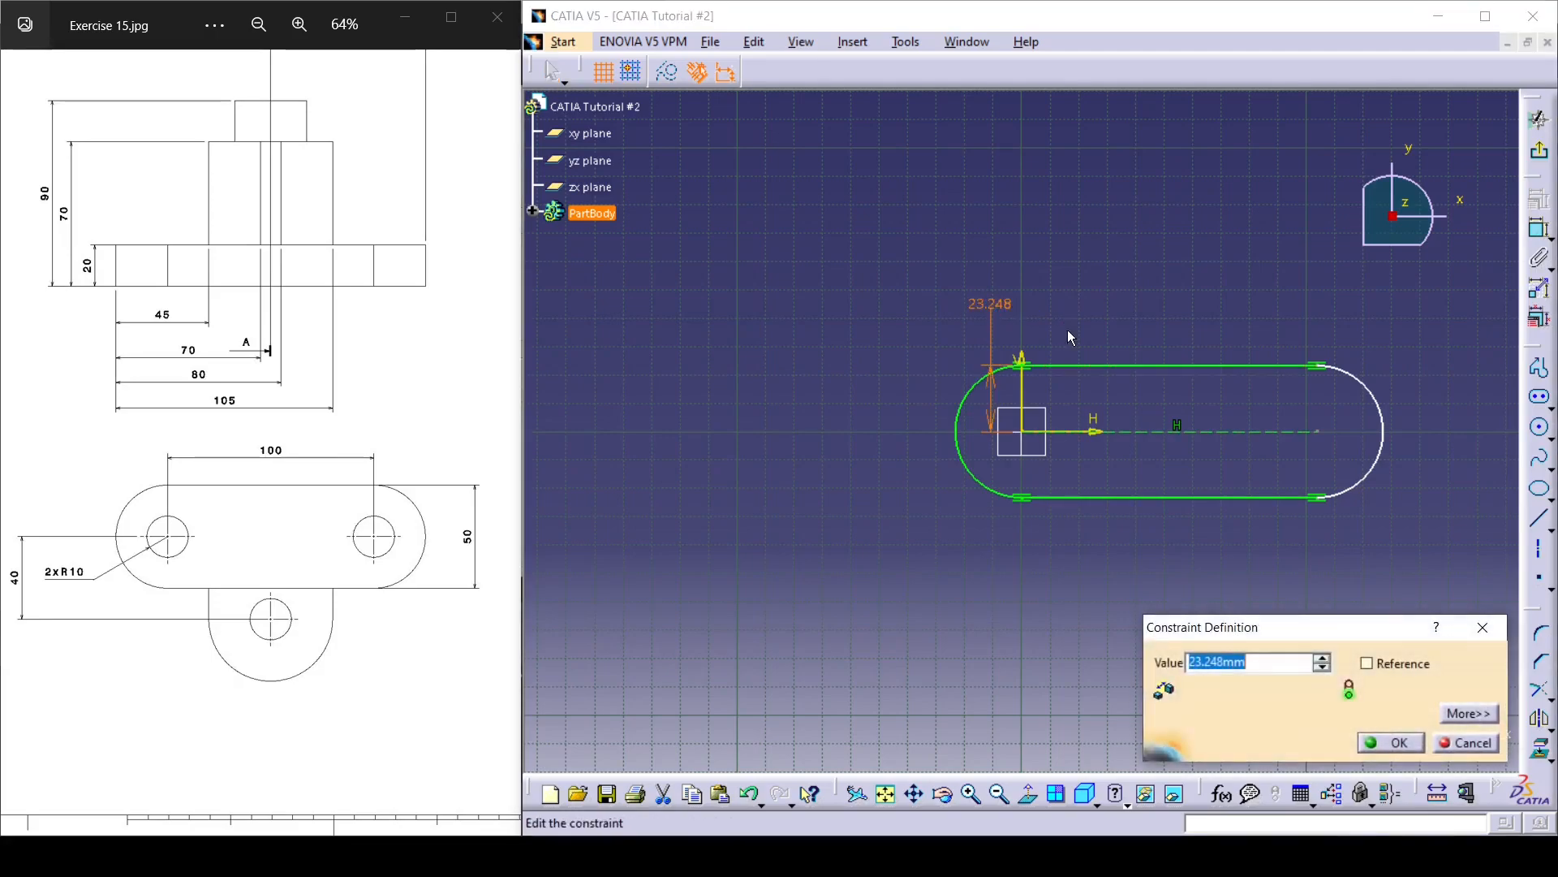
{"action": "type", "text": "25"}
{"action": "key", "text": "Return"}
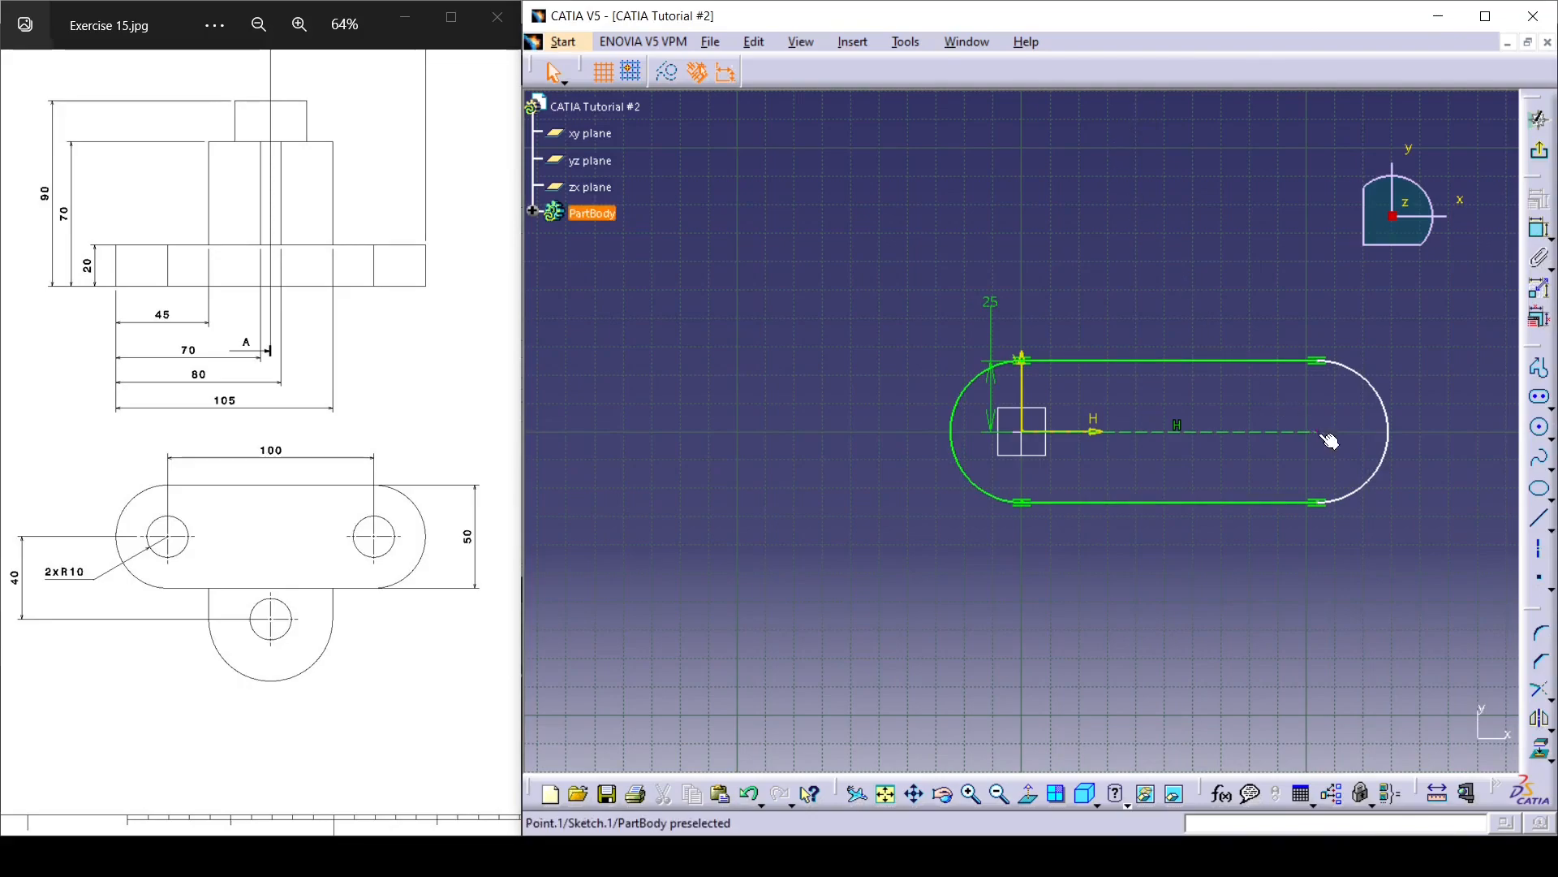
Step: Dimension the slot's centre-to-centre distance above the profile and set it to 100 mm
{"action": "mouse_move", "coordinate": [1318, 432]}
{"action": "left_mouse_down"}
{"action": "mouse_move", "coordinate": [1210, 431]}
{"action": "mouse_move", "coordinate": [1318, 431]}
{"action": "left_mouse_up"}
{"action": "left_click", "coordinate": [1360, 594]}
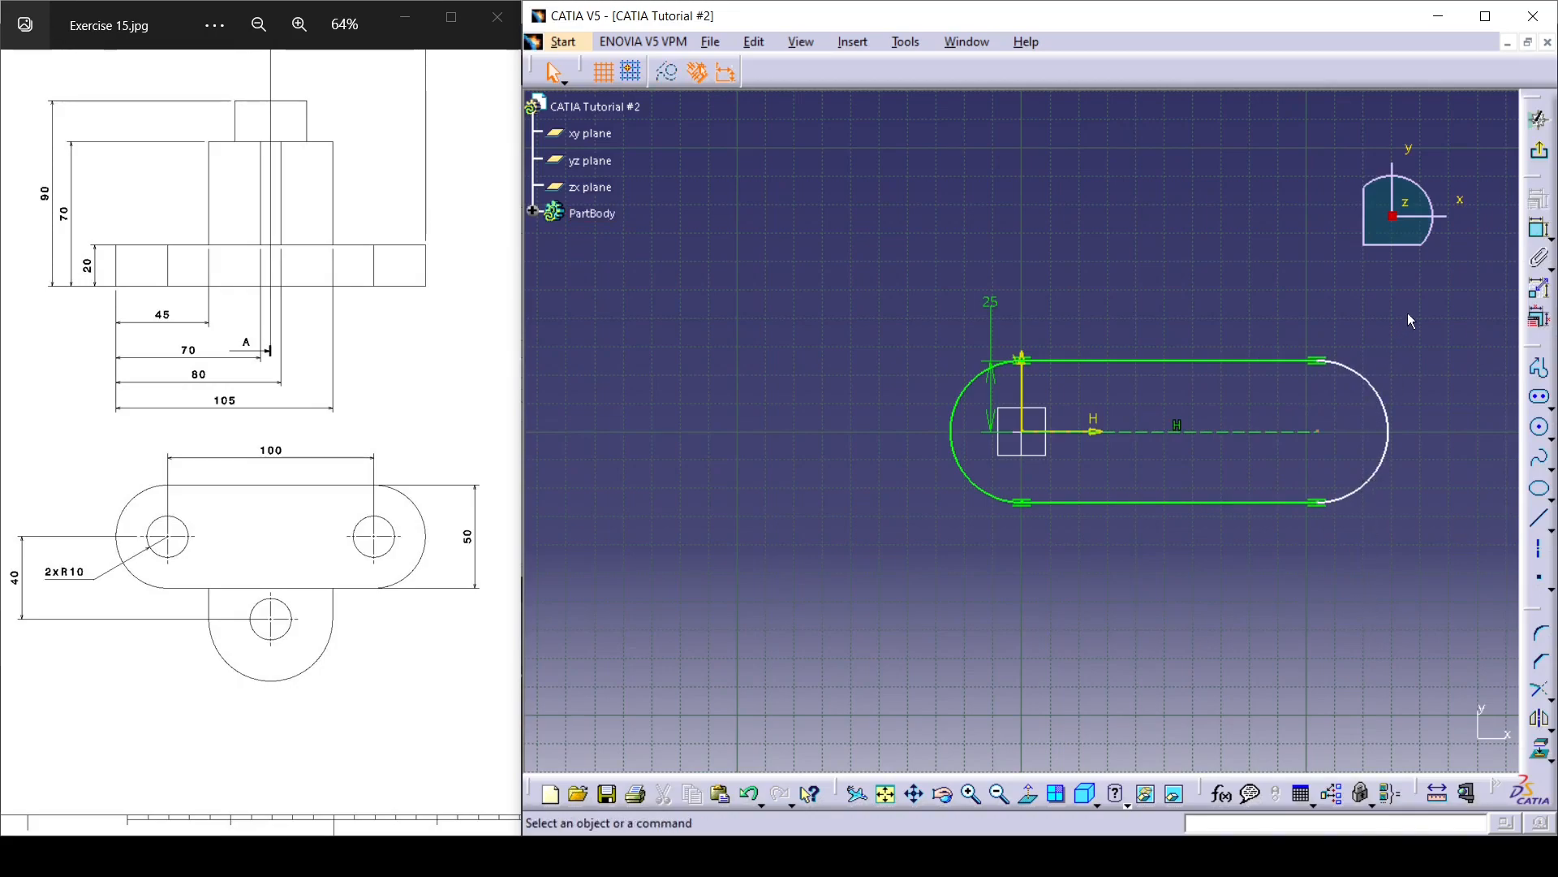
{"action": "left_click", "coordinate": [1538, 229]}
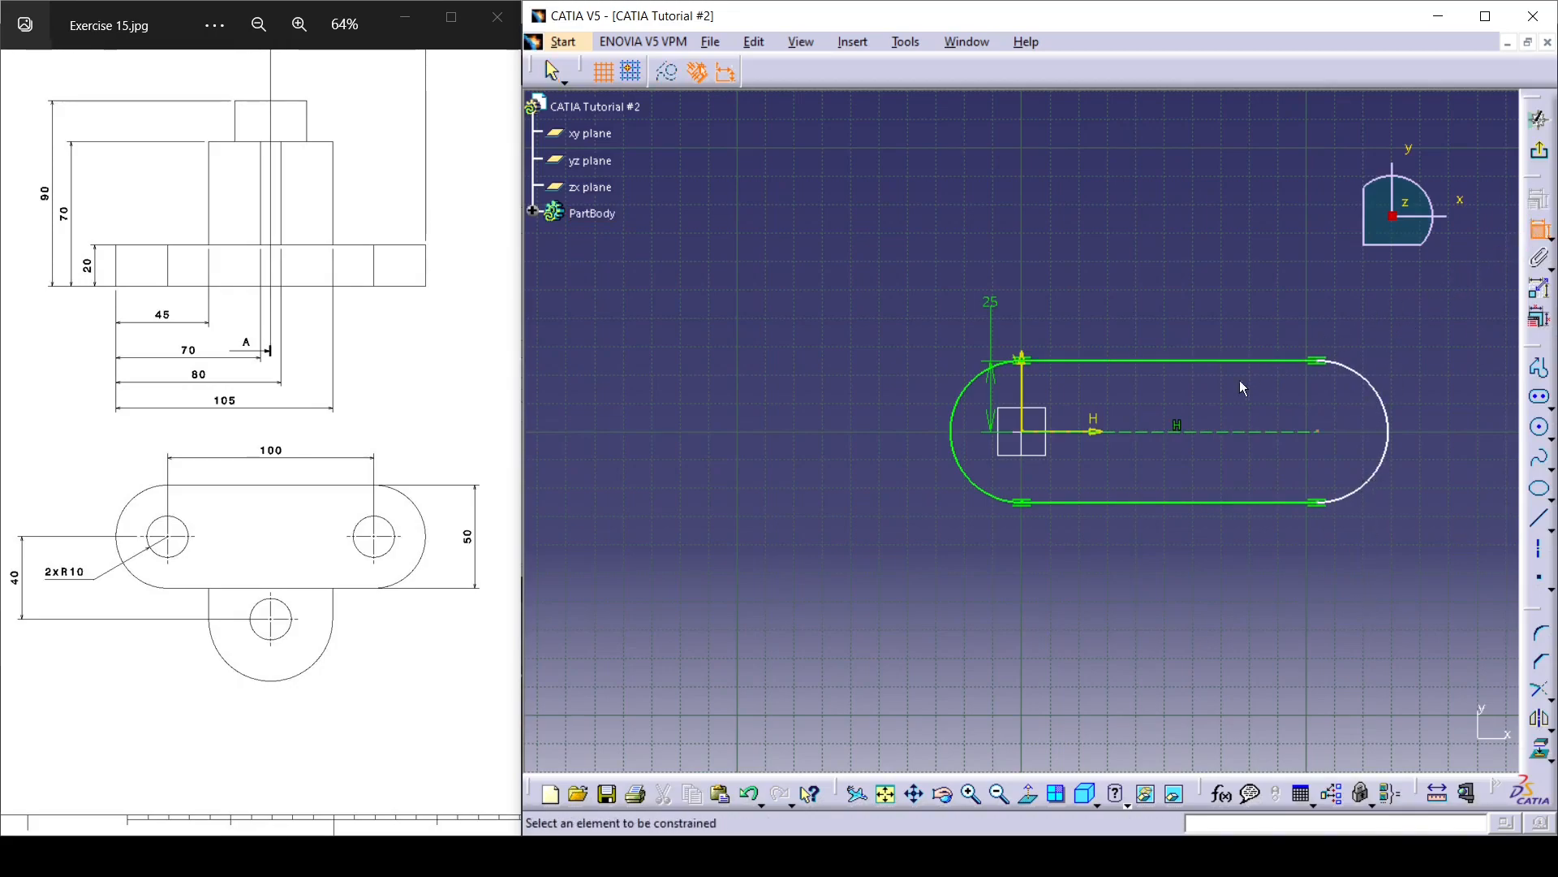
{"action": "left_click", "coordinate": [1228, 431]}
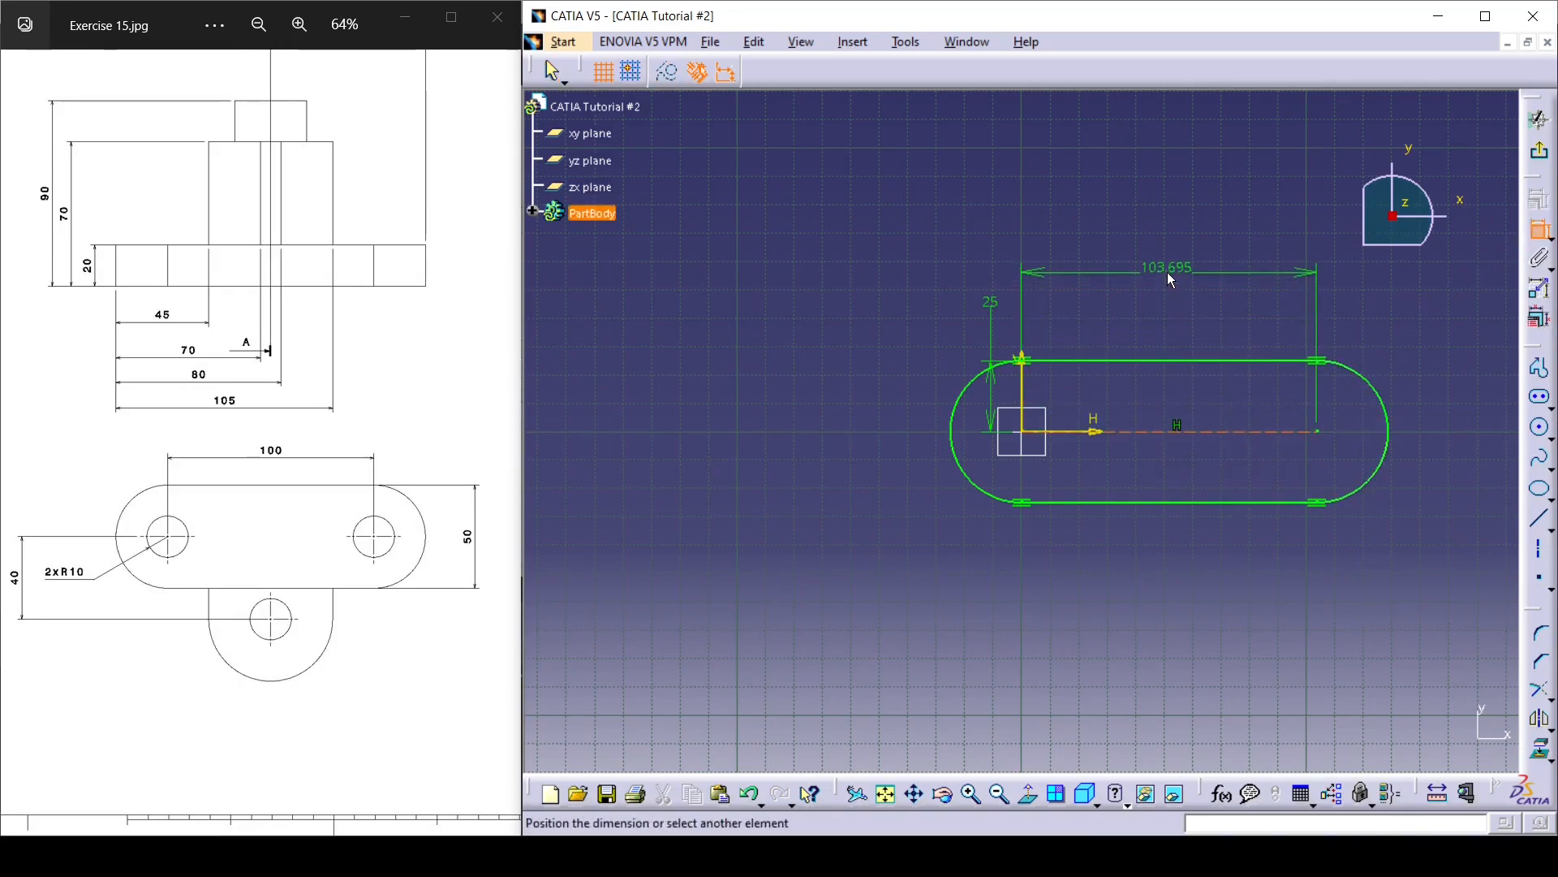
{"action": "left_click", "coordinate": [1181, 273]}
{"action": "double_click", "coordinate": [1173, 271]}
{"action": "type", "text": "1"}
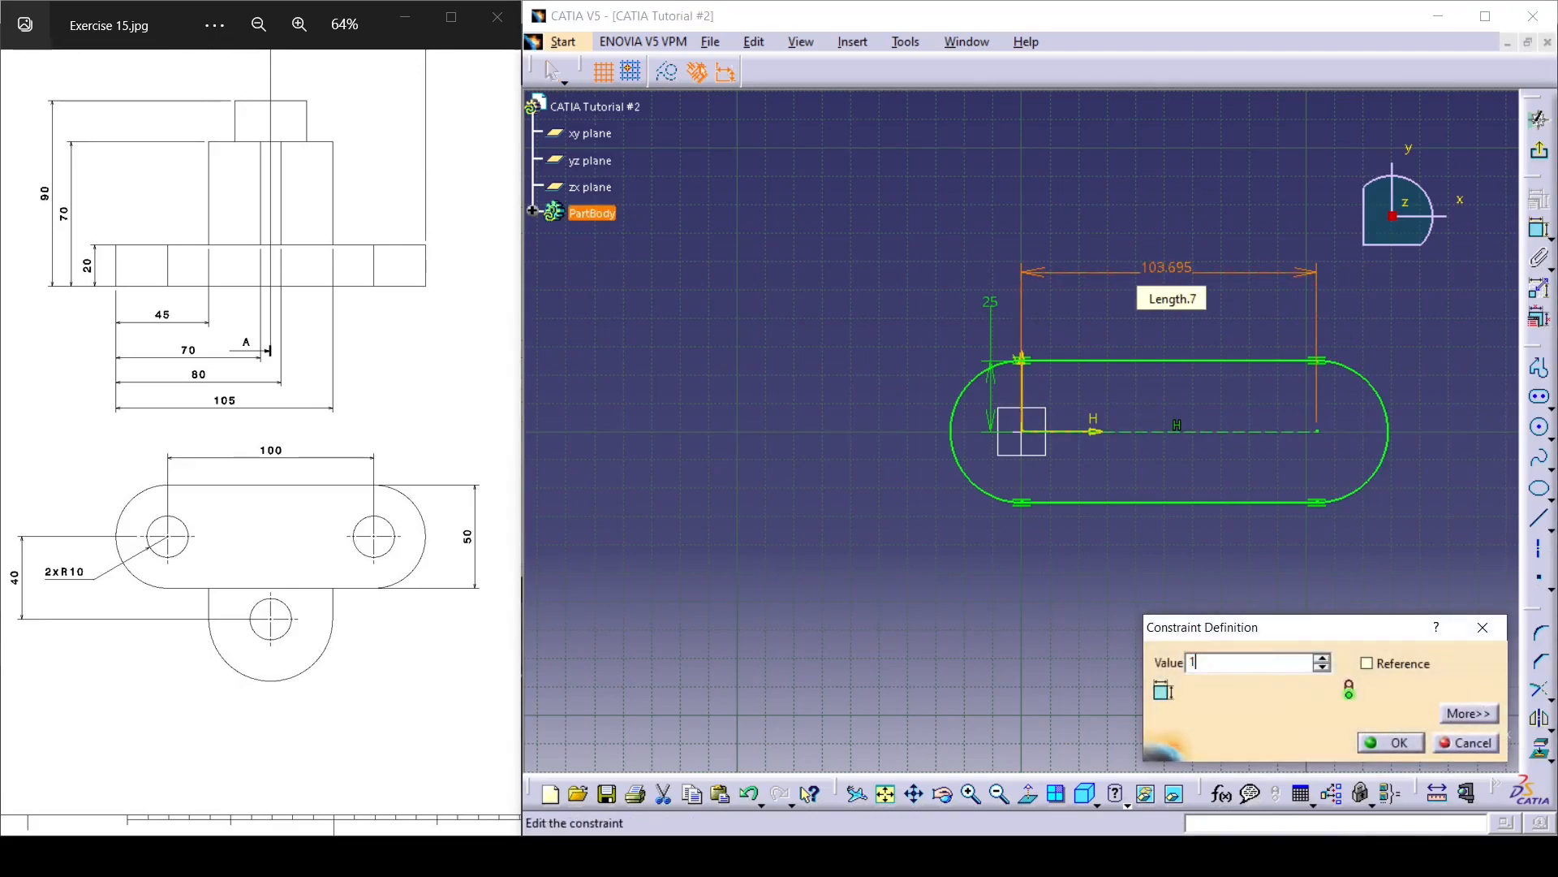
{"action": "key", "text": "Return"}
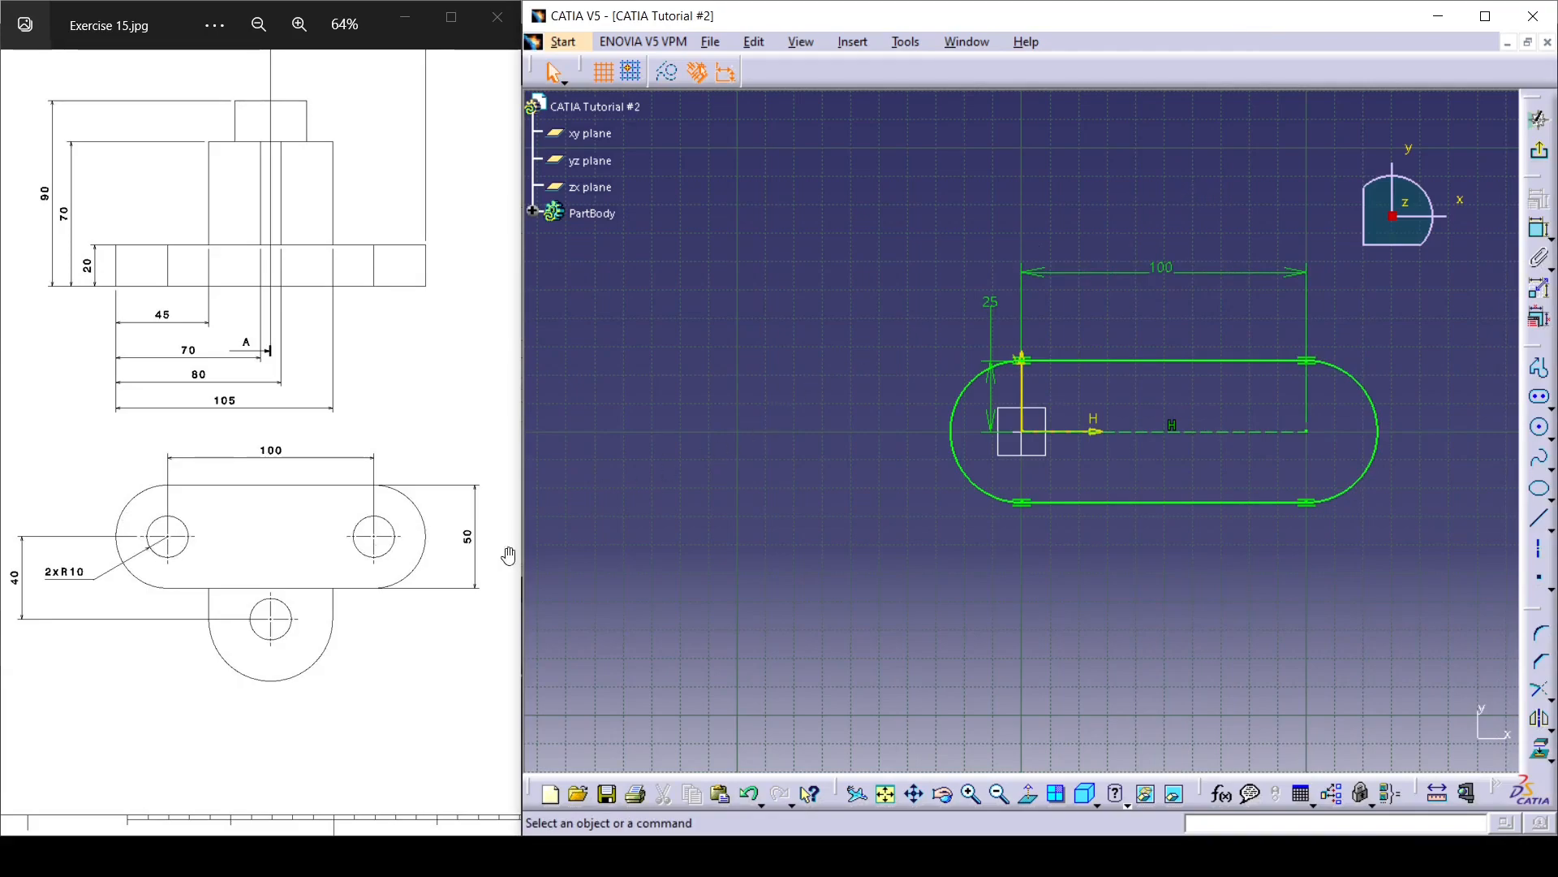
Step: Draw a circle of about 12 mm diameter at the origin and one of about 15 mm at the slot's other arc centre
{"action": "left_click", "coordinate": [1540, 427]}
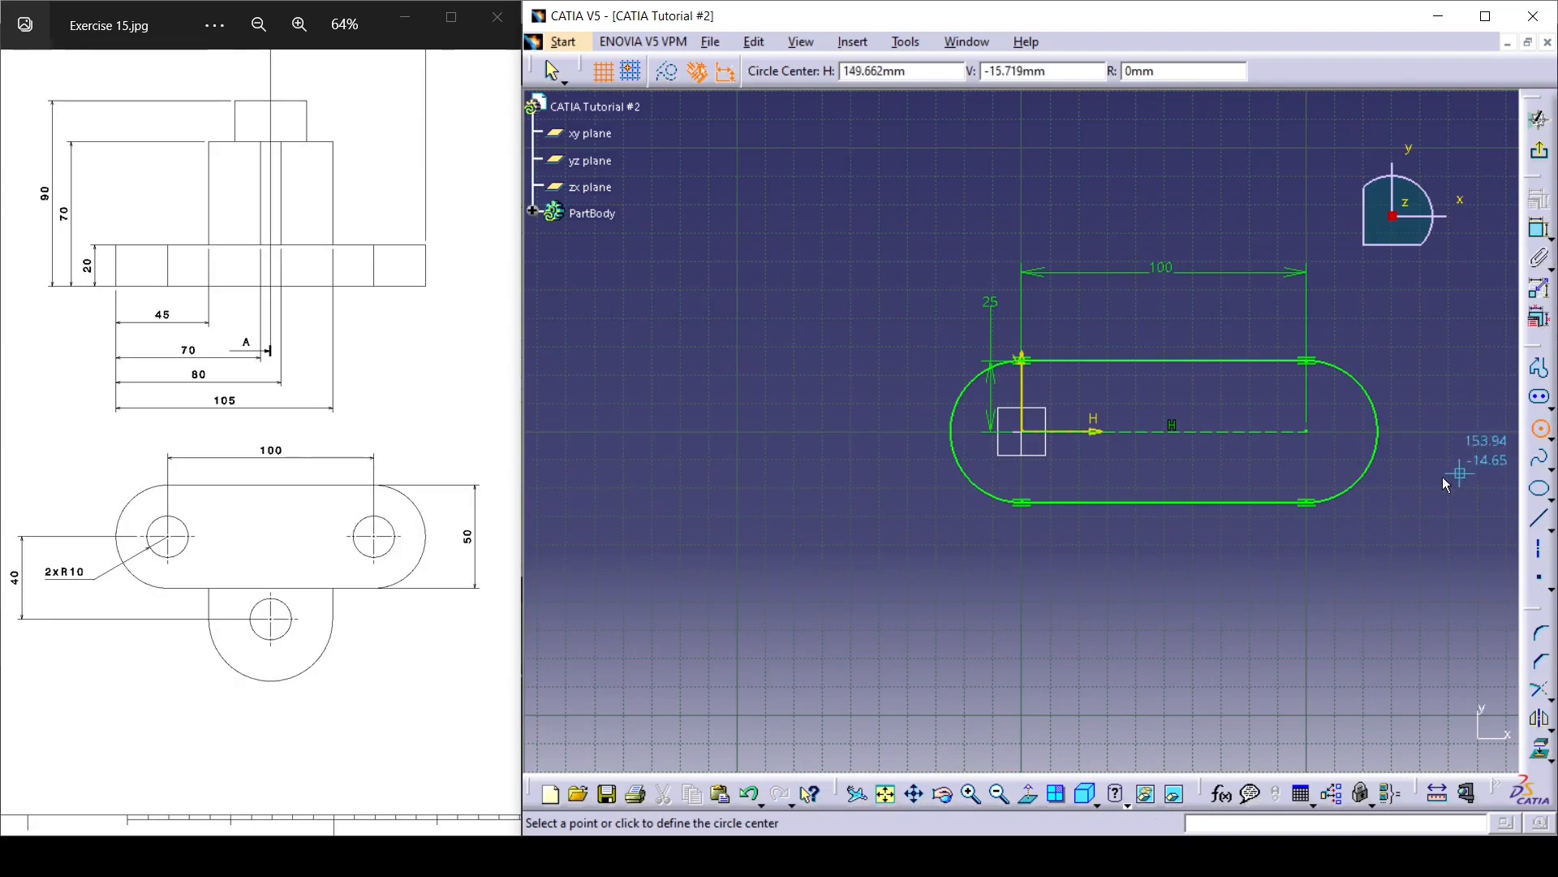
{"action": "left_click", "coordinate": [1031, 436]}
{"action": "left_click", "coordinate": [1034, 439]}
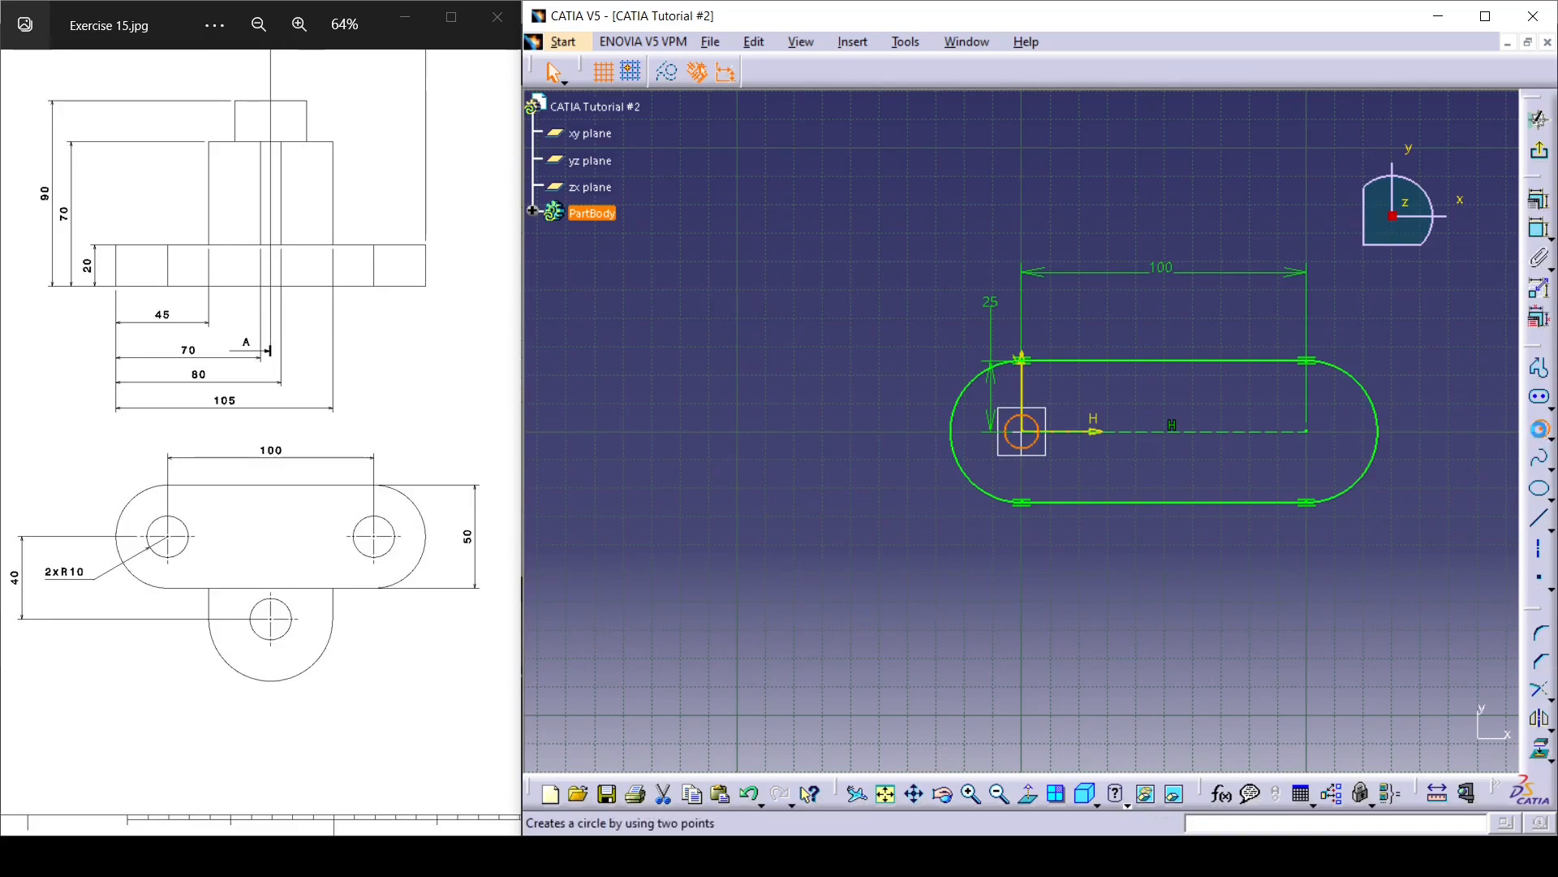
{"action": "left_click", "coordinate": [1539, 427]}
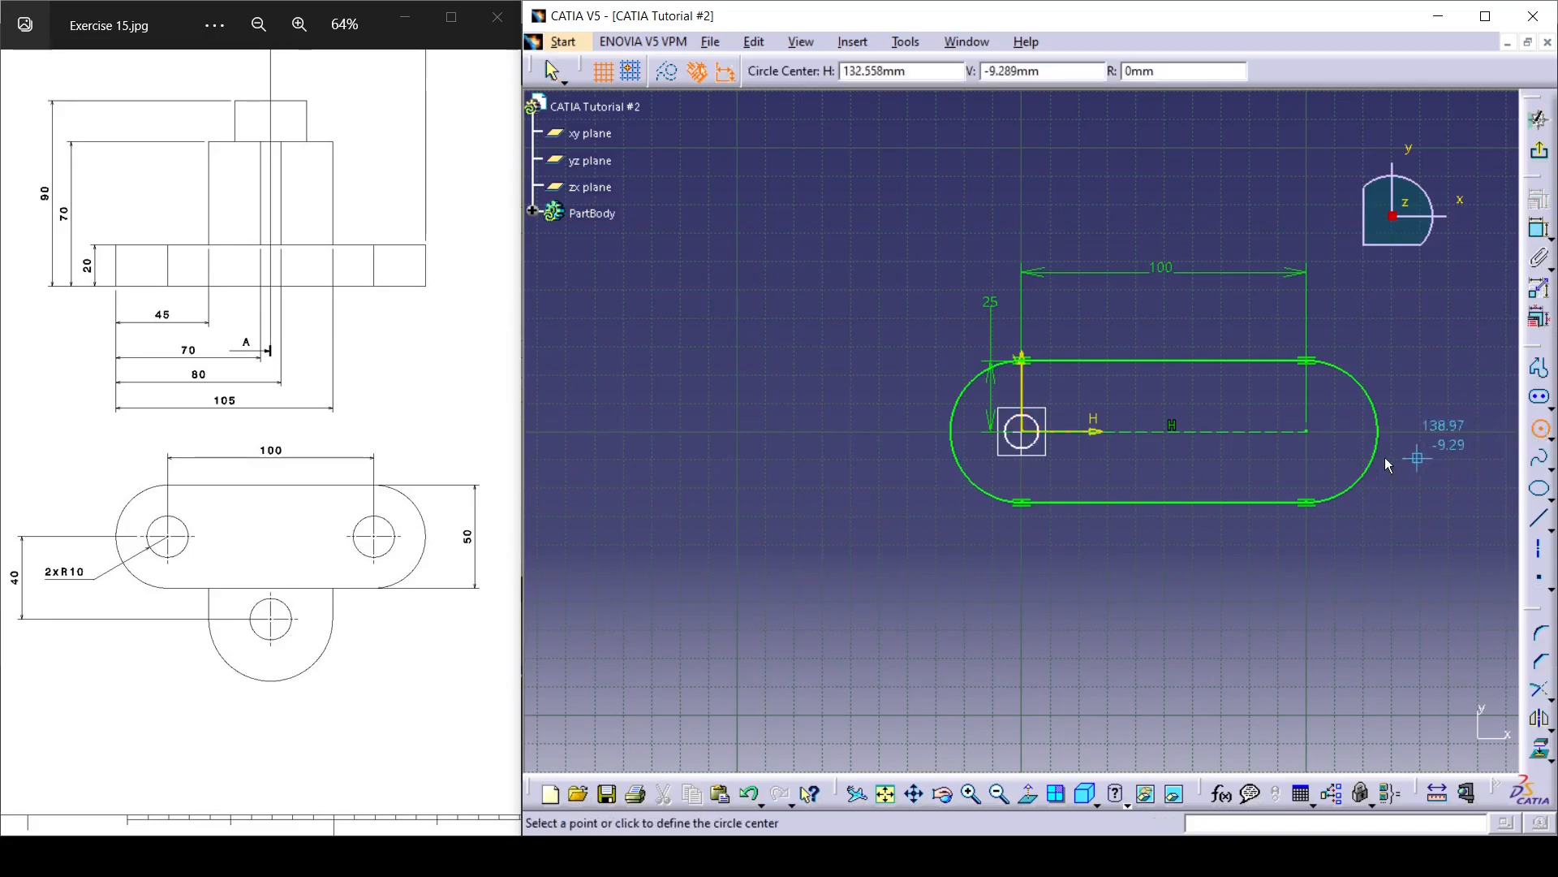
{"action": "left_click", "coordinate": [1309, 433]}
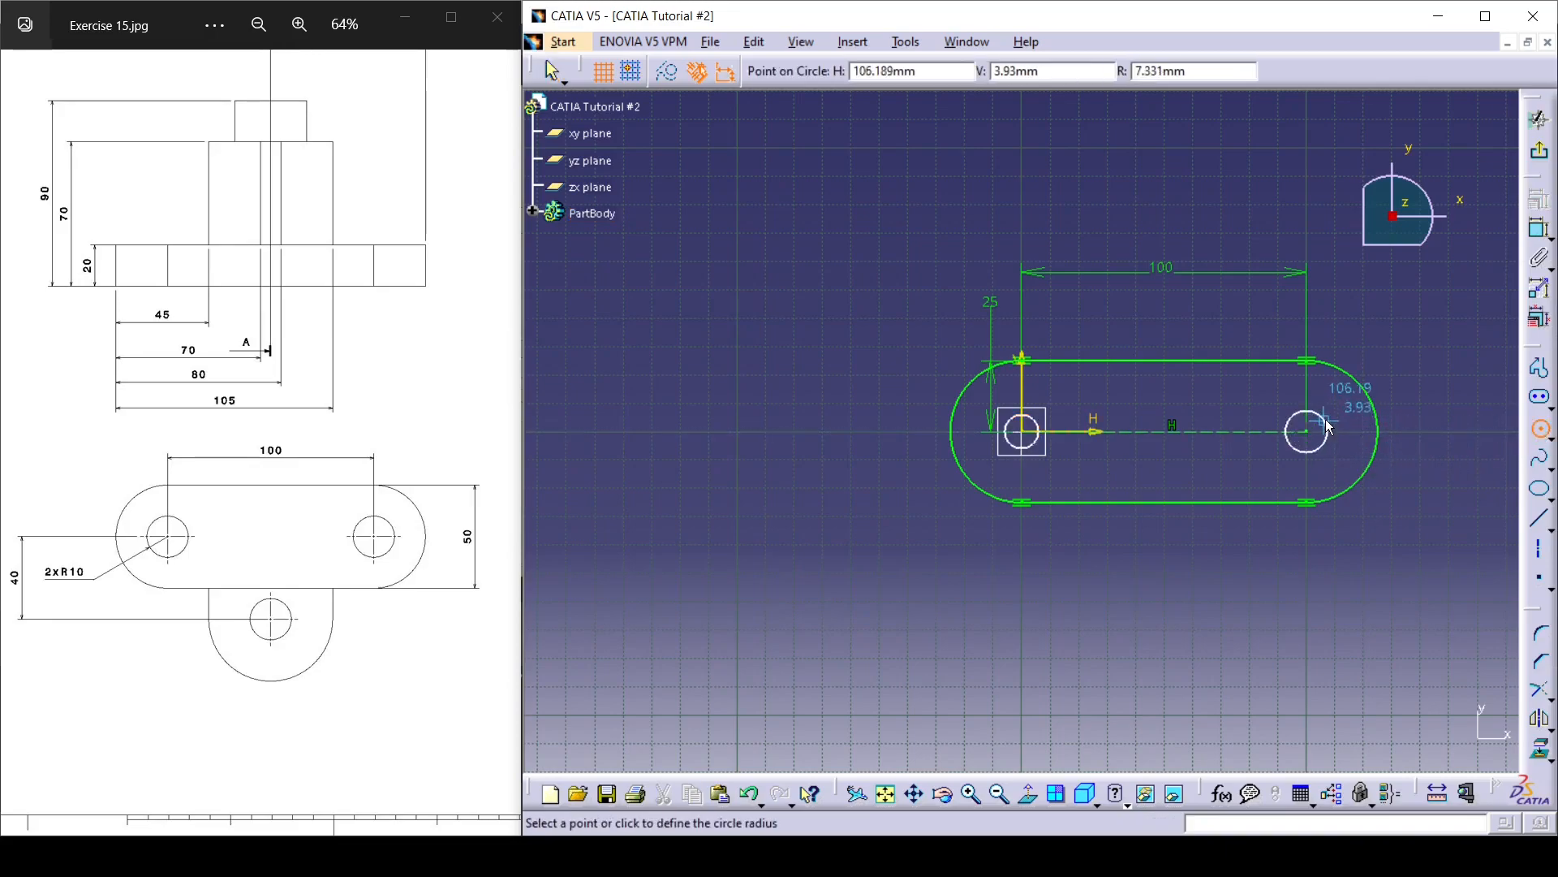
{"action": "left_click", "coordinate": [1328, 428]}
{"action": "left_click", "coordinate": [1381, 586]}
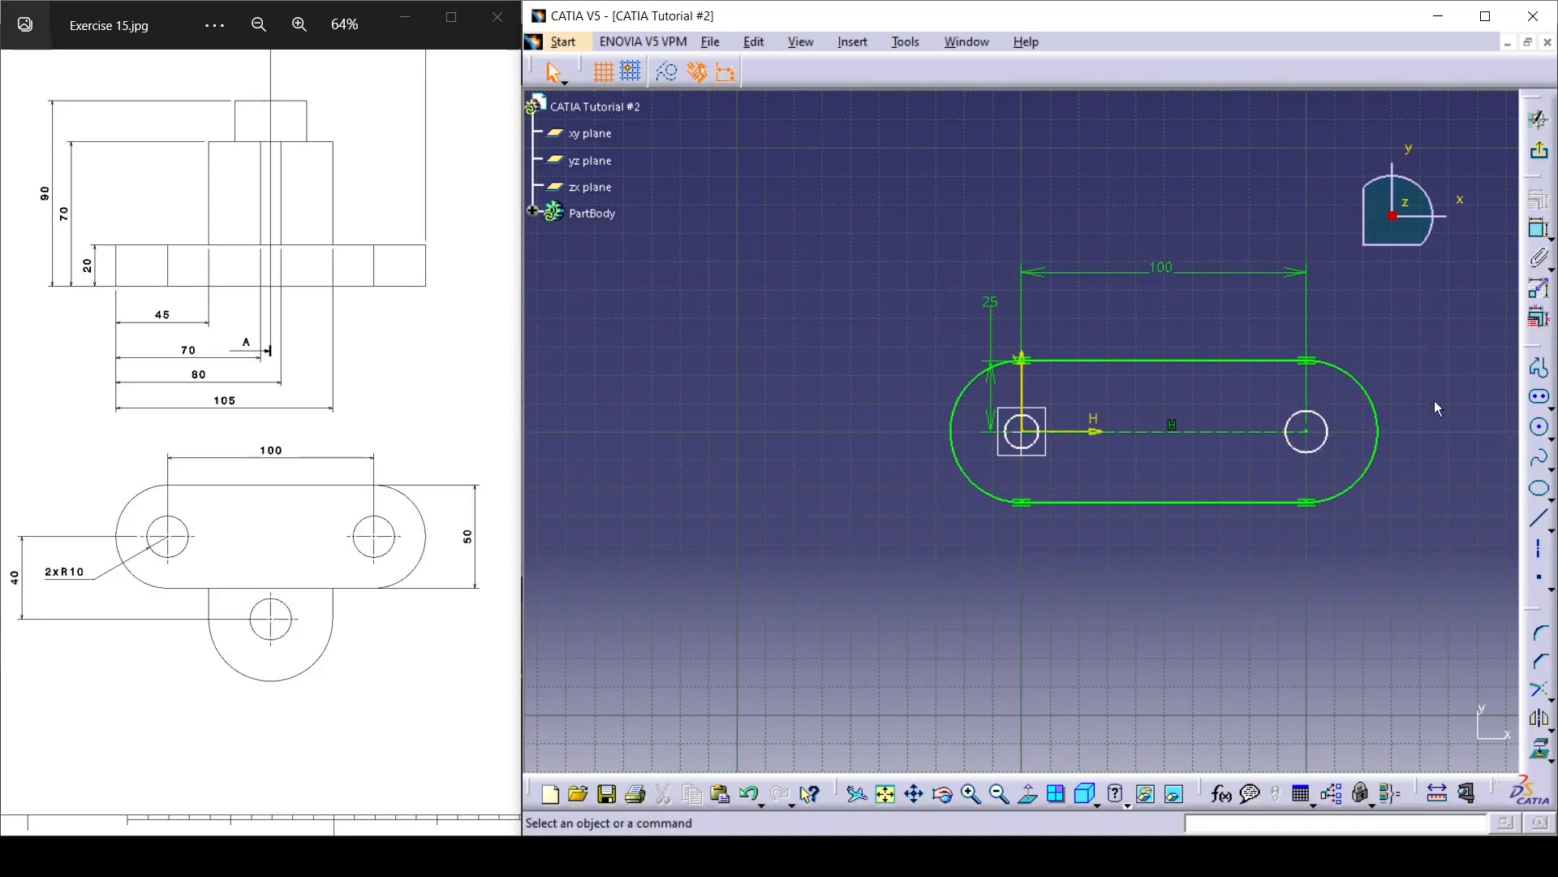
Step: Dimension the circle at the origin with a diameter of 20 mm
{"action": "left_click", "coordinate": [1536, 232]}
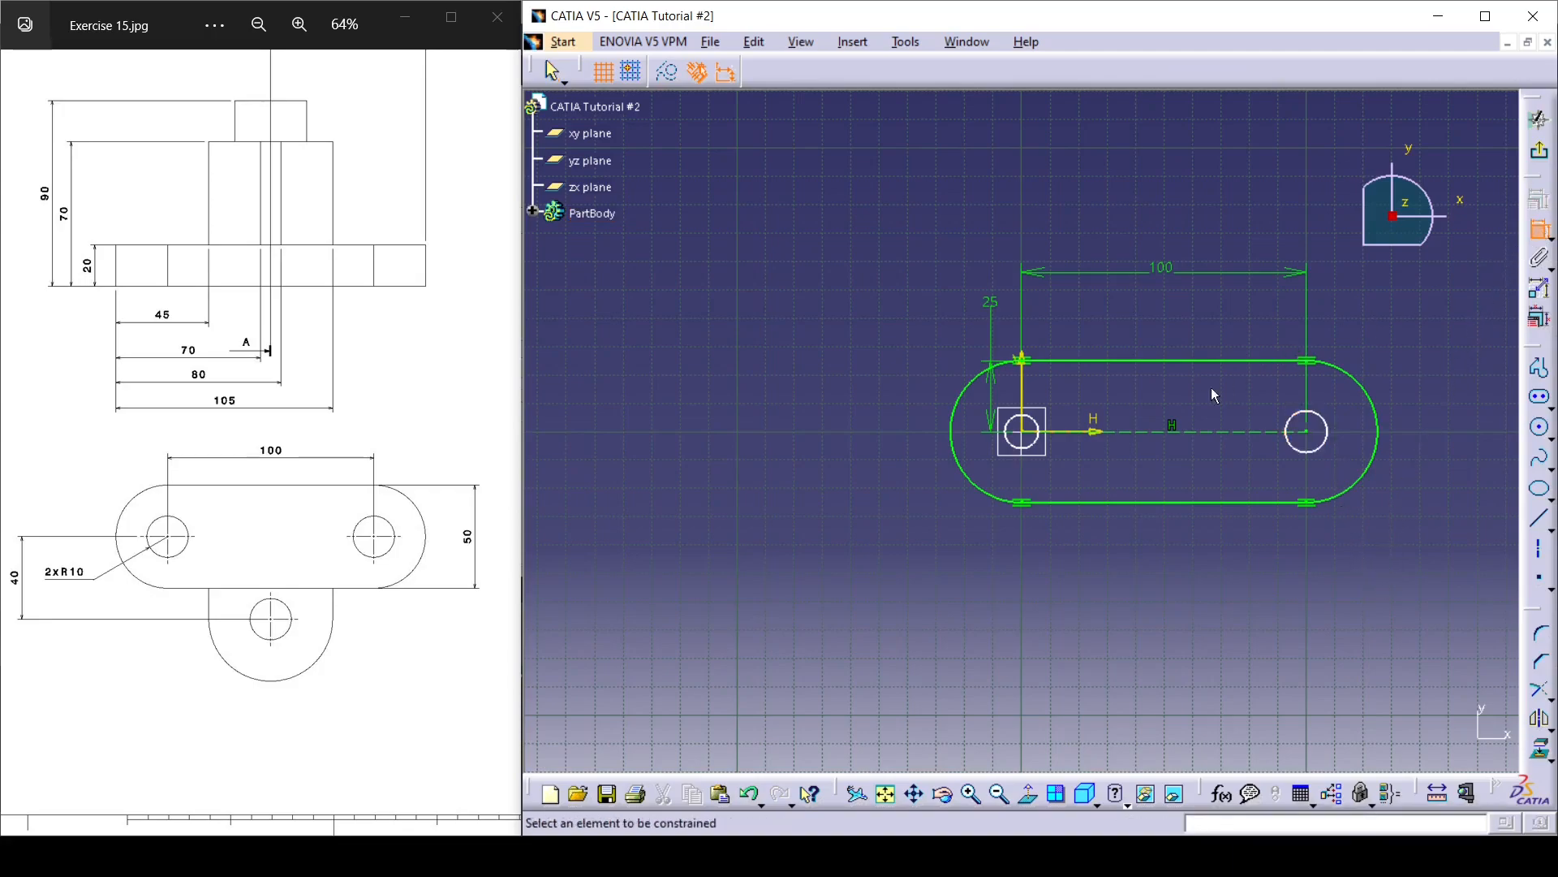
{"action": "left_click", "coordinate": [1039, 446]}
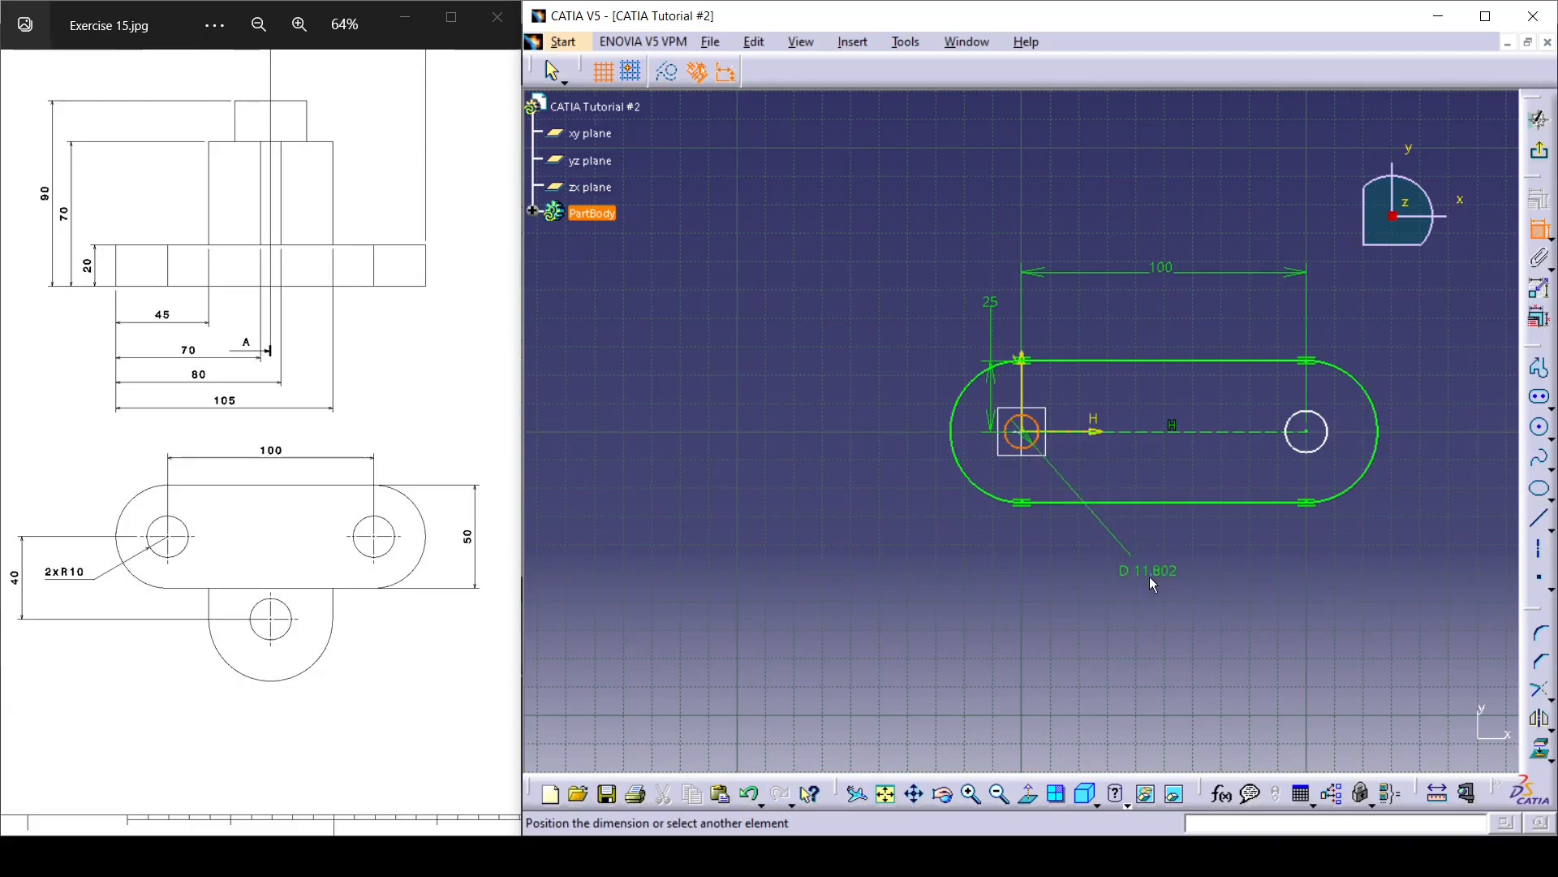
{"action": "double_click", "coordinate": [1161, 580]}
{"action": "type", "text": "20"}
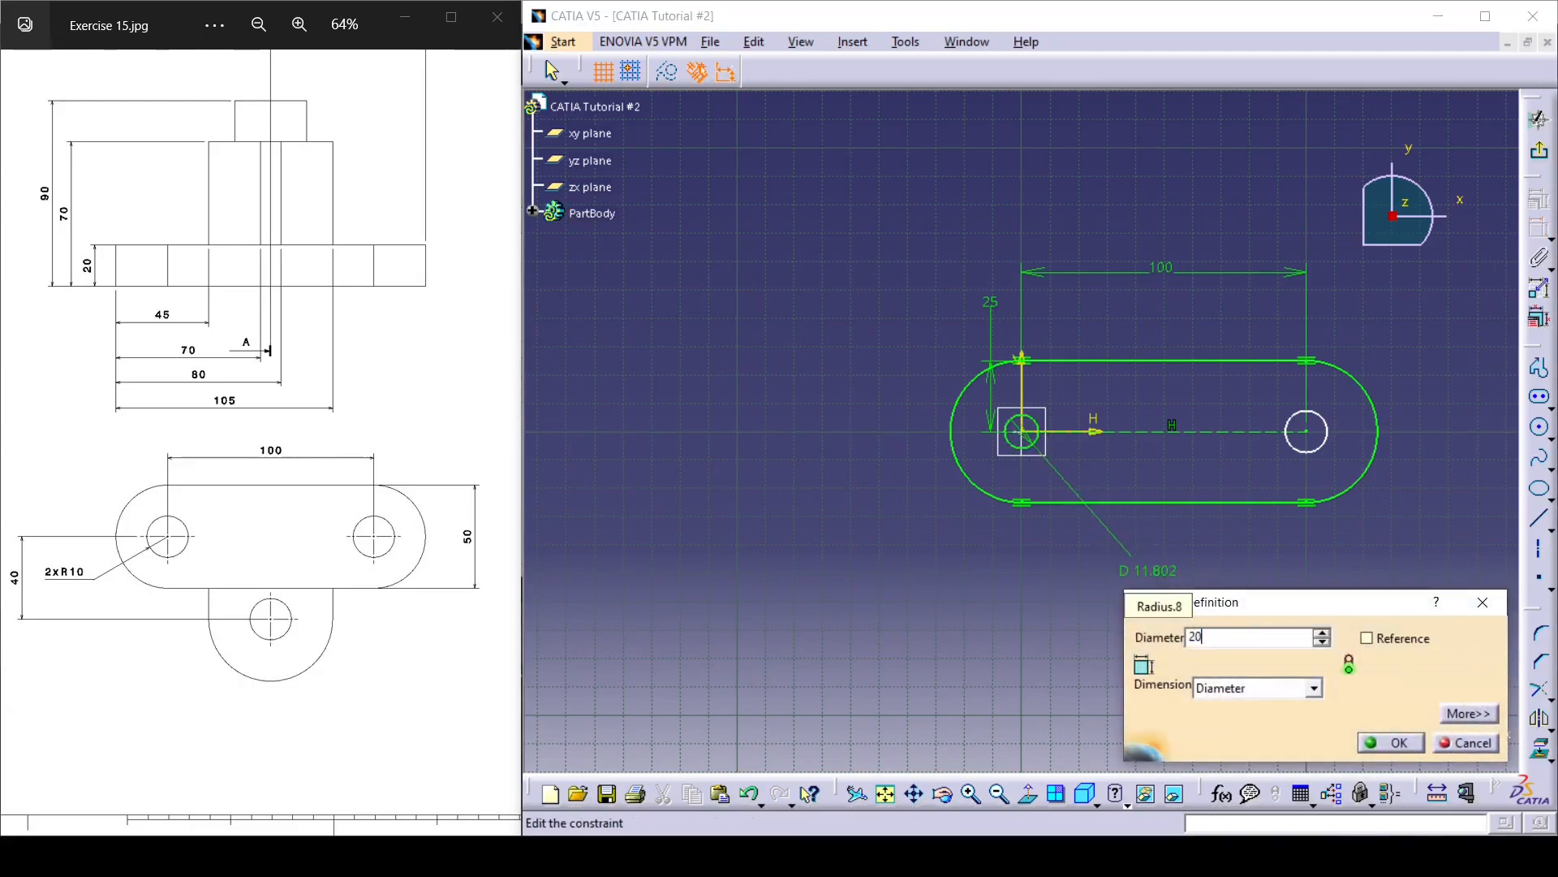
{"action": "key", "text": "Return"}
Step: Dimension the circle at the slot's far arc centre with a diameter of 20 mm
{"action": "left_click", "coordinate": [1321, 446]}
{"action": "left_click", "coordinate": [1385, 563]}
{"action": "double_click", "coordinate": [1394, 566]}
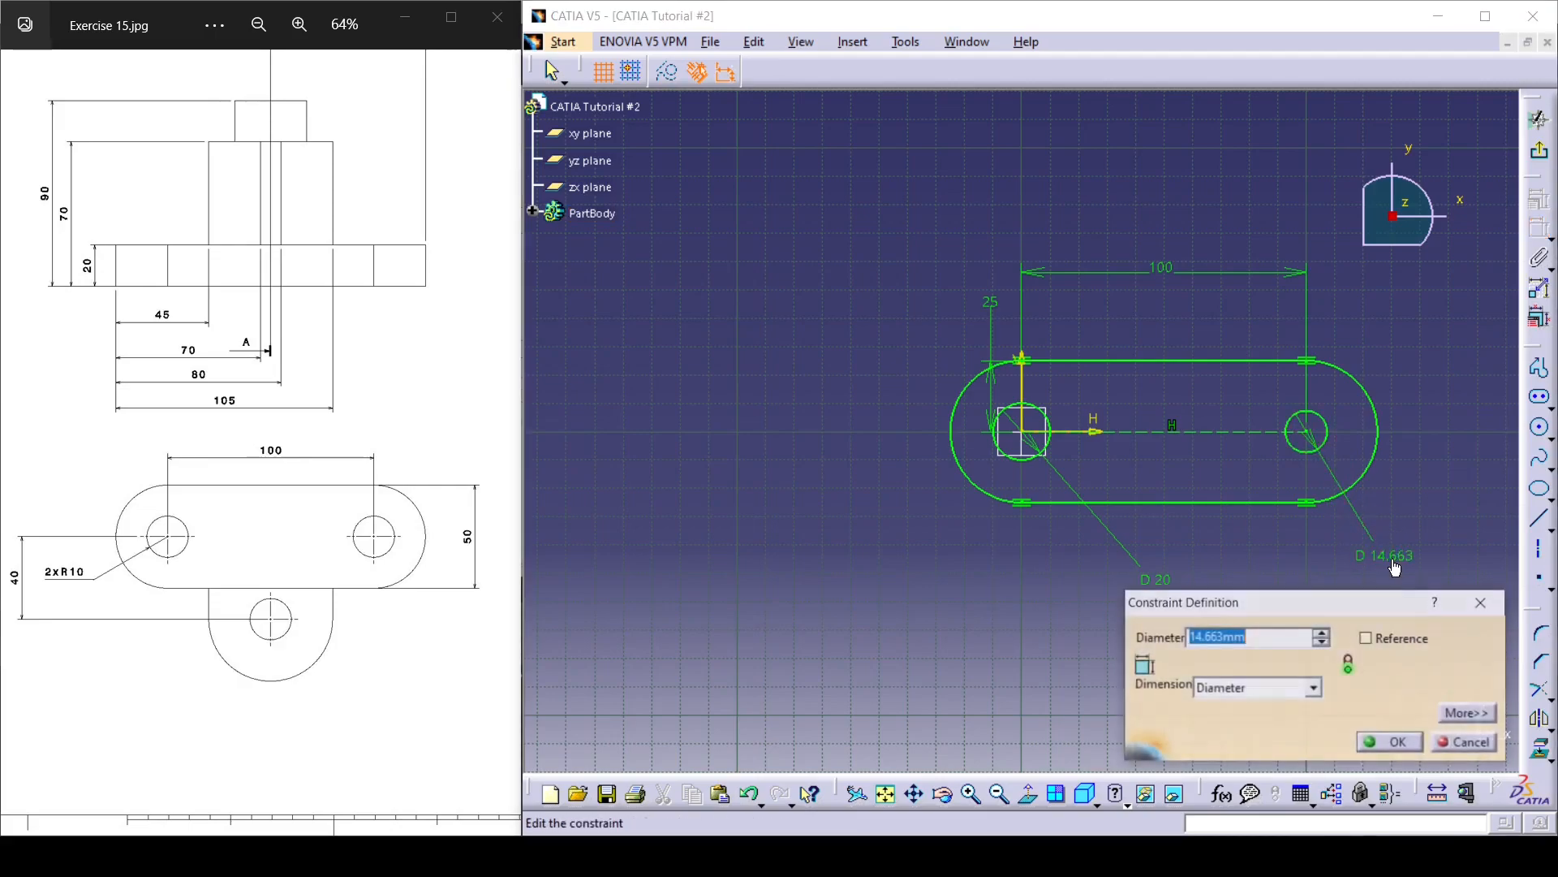
{"action": "type", "text": "20"}
{"action": "key", "text": "Return"}
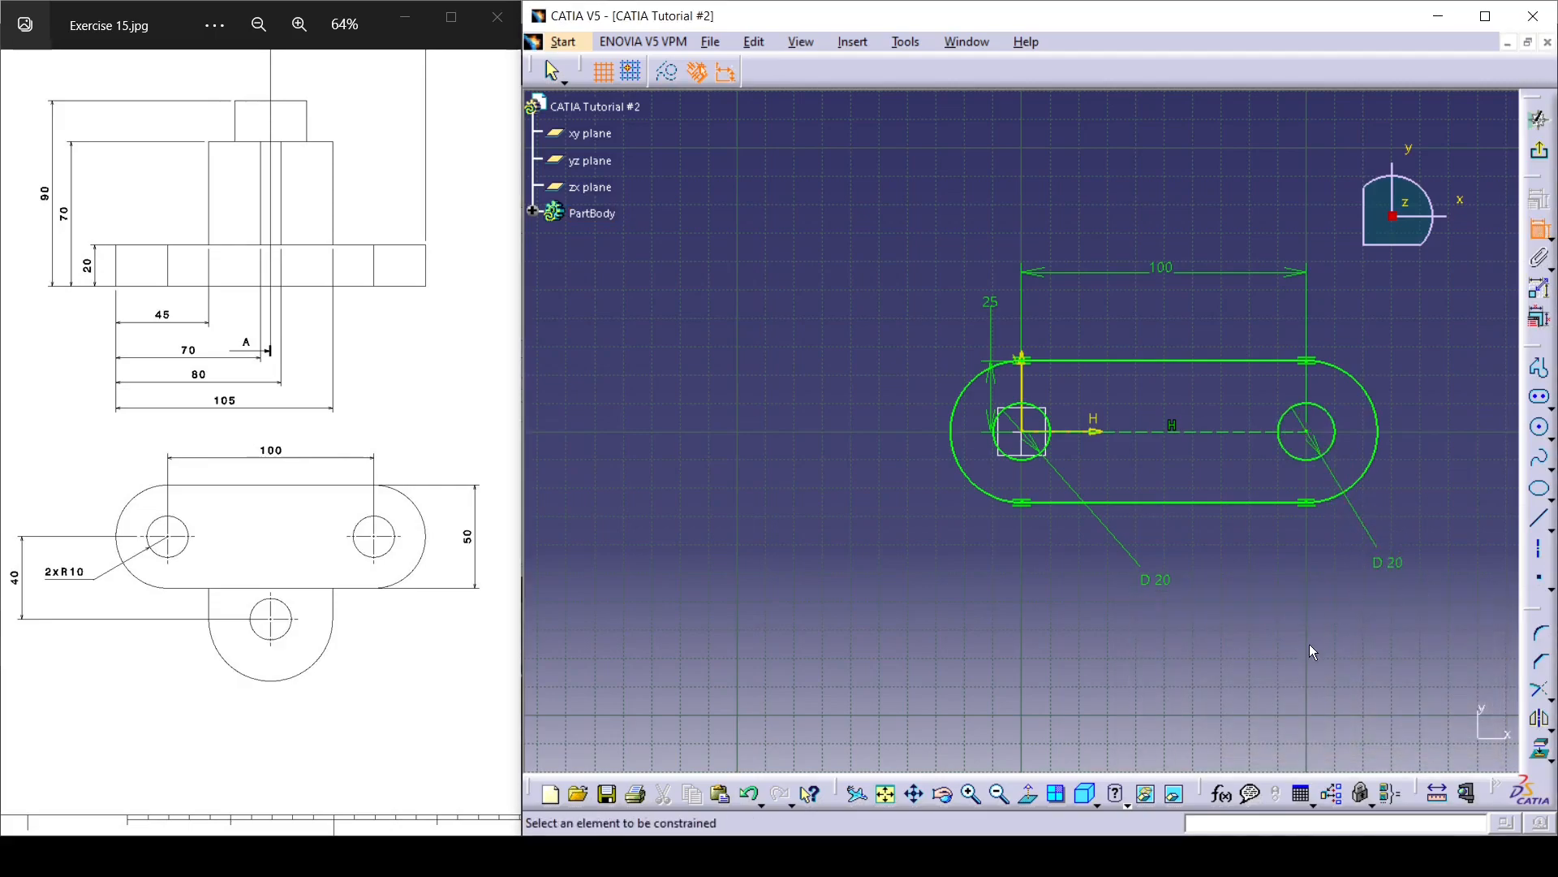
{"action": "left_click", "coordinate": [1539, 232]}
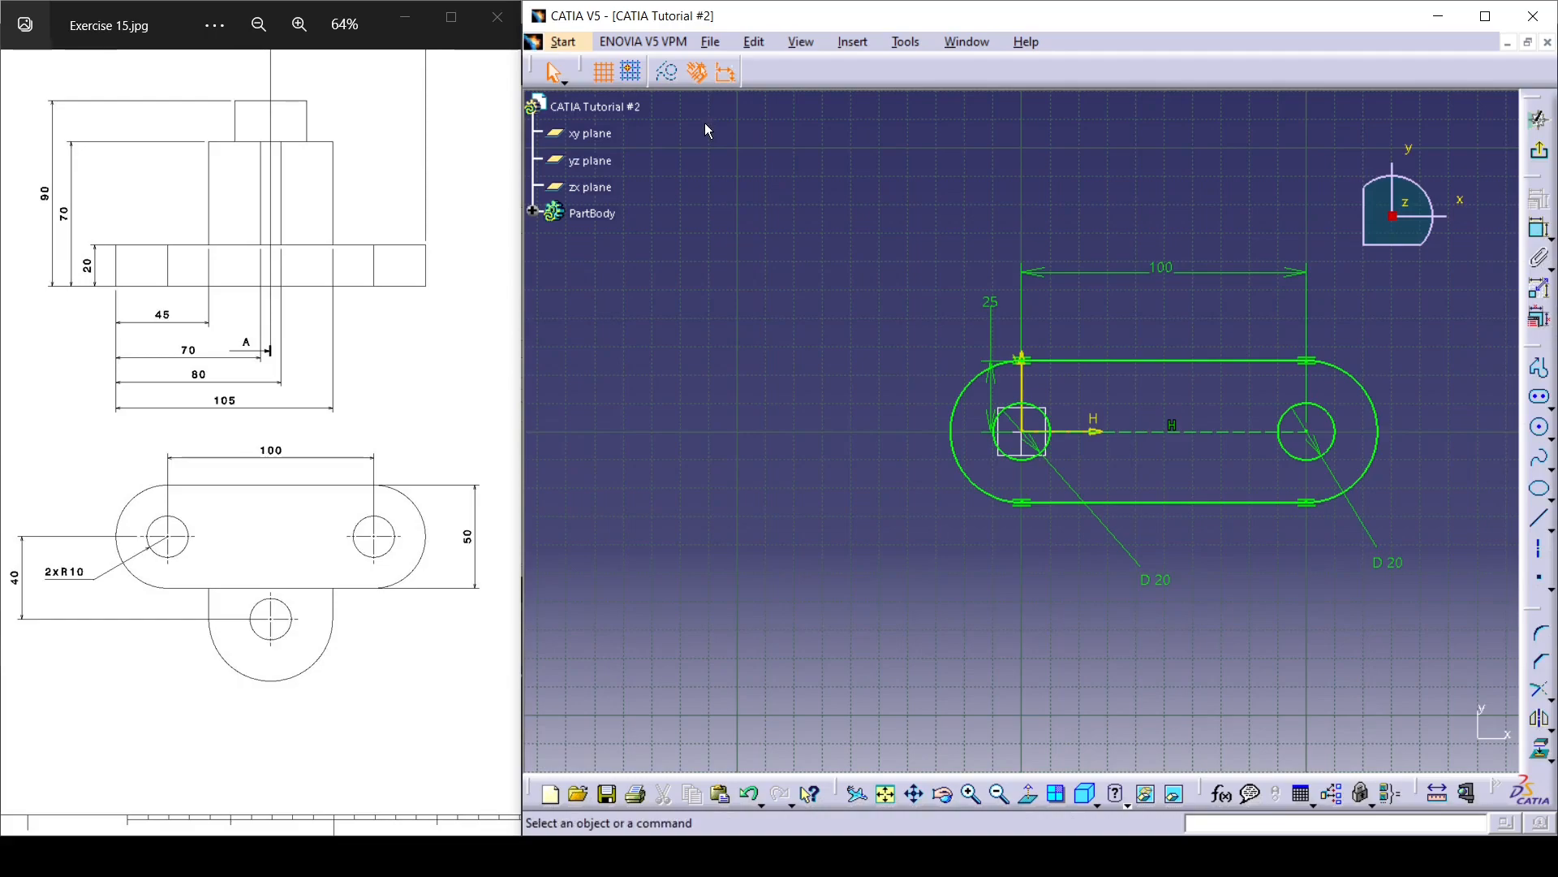
Step: Hide the Sketch tools toolbar and restore it
{"action": "right_click", "coordinate": [1540, 458]}
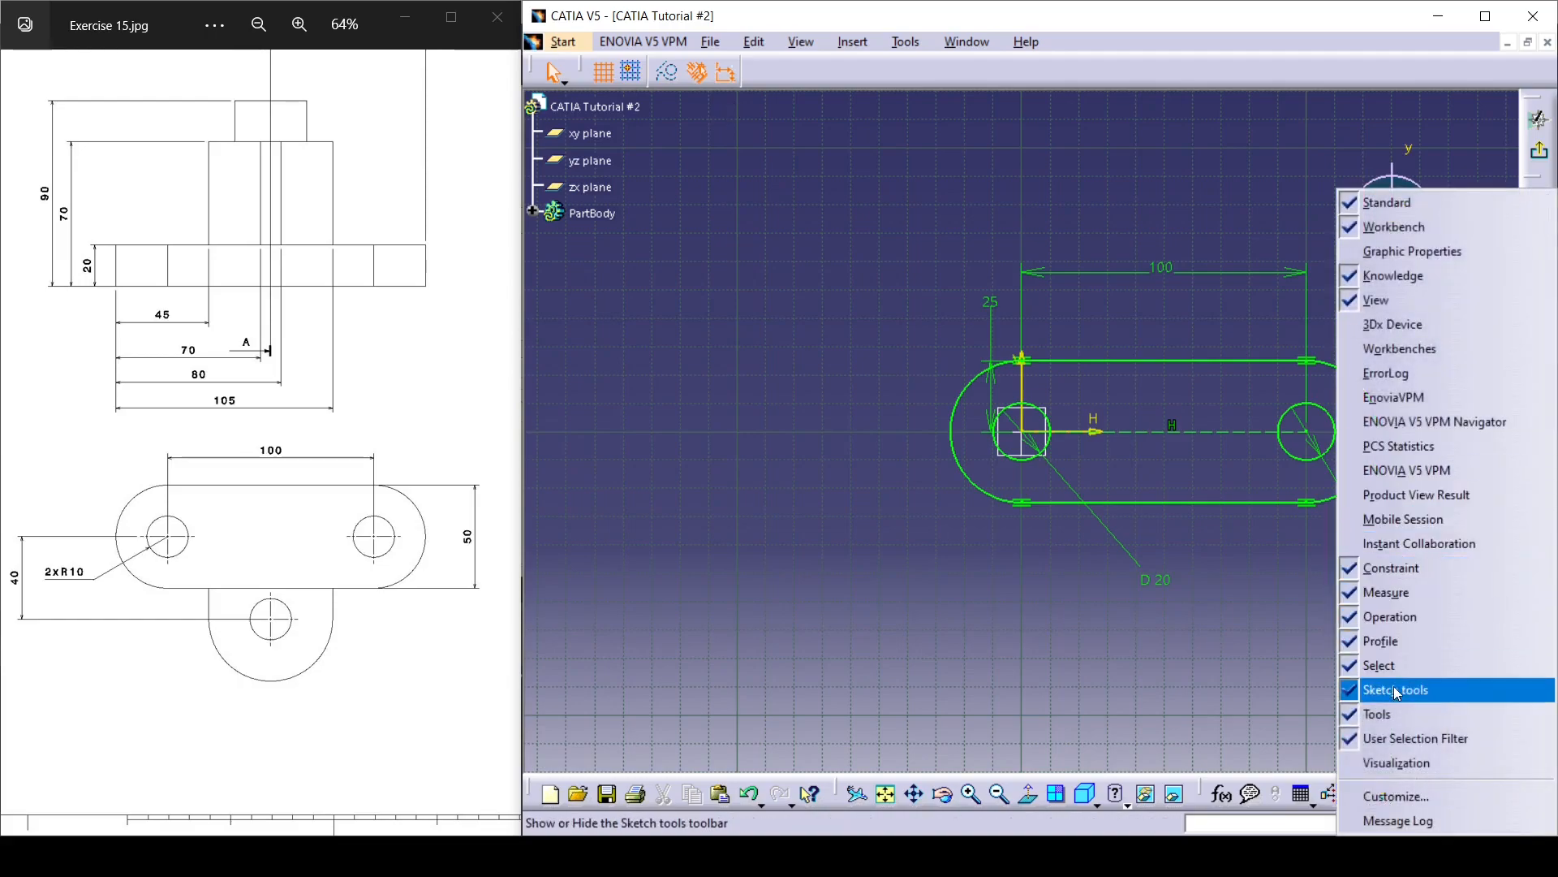
{"action": "left_click", "coordinate": [1404, 690]}
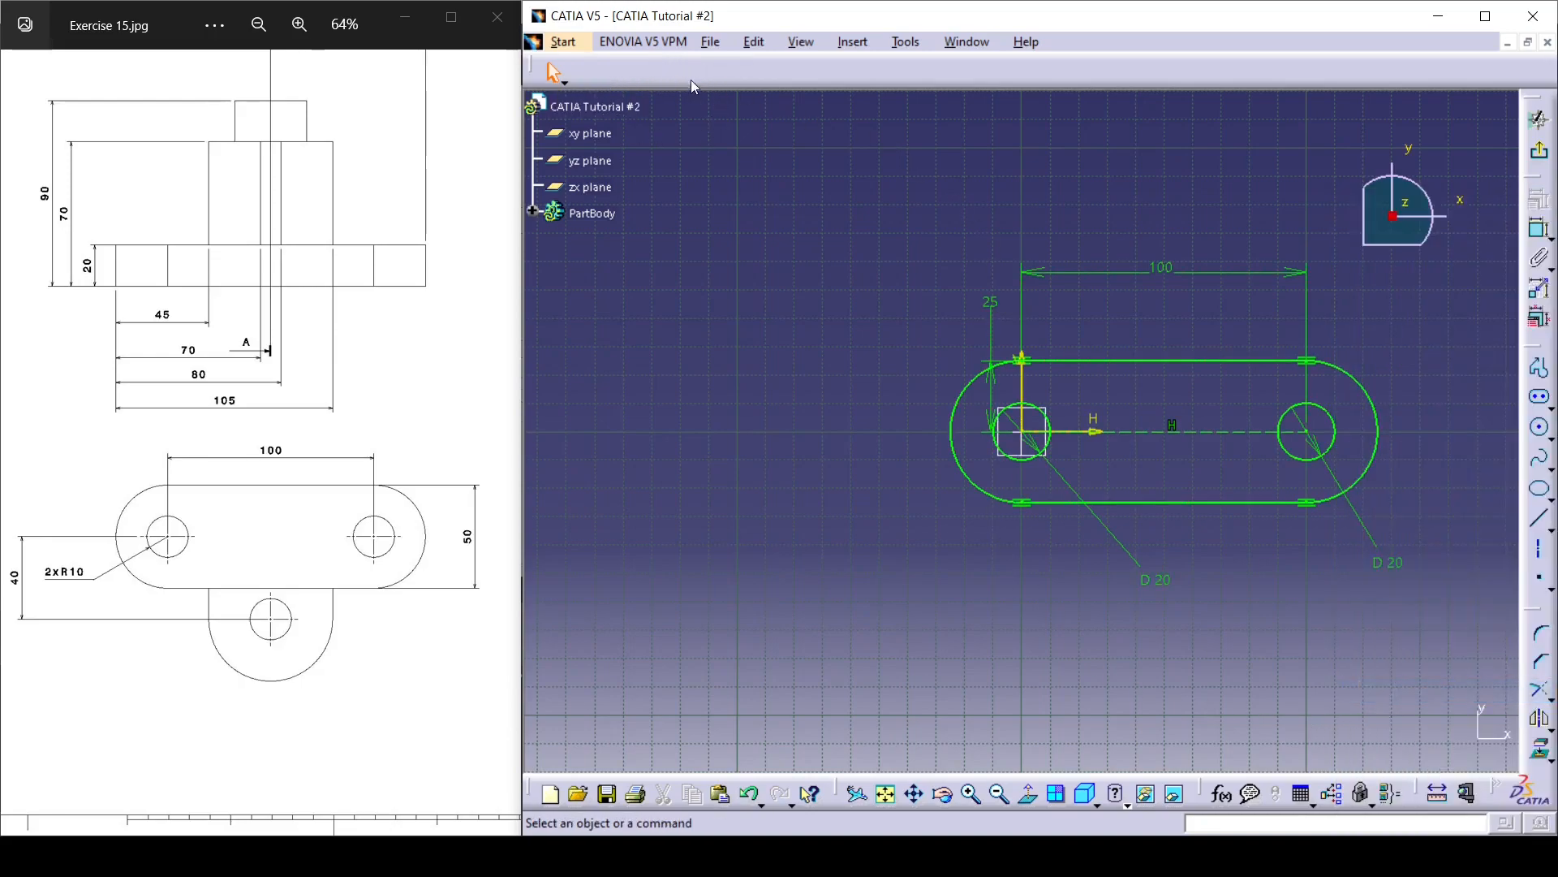
{"action": "right_click", "coordinate": [1540, 188]}
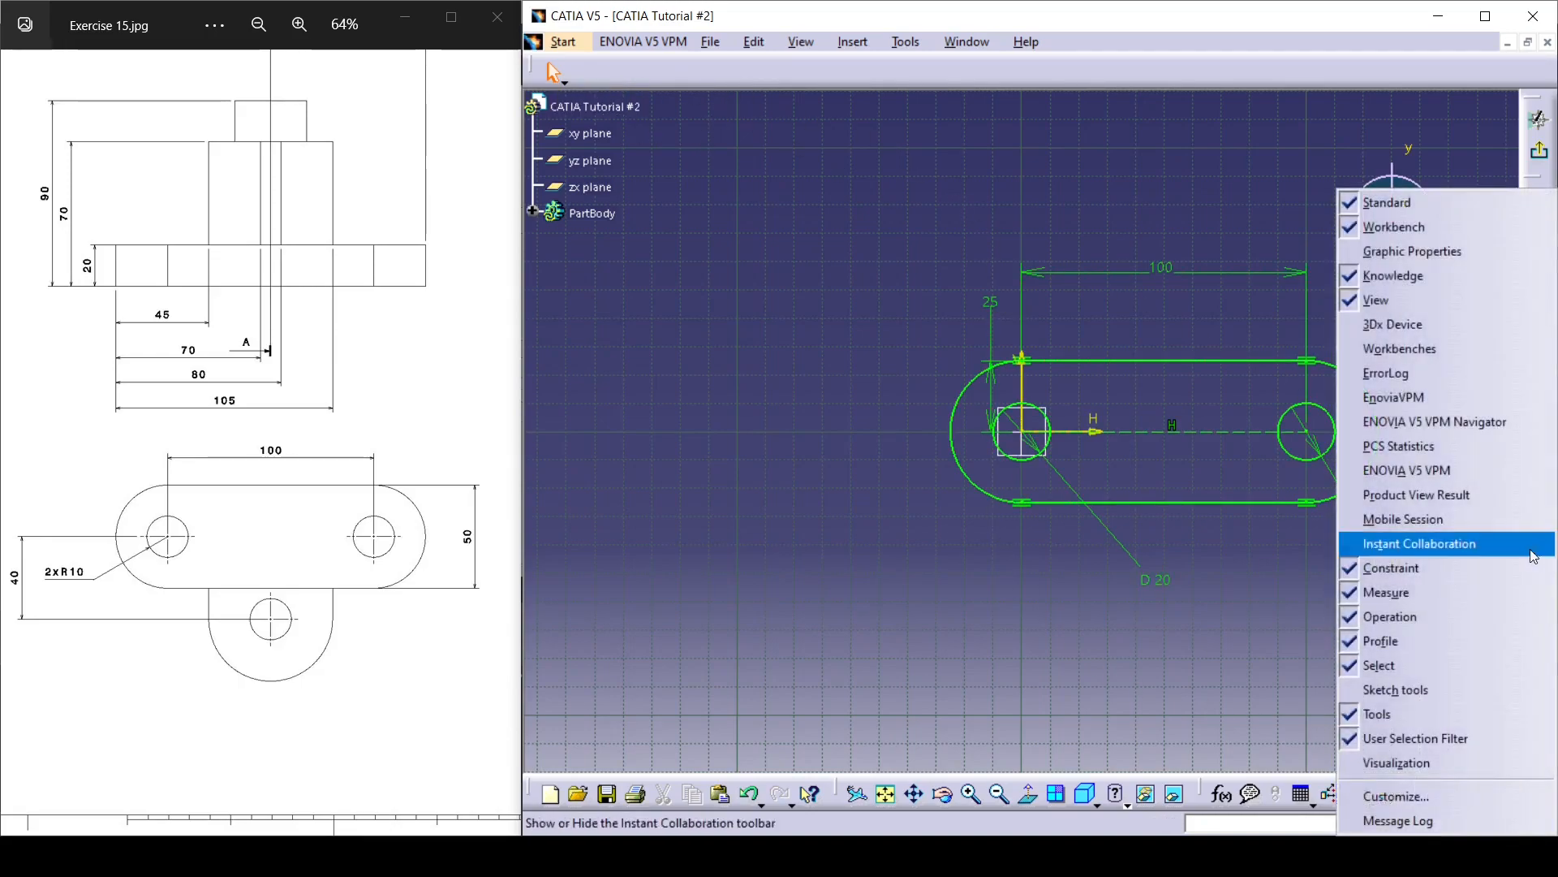
{"action": "left_click", "coordinate": [1396, 689]}
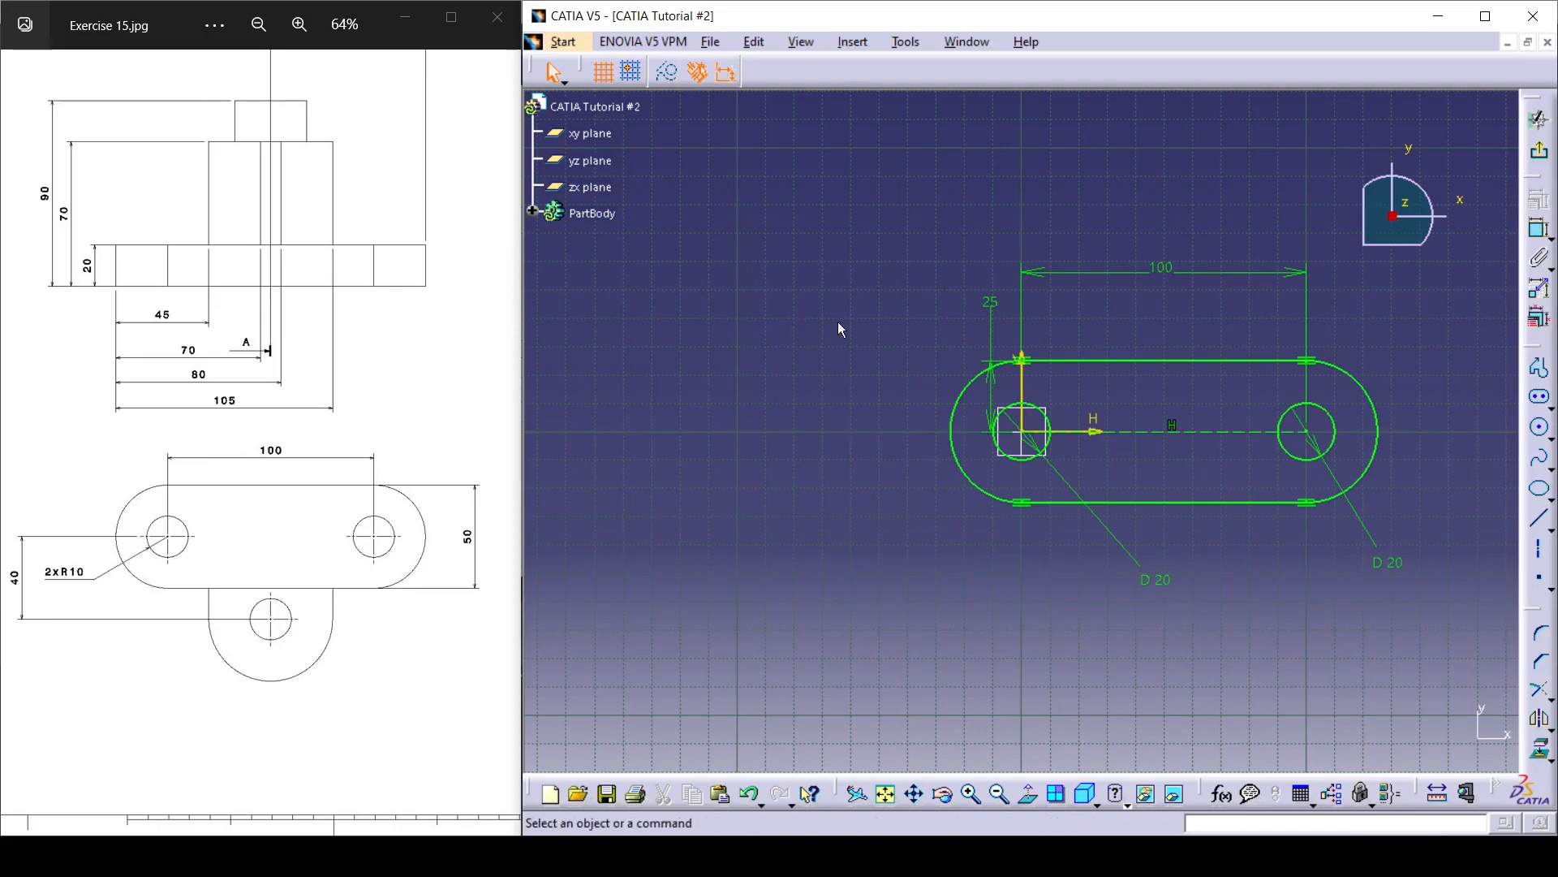
Step: Exit the base sketch and pad the slotted profile with its two holes to a length of 20 mm
{"action": "left_click", "coordinate": [1541, 155]}
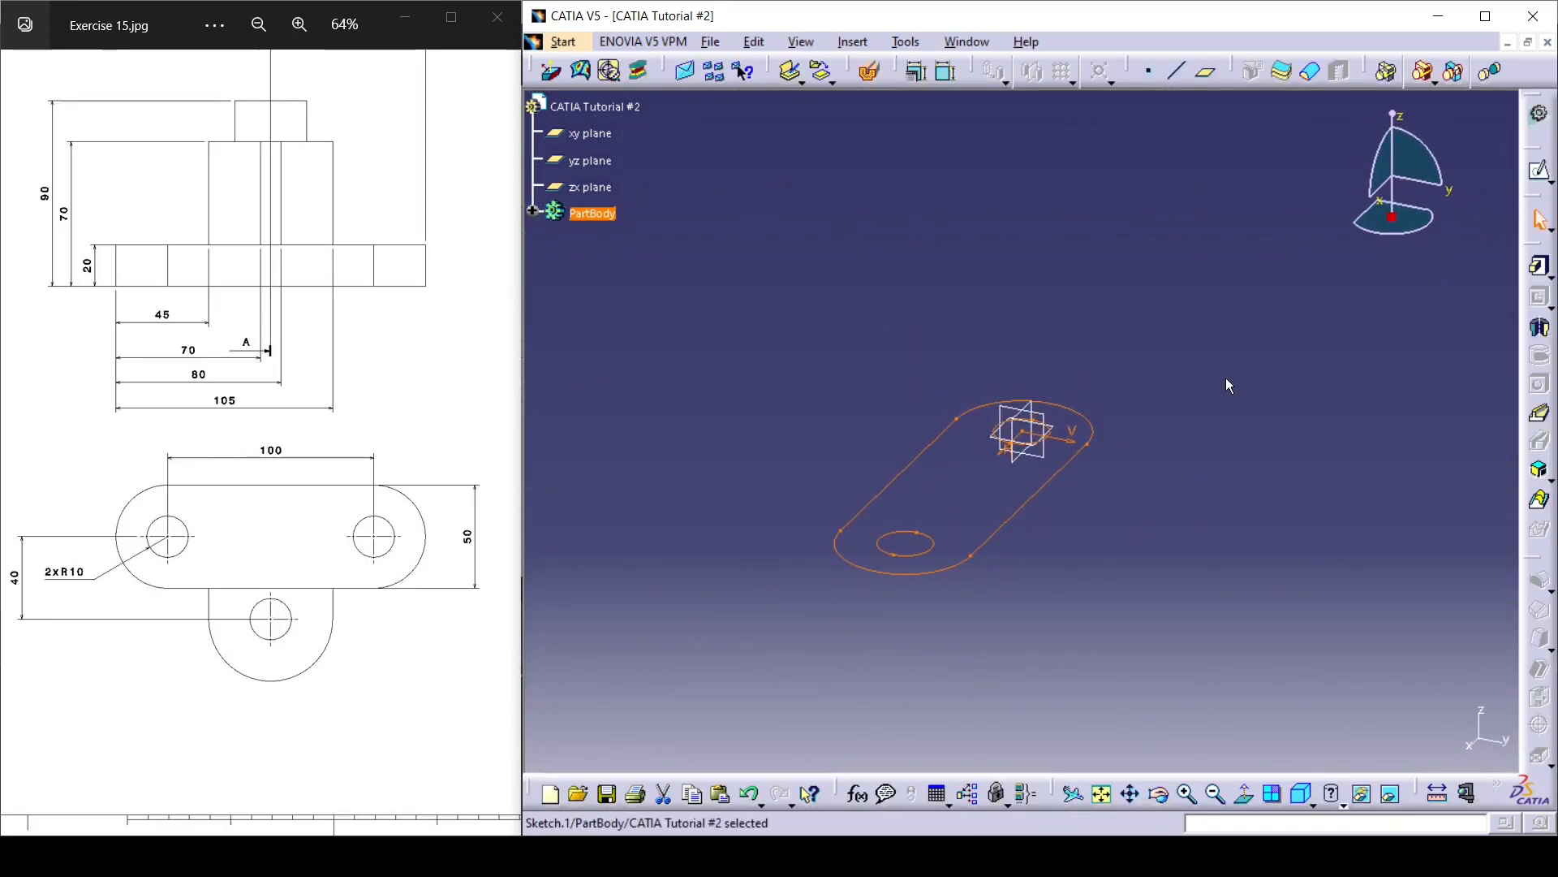
{"action": "left_click", "coordinate": [1540, 266]}
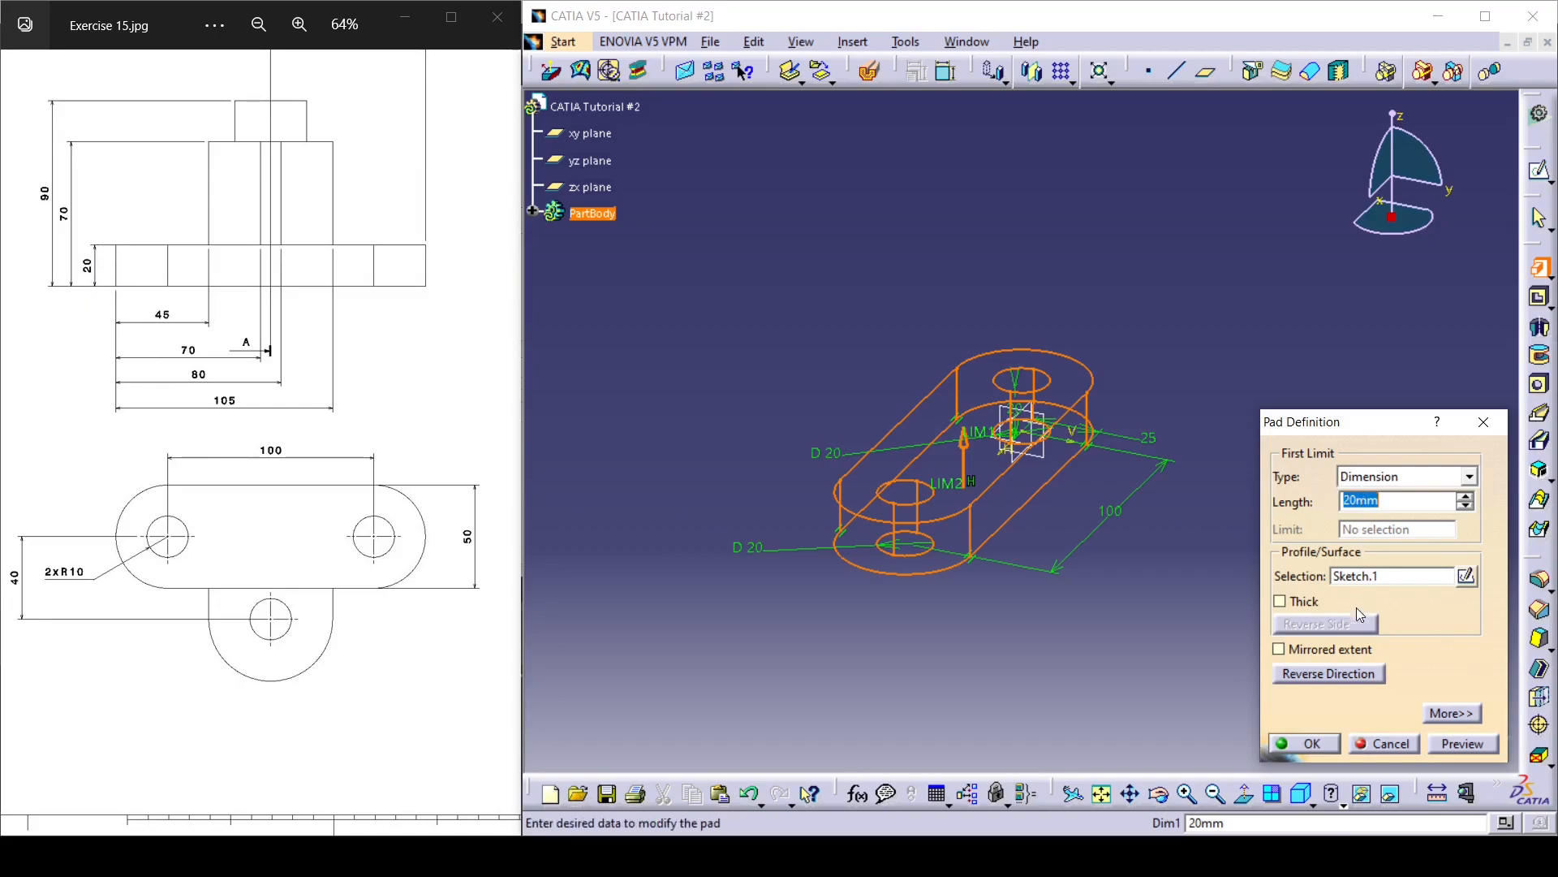
{"action": "left_click", "coordinate": [1310, 744]}
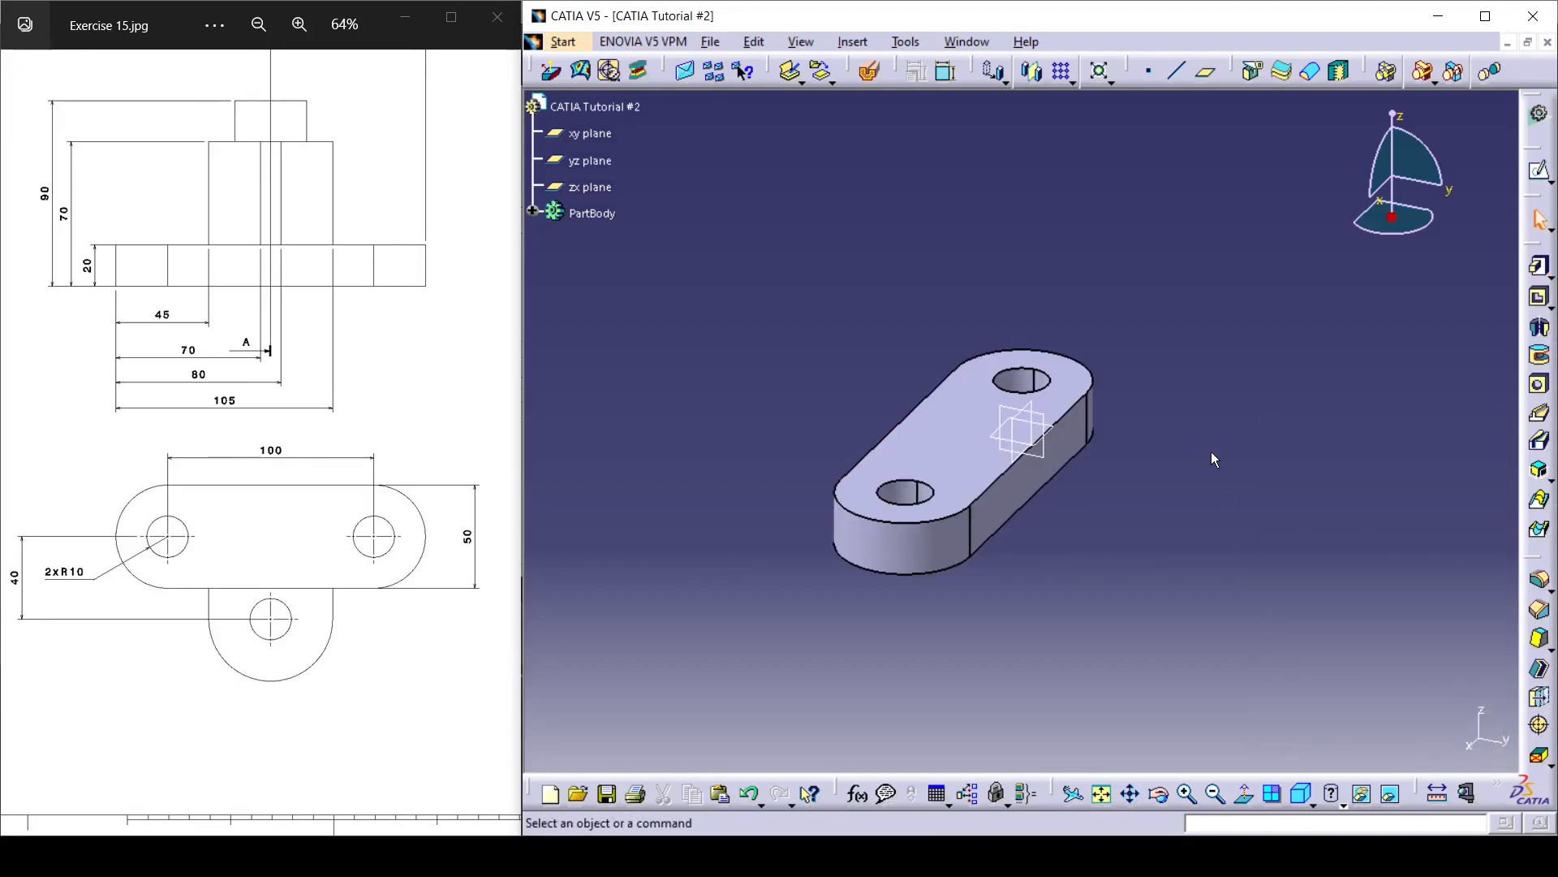
{"action": "left_click_drag", "start_coordinate": [516, 458], "coordinate": [217, 450]}
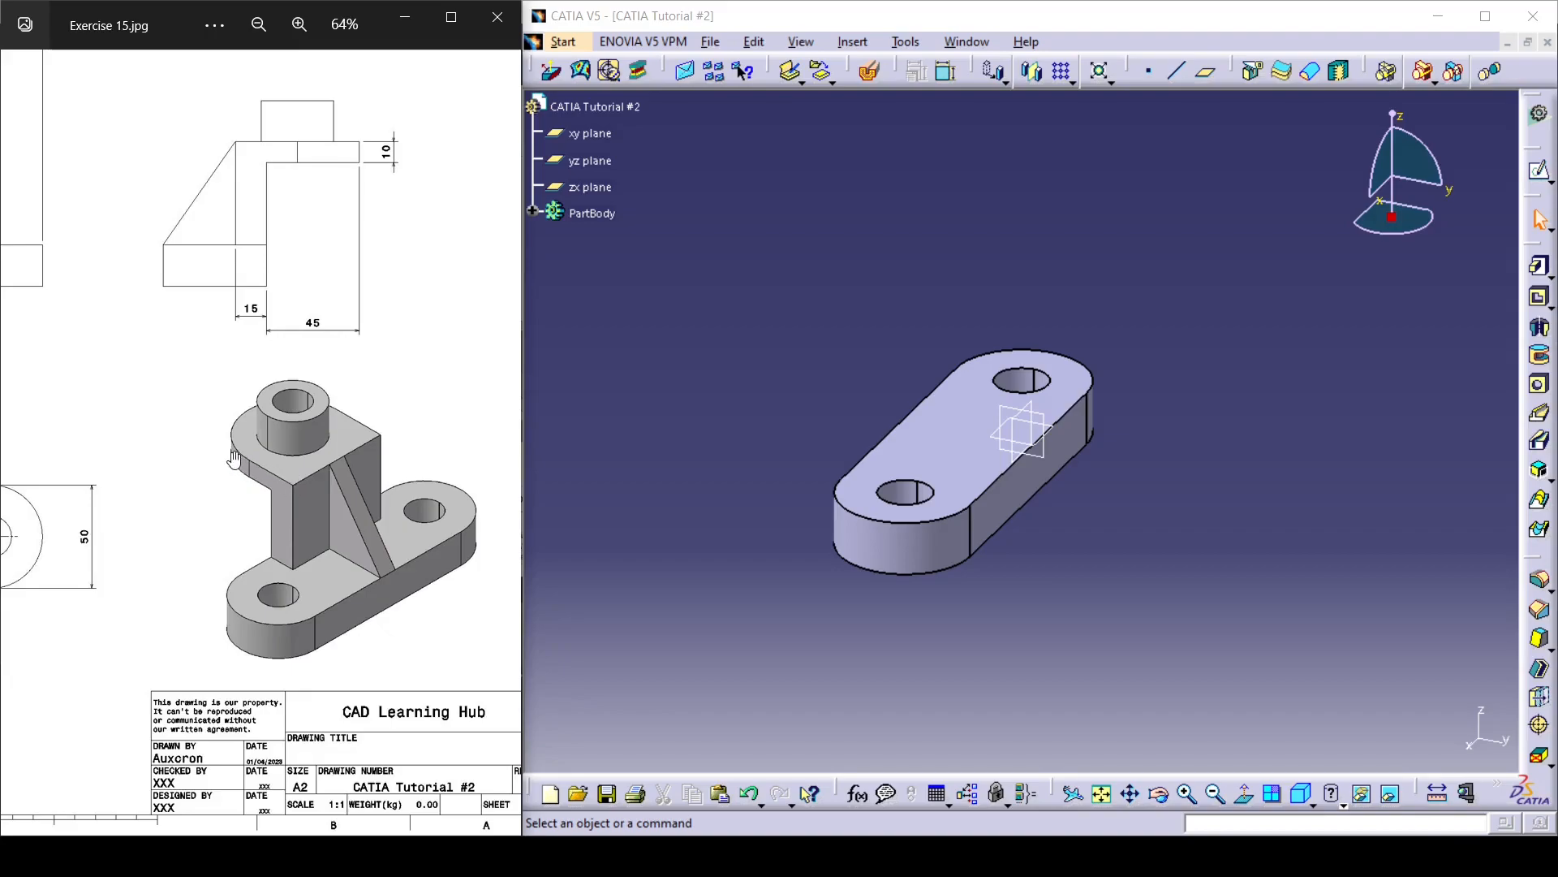
{"action": "left_click_drag", "start_coordinate": [320, 245], "coordinate": [326, 327]}
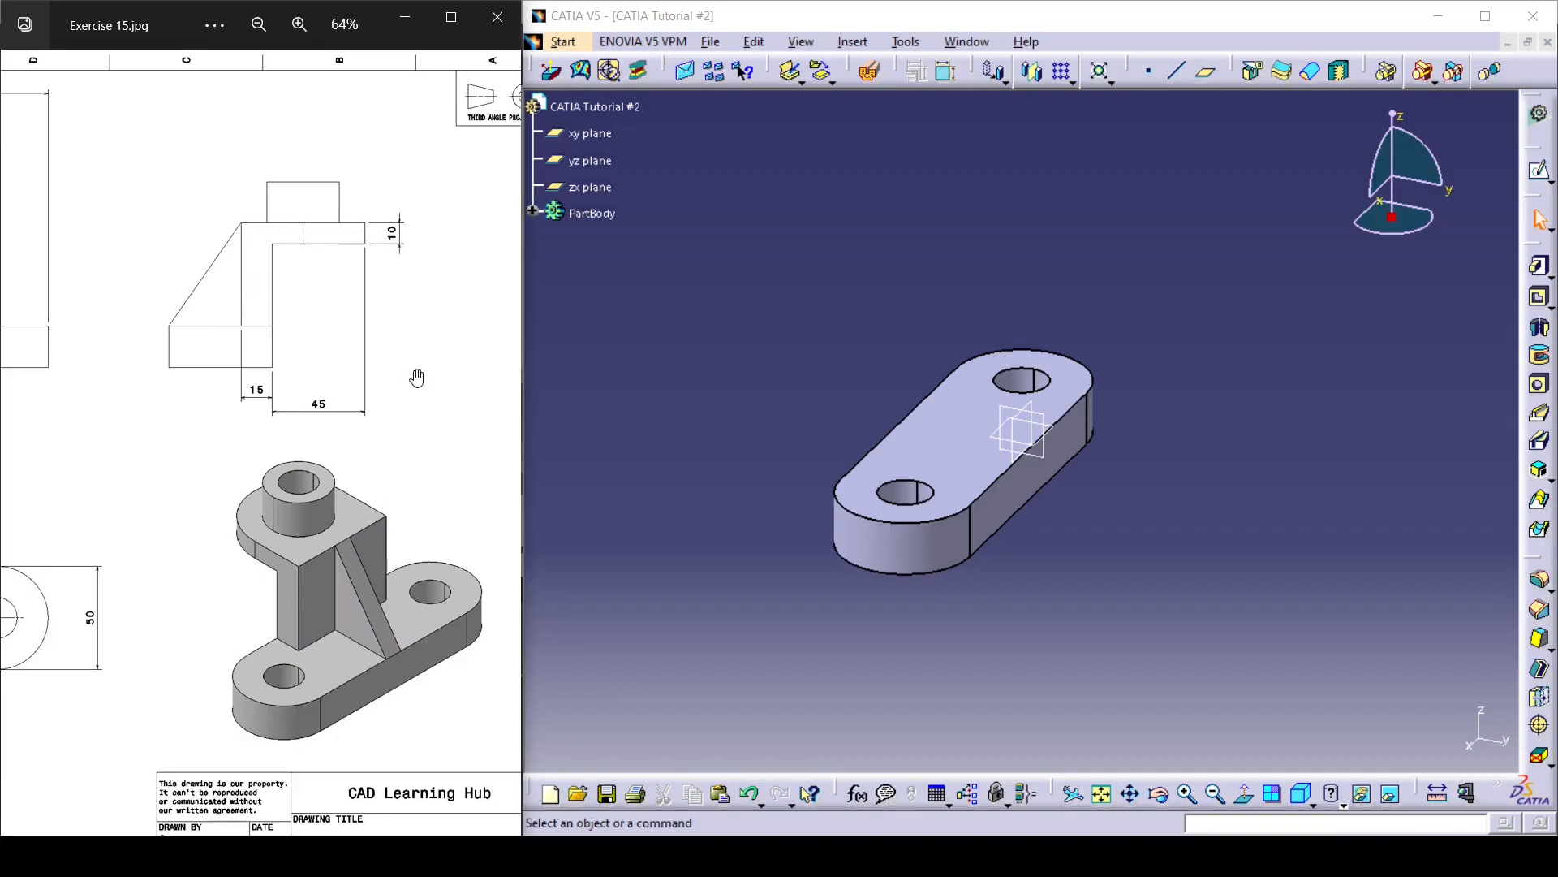
{"action": "scroll", "coordinate": [387, 479], "scroll_direction": "down", "scroll_amount": 1}
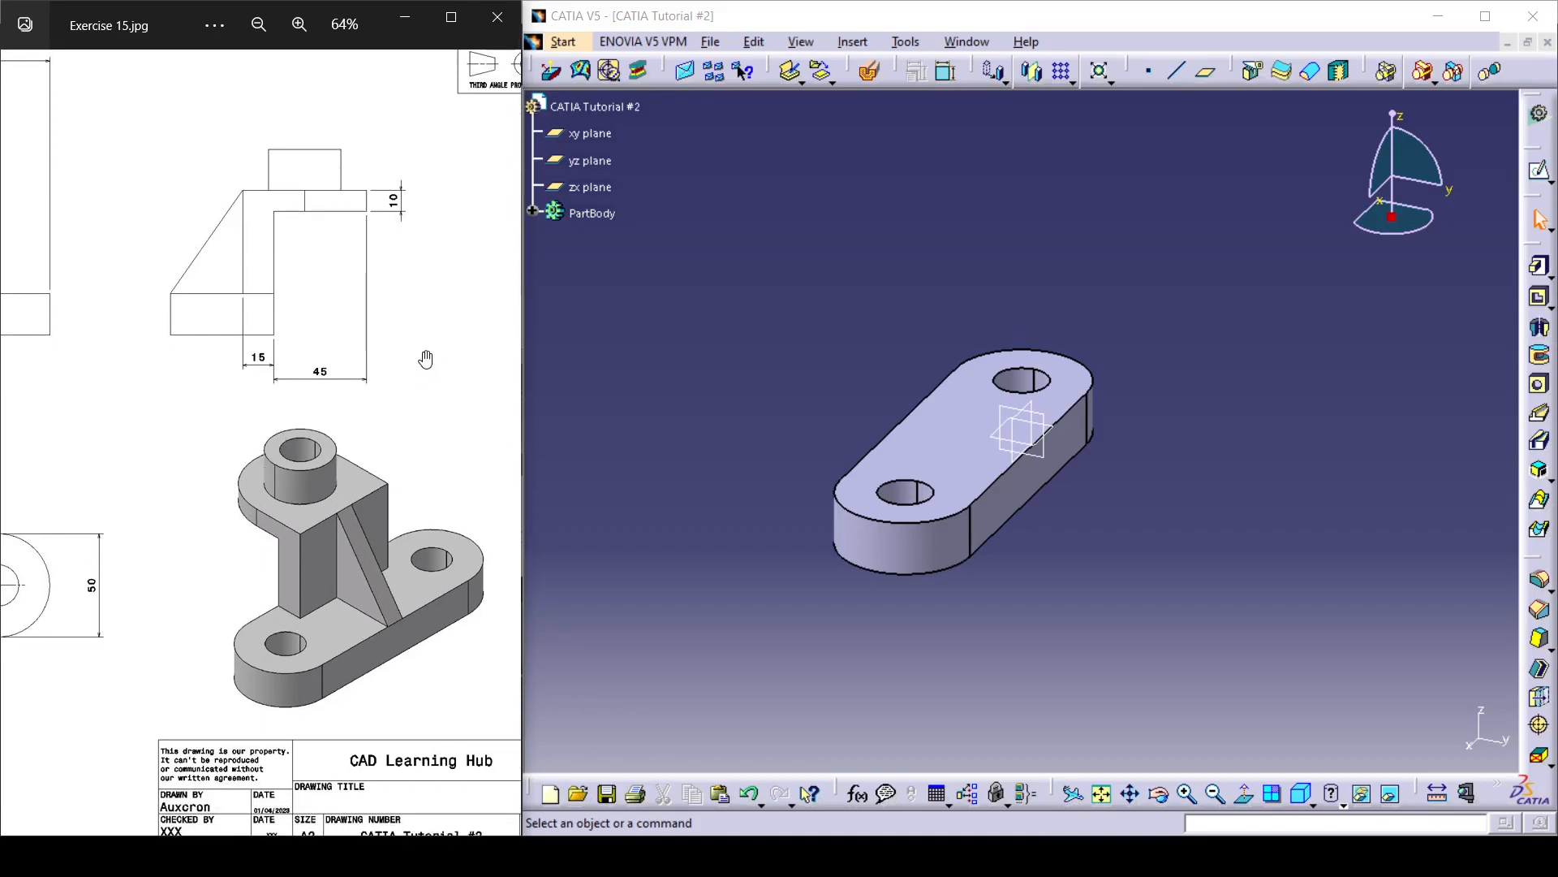
{"action": "left_click", "coordinate": [1153, 534]}
{"action": "middle_click_drag", "start_coordinate": [1153, 534], "coordinate": [1006, 559]}
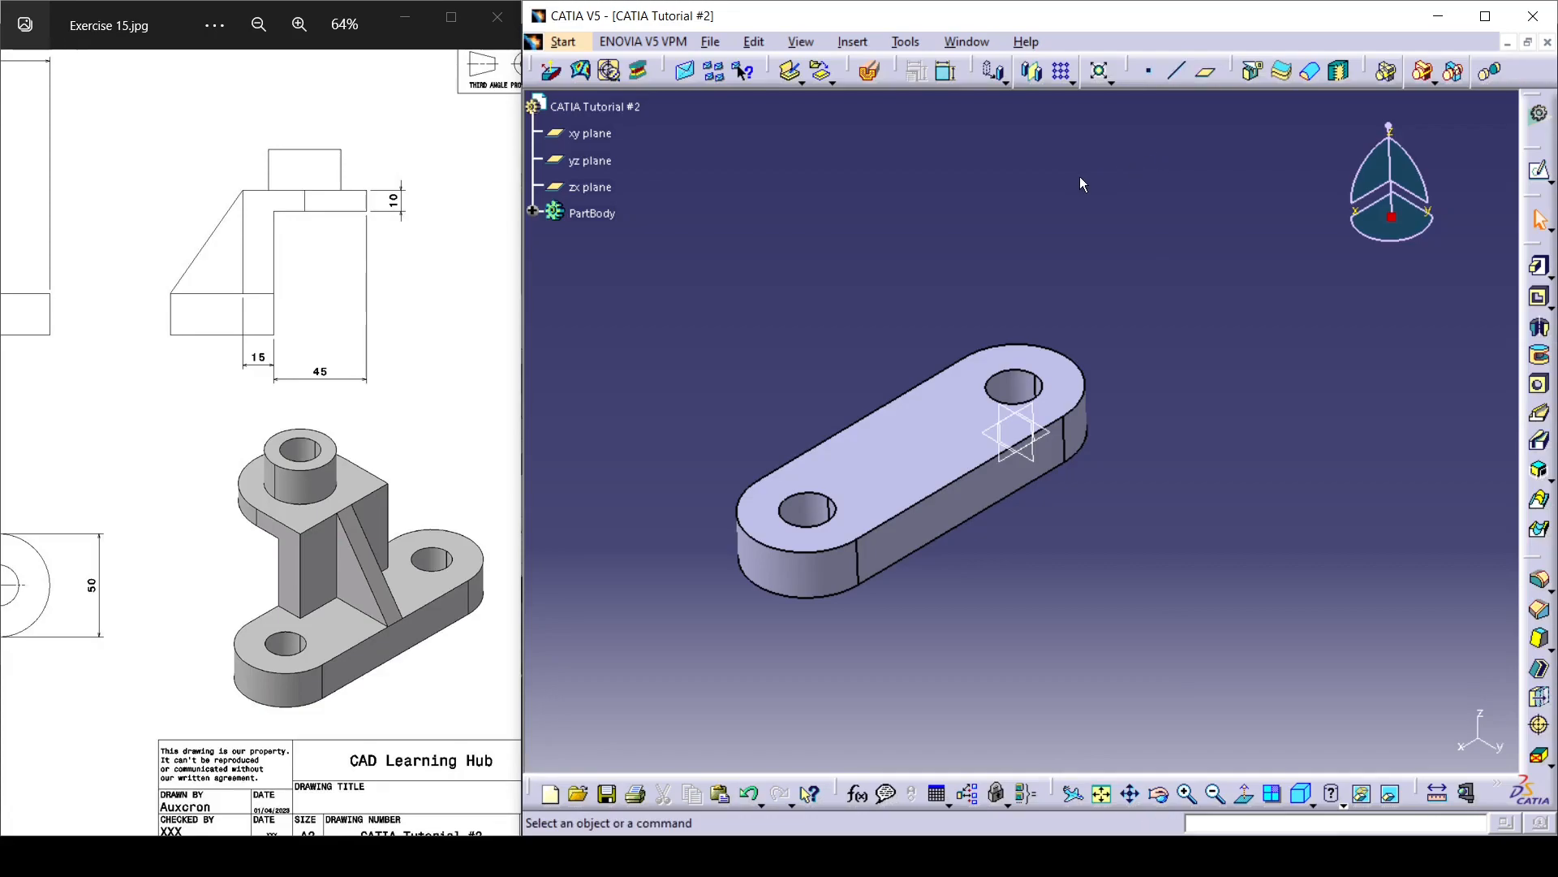
{"action": "right_click", "coordinate": [1538, 298]}
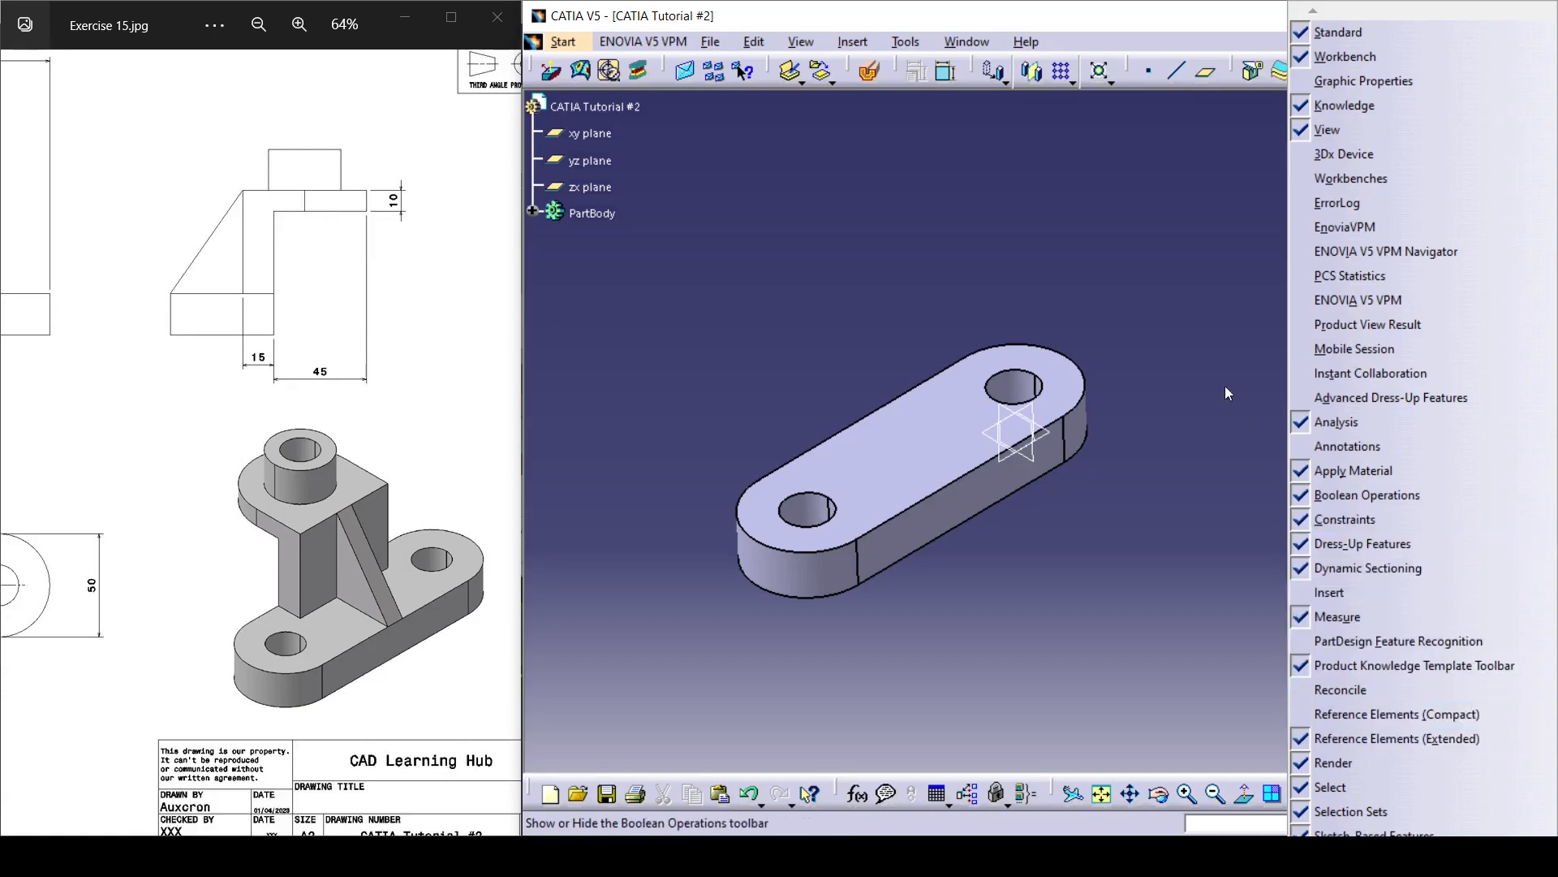
{"action": "left_click", "coordinate": [1205, 354]}
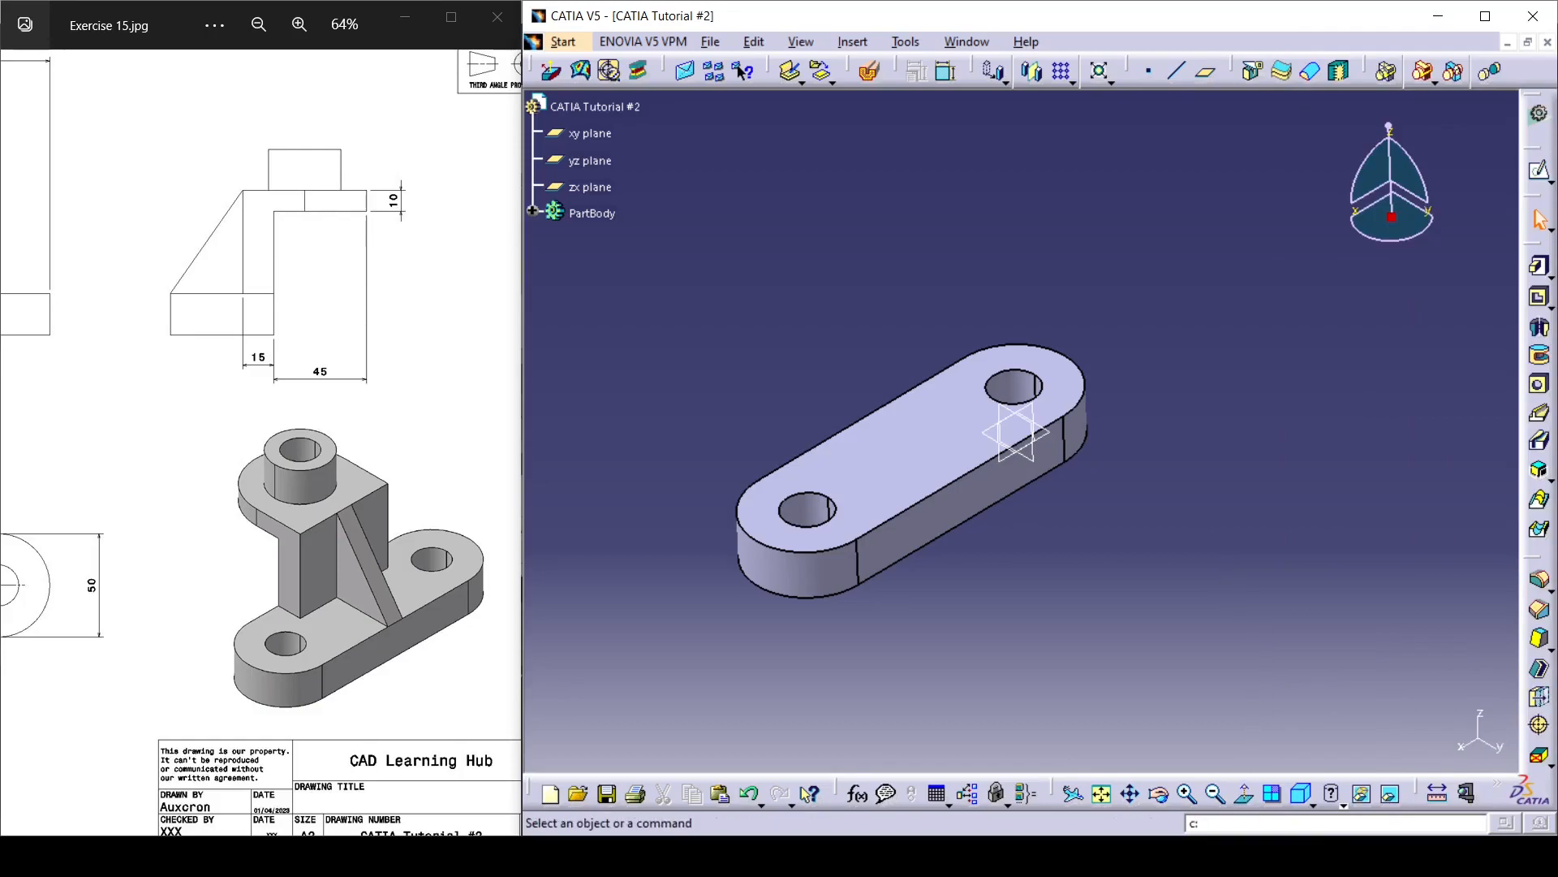
{"action": "key", "text": "Return"}
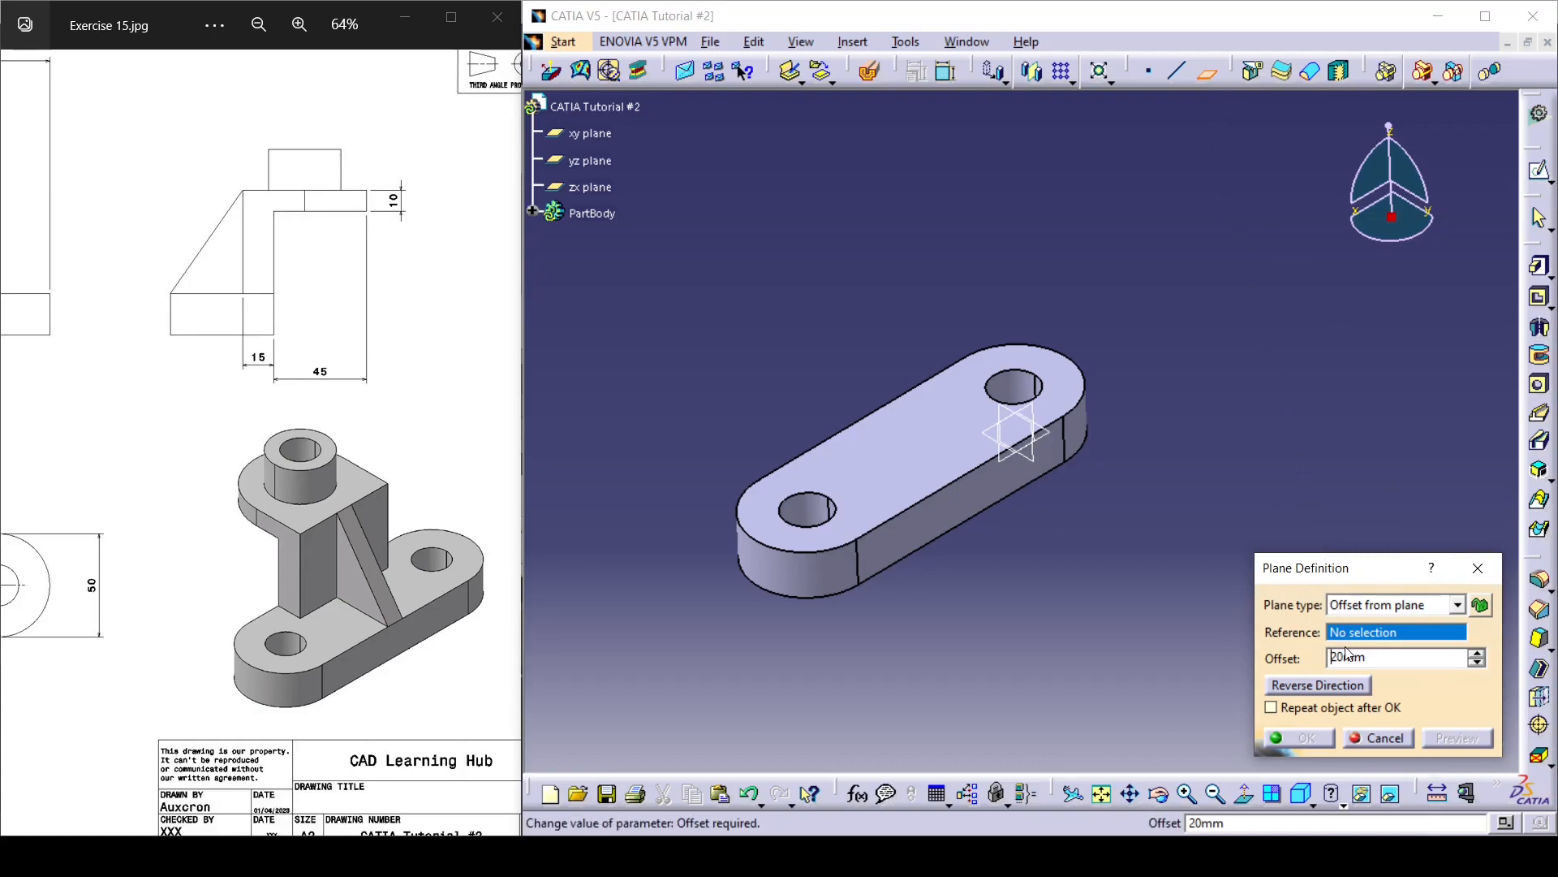
{"action": "left_click", "coordinate": [1383, 736]}
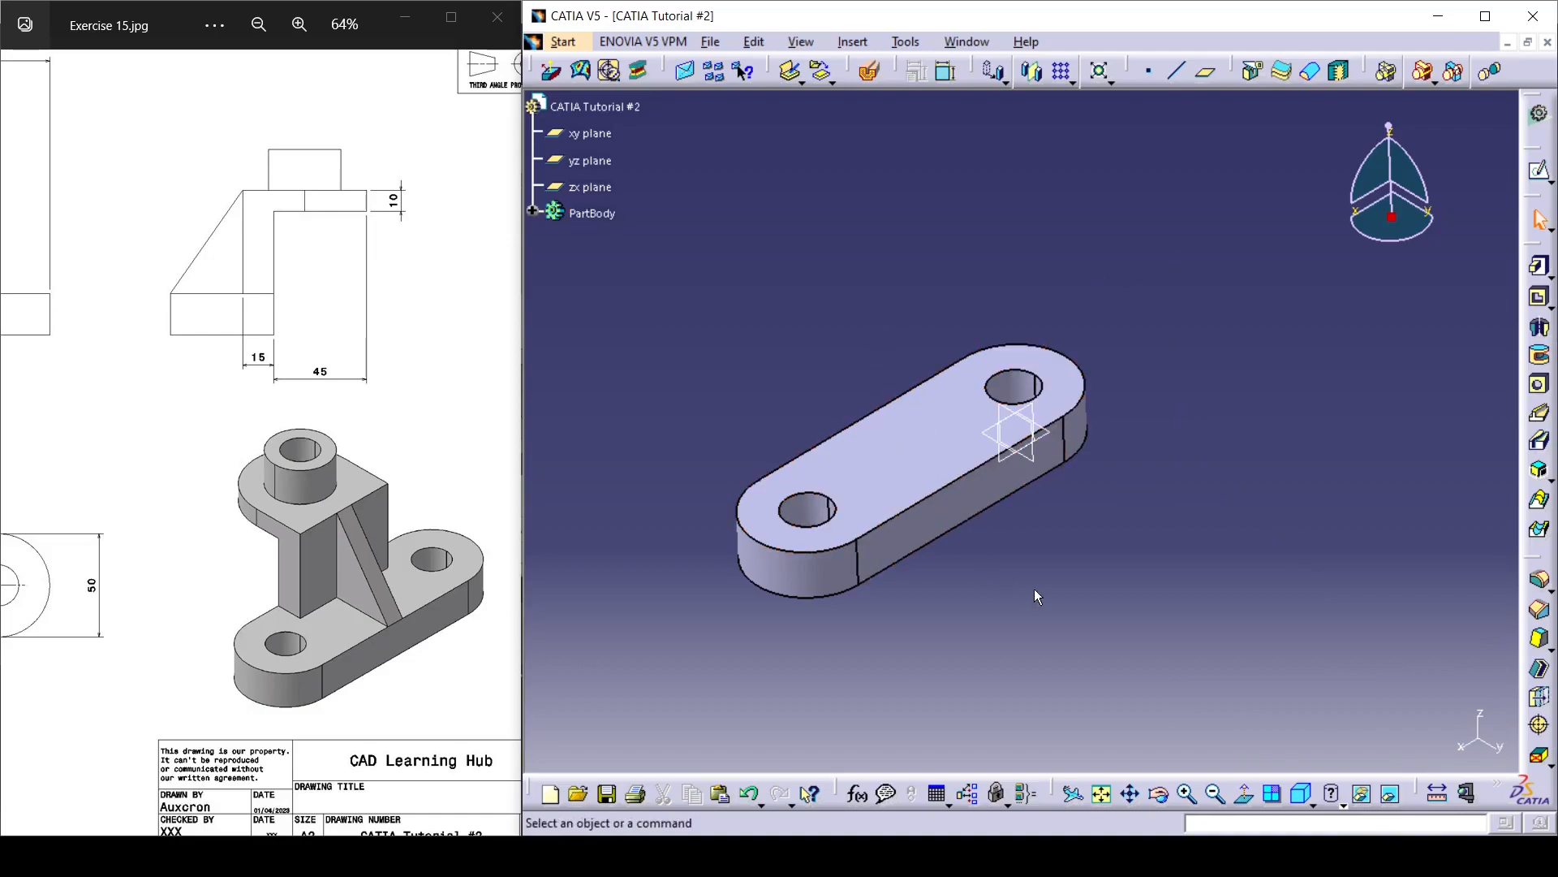
Step: Create a reference plane offset 50 mm from the yz plane, midway between the base's two holes
{"action": "left_click", "coordinate": [1206, 72]}
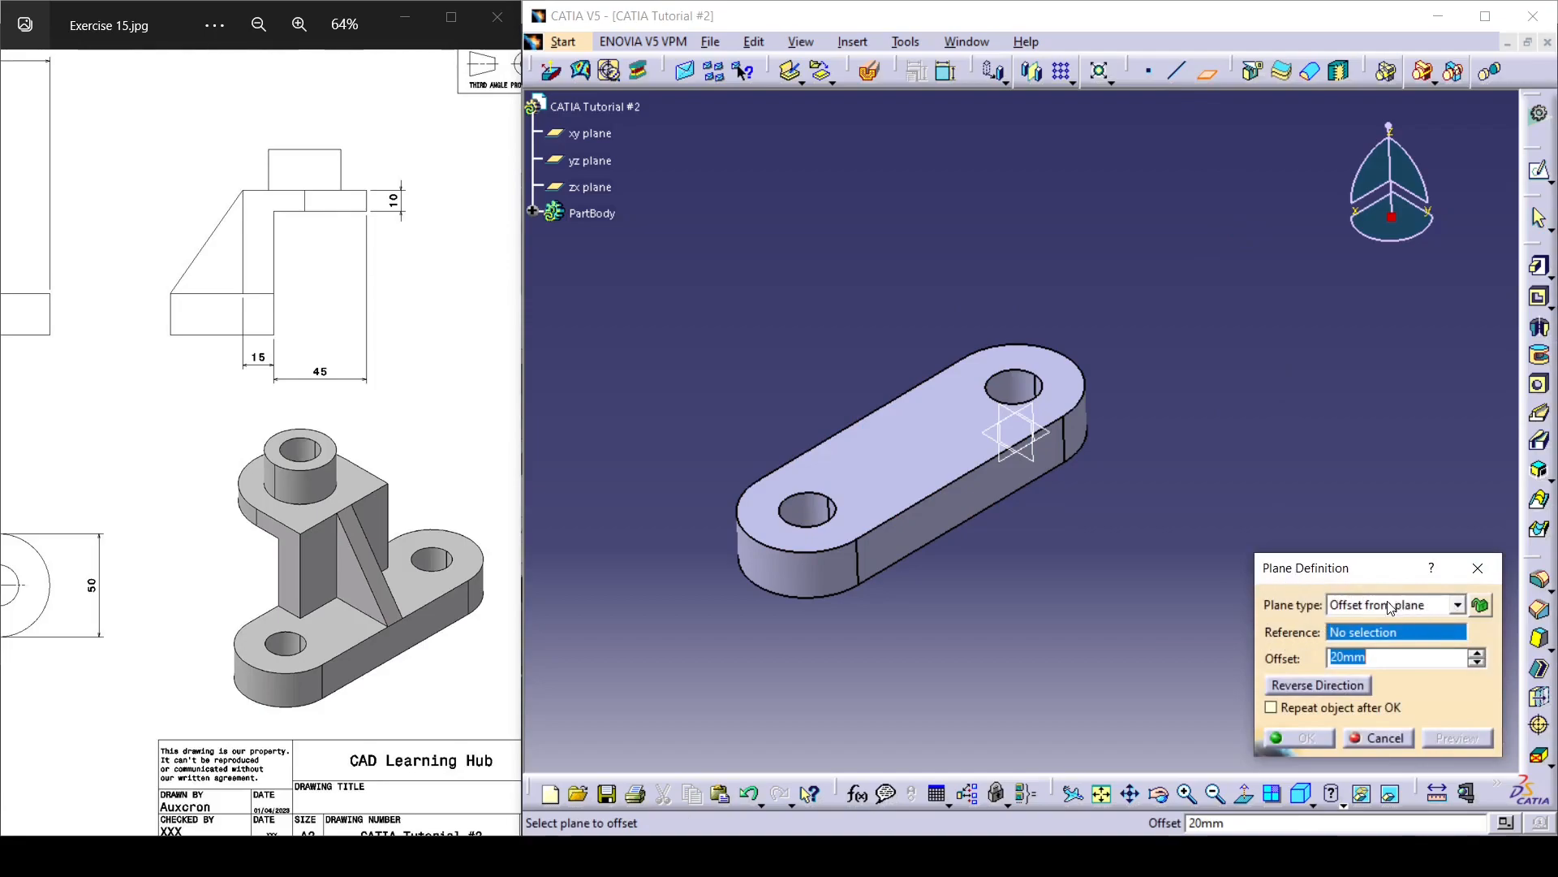
{"action": "middle_click_drag", "start_coordinate": [1169, 621], "coordinate": [1047, 474]}
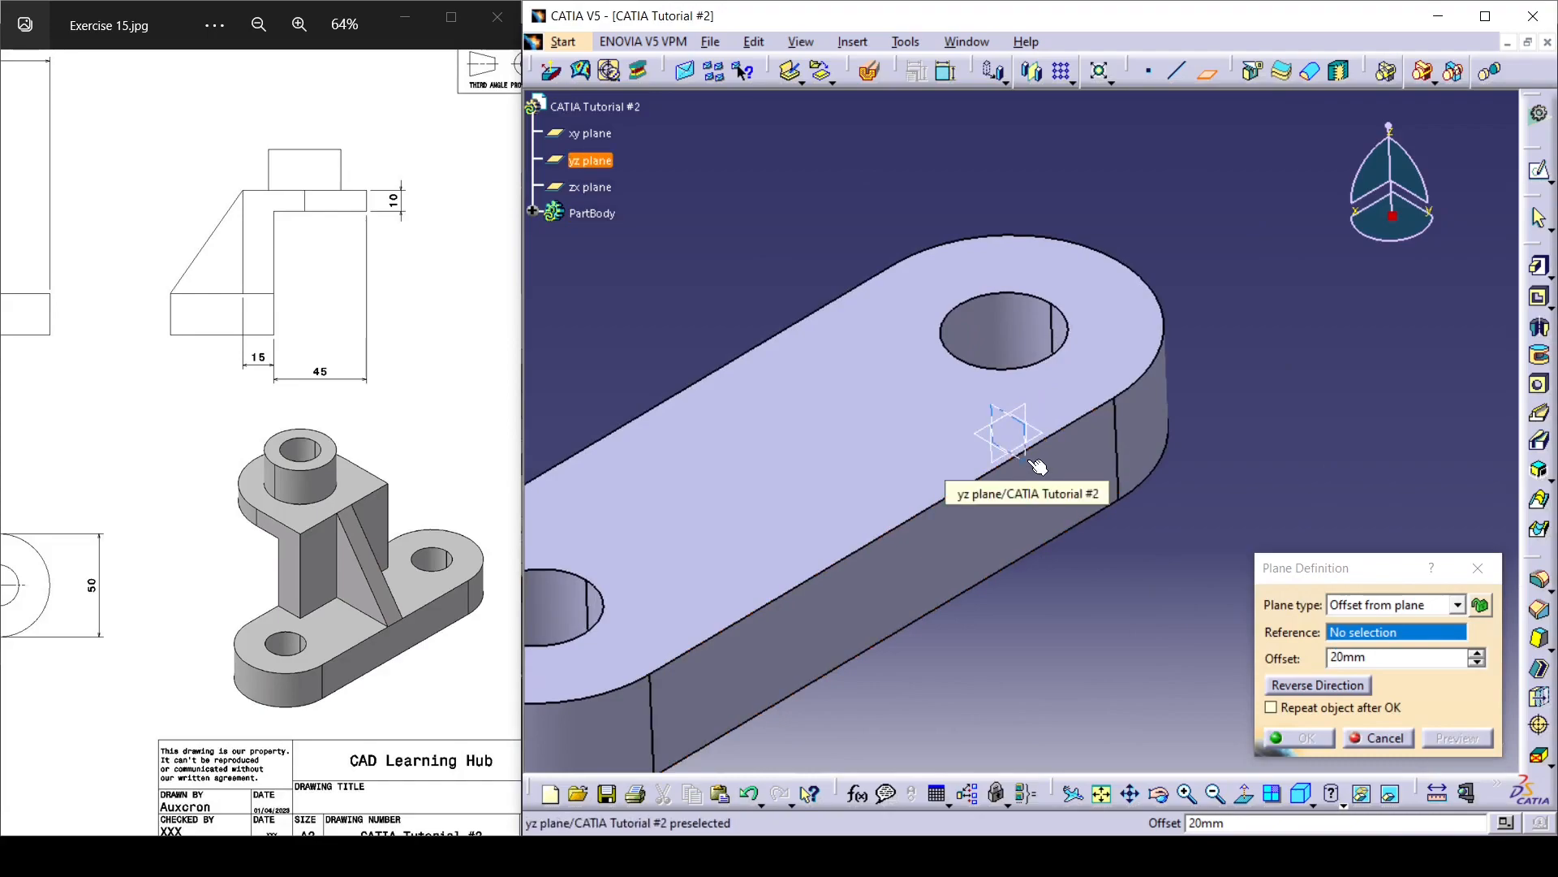
{"action": "left_click", "coordinate": [1030, 460]}
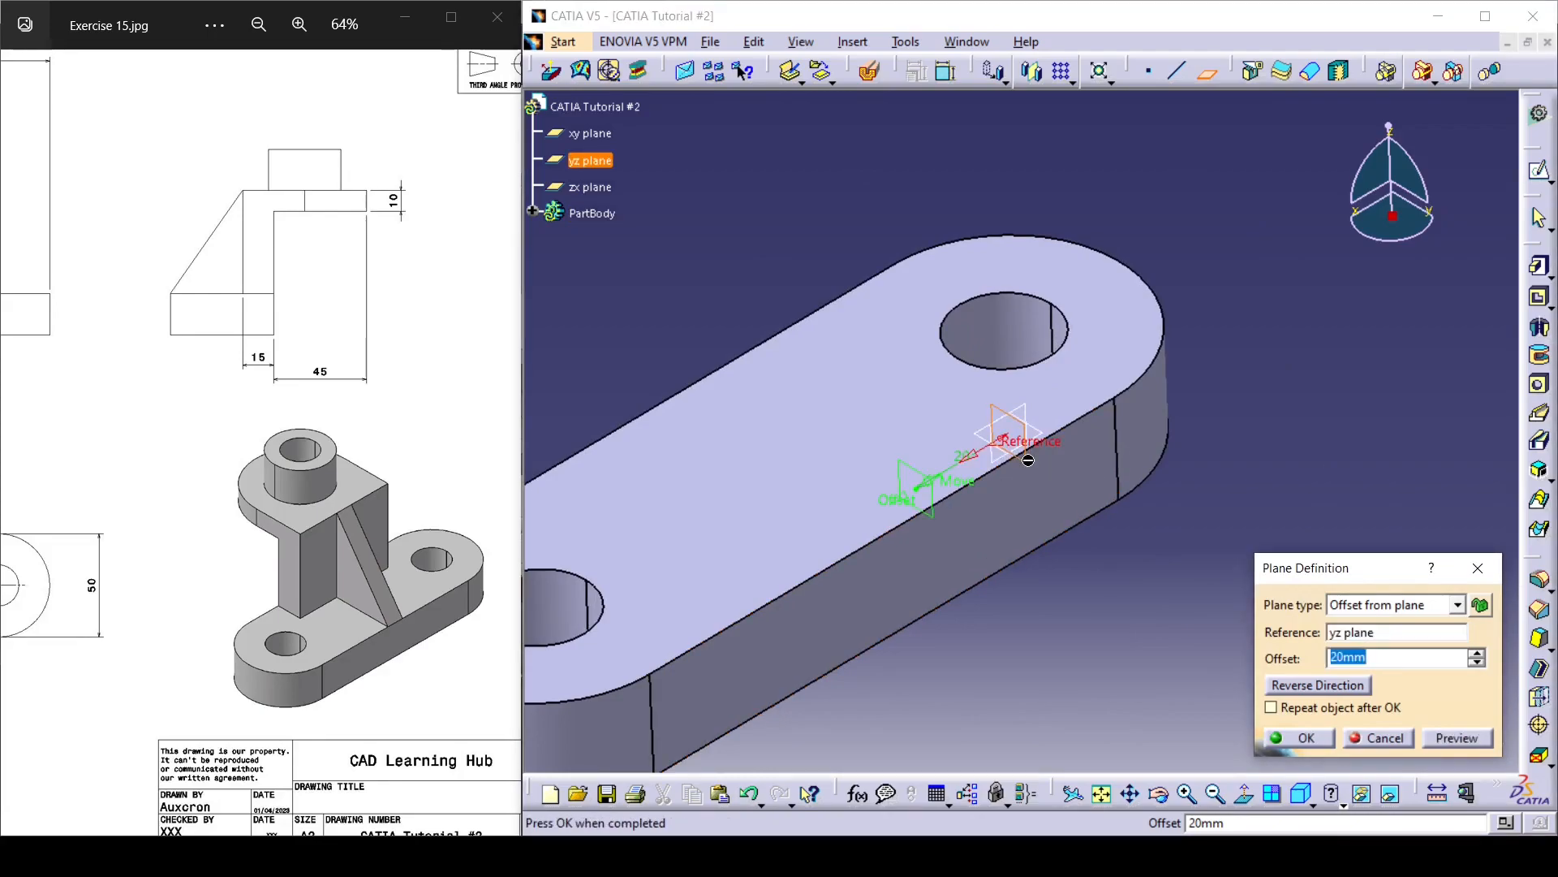
{"action": "middle_click_drag", "start_coordinate": [1049, 605], "coordinate": [1086, 649]}
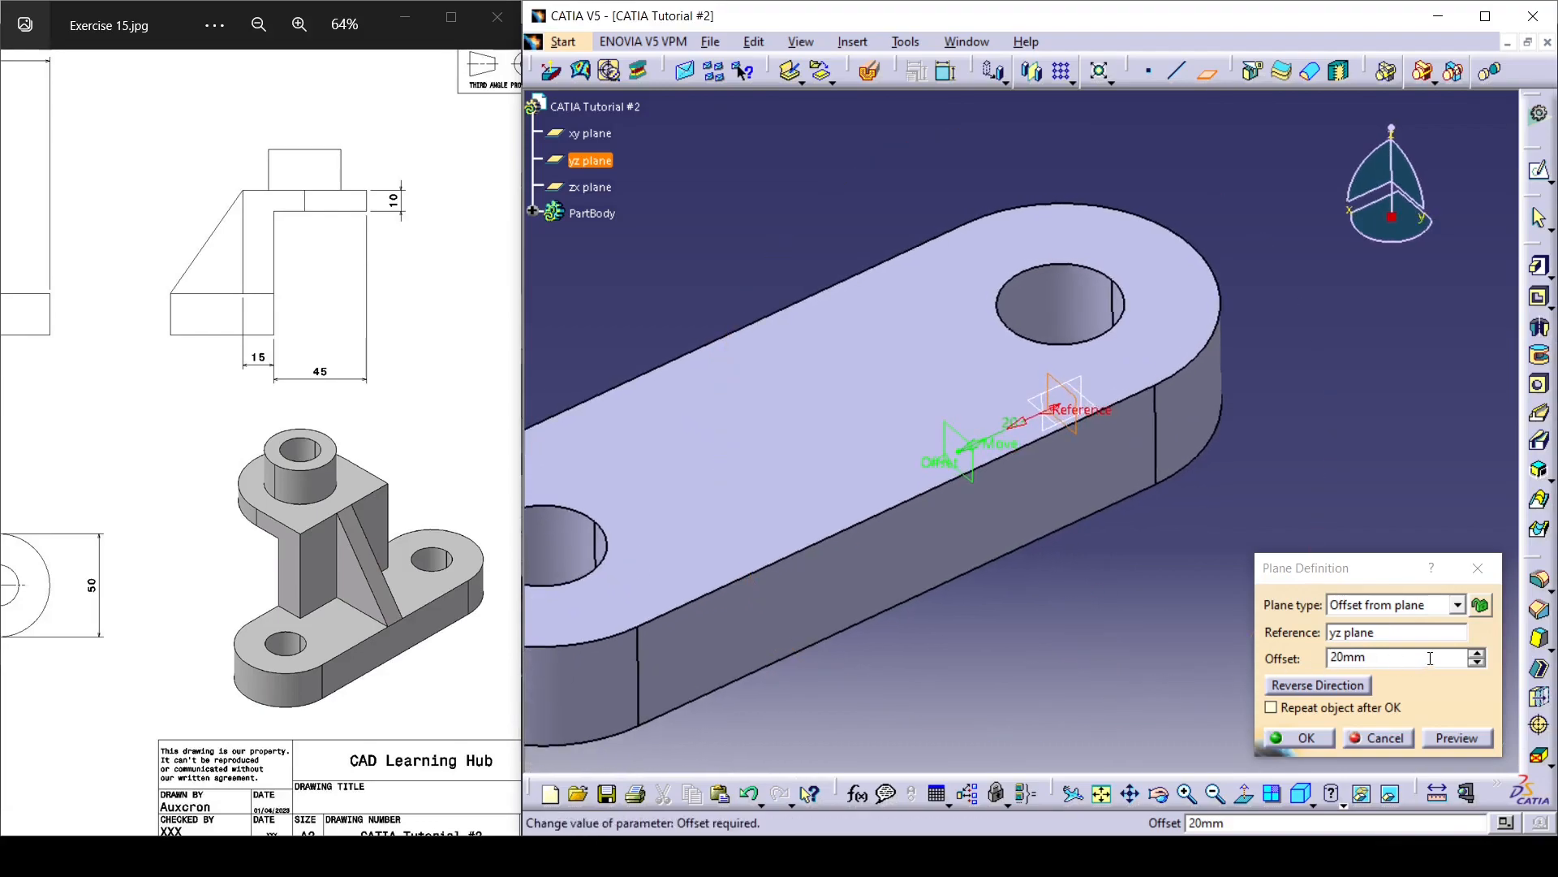
{"action": "middle_click_drag", "start_coordinate": [1133, 501], "coordinate": [1022, 617]}
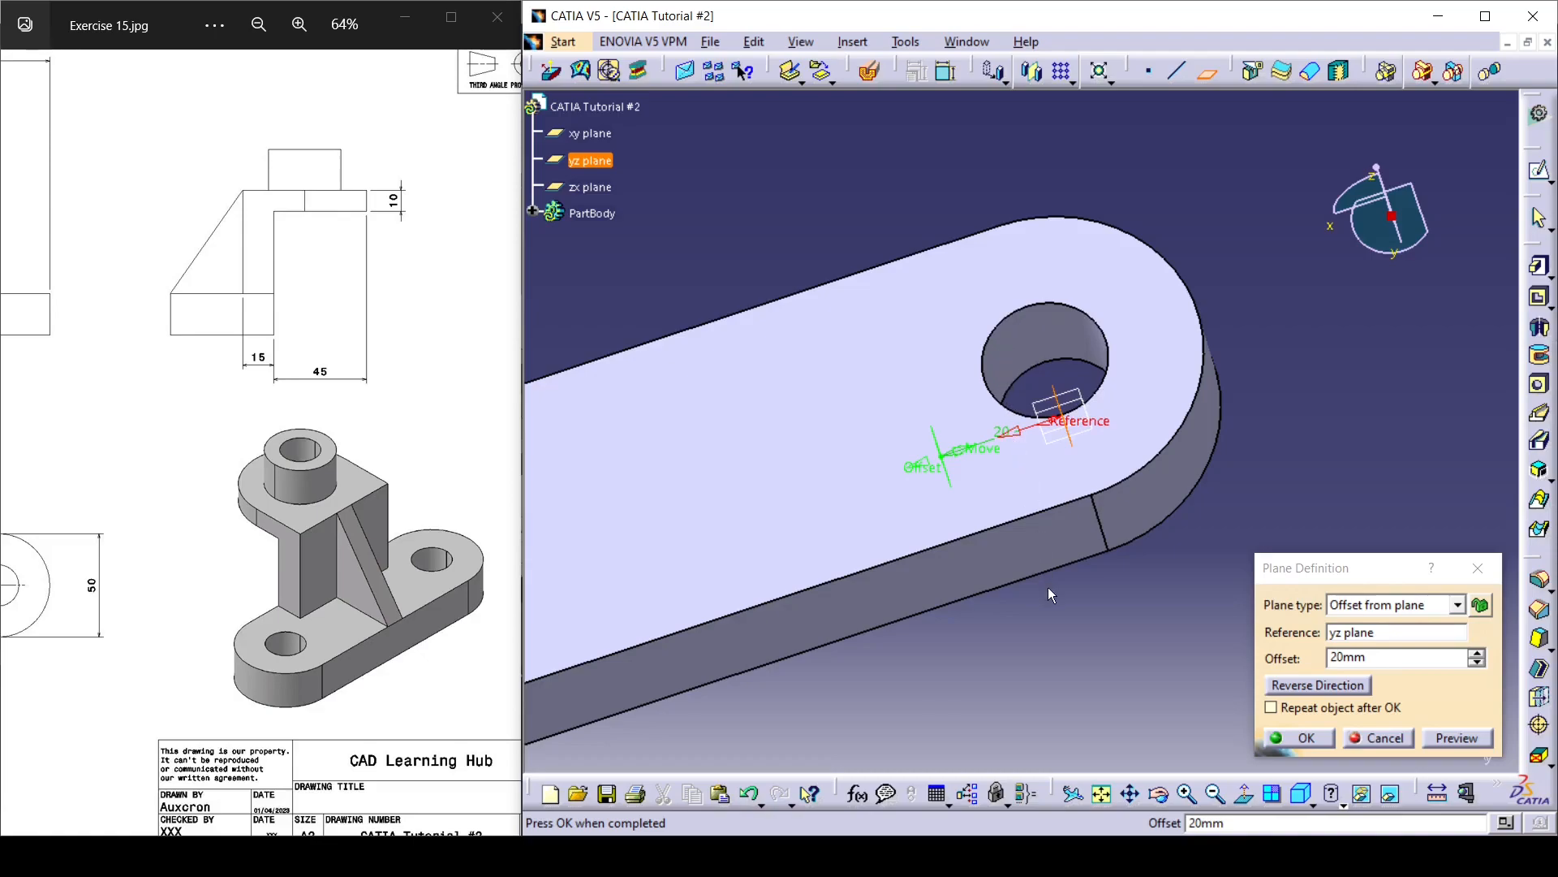
{"action": "left_click_drag", "start_coordinate": [261, 514], "coordinate": [481, 497]}
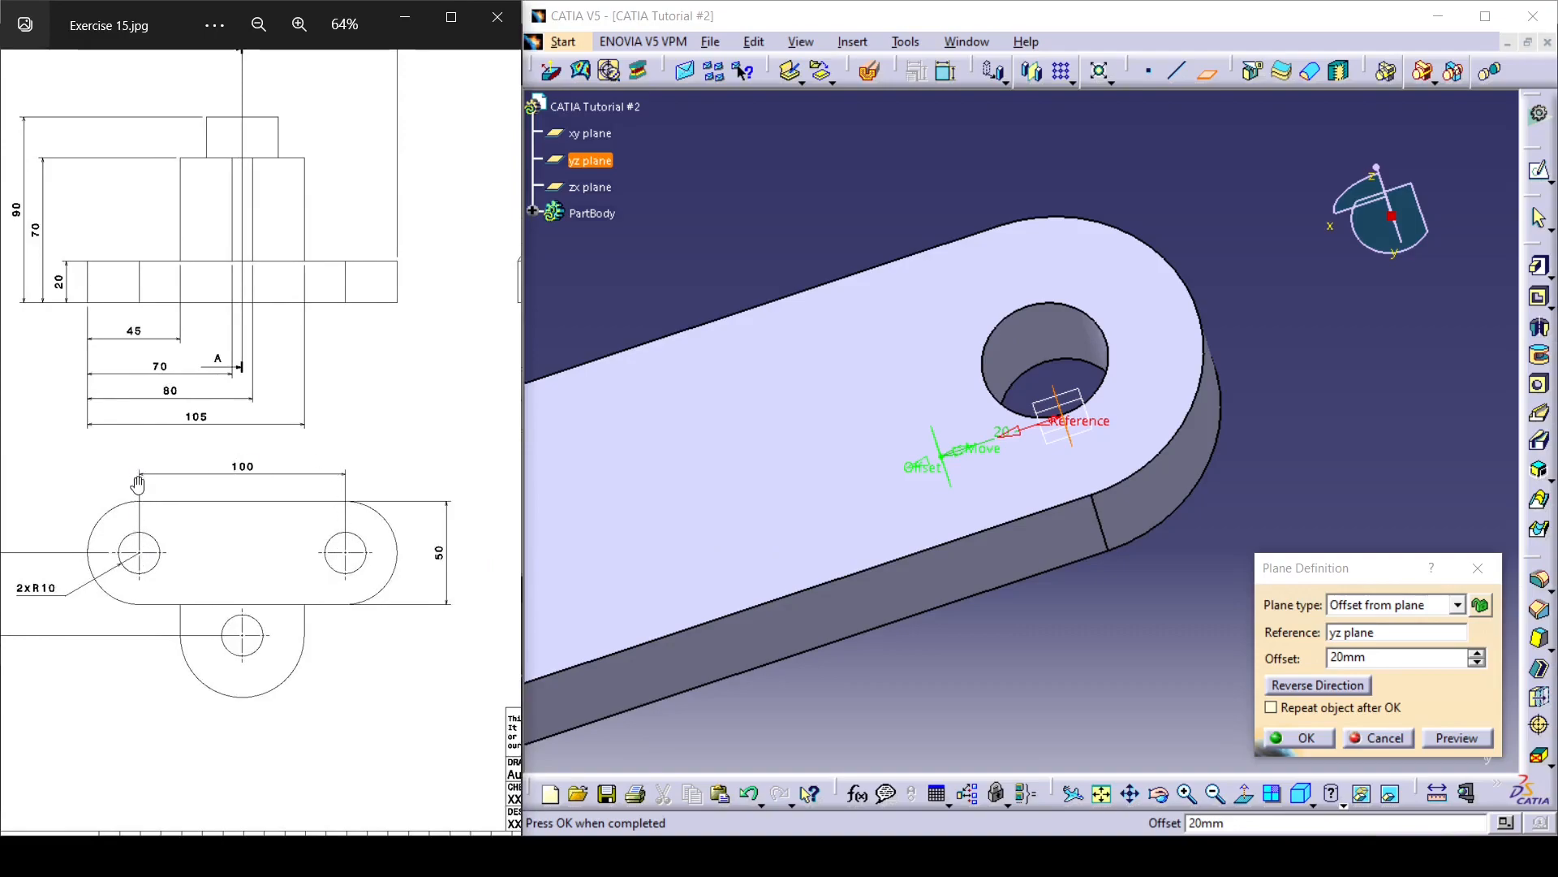
{"action": "middle_click_drag", "start_coordinate": [851, 619], "coordinate": [1086, 317]}
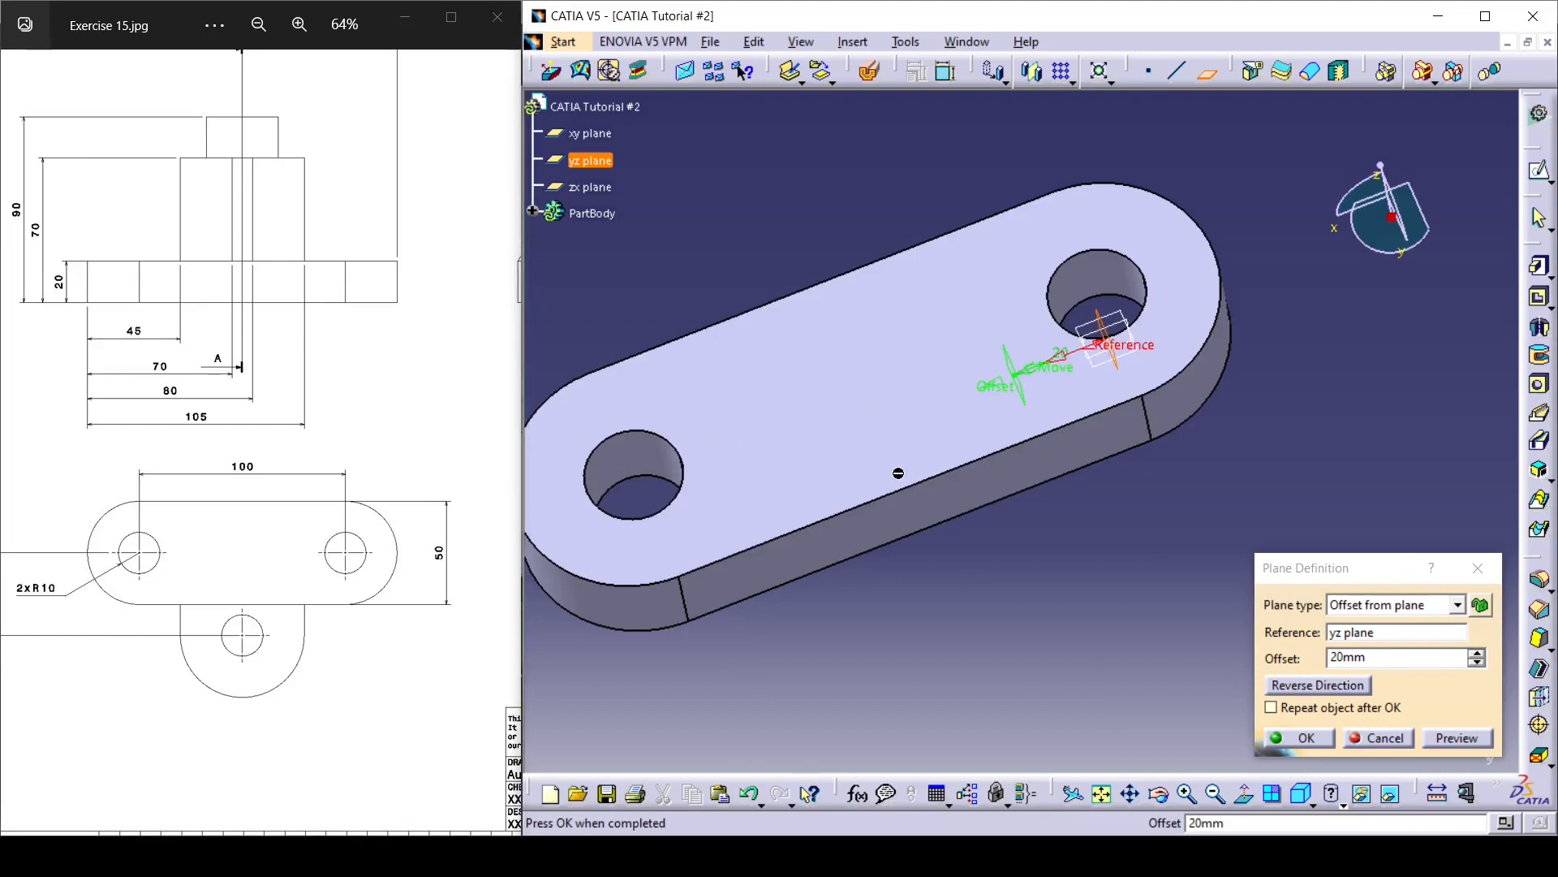
{"action": "double_click", "coordinate": [1330, 657]}
{"action": "type", "text": "50"}
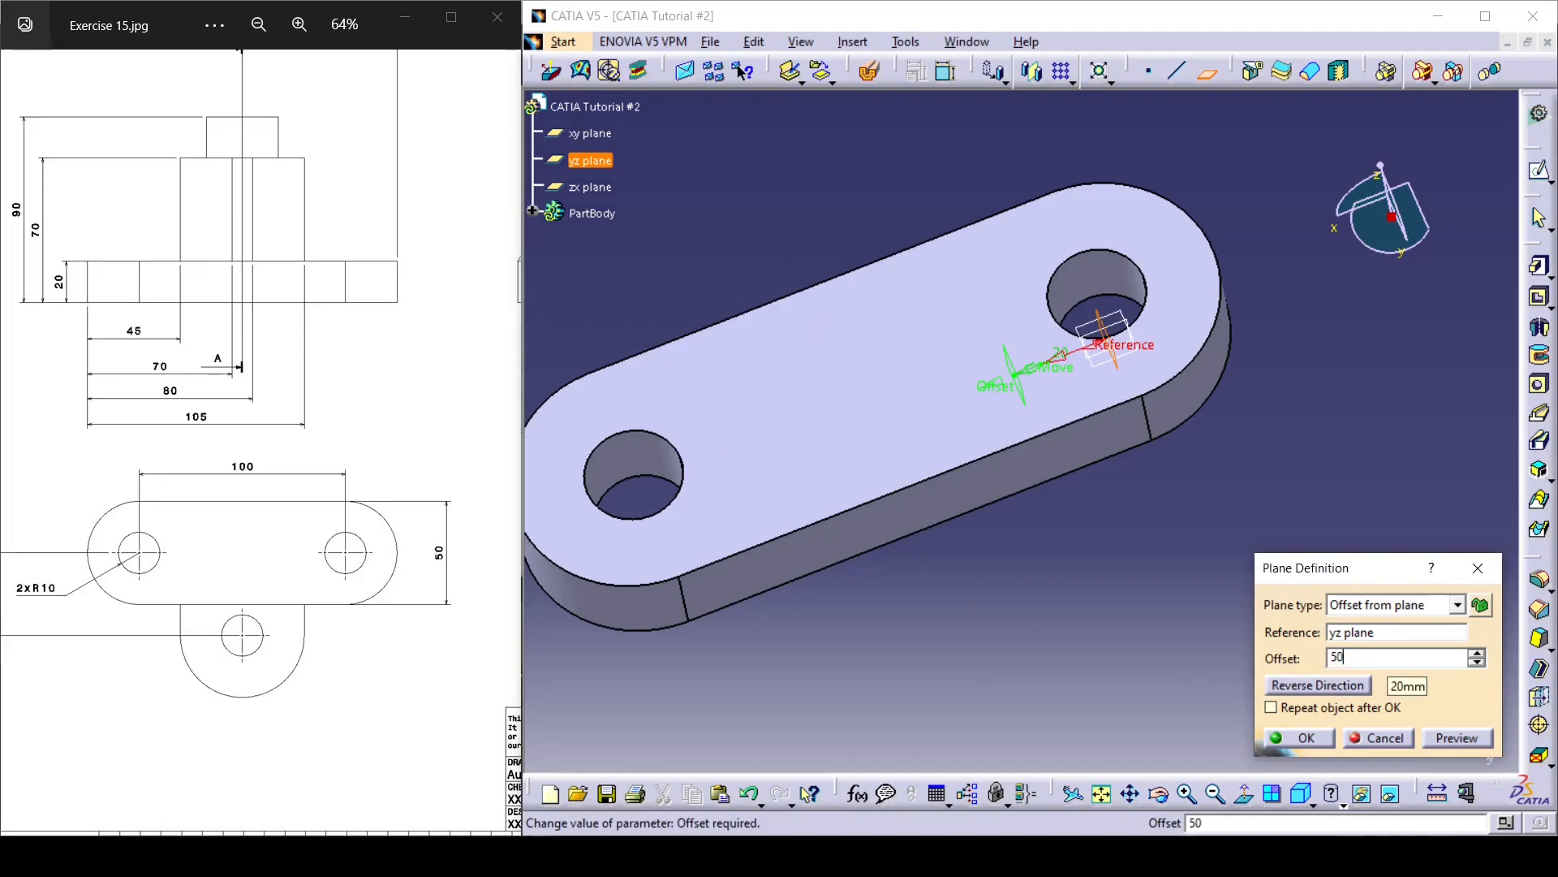
{"action": "key", "text": "Return"}
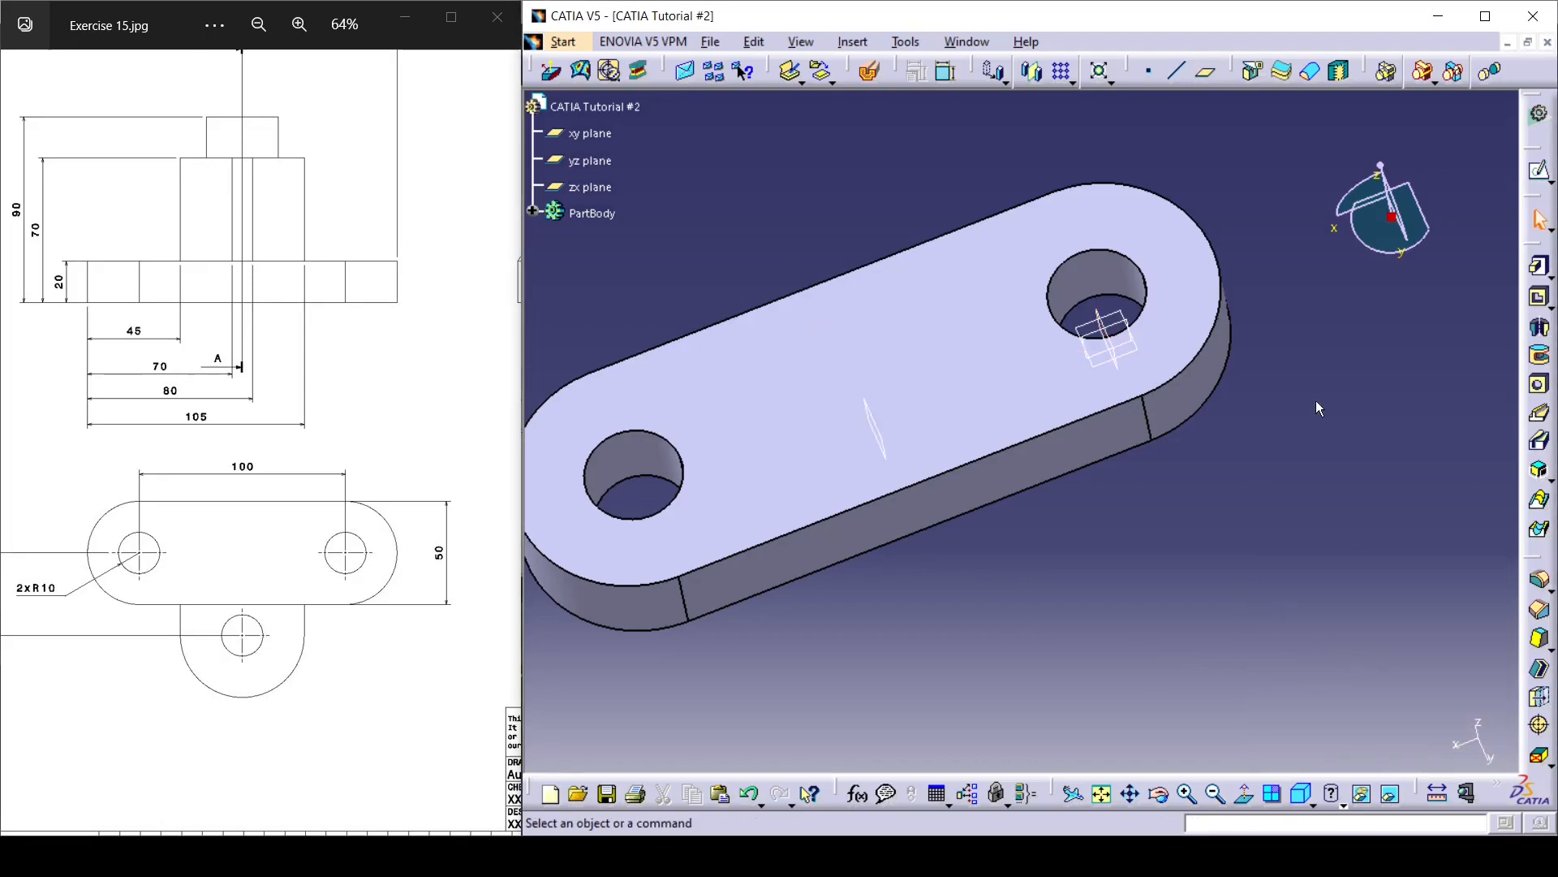
Step: Start a sketch on the new offset plane at the middle of the base
{"action": "middle_click_drag", "start_coordinate": [1155, 597], "coordinate": [1191, 520]}
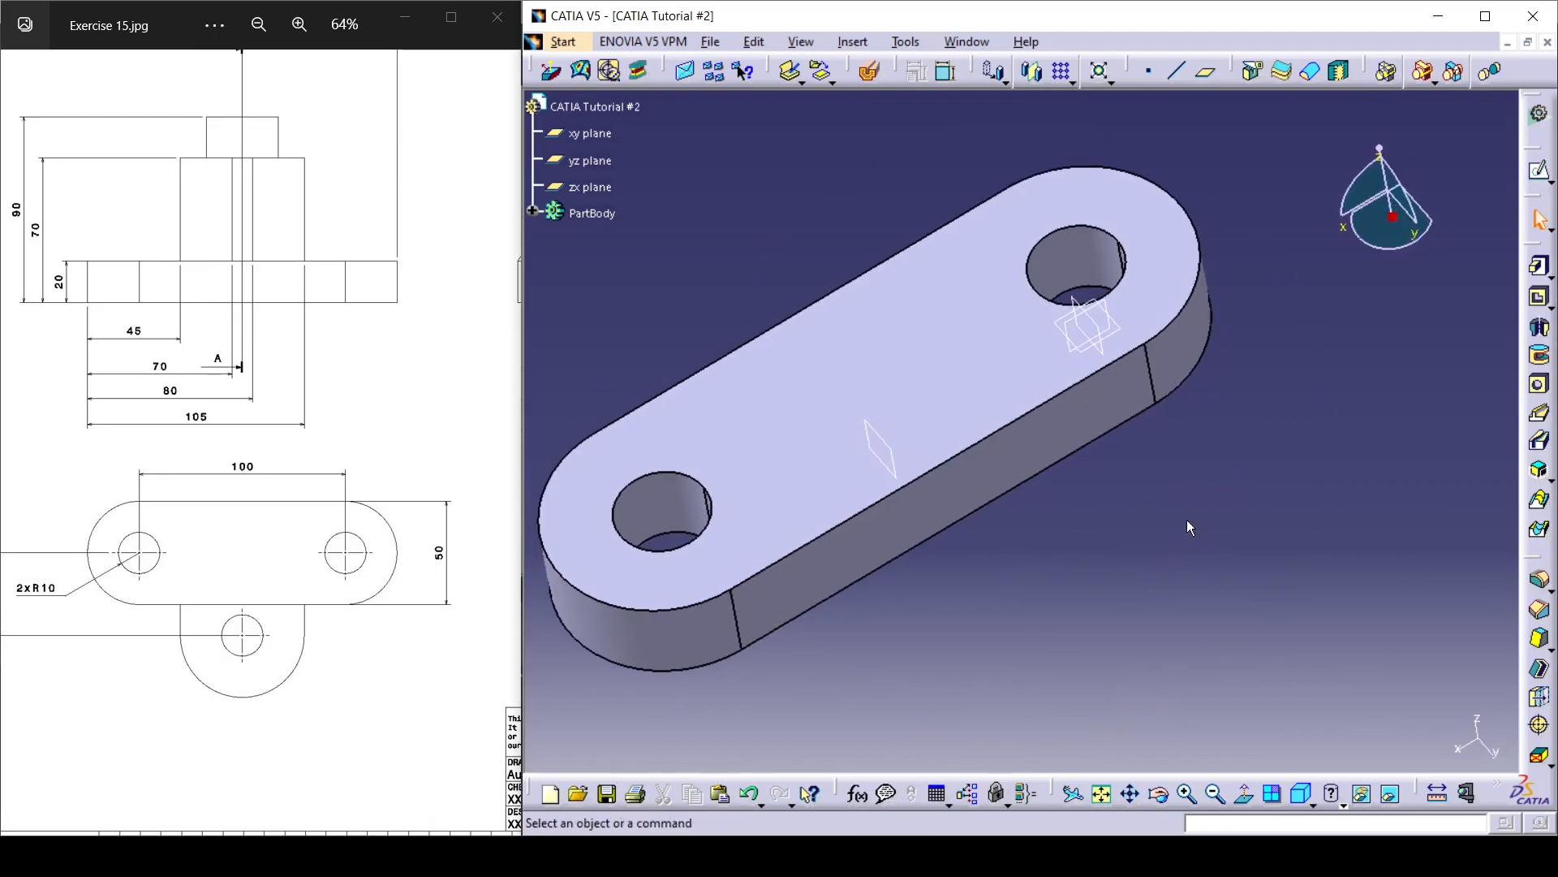
{"action": "left_click", "coordinate": [901, 458]}
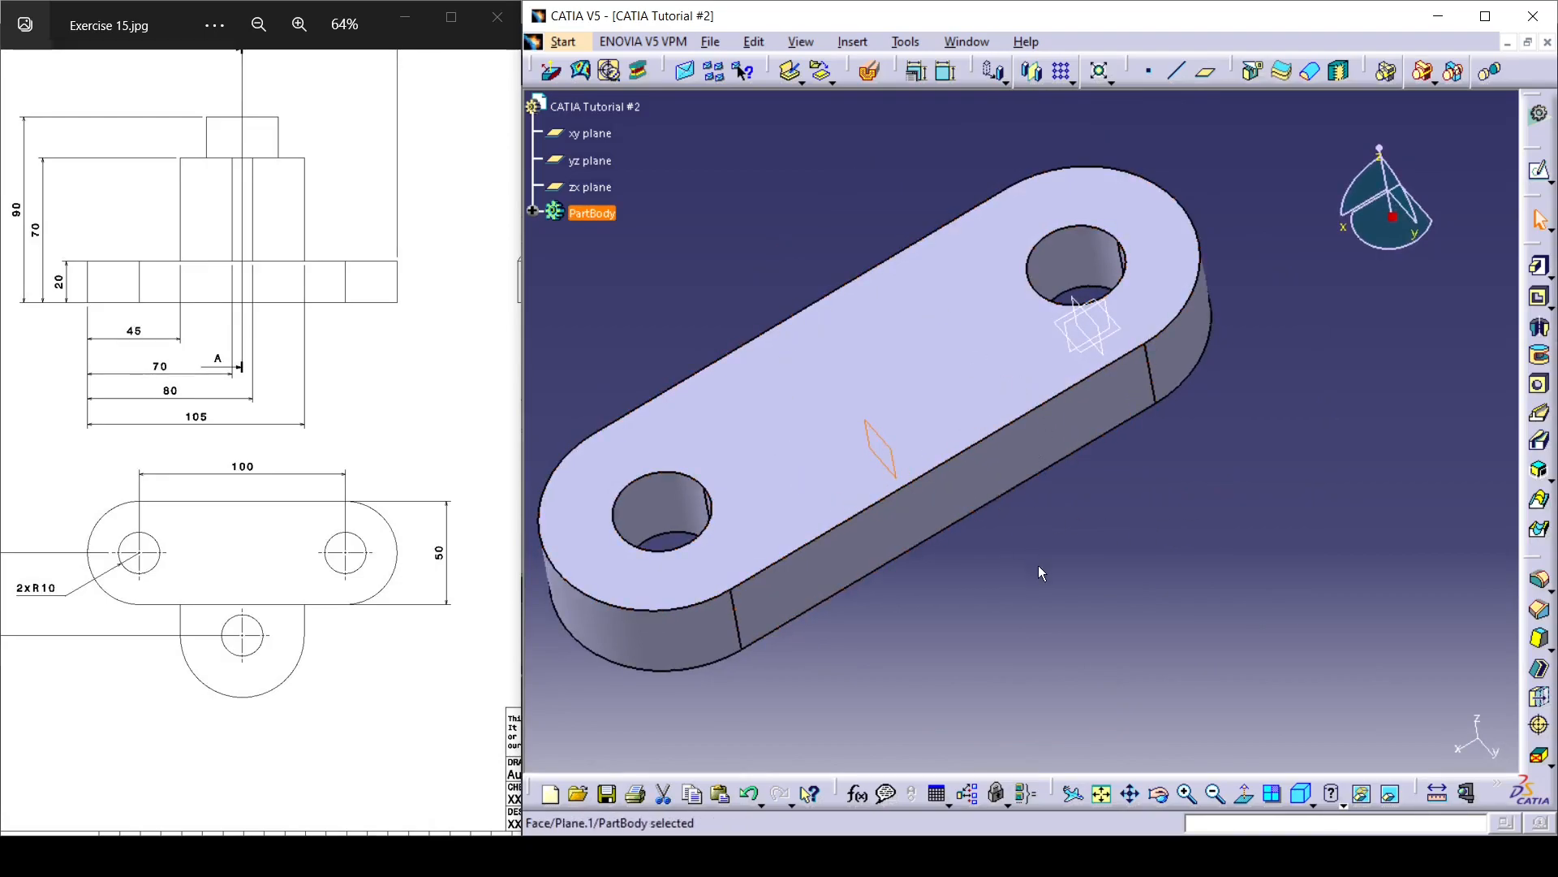
{"action": "left_click", "coordinate": [1538, 170]}
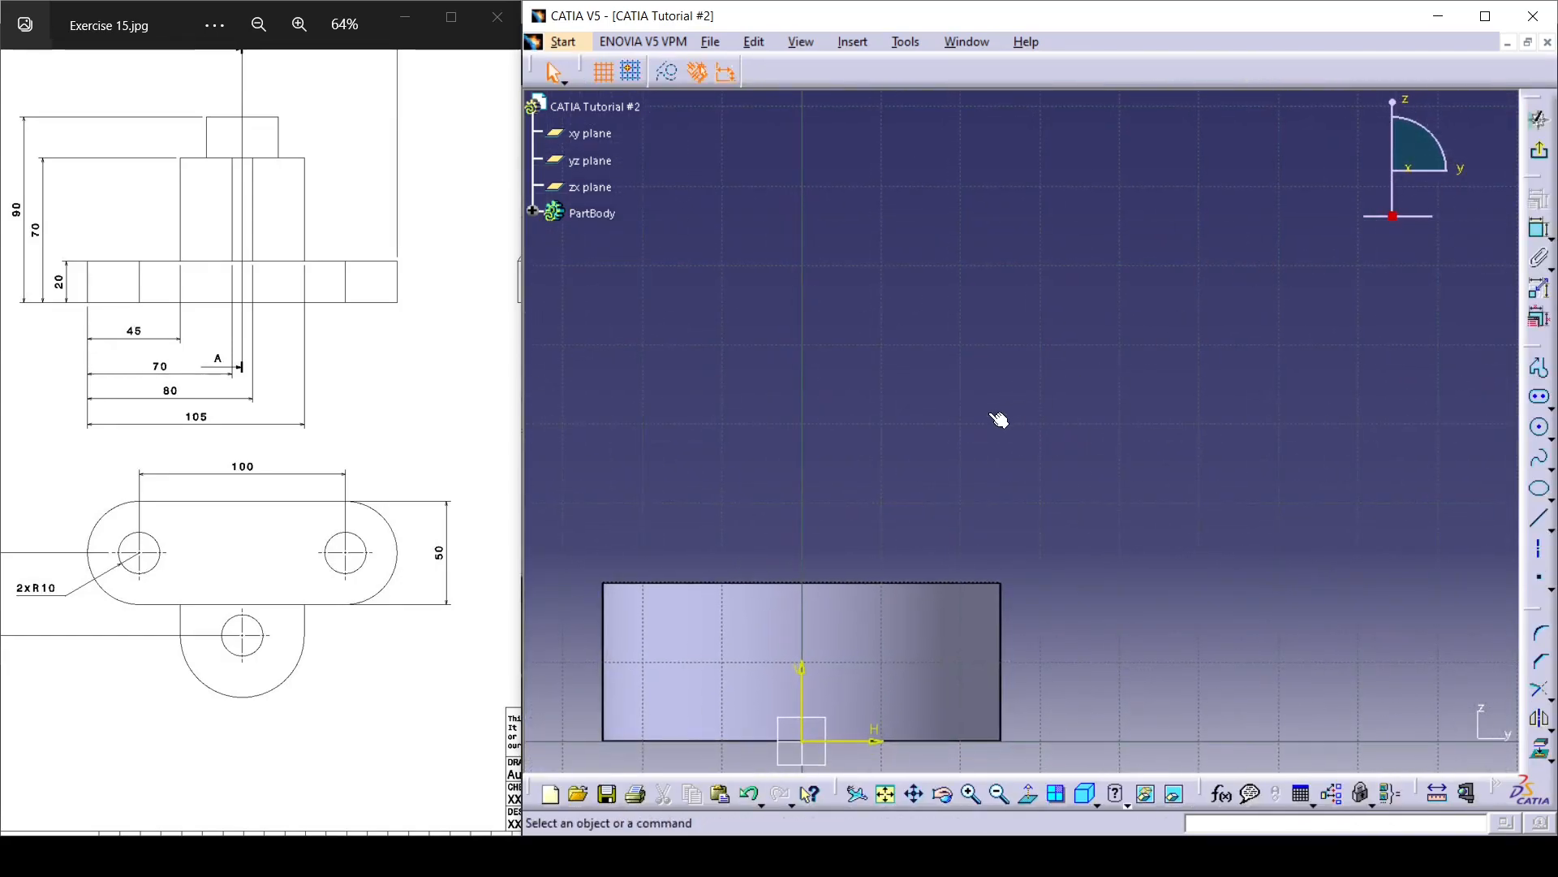
Step: Draw a closed inverted-L profile just above the base, with a vertical leg near its edge and an arm extending outward to about H 54.5 mm
{"action": "left_click", "coordinate": [1539, 369]}
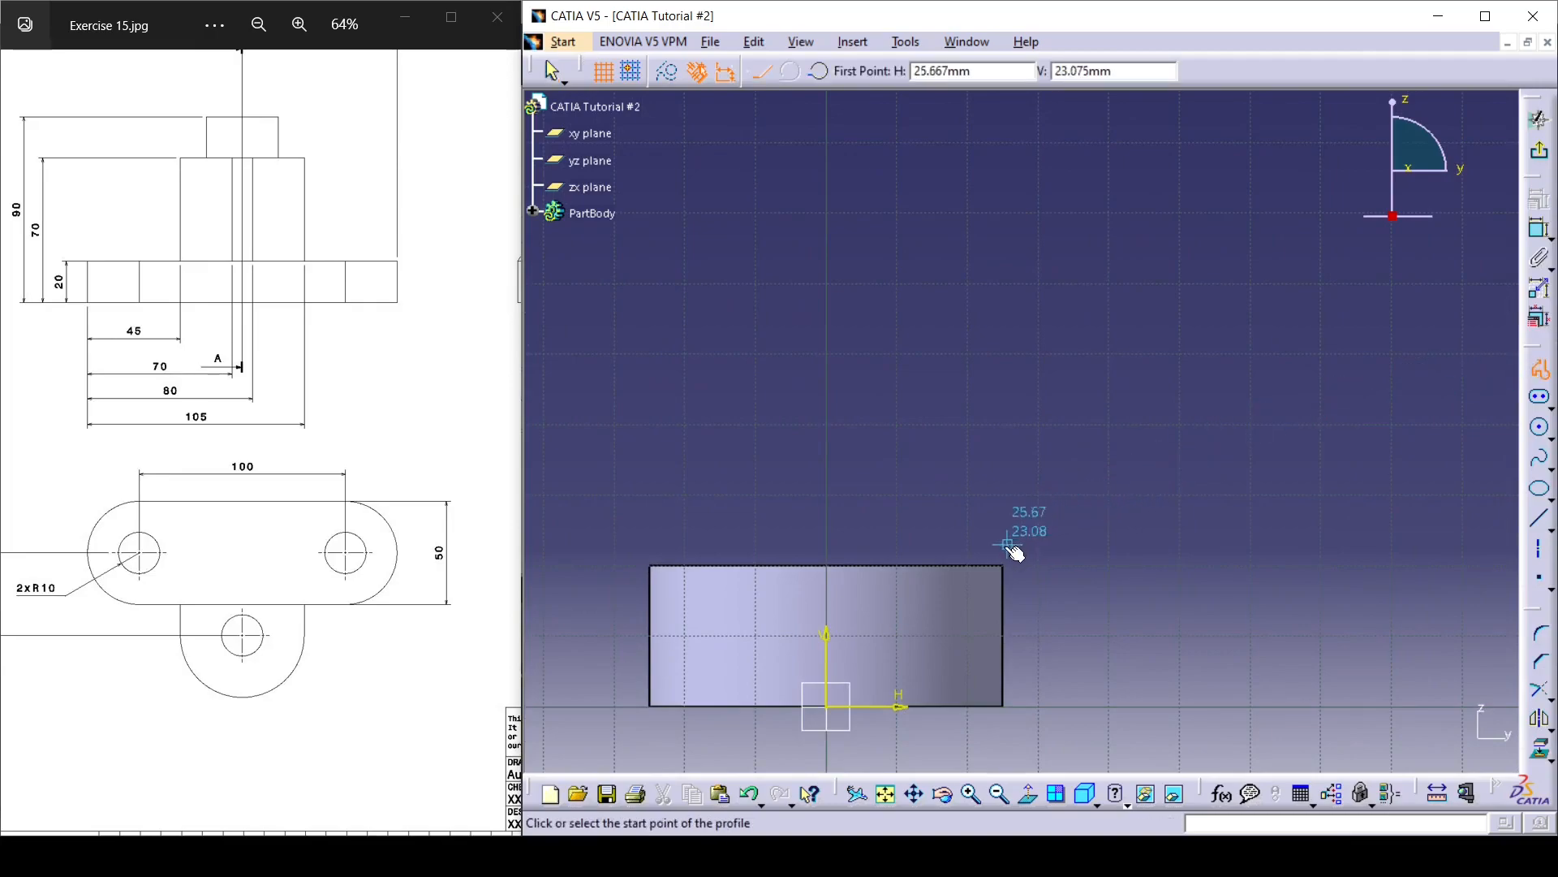
{"action": "left_click_drag", "start_coordinate": [324, 292], "coordinate": [128, 463]}
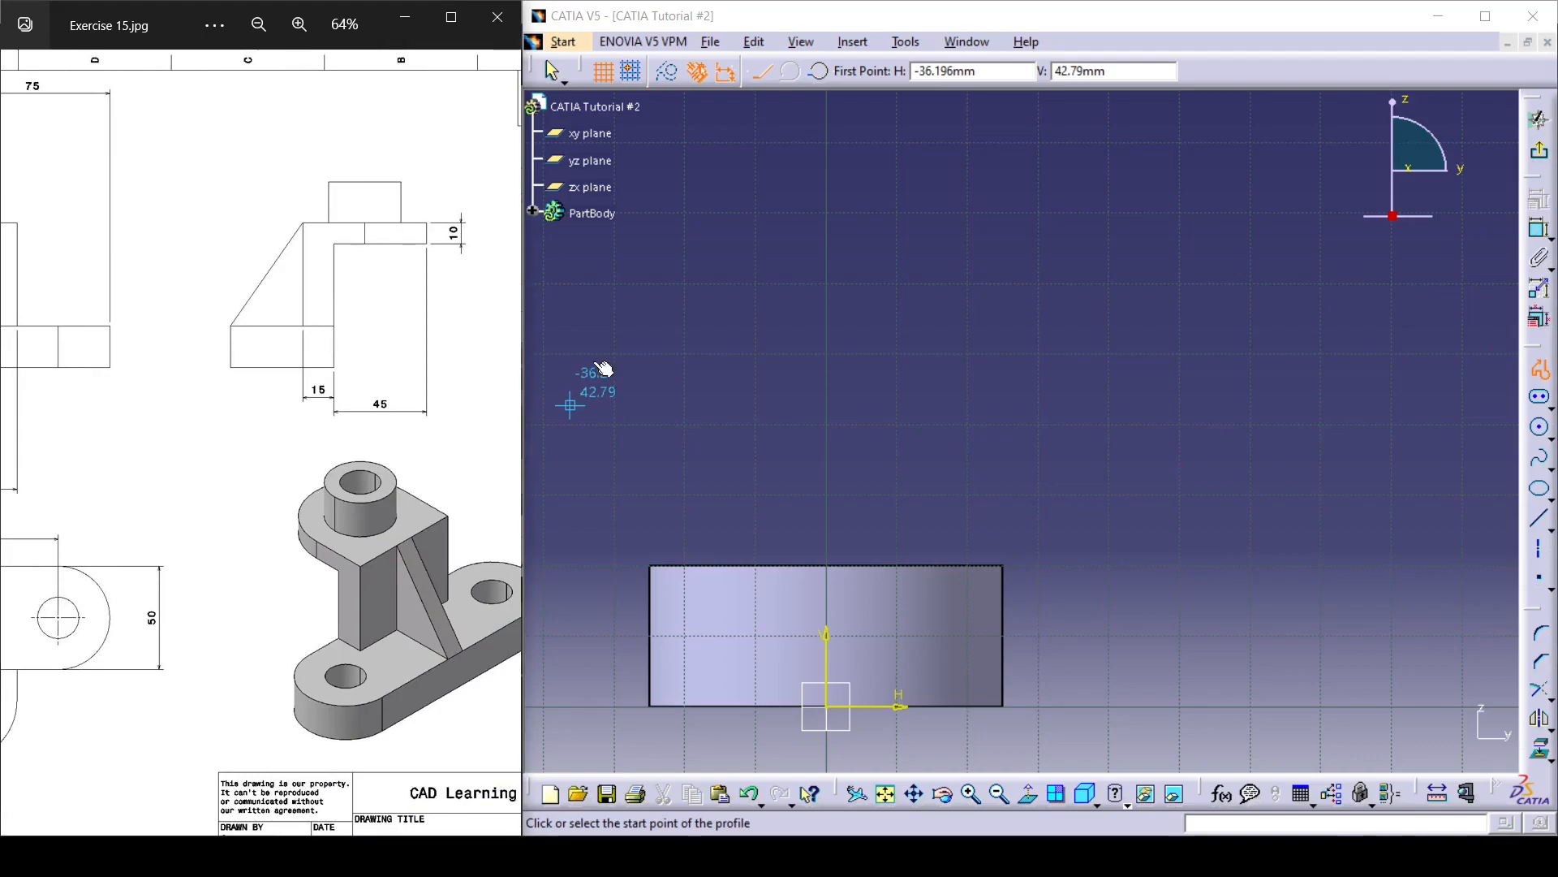
{"action": "left_click", "coordinate": [971, 556]}
{"action": "left_click", "coordinate": [1005, 556]}
{"action": "left_click", "coordinate": [1005, 292]}
{"action": "left_click", "coordinate": [1210, 293]}
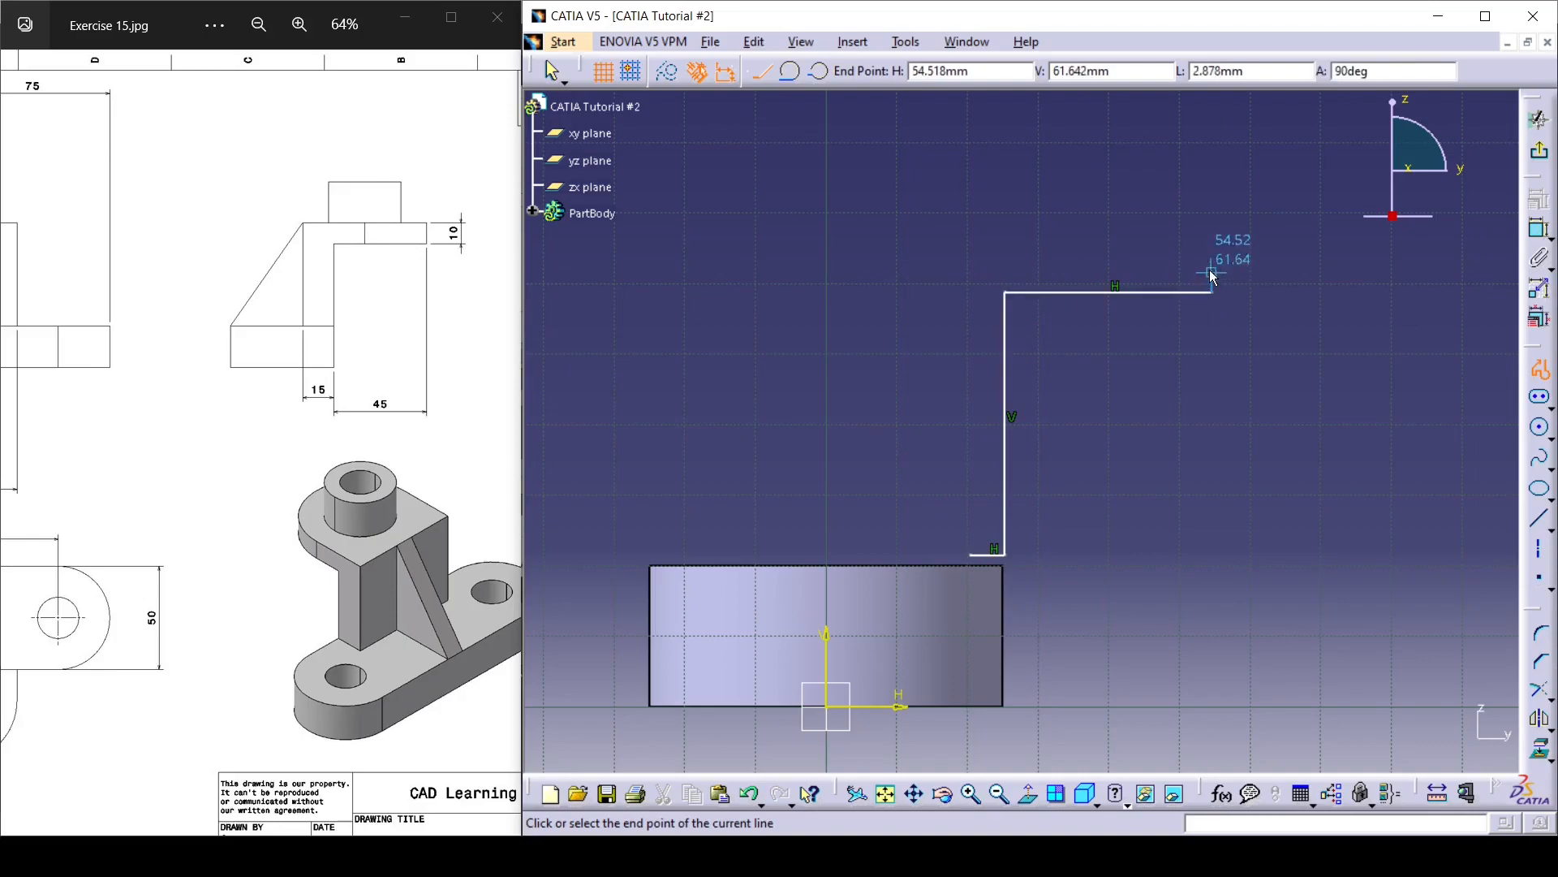
{"action": "left_click", "coordinate": [970, 259]}
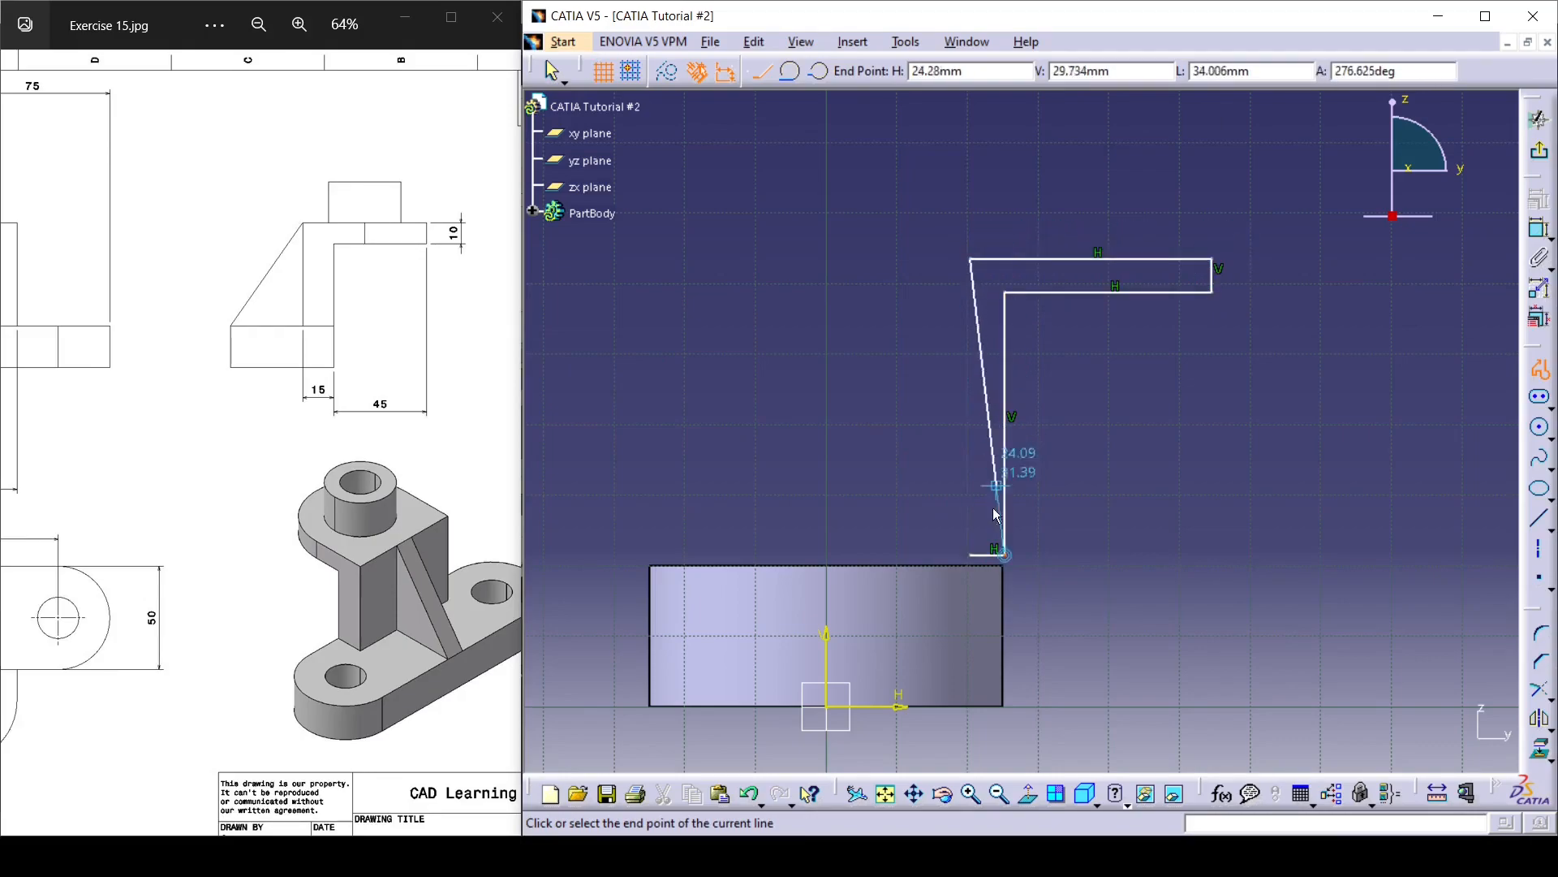
{"action": "left_click", "coordinate": [971, 555]}
{"action": "left_click", "coordinate": [1126, 539]}
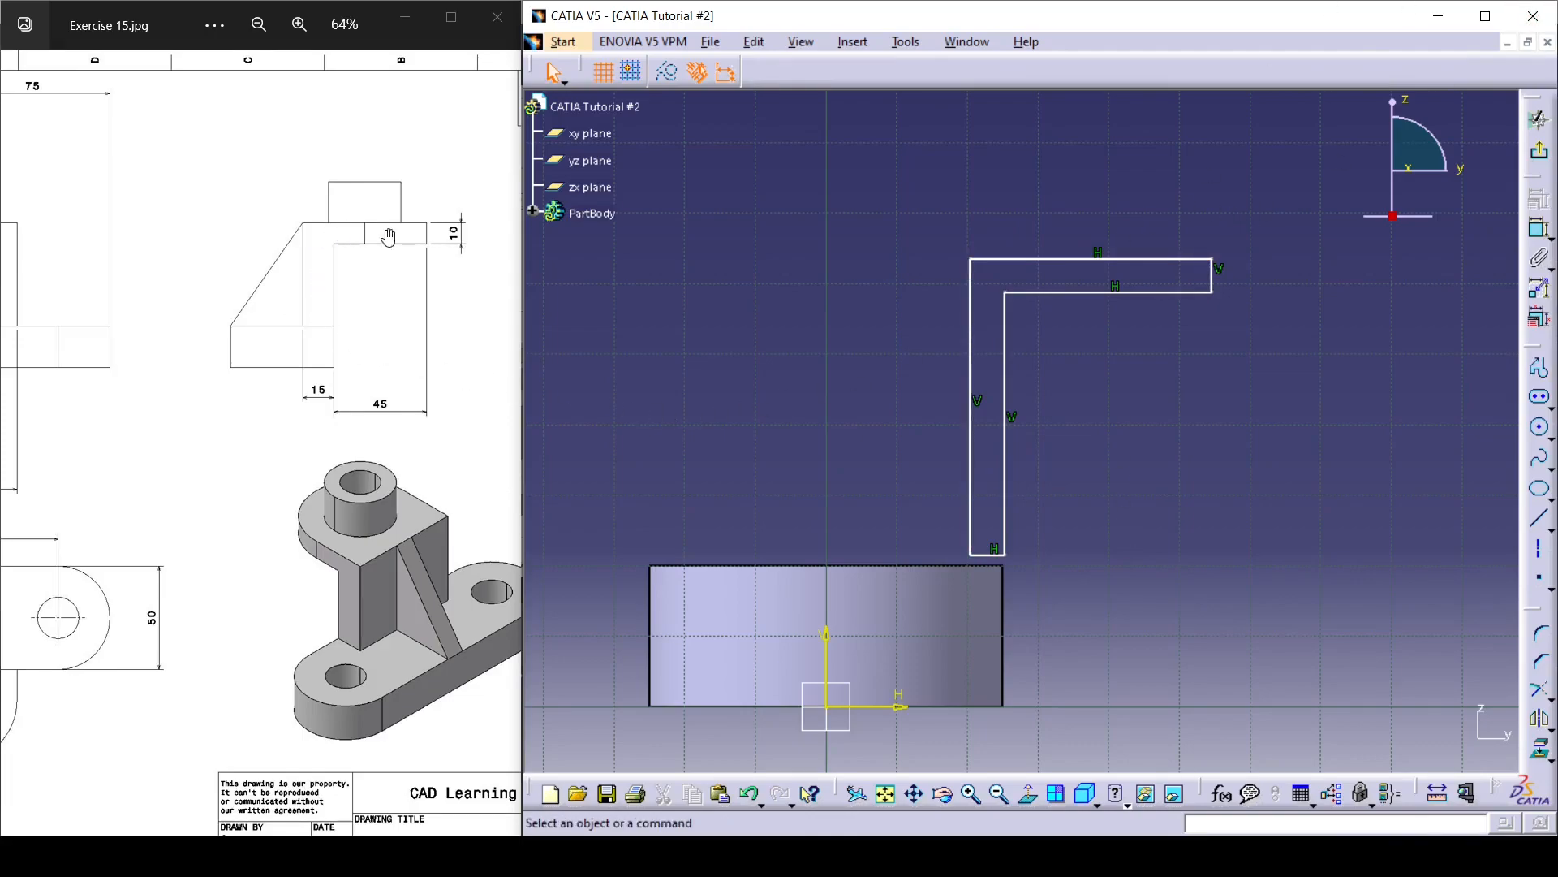
Step: Constrain the bottom line of the profile's vertical leg coincident with the base's top edge
{"action": "left_click", "coordinate": [974, 572], "text": "ctrl"}
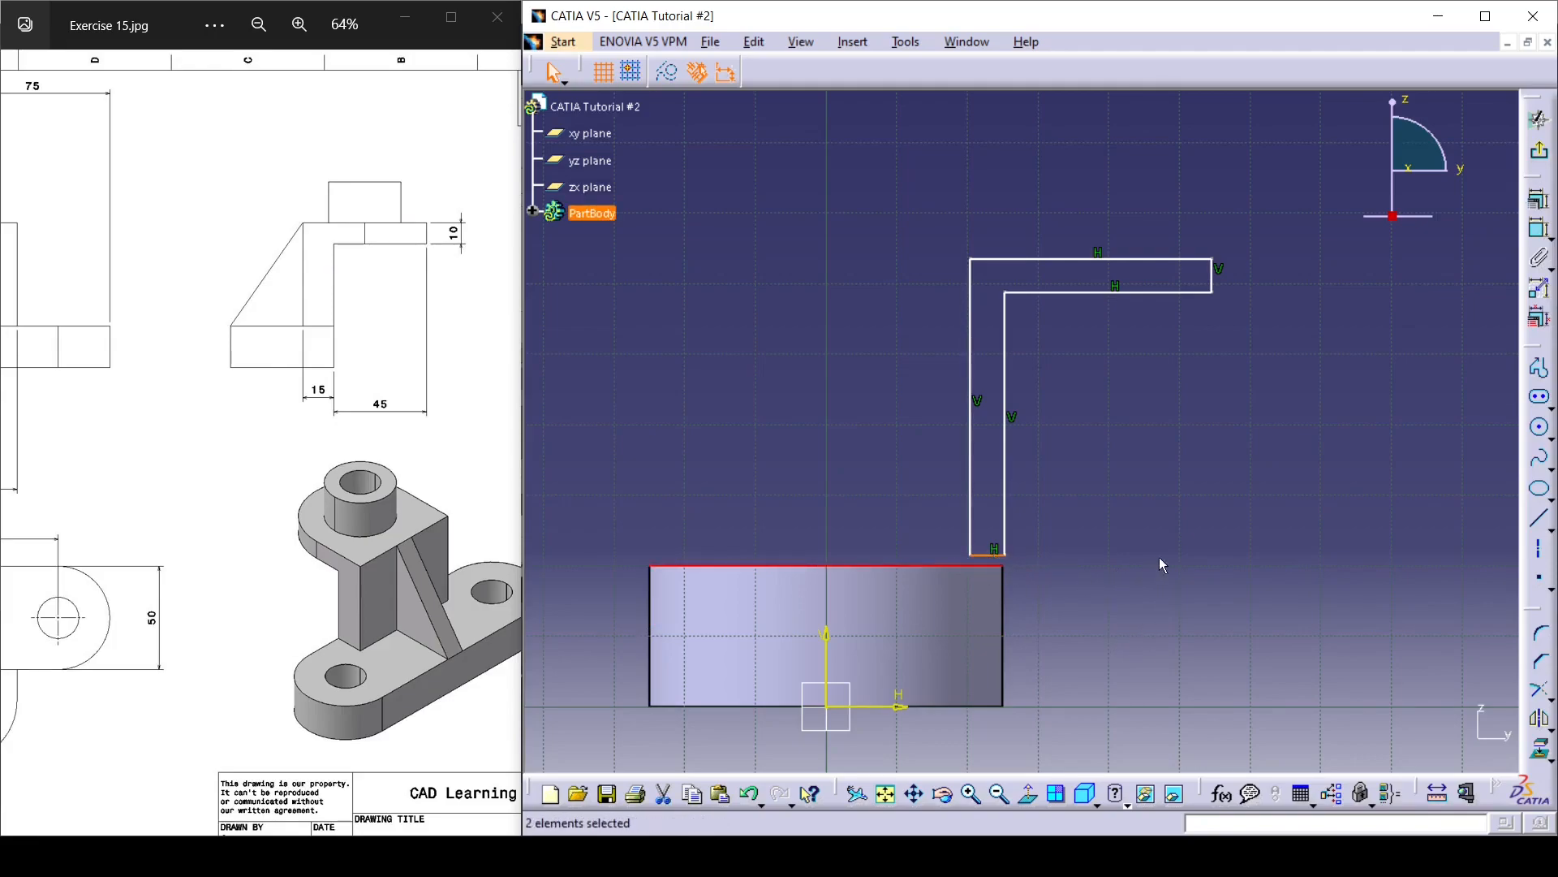
{"action": "left_click", "coordinate": [1538, 198]}
{"action": "left_click", "coordinate": [1407, 548]}
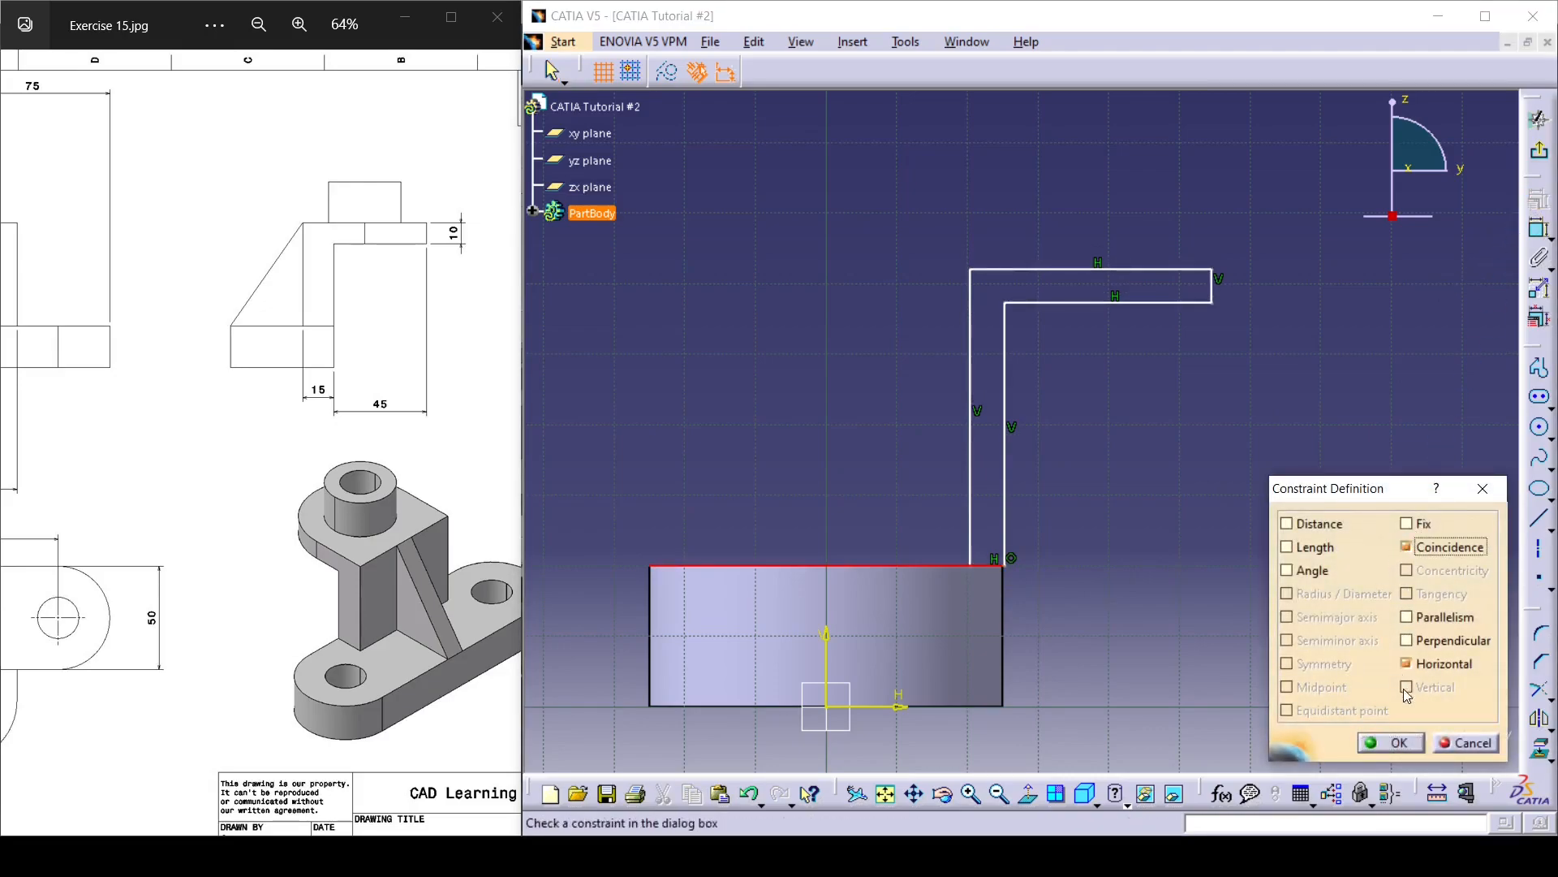
{"action": "left_click", "coordinate": [1409, 743]}
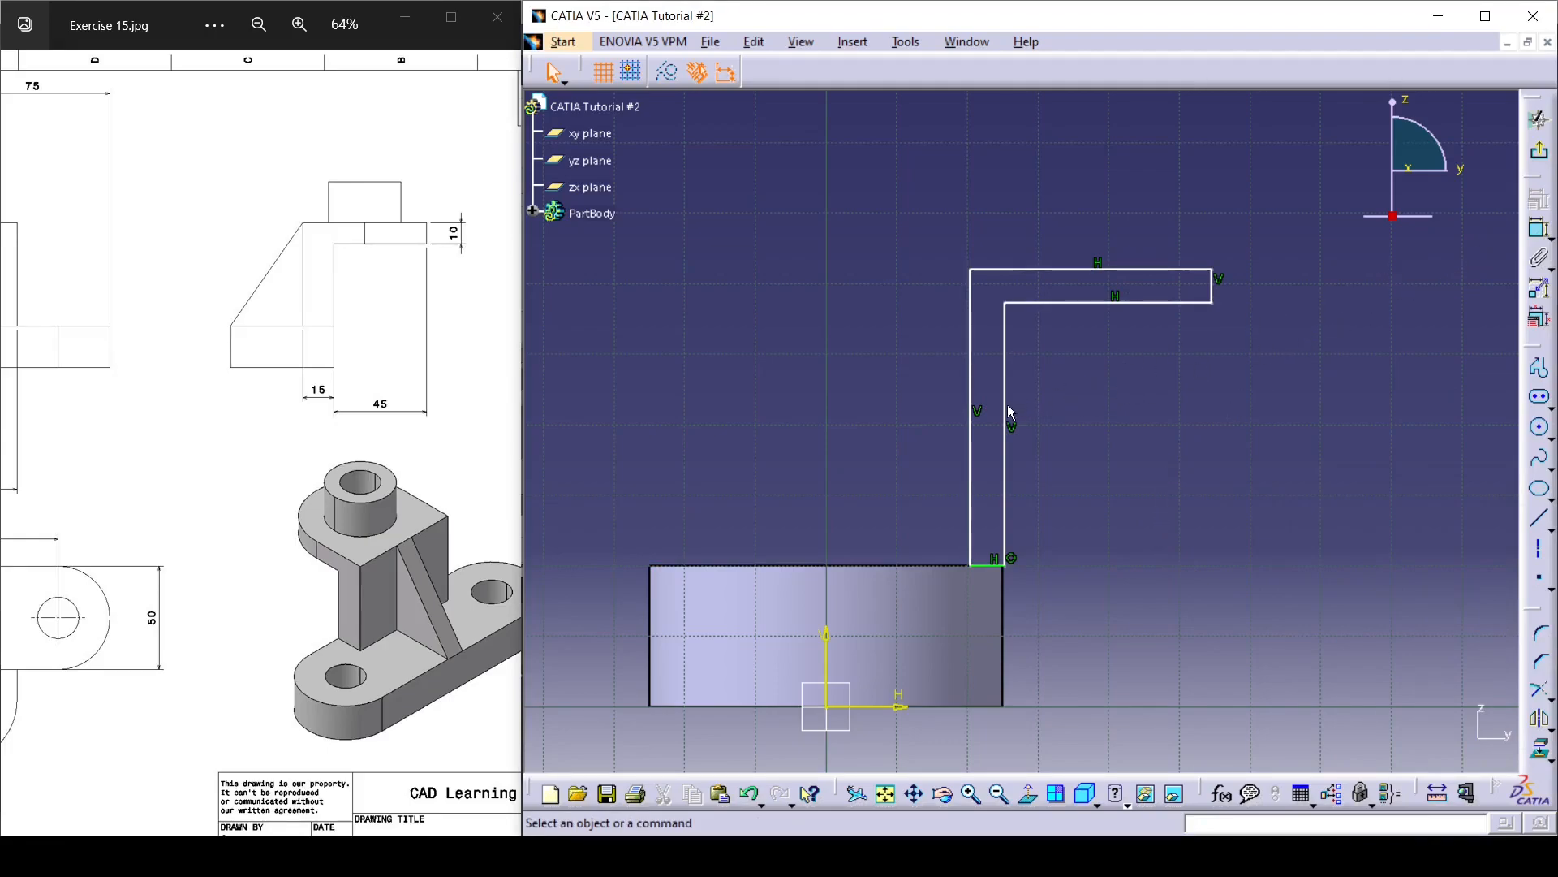
Step: Constrain the inner vertical line of the profile's leg coincident with the base's outer side edge
{"action": "left_click_drag", "start_coordinate": [1015, 413], "coordinate": [998, 409]}
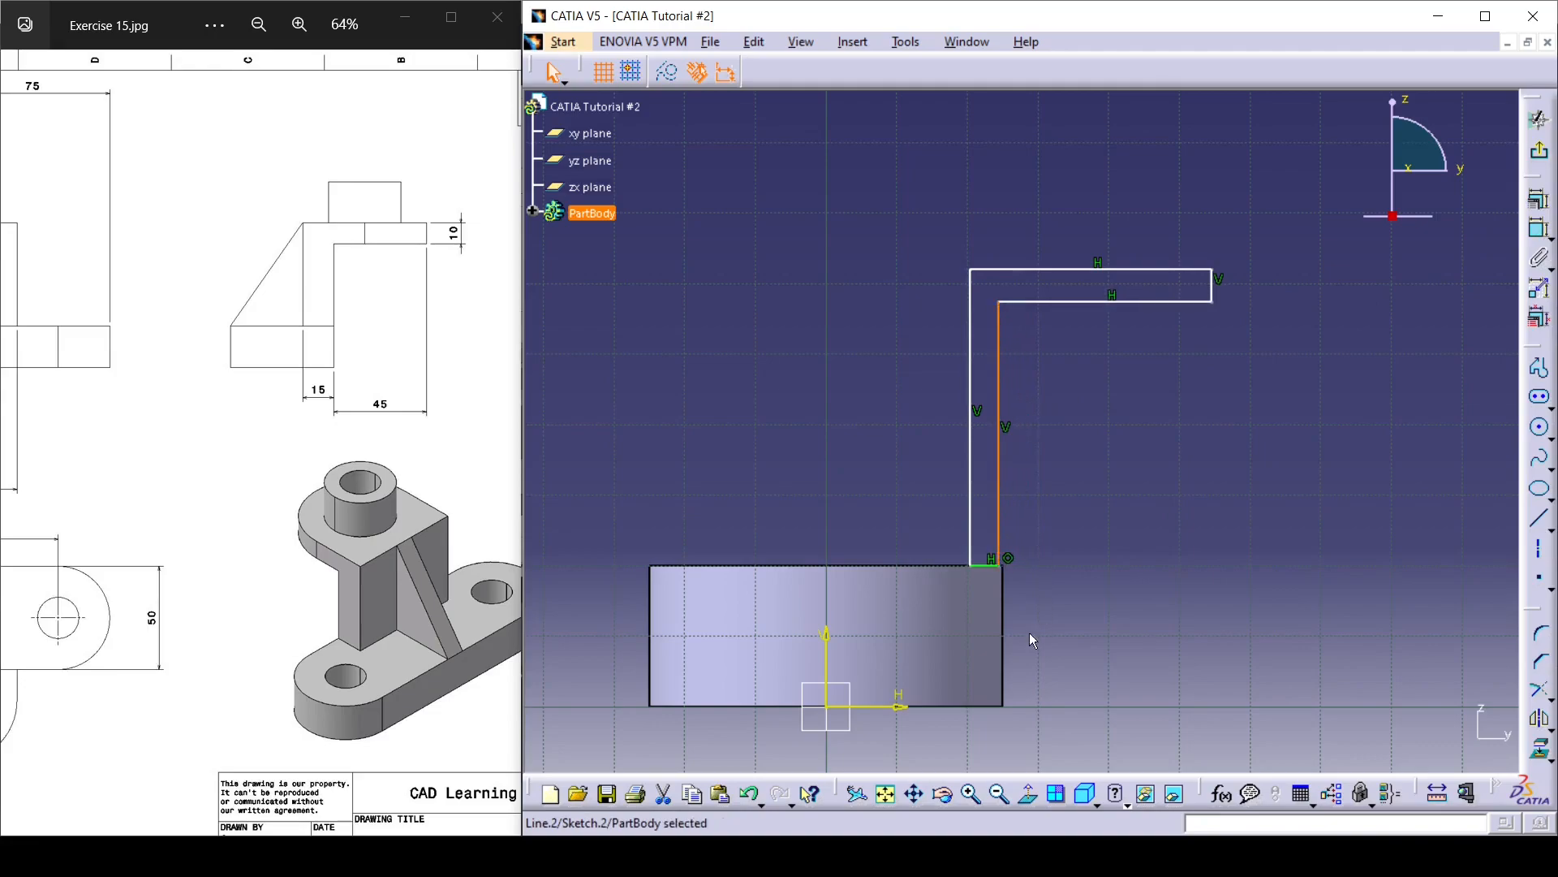
{"action": "left_click", "coordinate": [1007, 590]}
{"action": "left_click", "coordinate": [1000, 498], "text": "ctrl"}
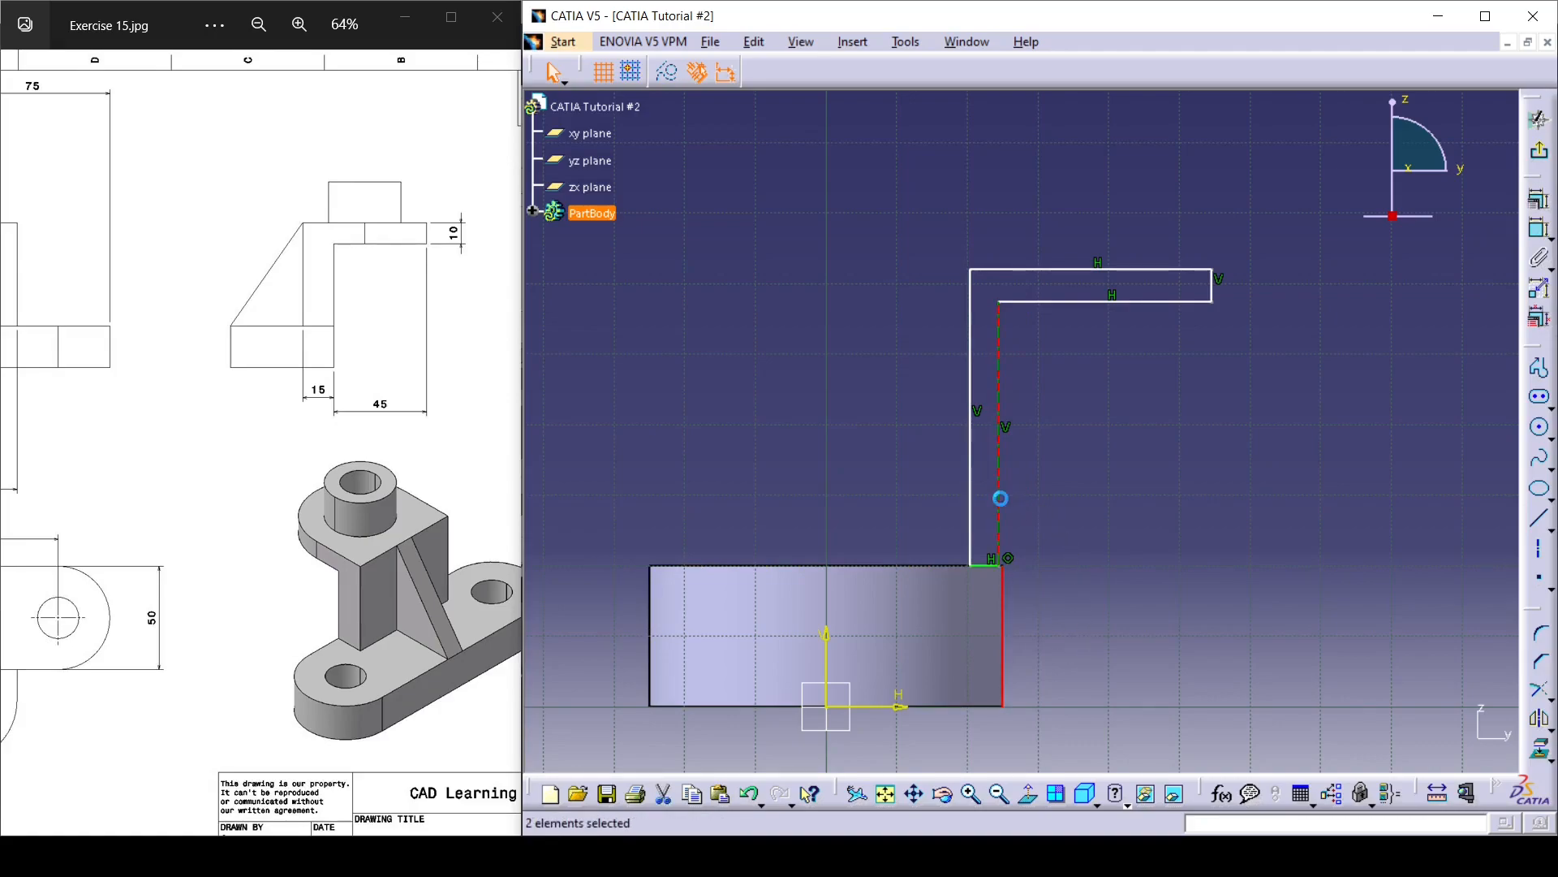
{"action": "left_click", "coordinate": [1539, 198]}
{"action": "left_click", "coordinate": [1410, 550]}
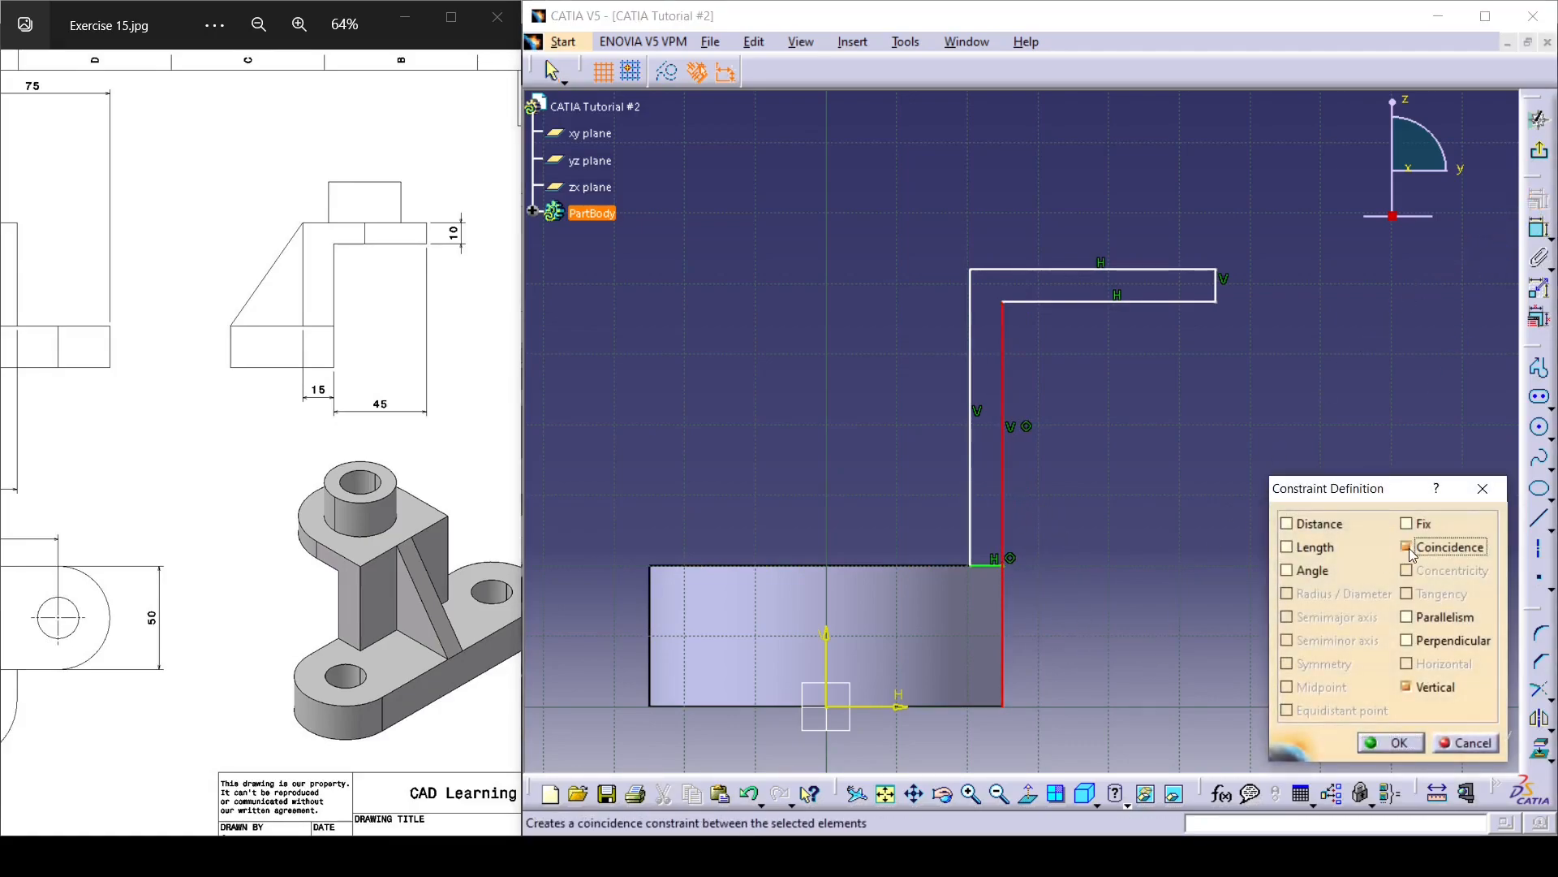
{"action": "left_click", "coordinate": [1390, 742]}
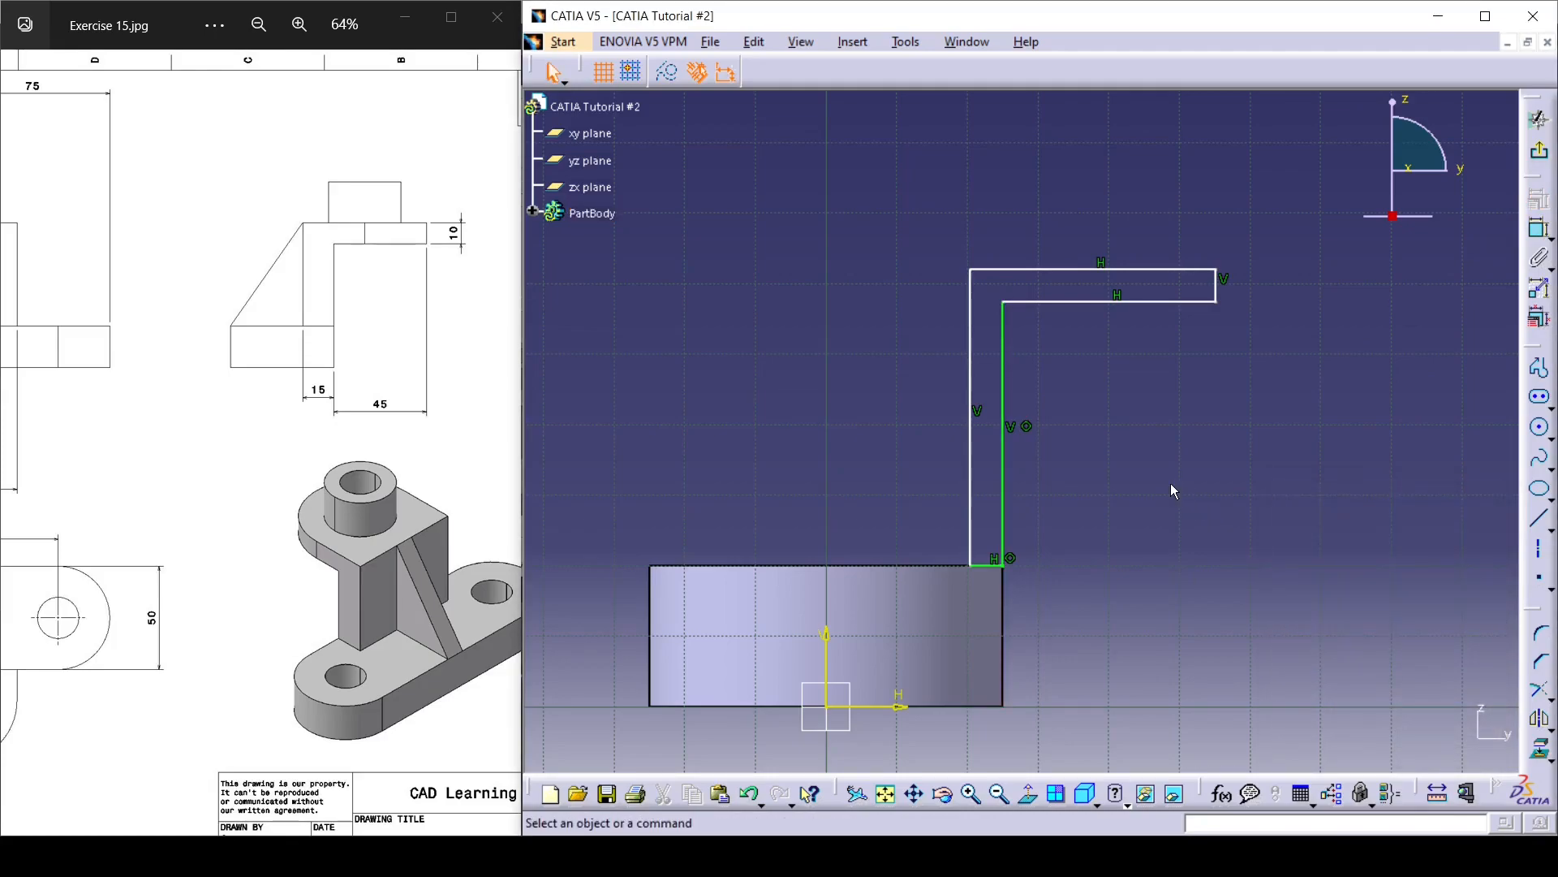
Step: Dimension the bottom line of the profile's vertical leg and set its width to 15 mm
{"action": "left_click_drag", "start_coordinate": [970, 452], "coordinate": [931, 457]}
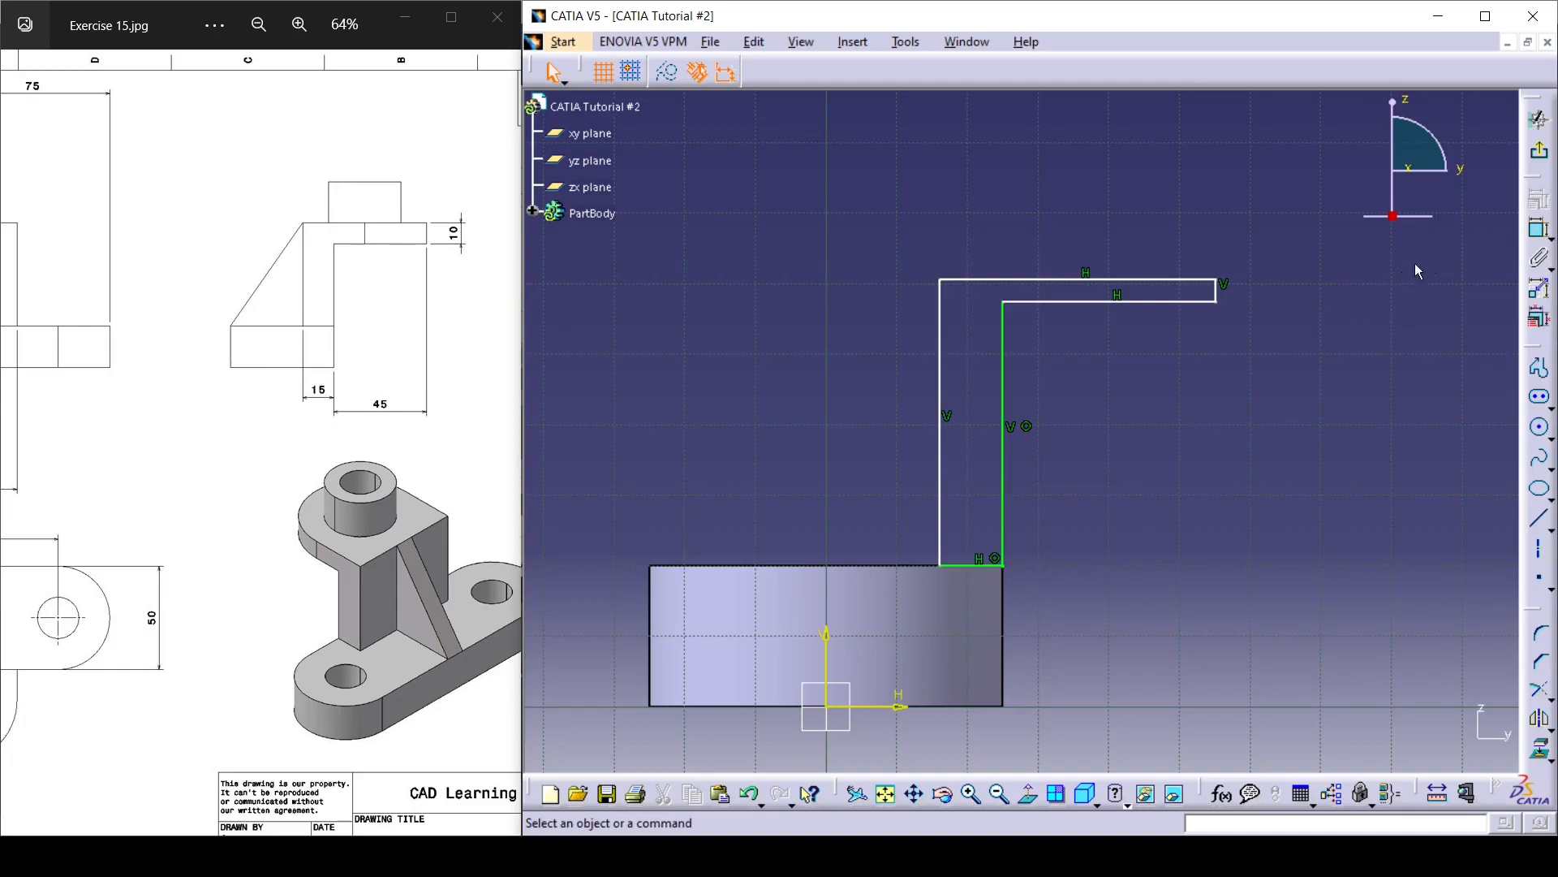
{"action": "left_click", "coordinate": [1530, 234]}
{"action": "left_click", "coordinate": [967, 566]}
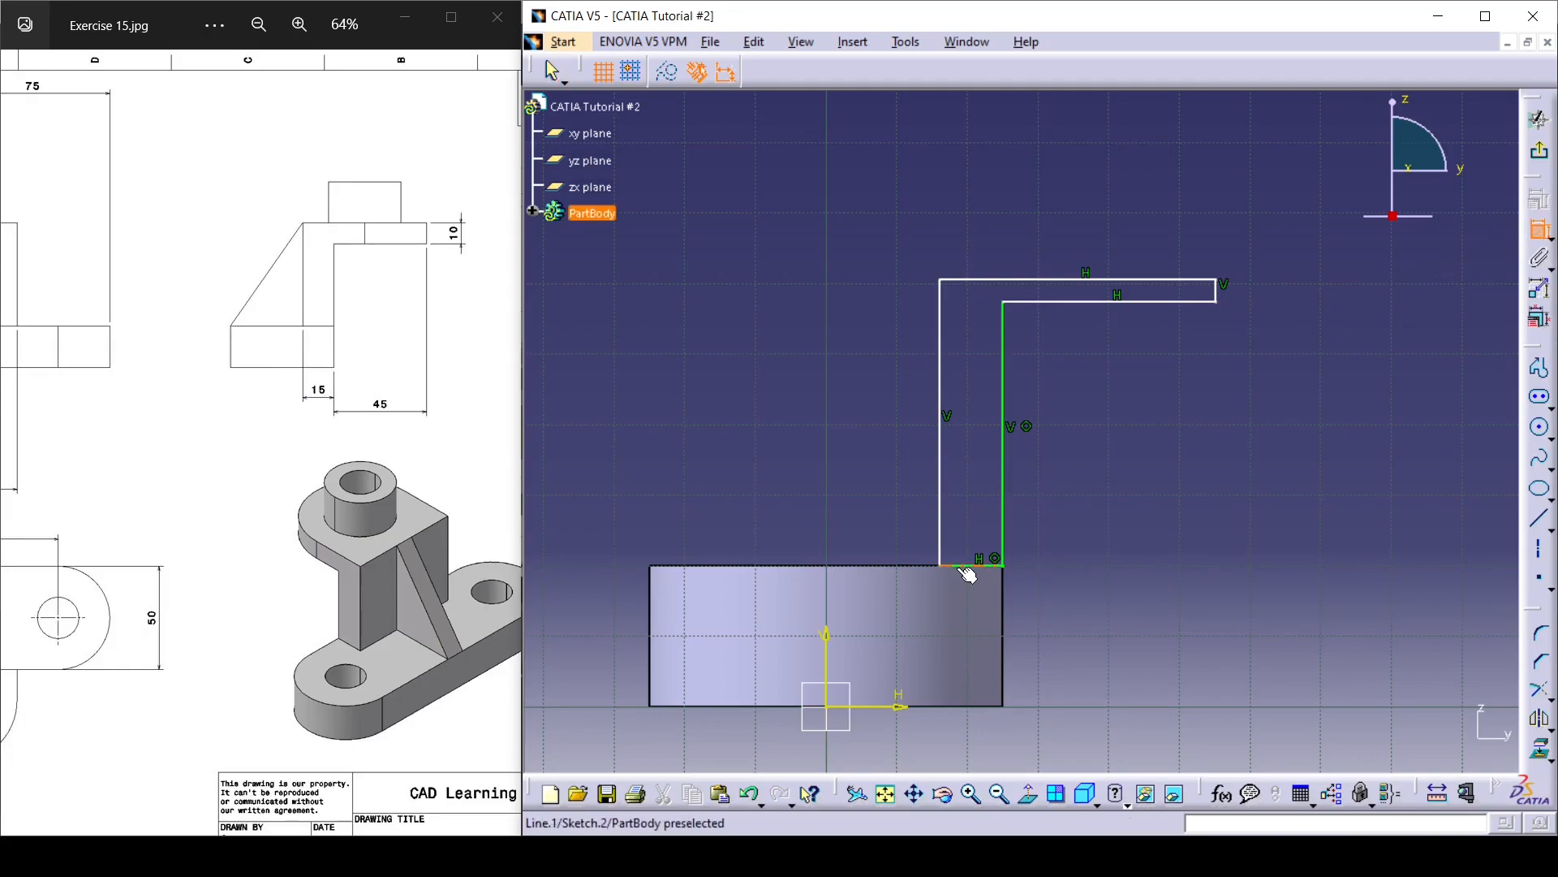
{"action": "left_click", "coordinate": [1071, 629]}
{"action": "double_click", "coordinate": [1078, 636]}
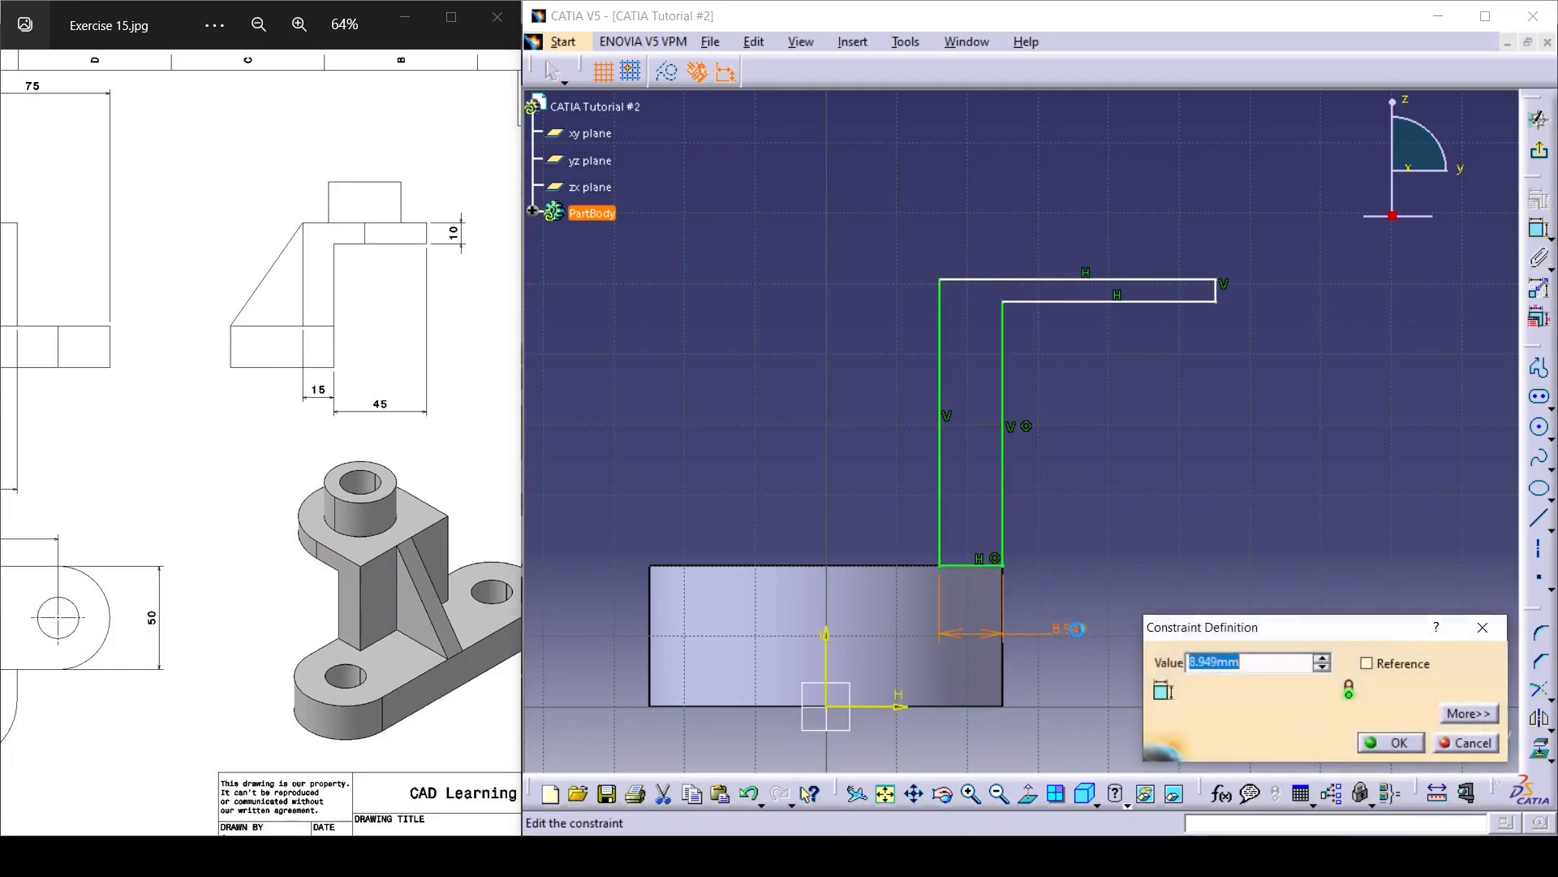
{"action": "type", "text": "15"}
{"action": "key", "text": "Return"}
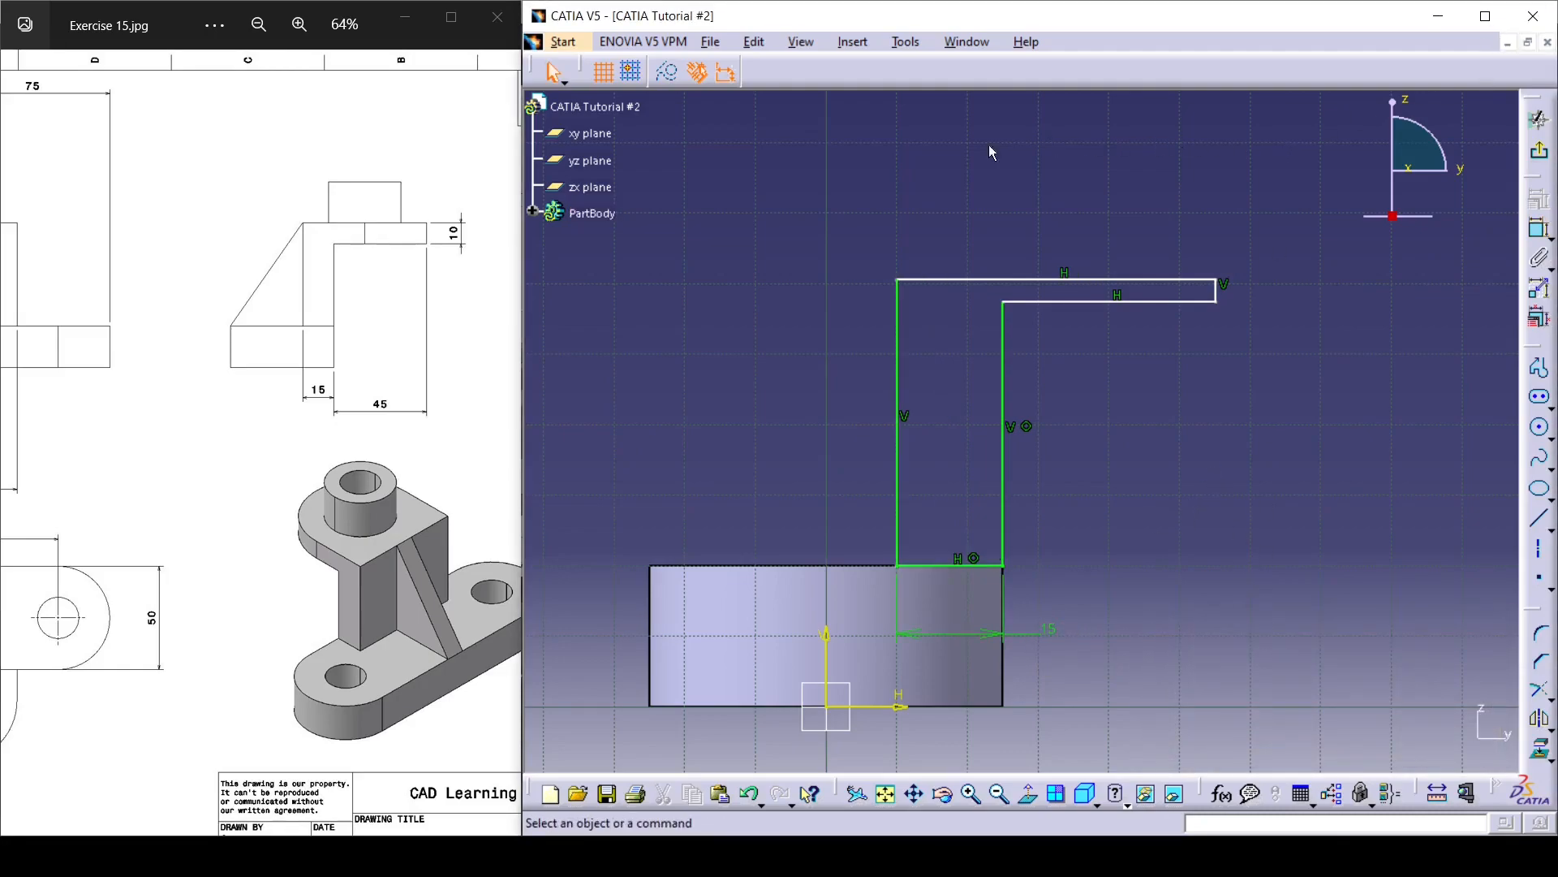
Step: Dimension the short end line of the profile's arm and set its thickness to 10 mm
{"action": "mouse_move", "coordinate": [1210, 280]}
{"action": "left_mouse_down"}
{"action": "mouse_move", "coordinate": [1205, 252]}
{"action": "mouse_move", "coordinate": [1205, 266]}
{"action": "left_mouse_up"}
{"action": "left_click", "coordinate": [1193, 347]}
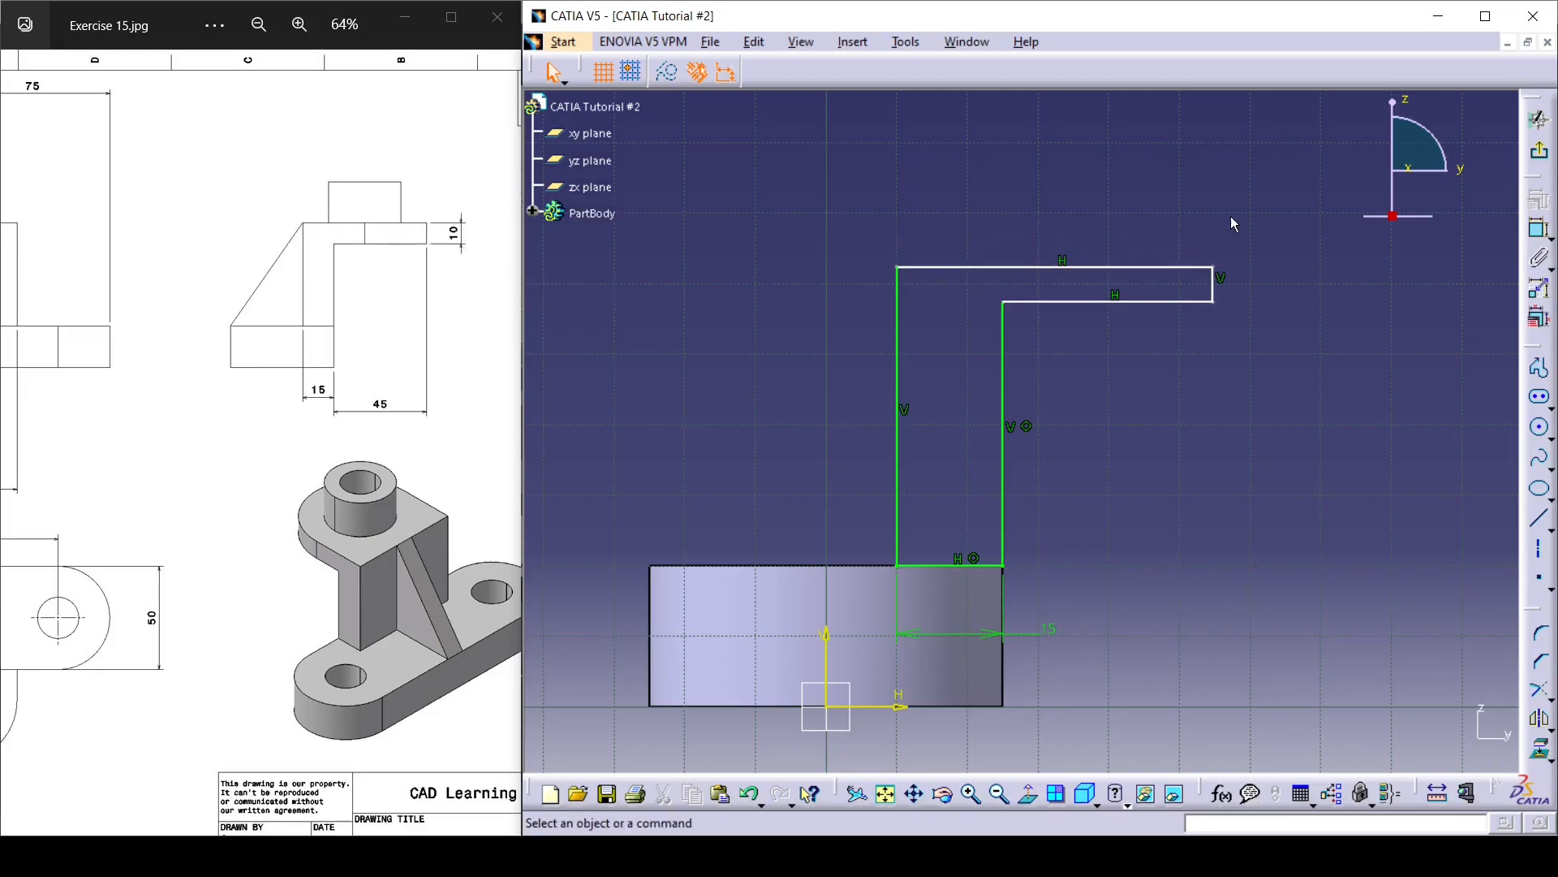
{"action": "left_click", "coordinate": [1540, 230]}
{"action": "left_click", "coordinate": [1213, 284]}
{"action": "left_click", "coordinate": [1315, 356]}
{"action": "double_click", "coordinate": [1313, 352]}
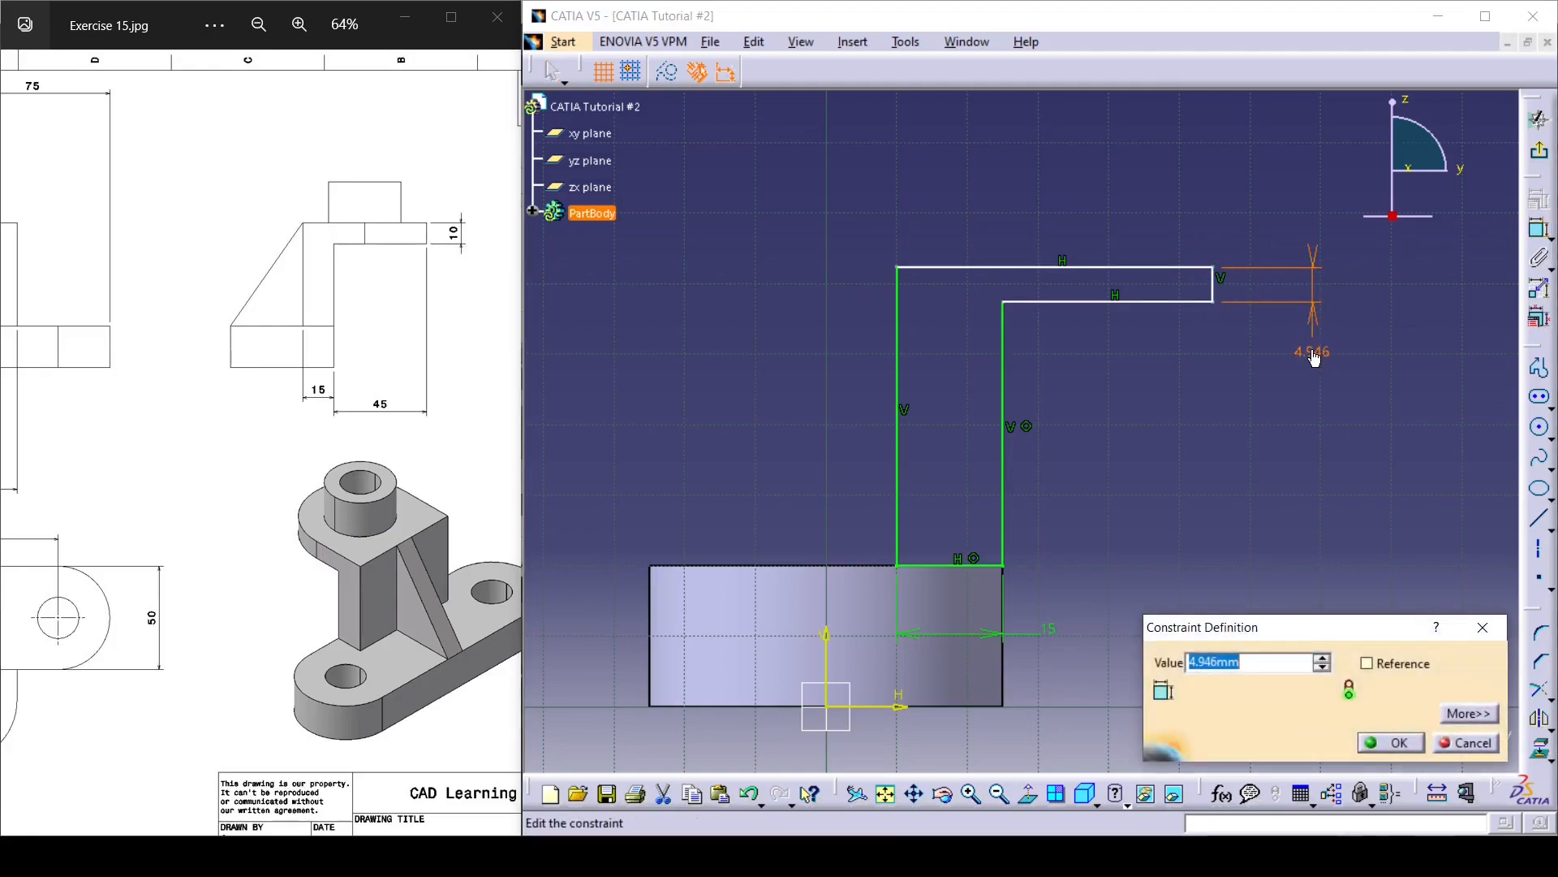
{"action": "type", "text": "10"}
{"action": "key", "text": "Return"}
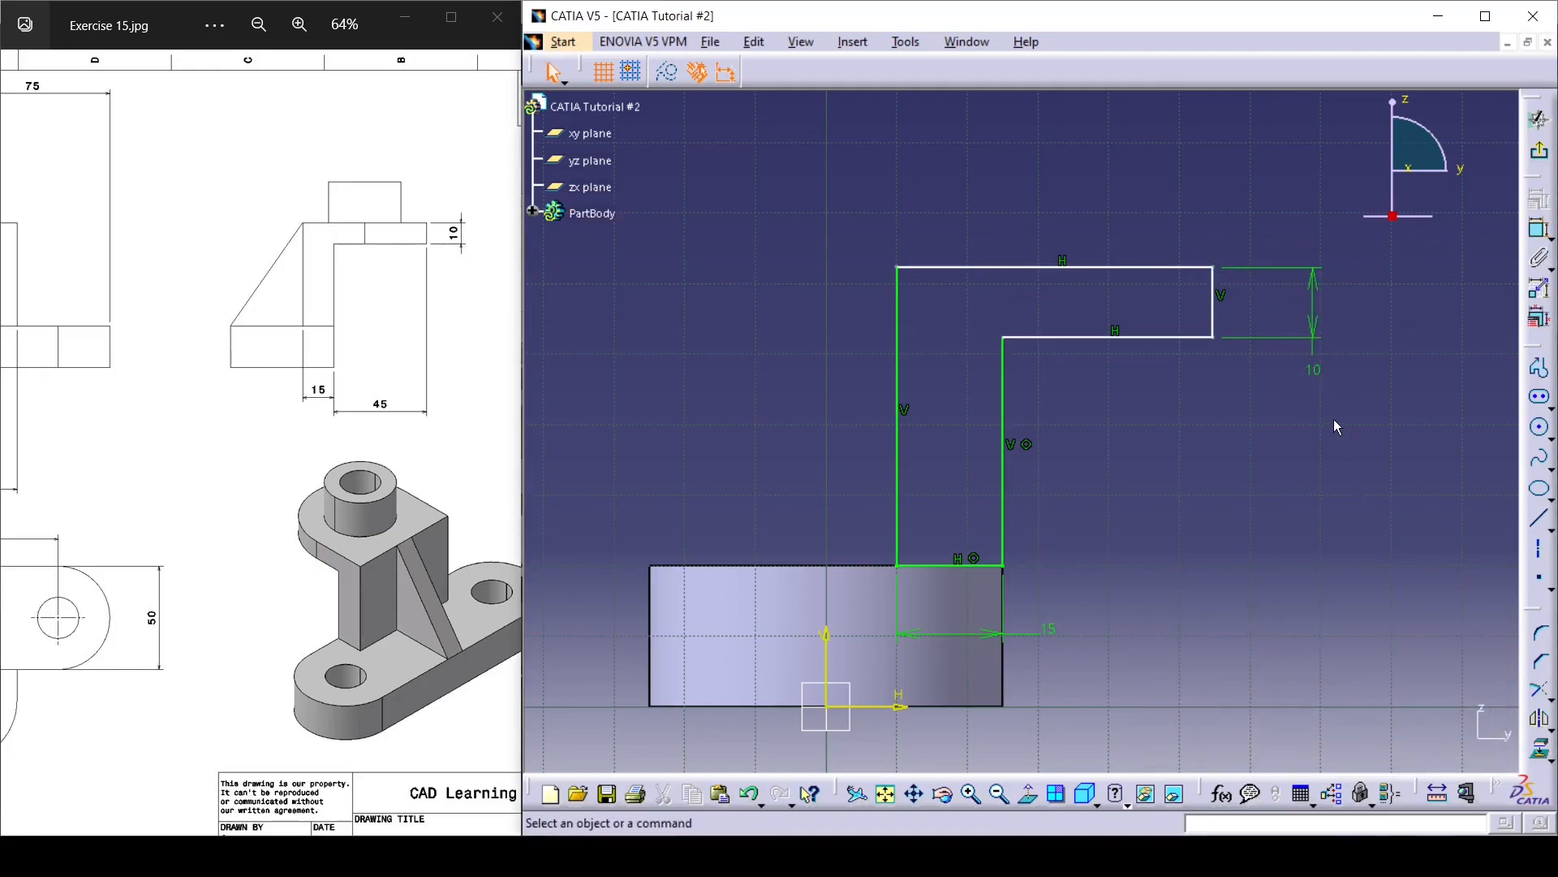
Step: Dimension the distance from the sketch's vertical axis to the arm's end line and set it to 45+25 mm
{"action": "mouse_move", "coordinate": [1215, 314]}
{"action": "left_mouse_down"}
{"action": "mouse_move", "coordinate": [1151, 307]}
{"action": "mouse_move", "coordinate": [1194, 309]}
{"action": "left_mouse_up"}
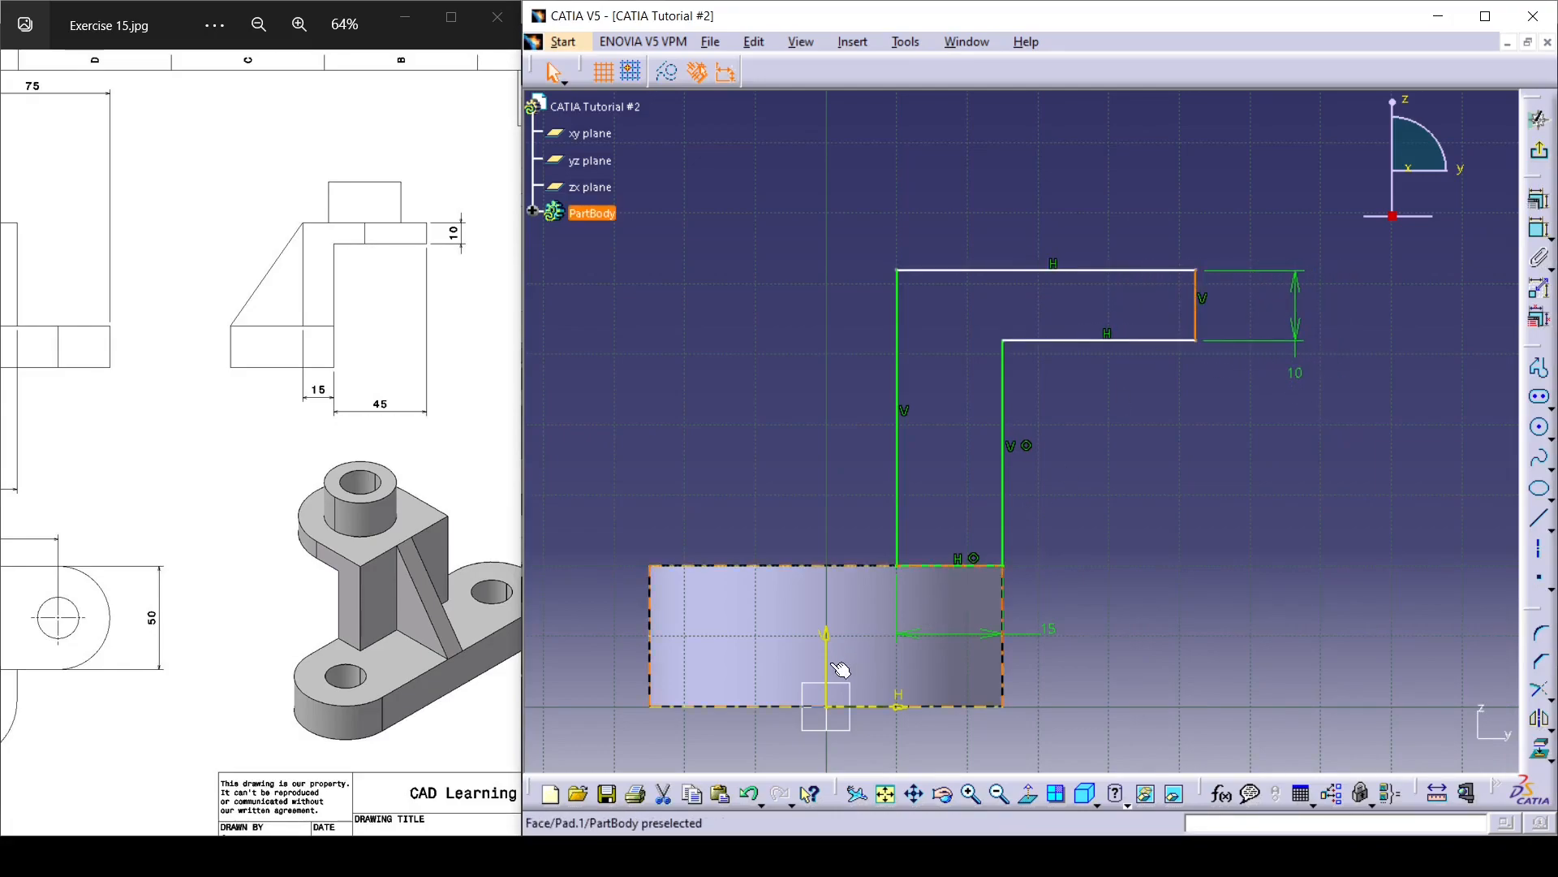
{"action": "left_click", "coordinate": [1233, 547]}
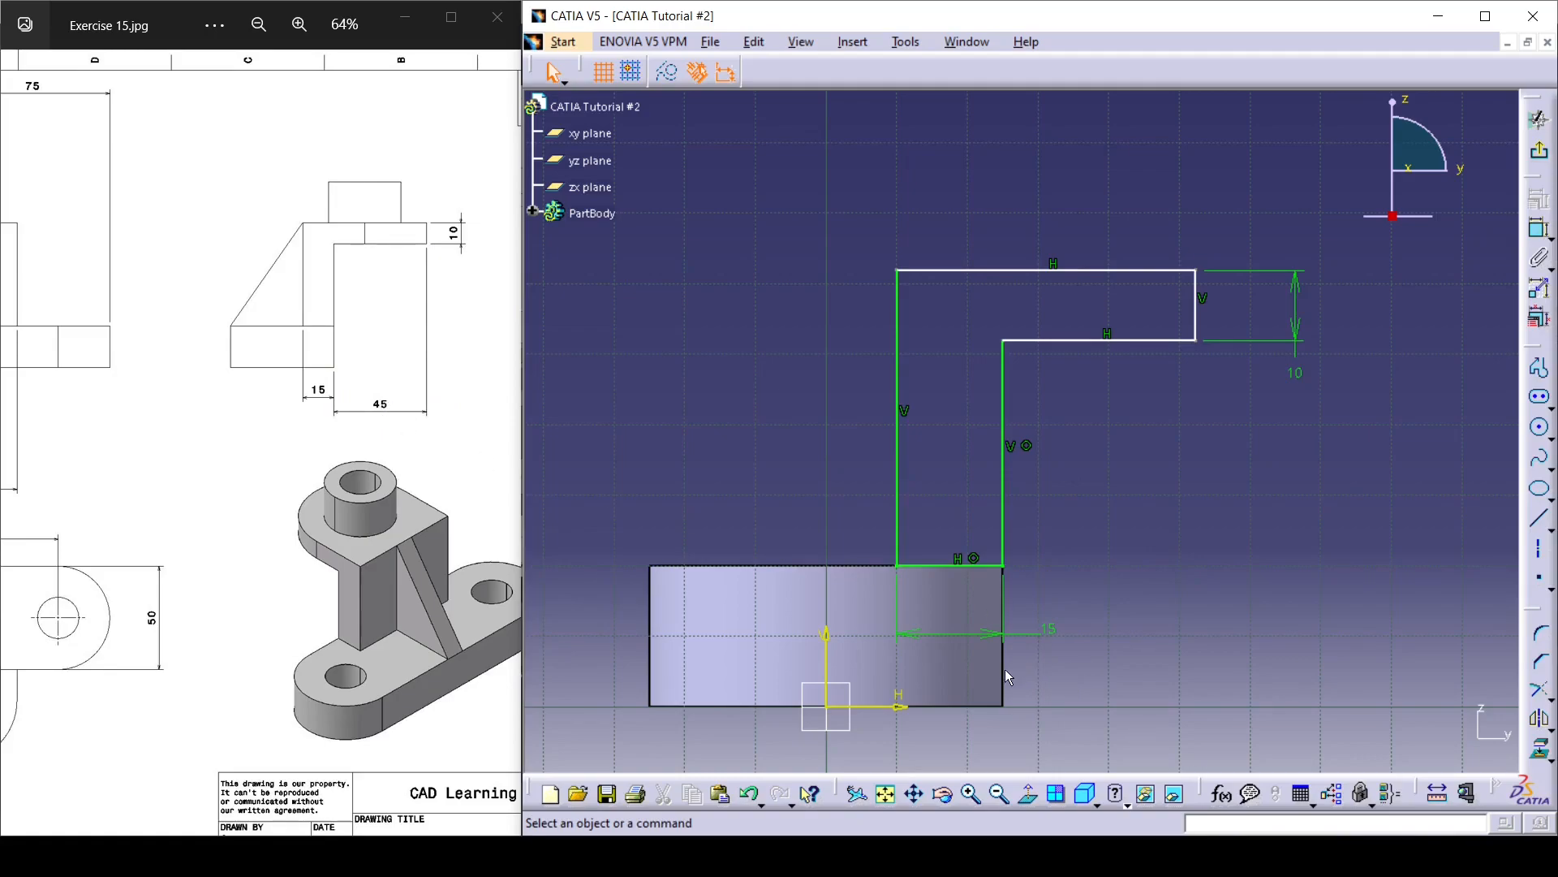
{"action": "left_click", "coordinate": [1533, 234]}
{"action": "left_click", "coordinate": [827, 649]}
{"action": "left_click", "coordinate": [1197, 319]}
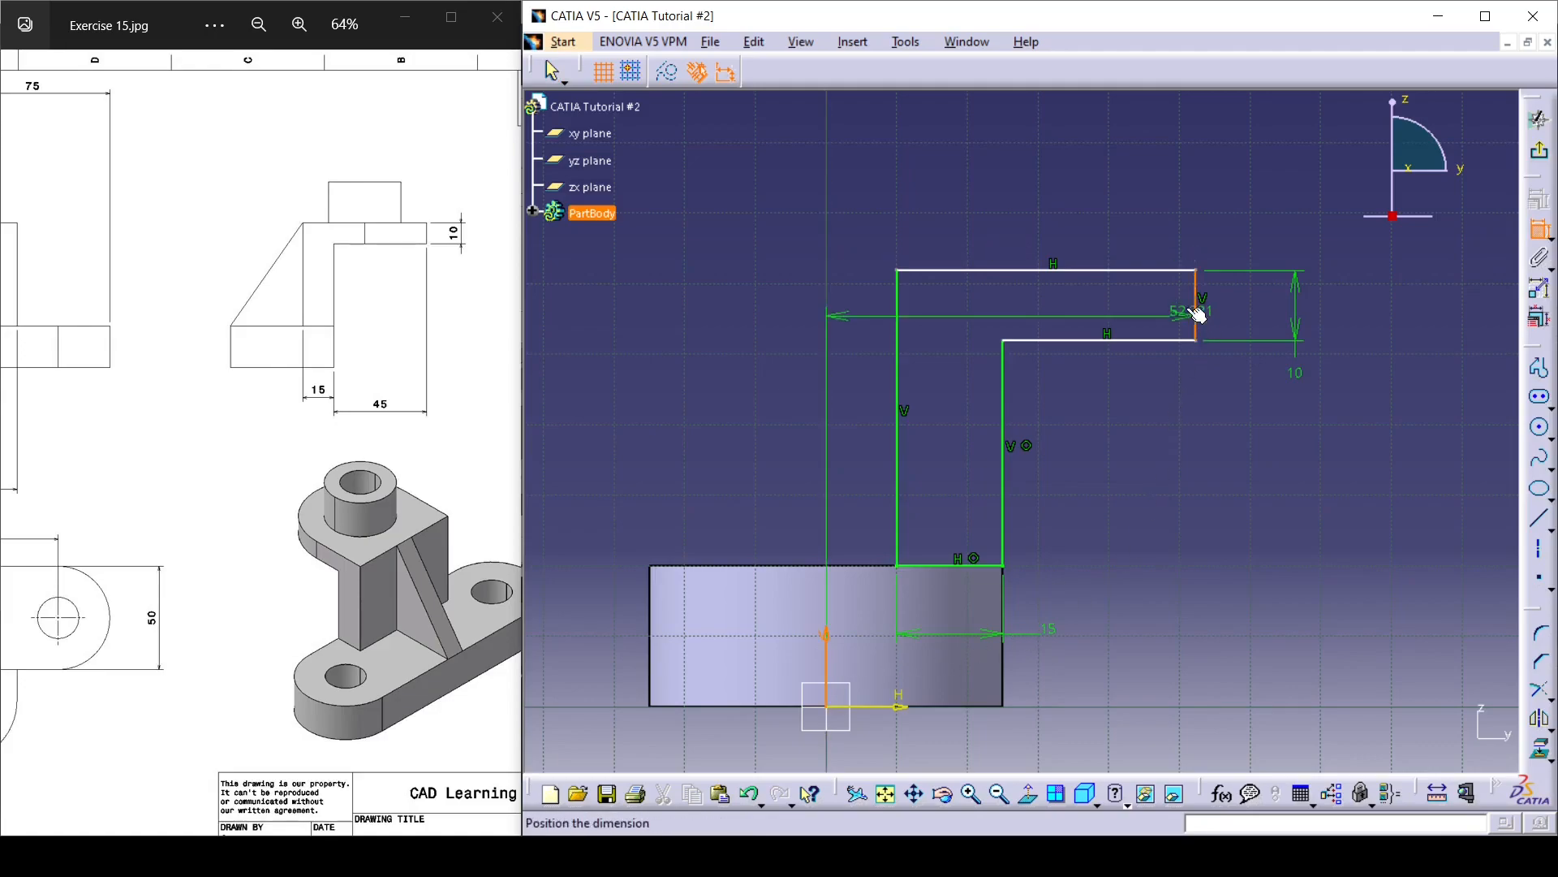
{"action": "left_click", "coordinate": [991, 176]}
{"action": "double_click", "coordinate": [991, 176]}
{"action": "type", "text": "45"}
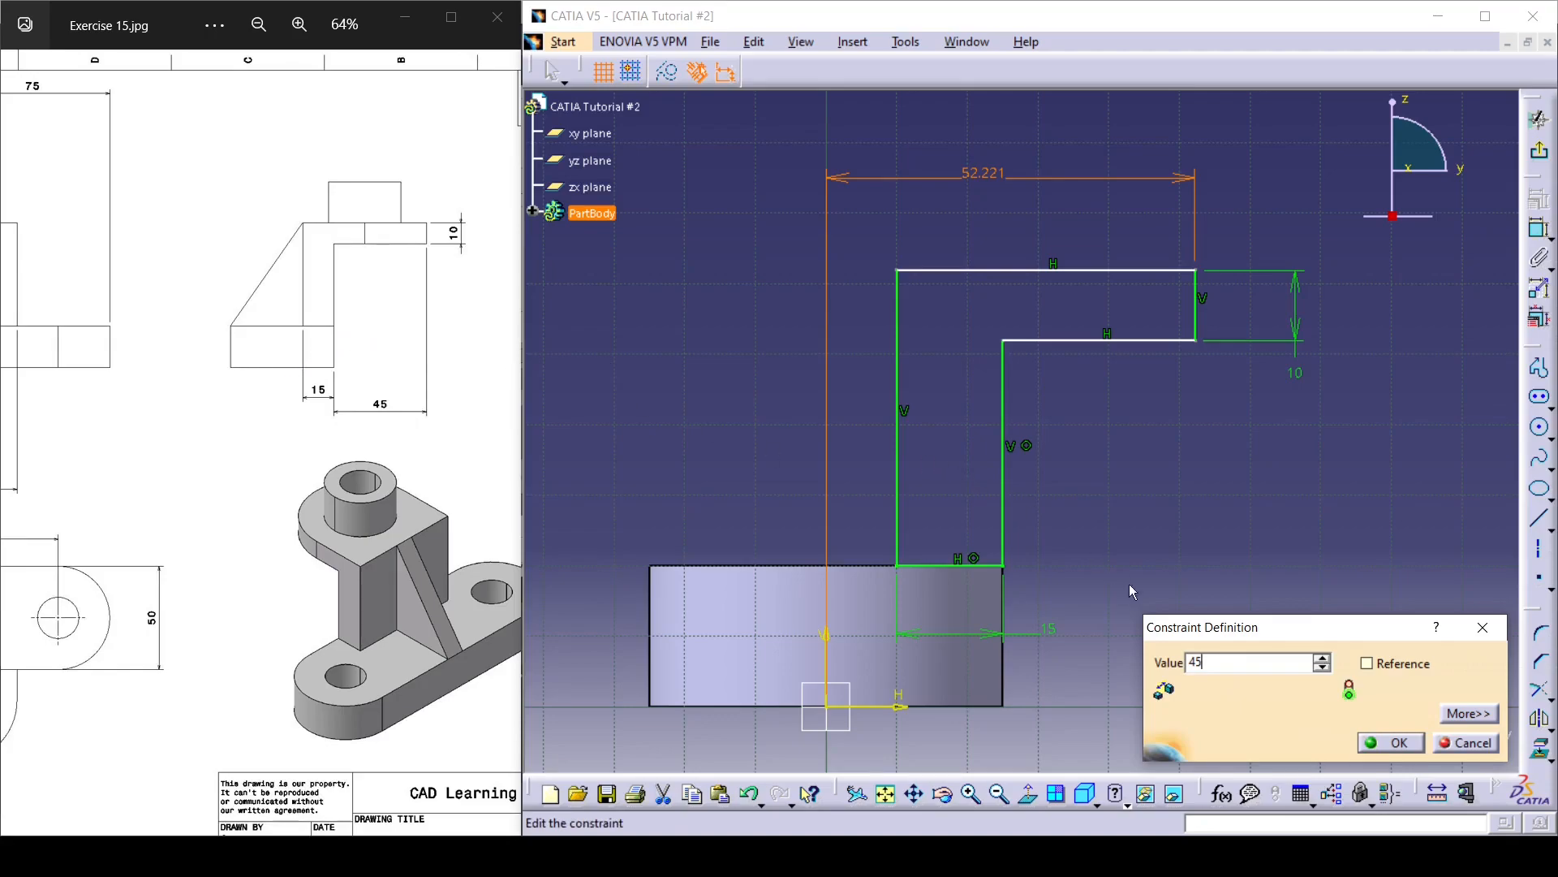
{"action": "type", "text": "+25"}
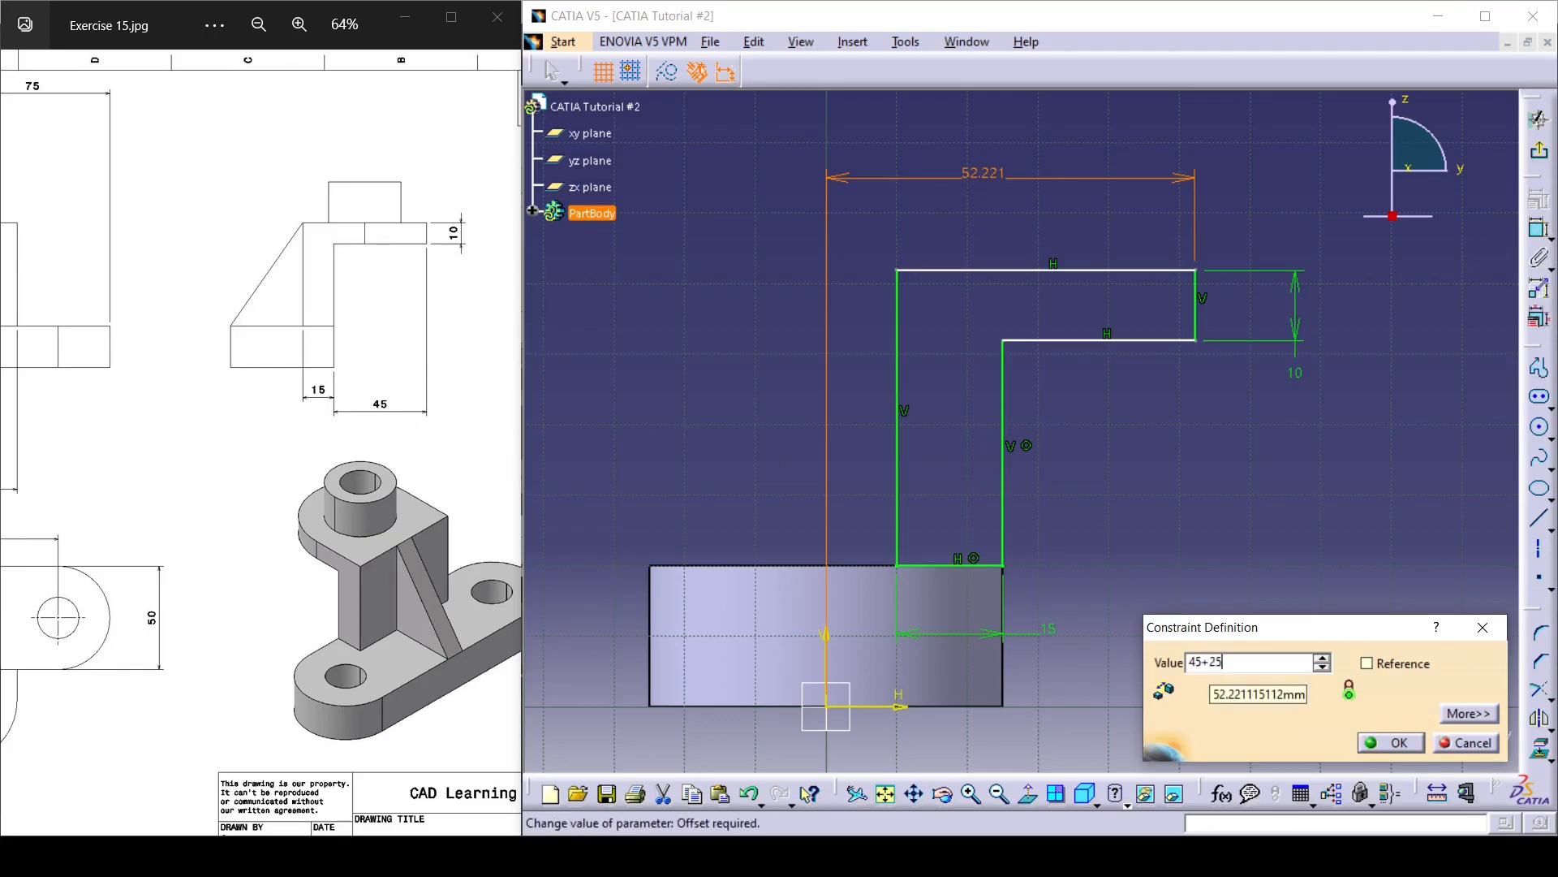
{"action": "key", "text": "Return"}
{"action": "key", "text": "Return"}
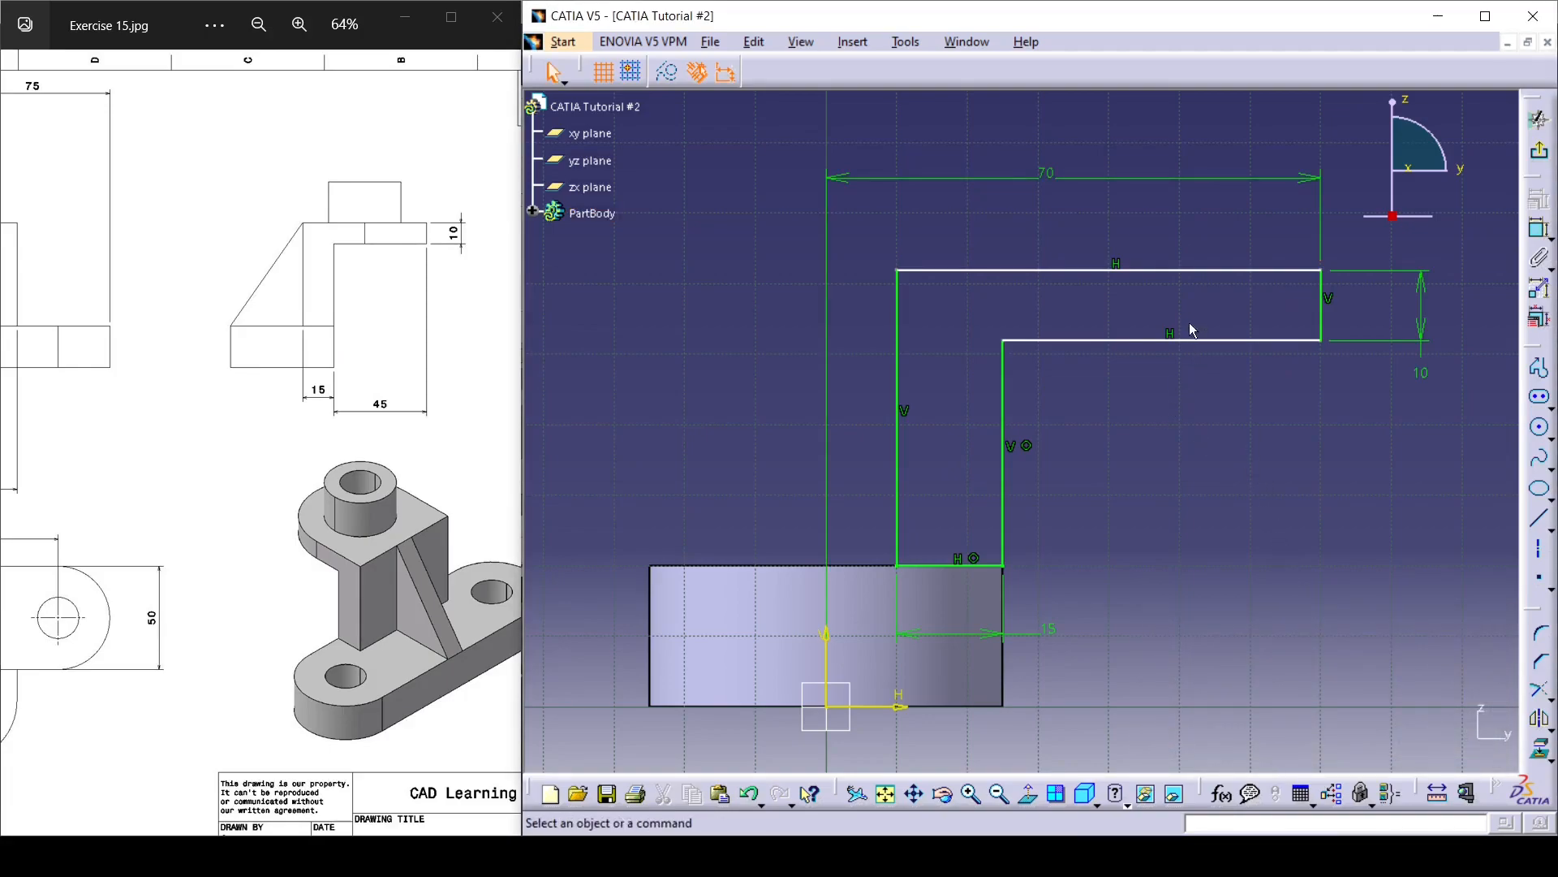
Step: Dimension the height from the base's bottom to the arm's top line, set it to 70 mm, and exit the sketch
{"action": "left_click_drag", "start_coordinate": [1079, 269], "coordinate": [1076, 242]}
{"action": "left_click", "coordinate": [741, 309]}
{"action": "left_click_drag", "start_coordinate": [217, 433], "coordinate": [434, 434]}
{"action": "mouse_move", "coordinate": [163, 426]}
{"action": "left_mouse_down"}
{"action": "mouse_move", "coordinate": [331, 406]}
{"action": "mouse_move", "coordinate": [301, 406]}
{"action": "left_mouse_up"}
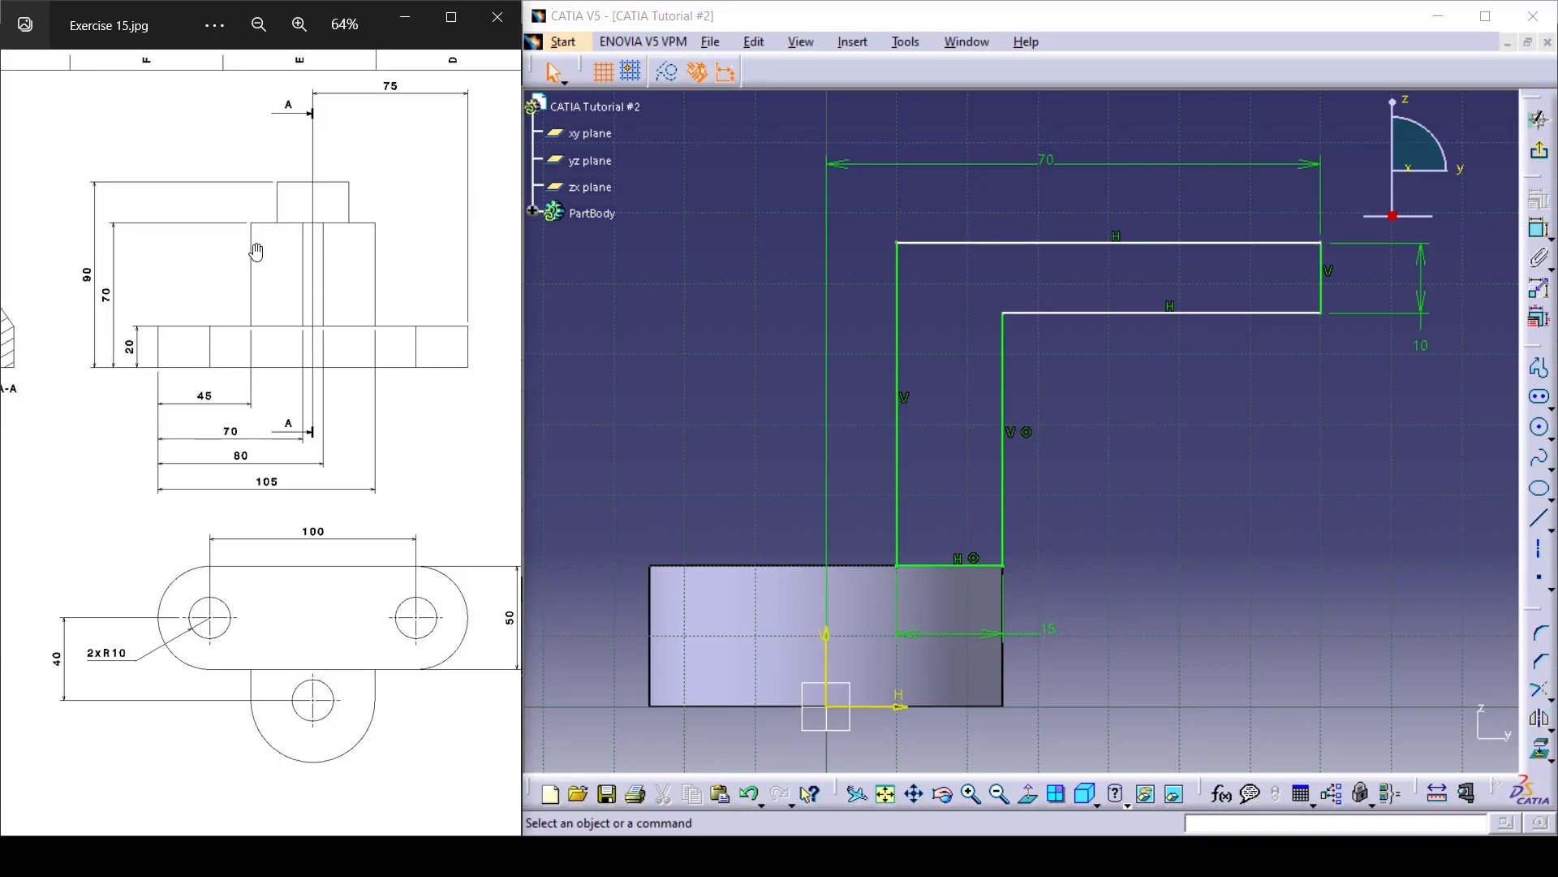
{"action": "left_click", "coordinate": [1539, 229]}
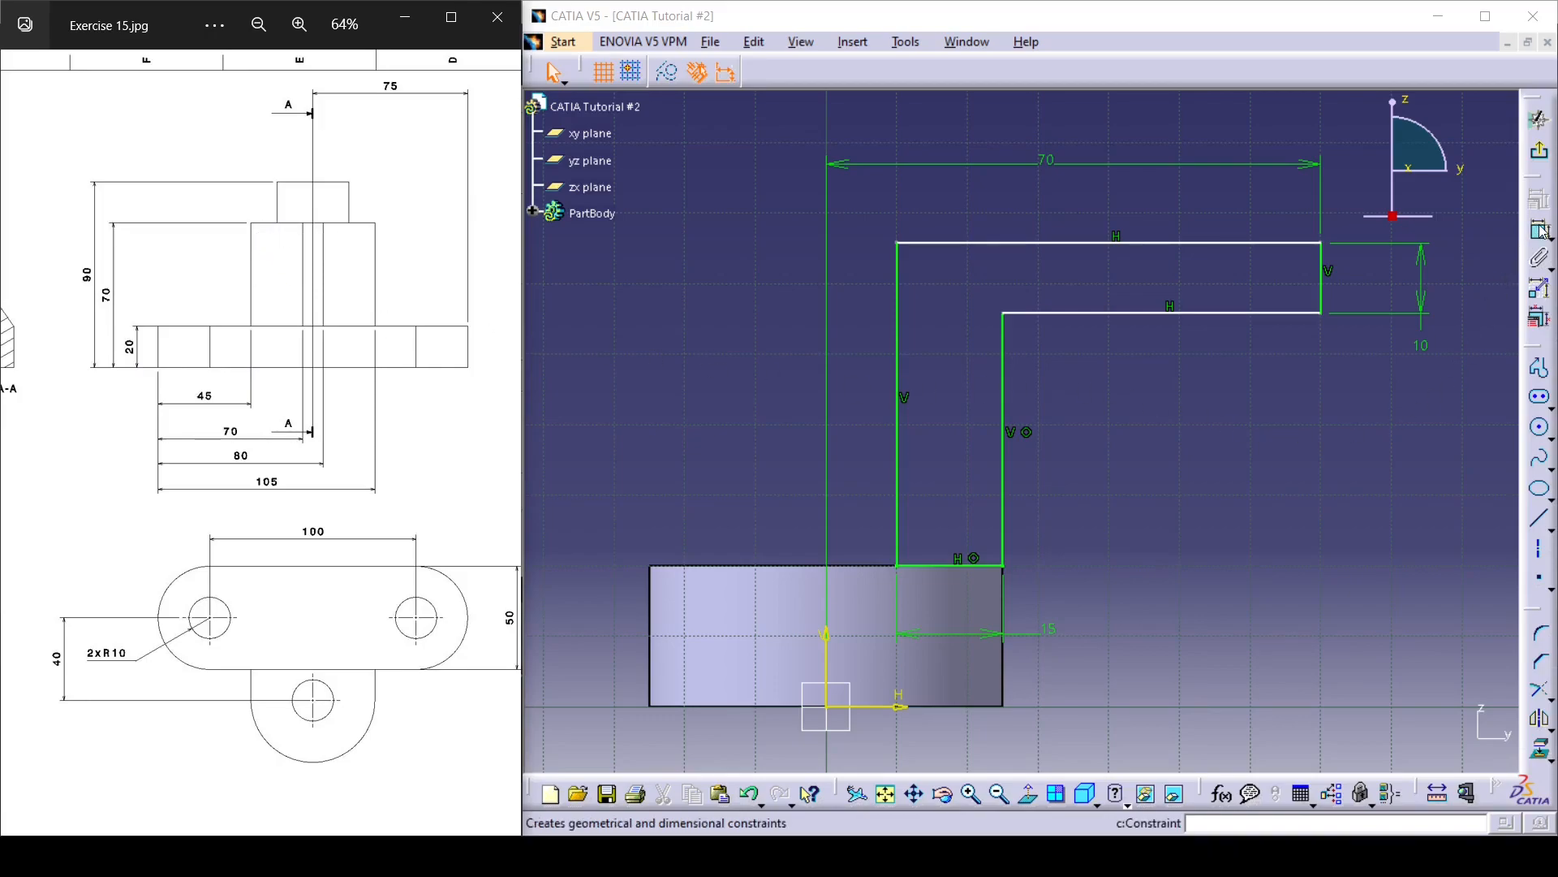
{"action": "left_click", "coordinate": [1195, 242]}
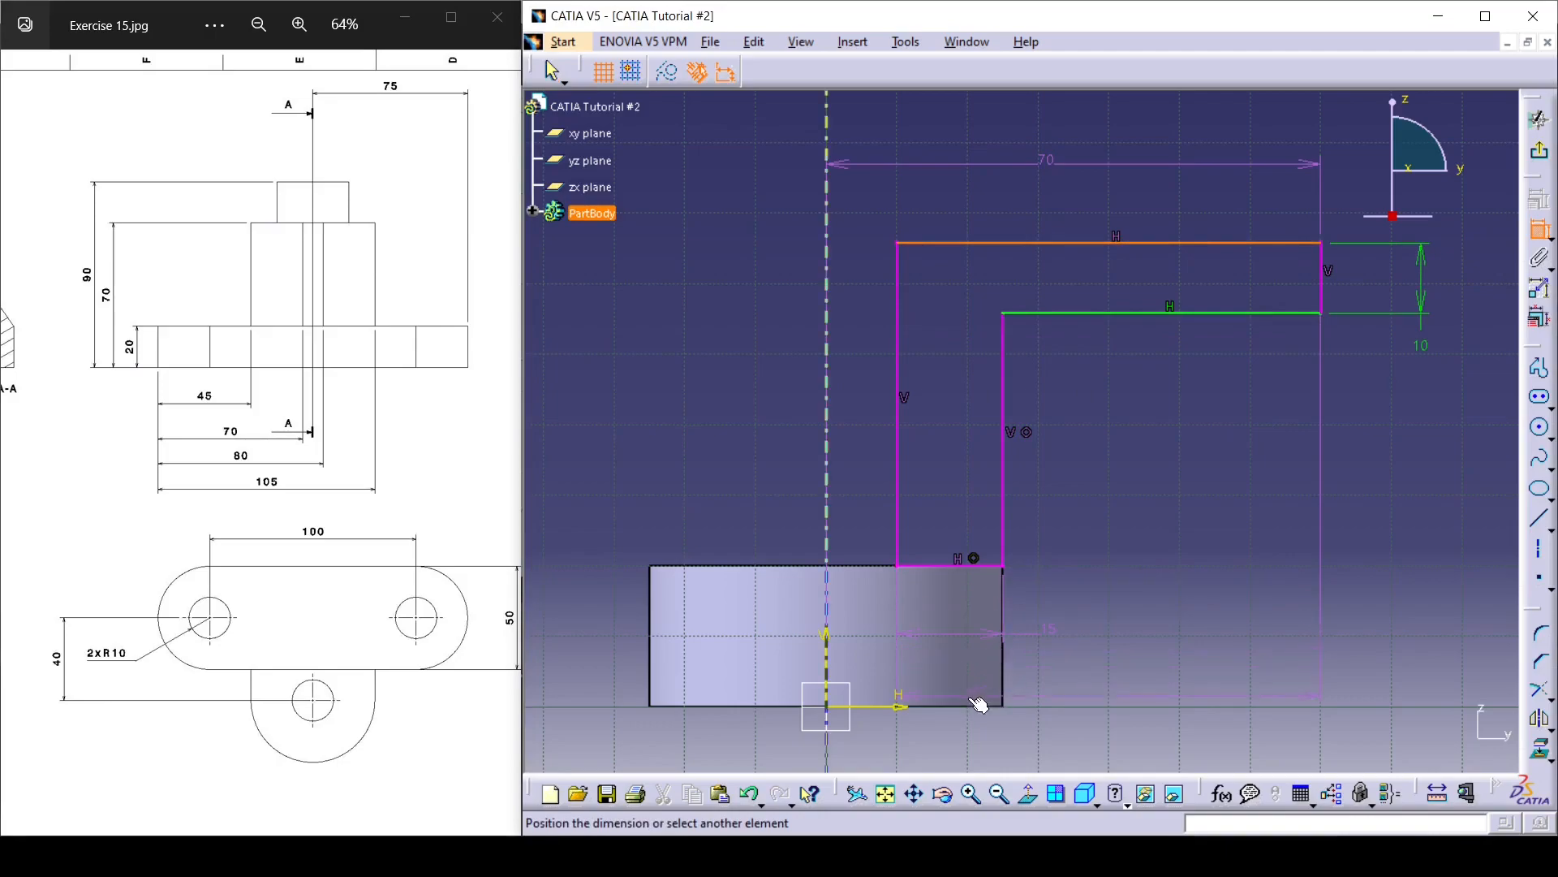
{"action": "left_click", "coordinate": [913, 706]}
{"action": "left_click", "coordinate": [600, 512]}
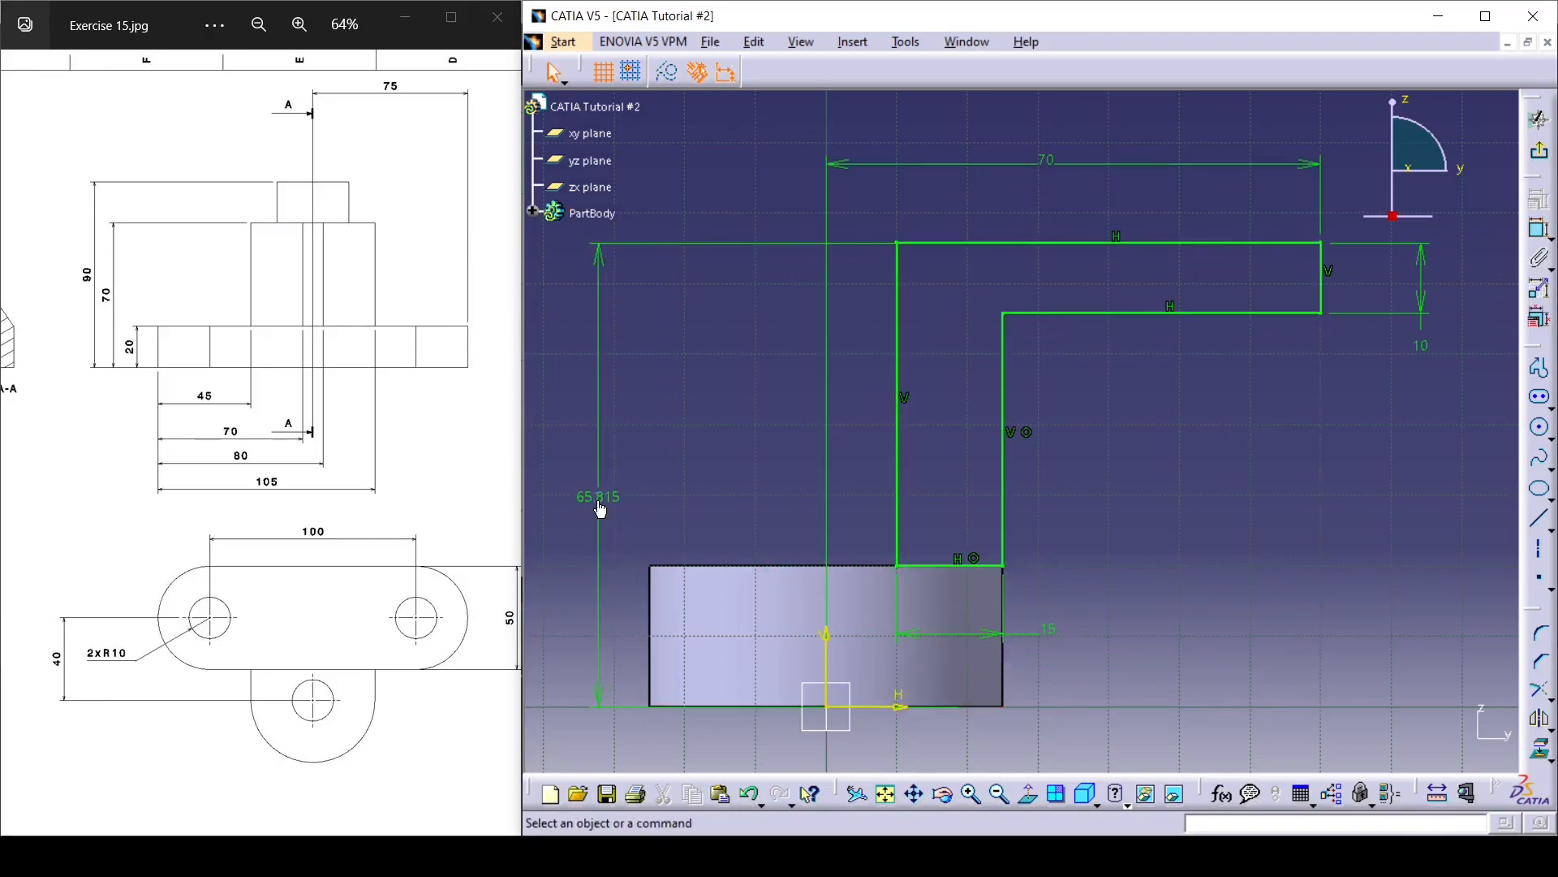
{"action": "double_click", "coordinate": [596, 497]}
{"action": "type", "text": "70mm"}
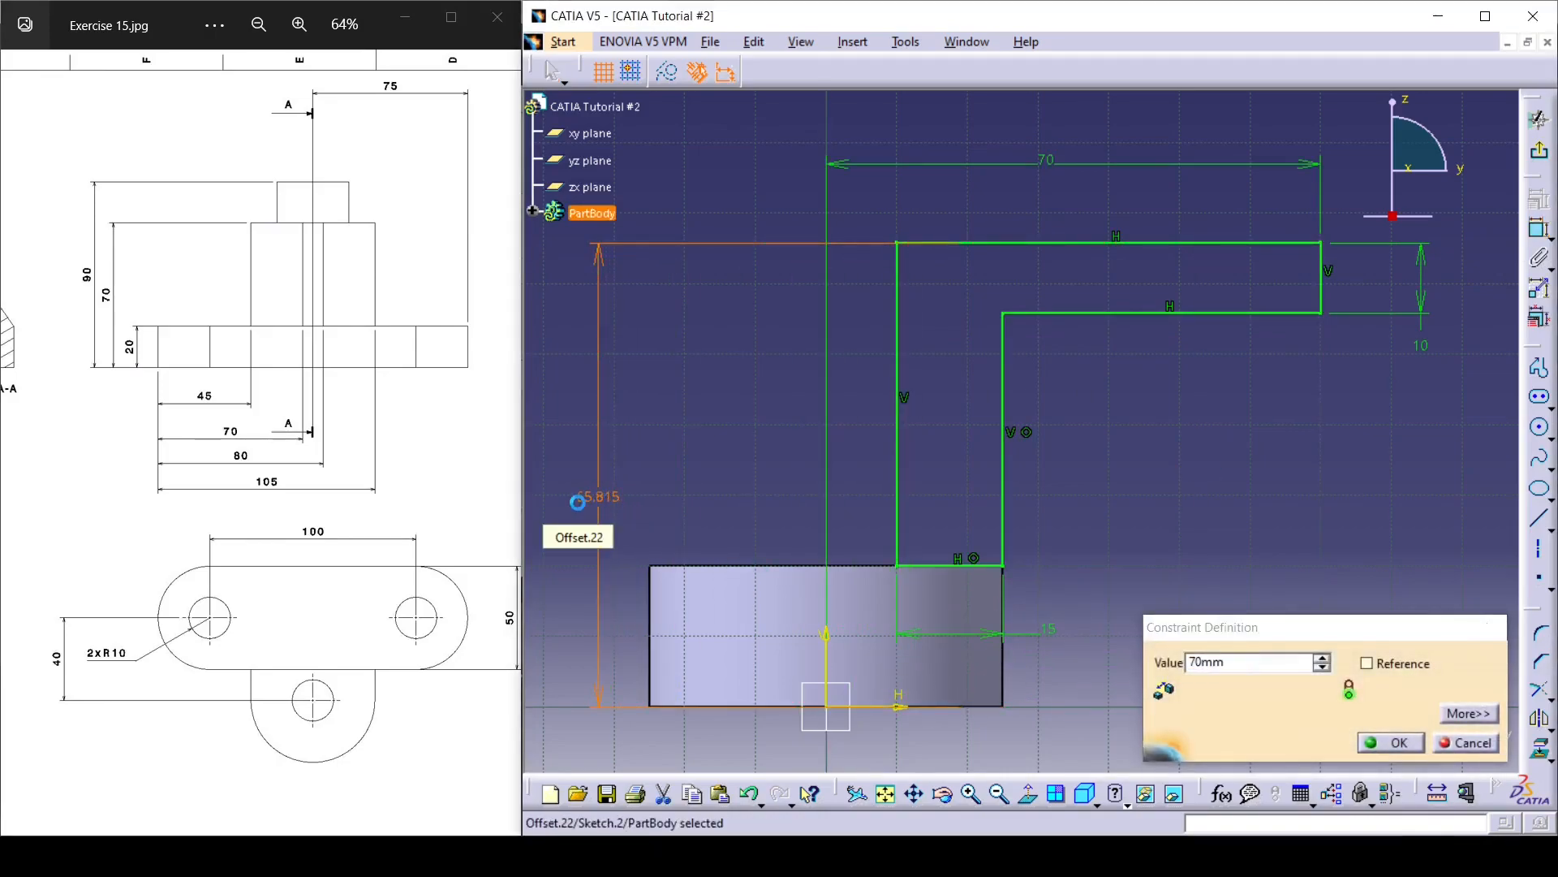
{"action": "key", "text": "Return"}
{"action": "middle_click_drag", "start_coordinate": [1059, 383], "coordinate": [1095, 460], "text": "ctrl"}
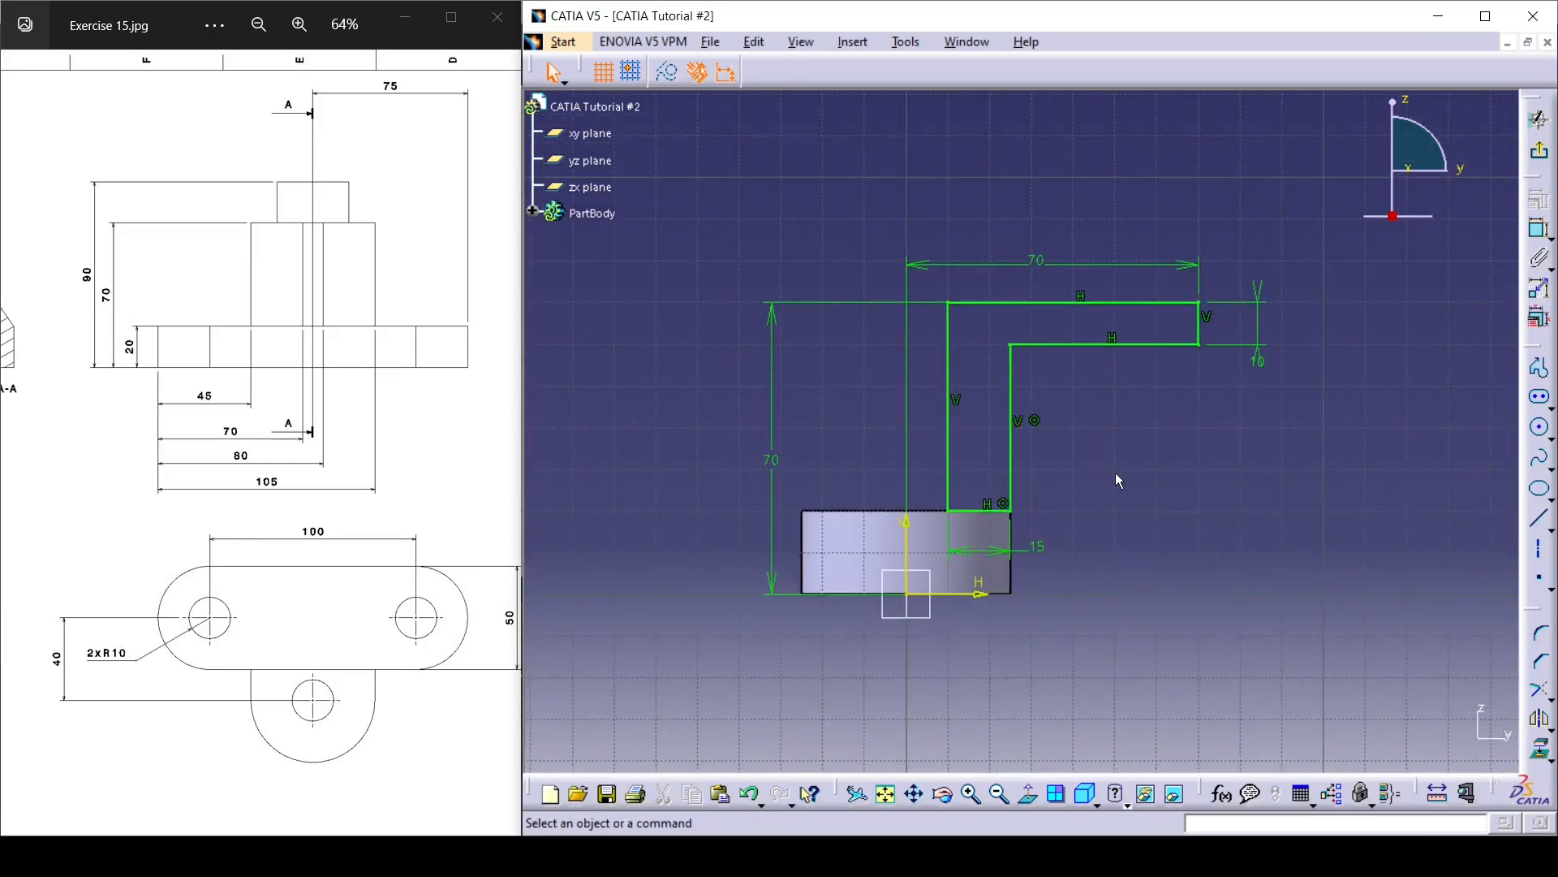
{"action": "left_click", "coordinate": [1536, 154]}
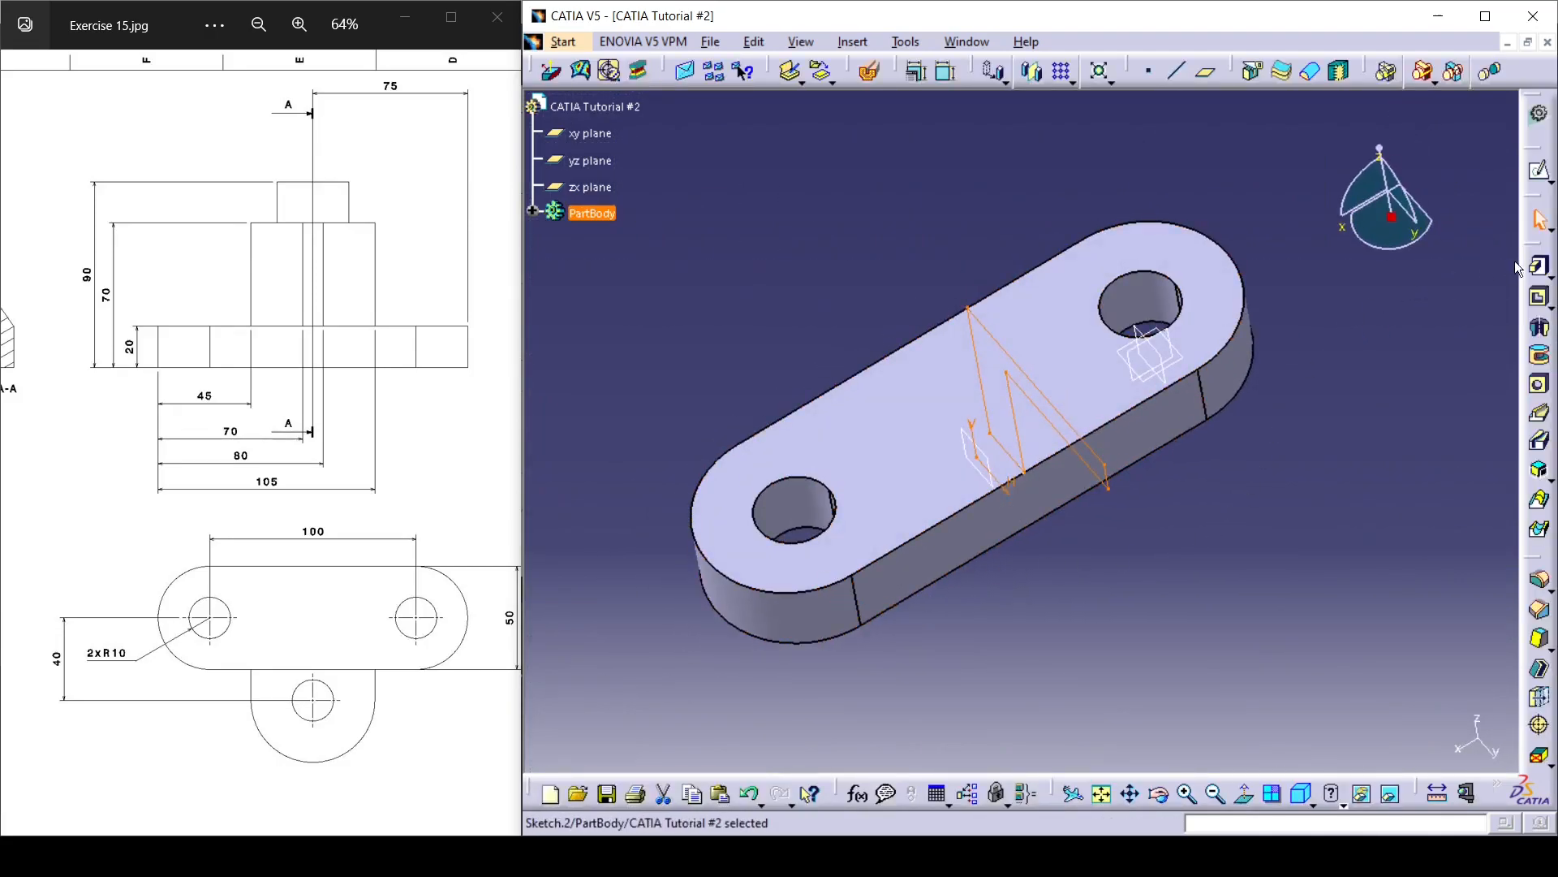
Step: Pad the inverted-L sketch with a first limit of 30 mm and a second limit of 30 mm
{"action": "left_click", "coordinate": [1539, 265]}
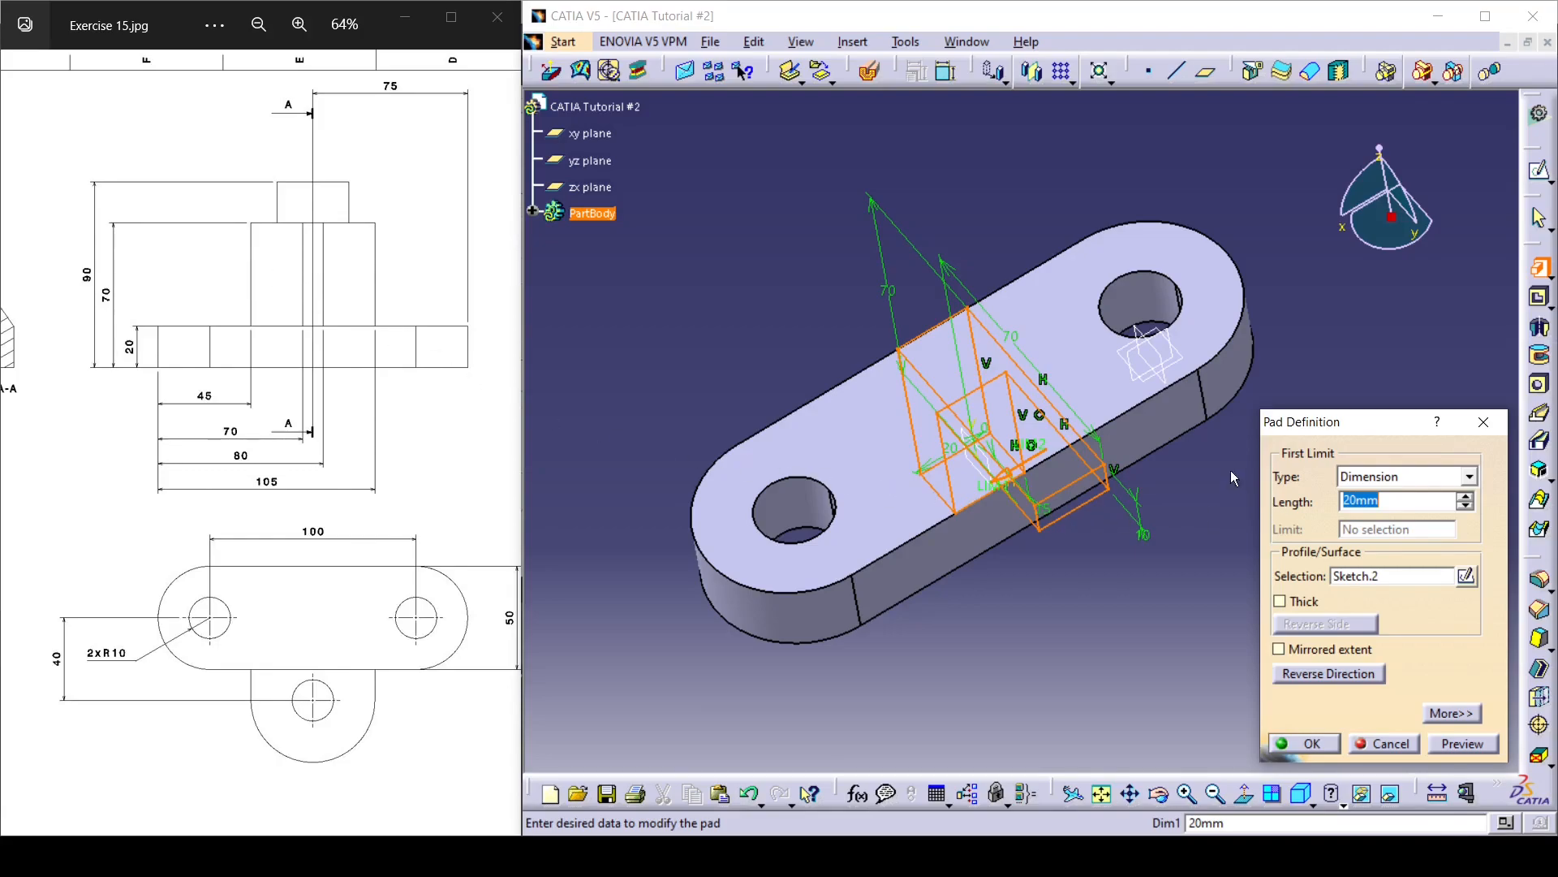
{"action": "middle_click_drag", "start_coordinate": [1120, 495], "coordinate": [1073, 534]}
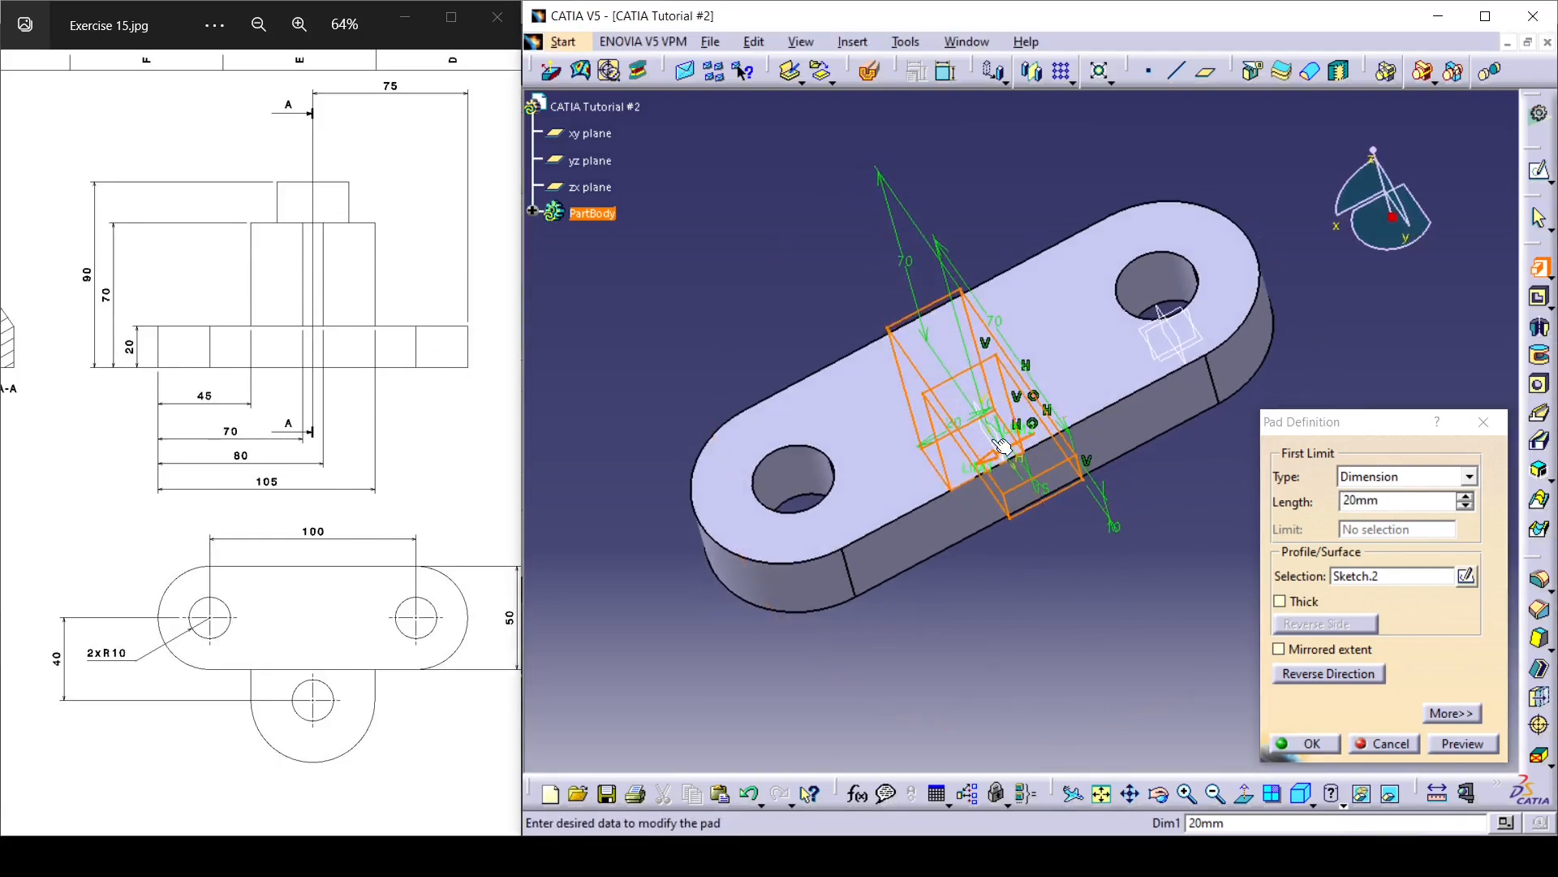
{"action": "double_click", "coordinate": [1353, 501]}
{"action": "type", "text": "30"}
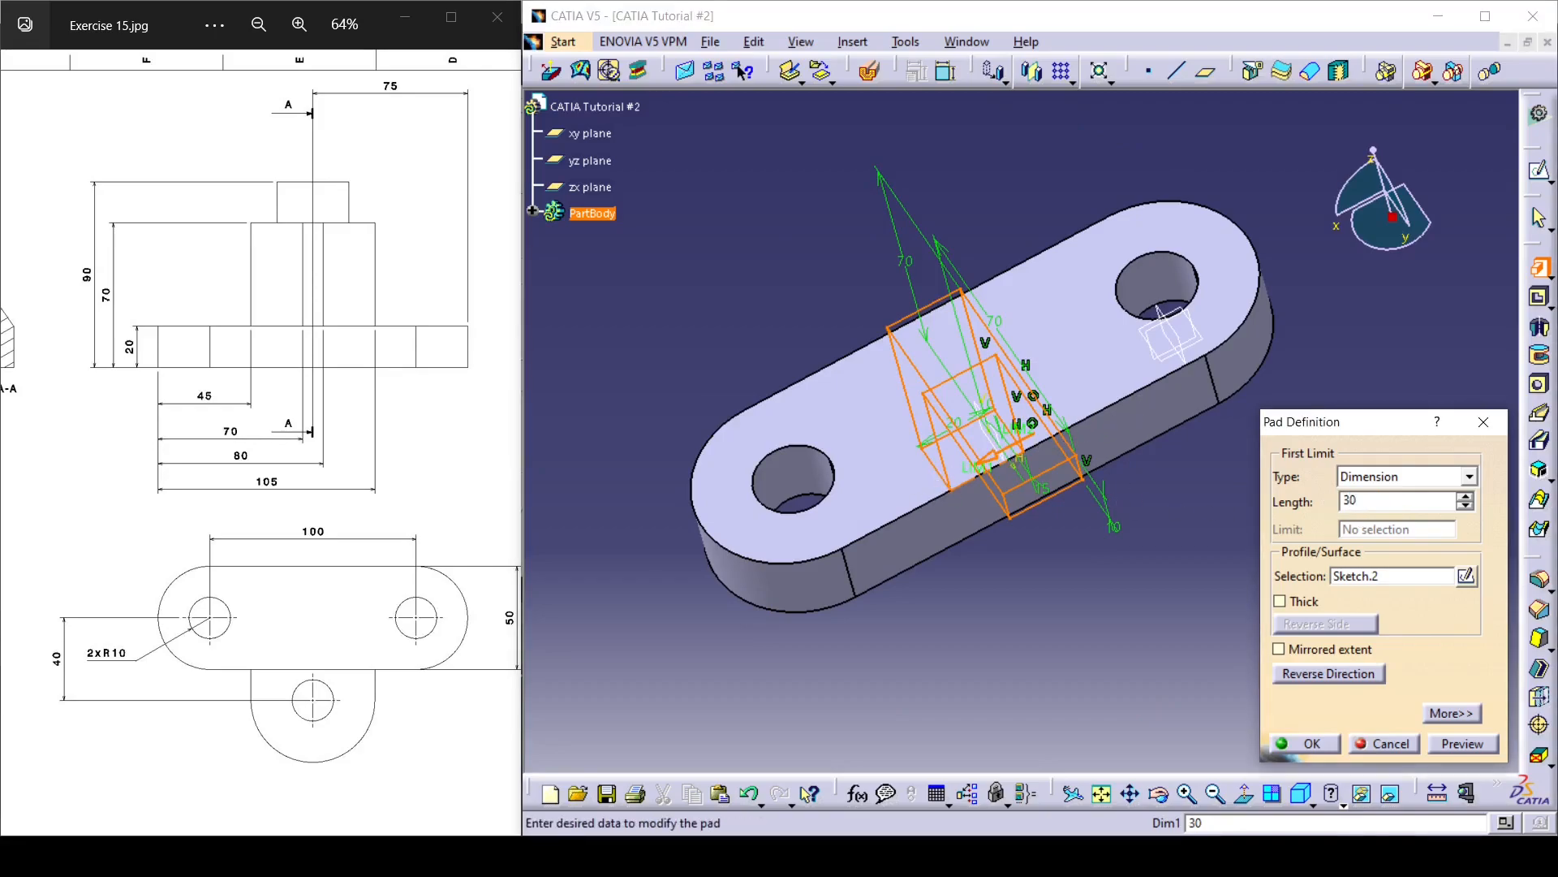
{"action": "left_click", "coordinate": [1458, 712]}
{"action": "double_click", "coordinate": [1376, 500]}
{"action": "type", "text": "3"}
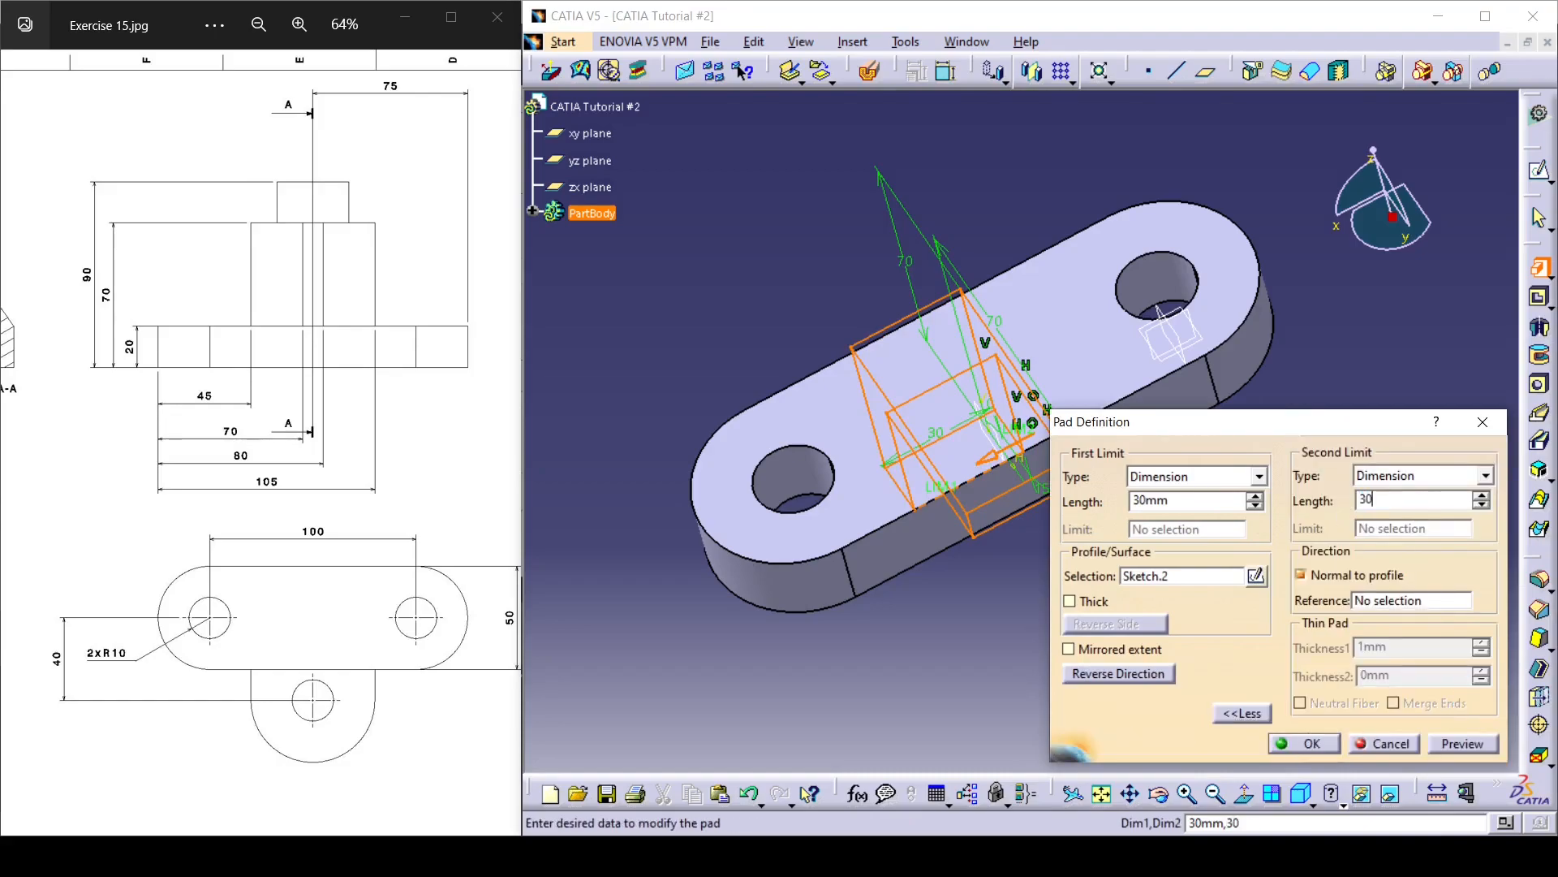
{"action": "type", "text": "0"}
{"action": "left_click", "coordinate": [1305, 744]}
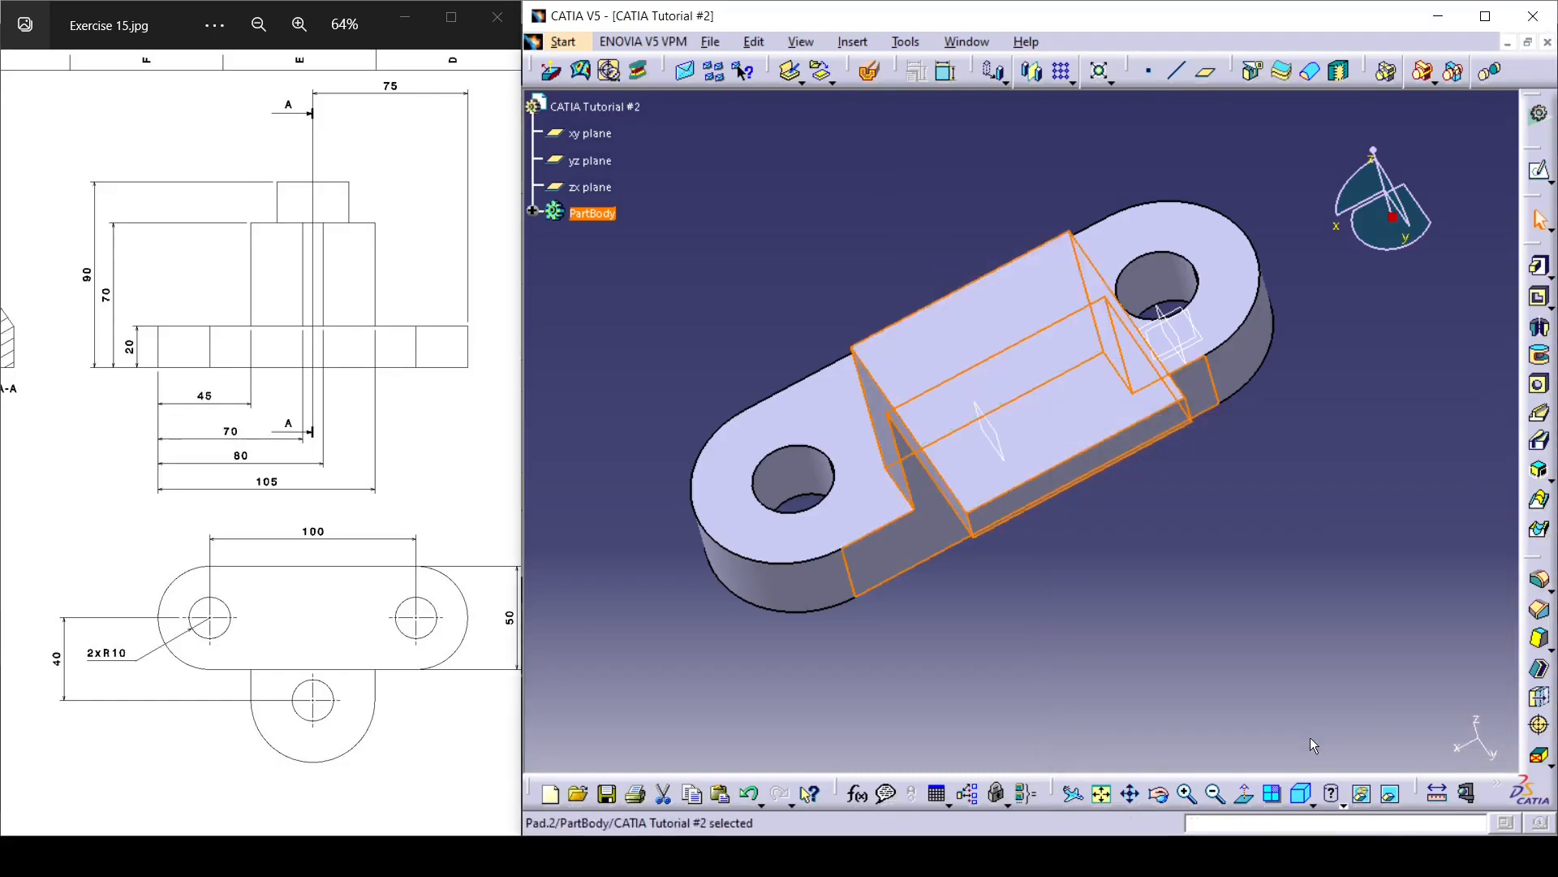
Step: Fillet the two vertical corner edges at the free end of the upright's arm with a 30 mm radius
{"action": "middle_click_drag", "start_coordinate": [1293, 579], "coordinate": [1205, 445]}
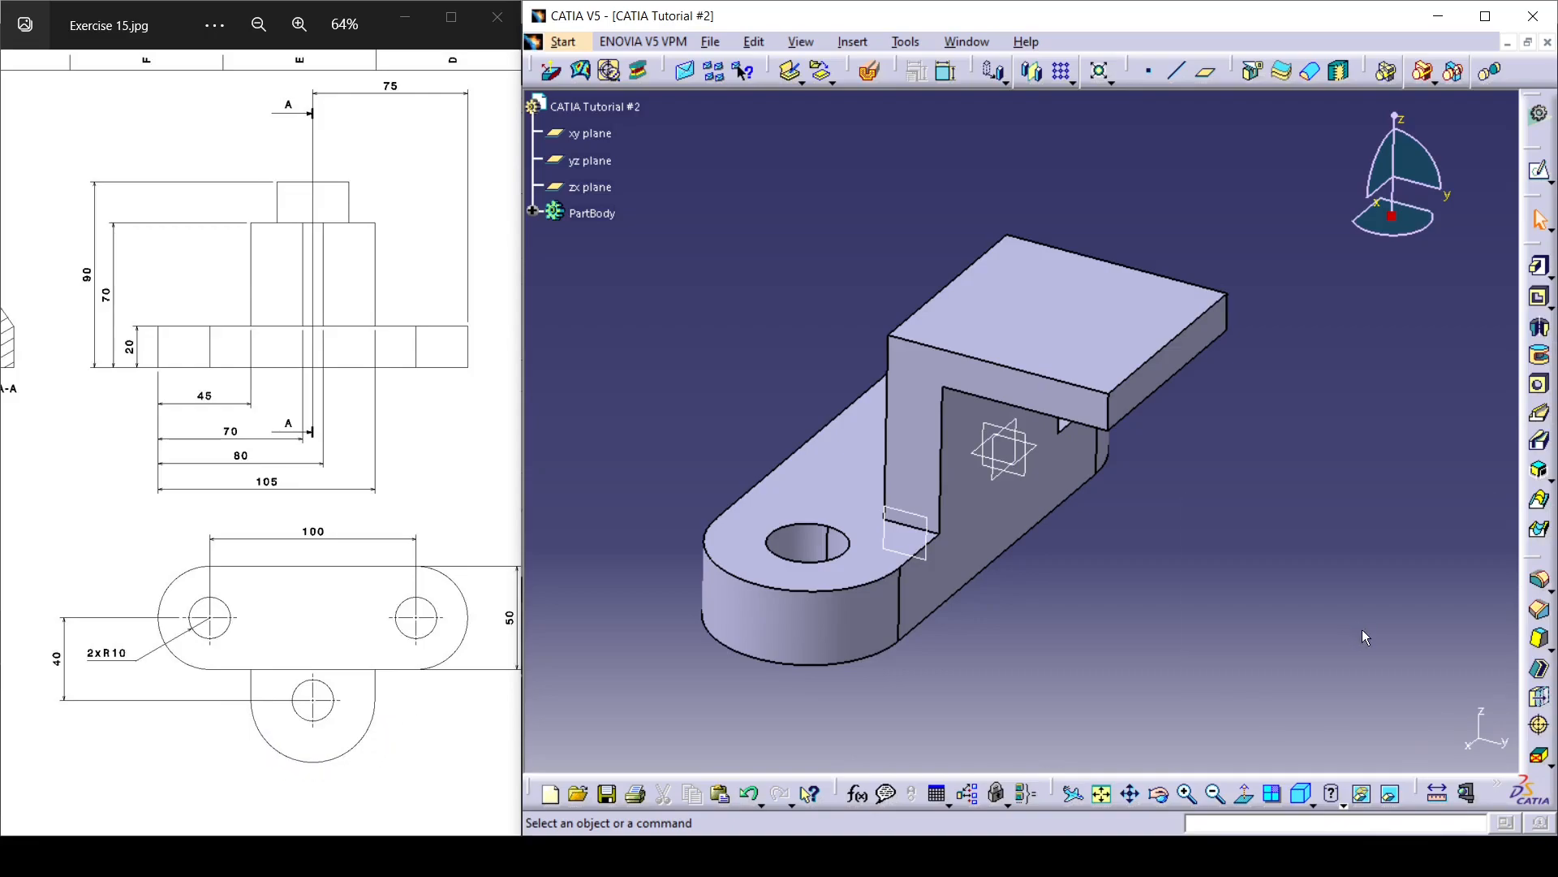
{"action": "left_click", "coordinate": [1540, 579]}
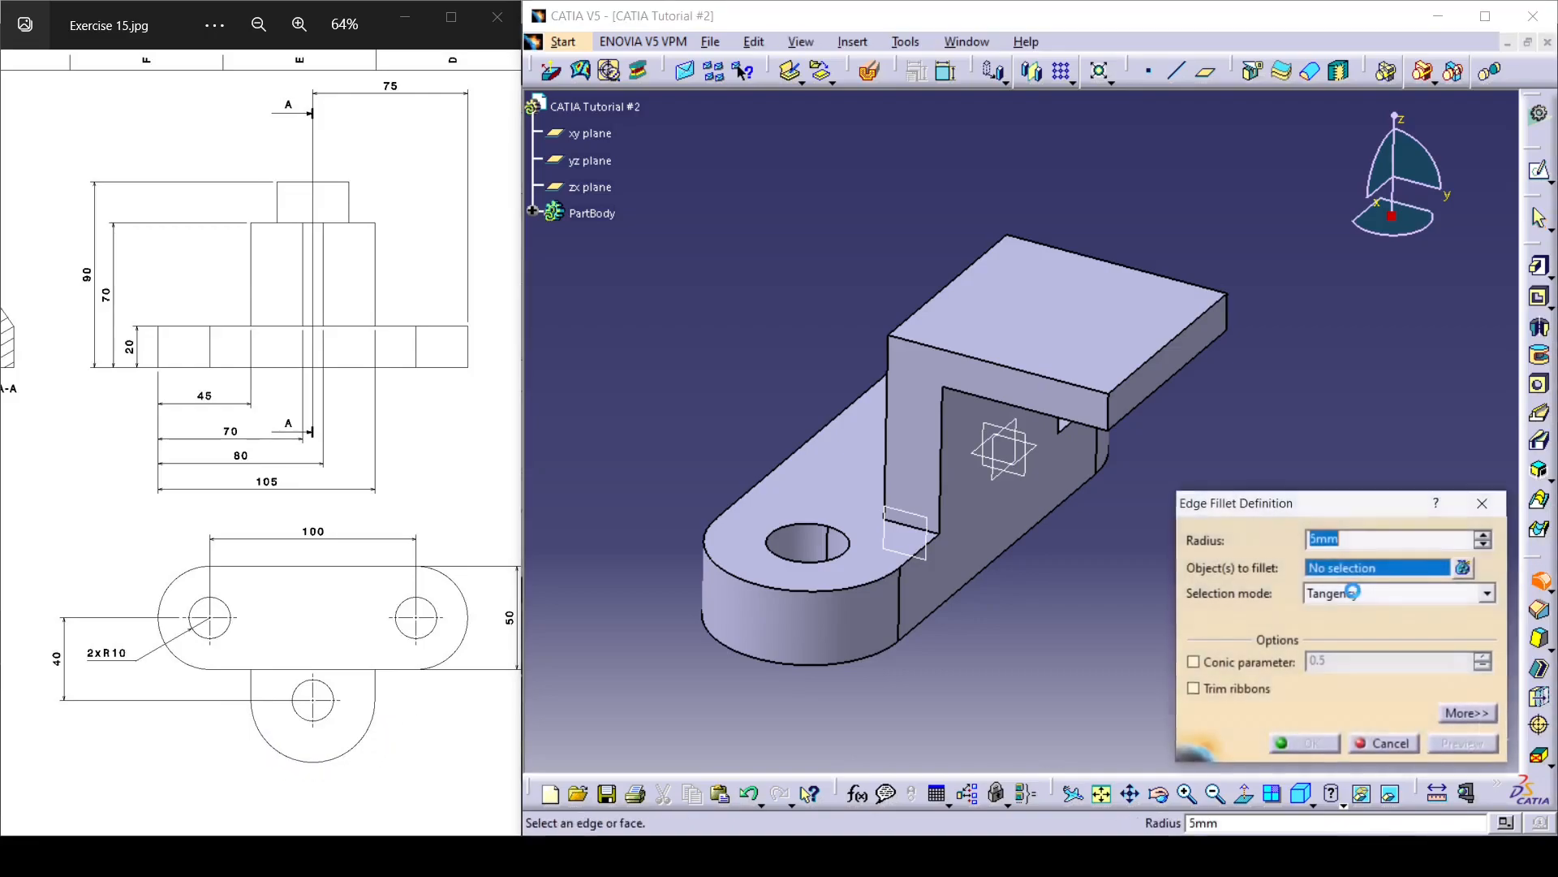
{"action": "left_click", "coordinate": [1110, 418]}
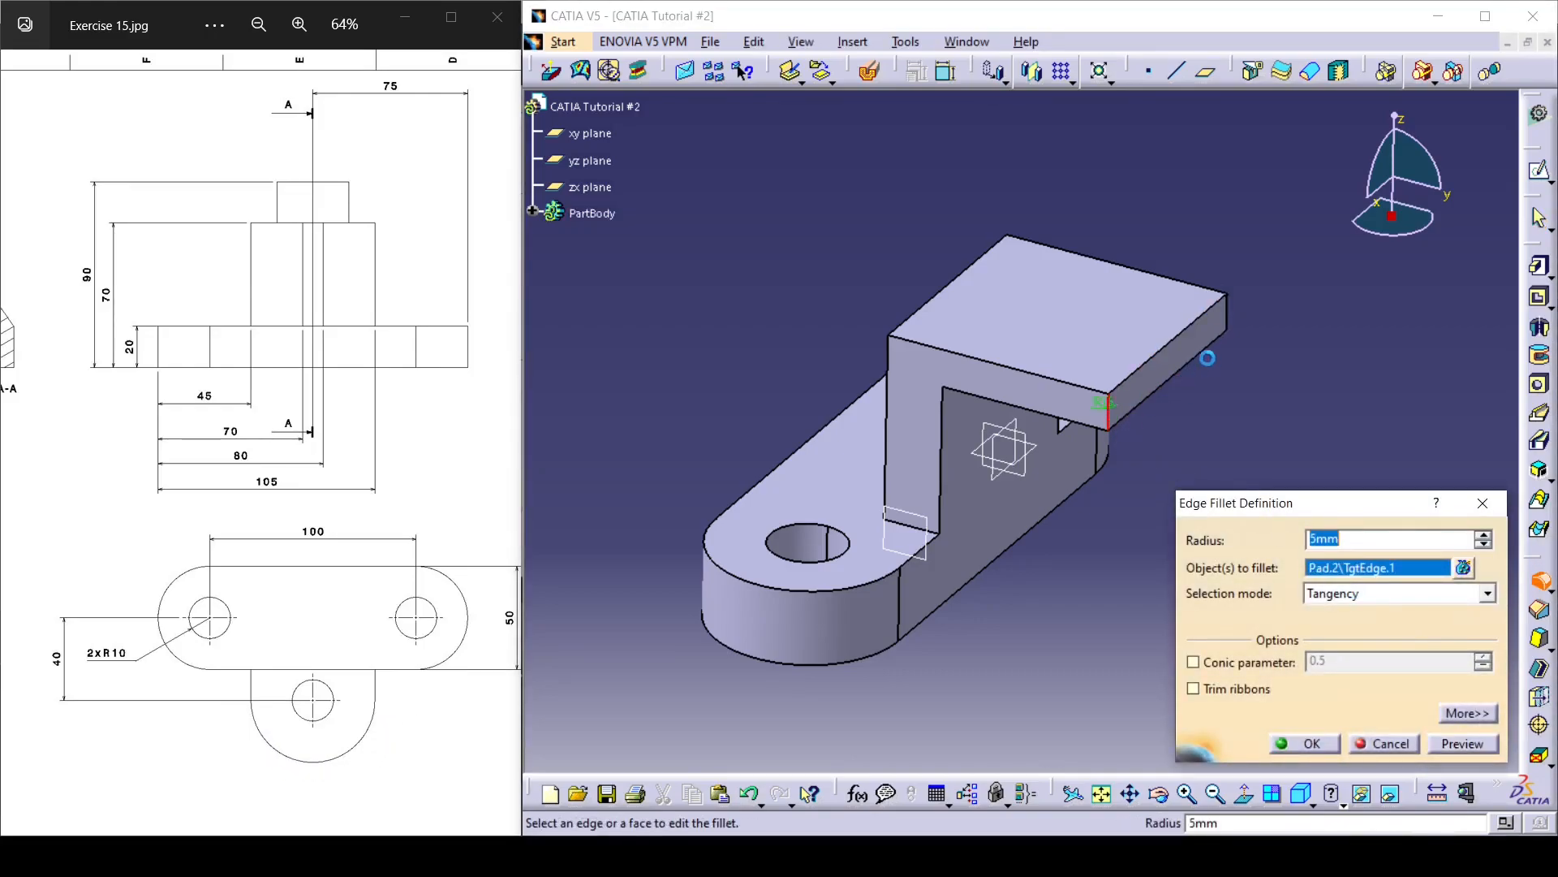
{"action": "left_click", "coordinate": [1226, 313]}
{"action": "type", "text": "30"}
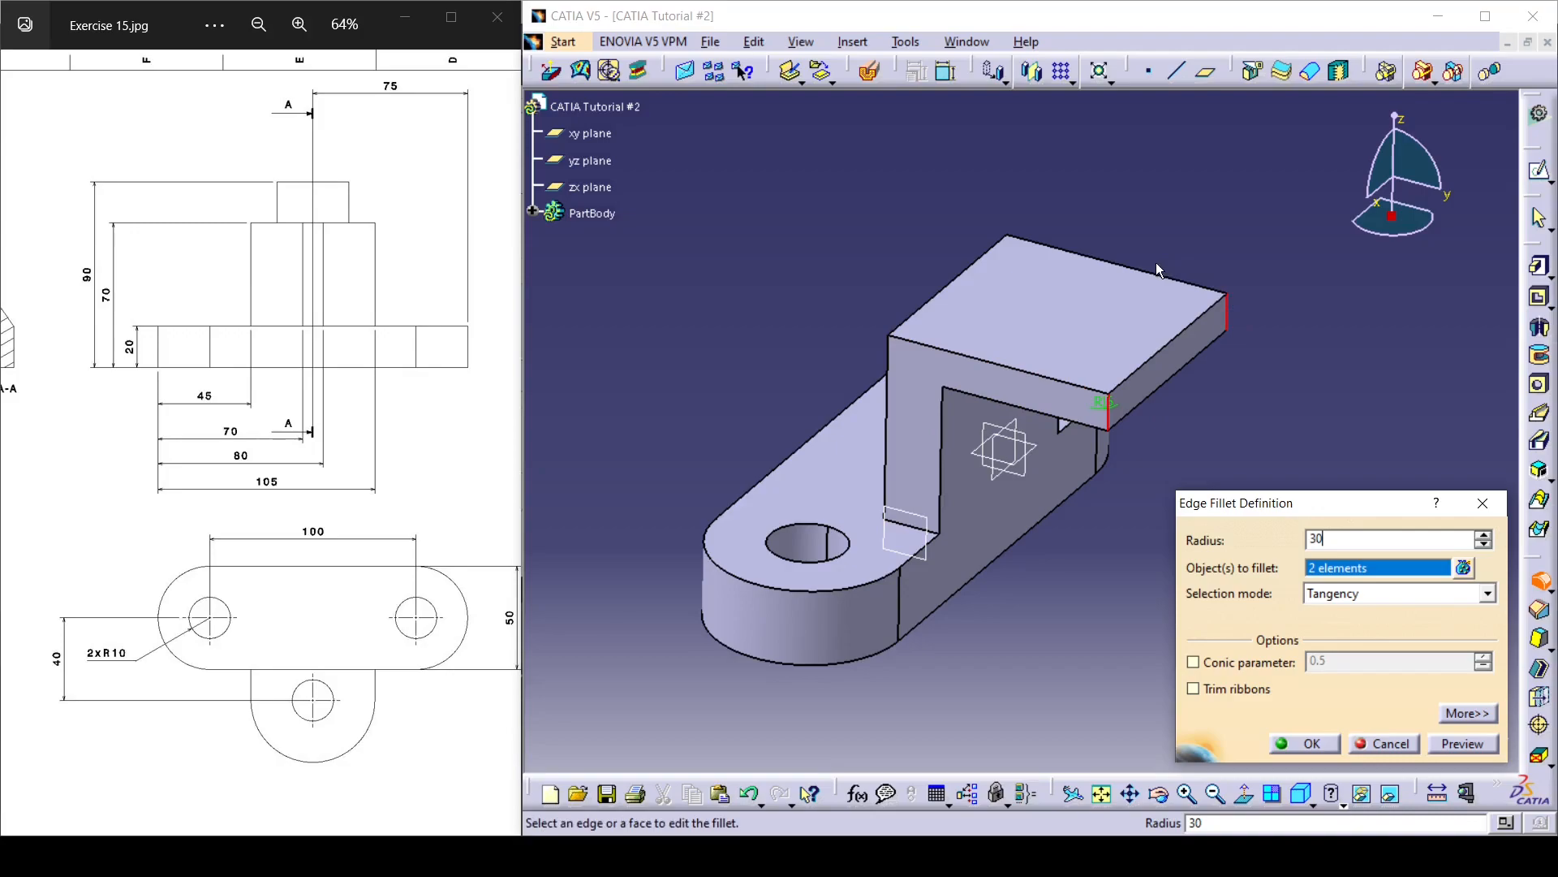
{"action": "left_click", "coordinate": [1326, 752]}
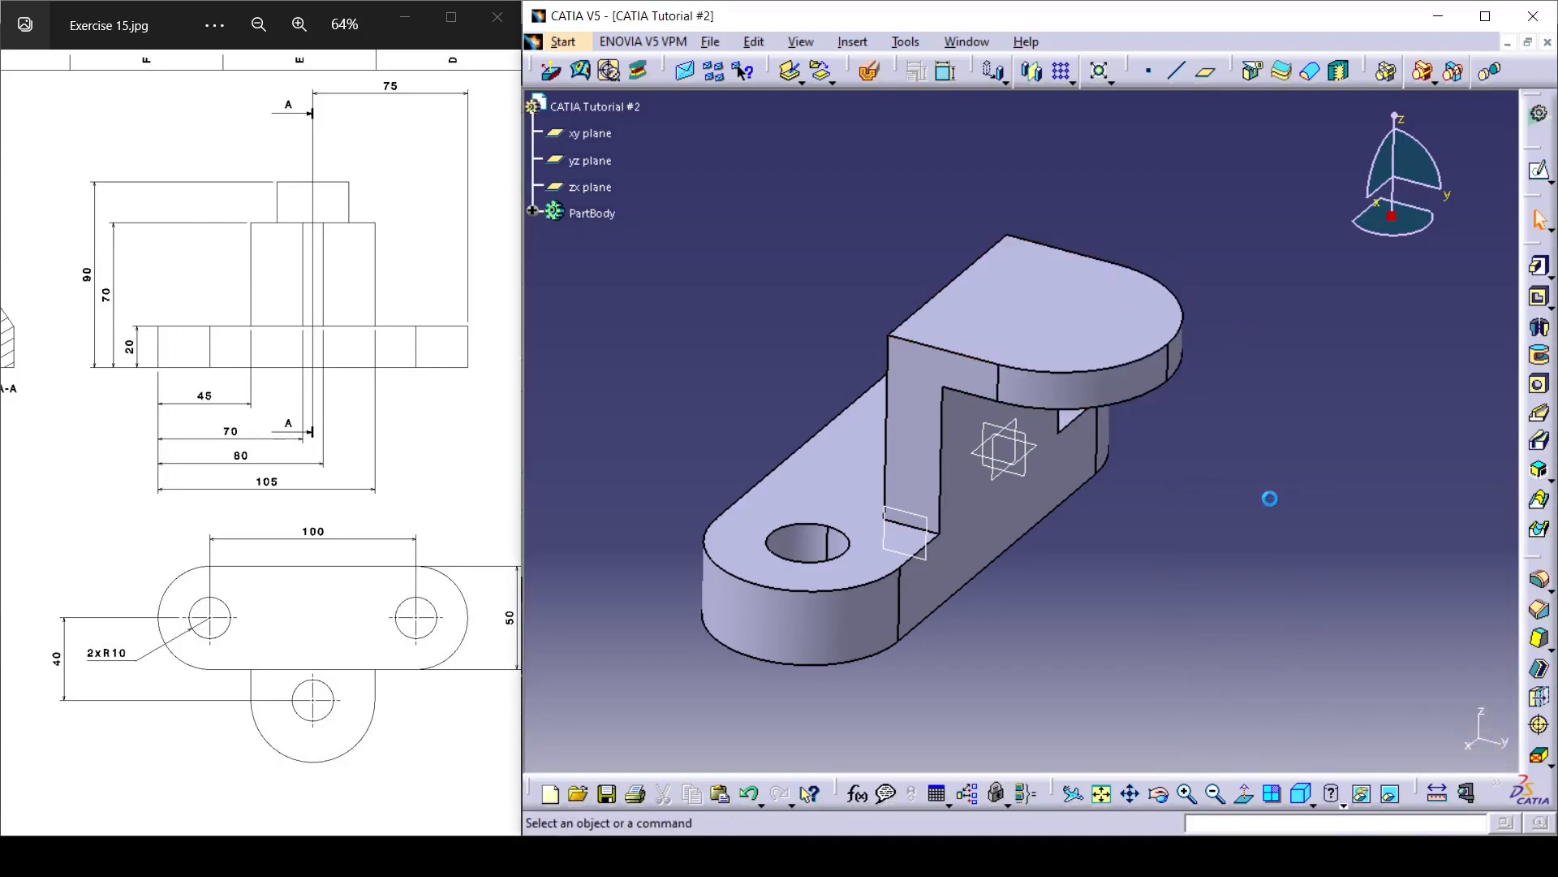
{"action": "middle_click_drag", "start_coordinate": [1075, 390], "coordinate": [1118, 386]}
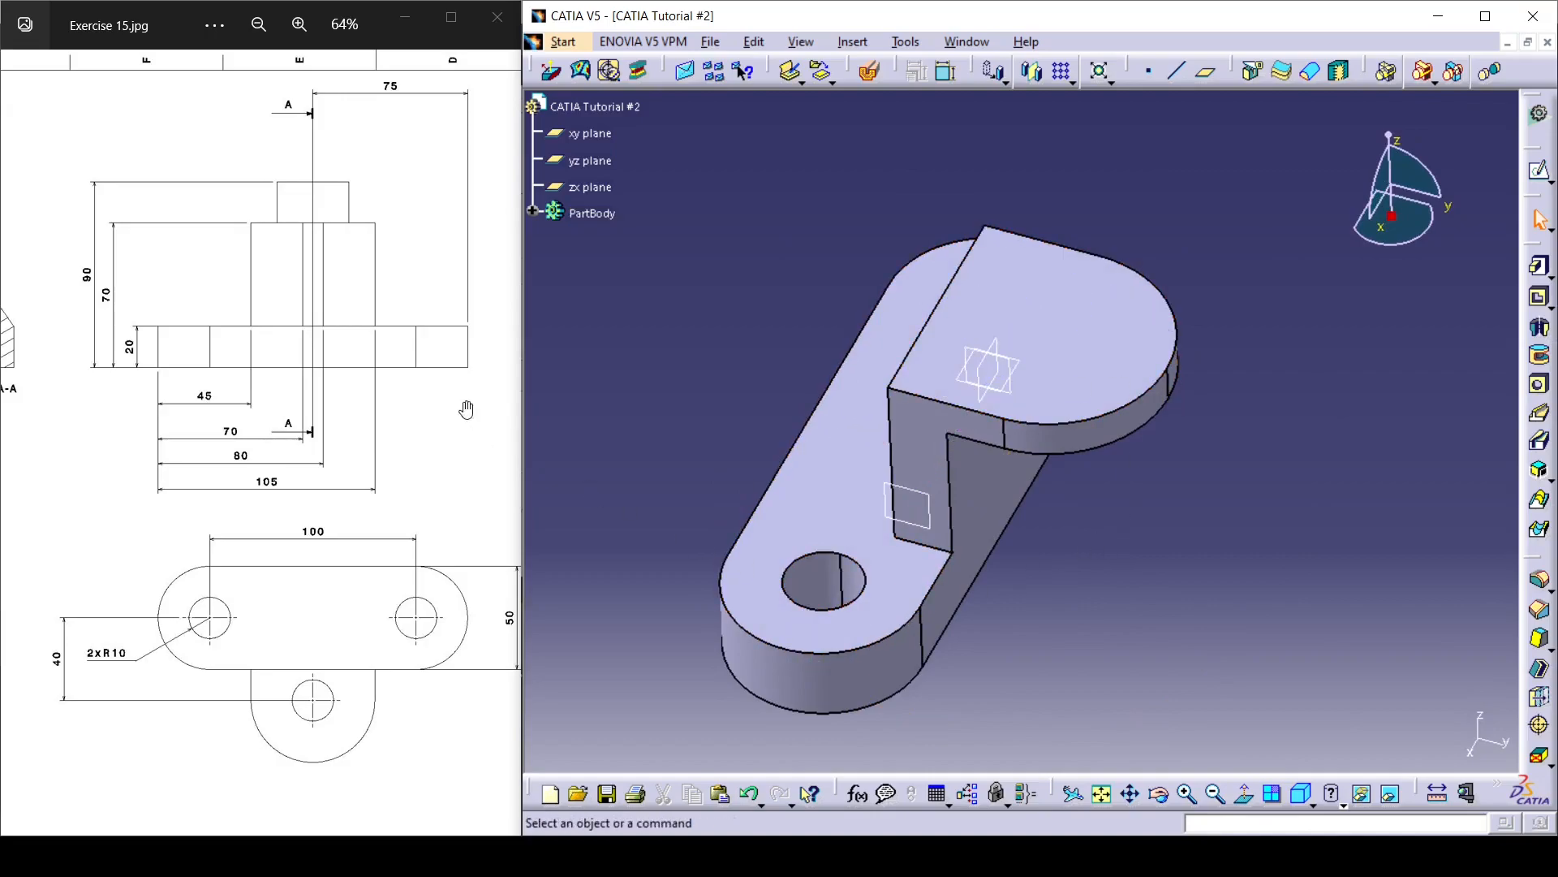
Step: Sketch a circle about 16 mm in diameter on the top face of the rounded arm
{"action": "left_click_drag", "start_coordinate": [81, 392], "coordinate": [316, 382]}
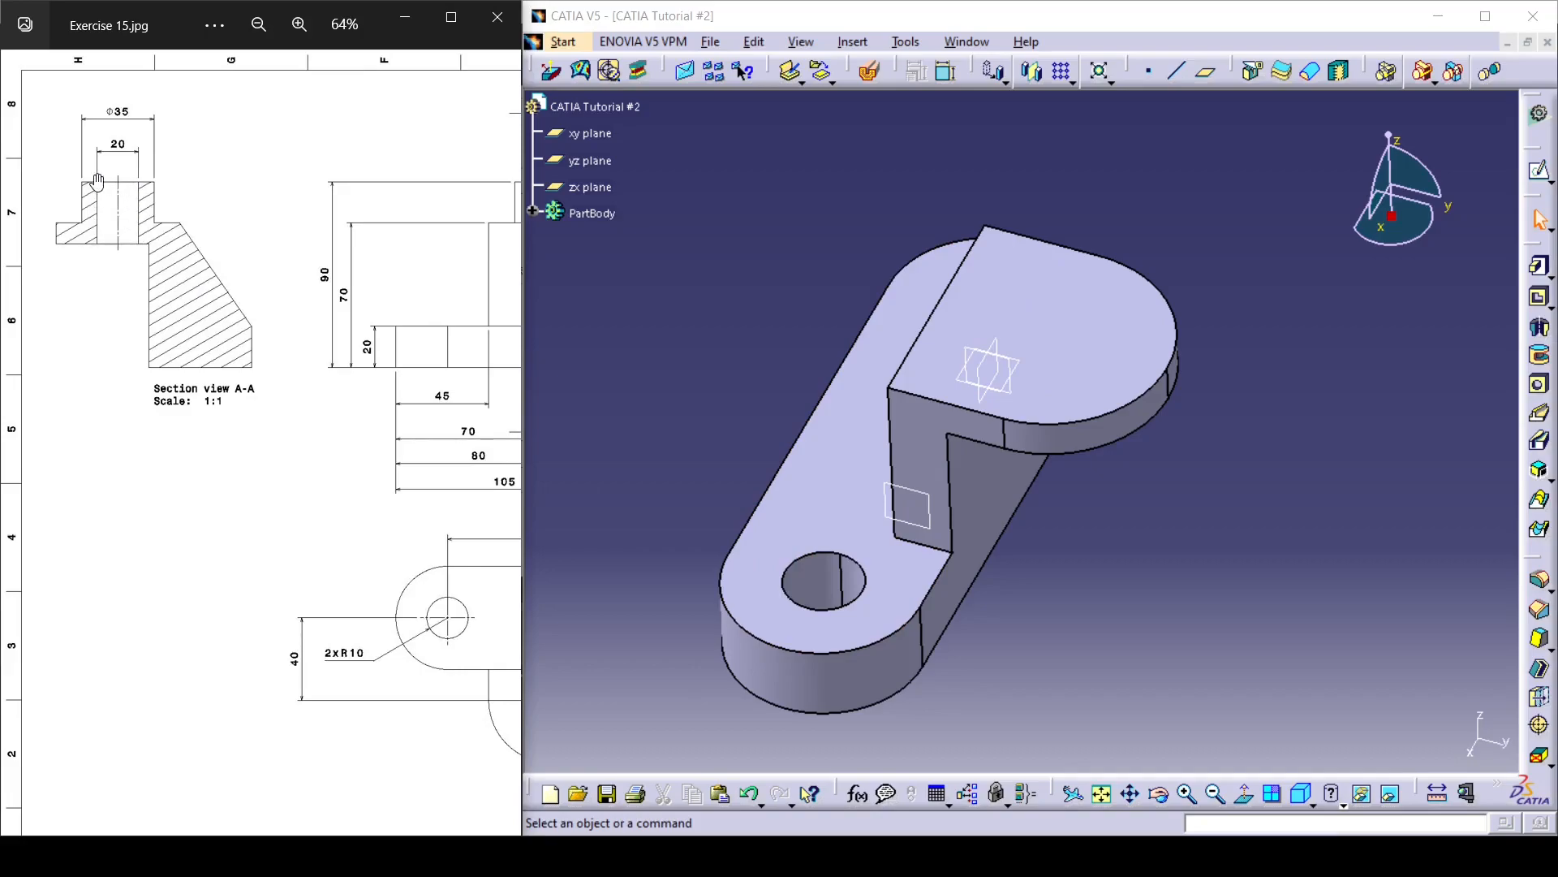
{"action": "left_click", "coordinate": [1537, 171]}
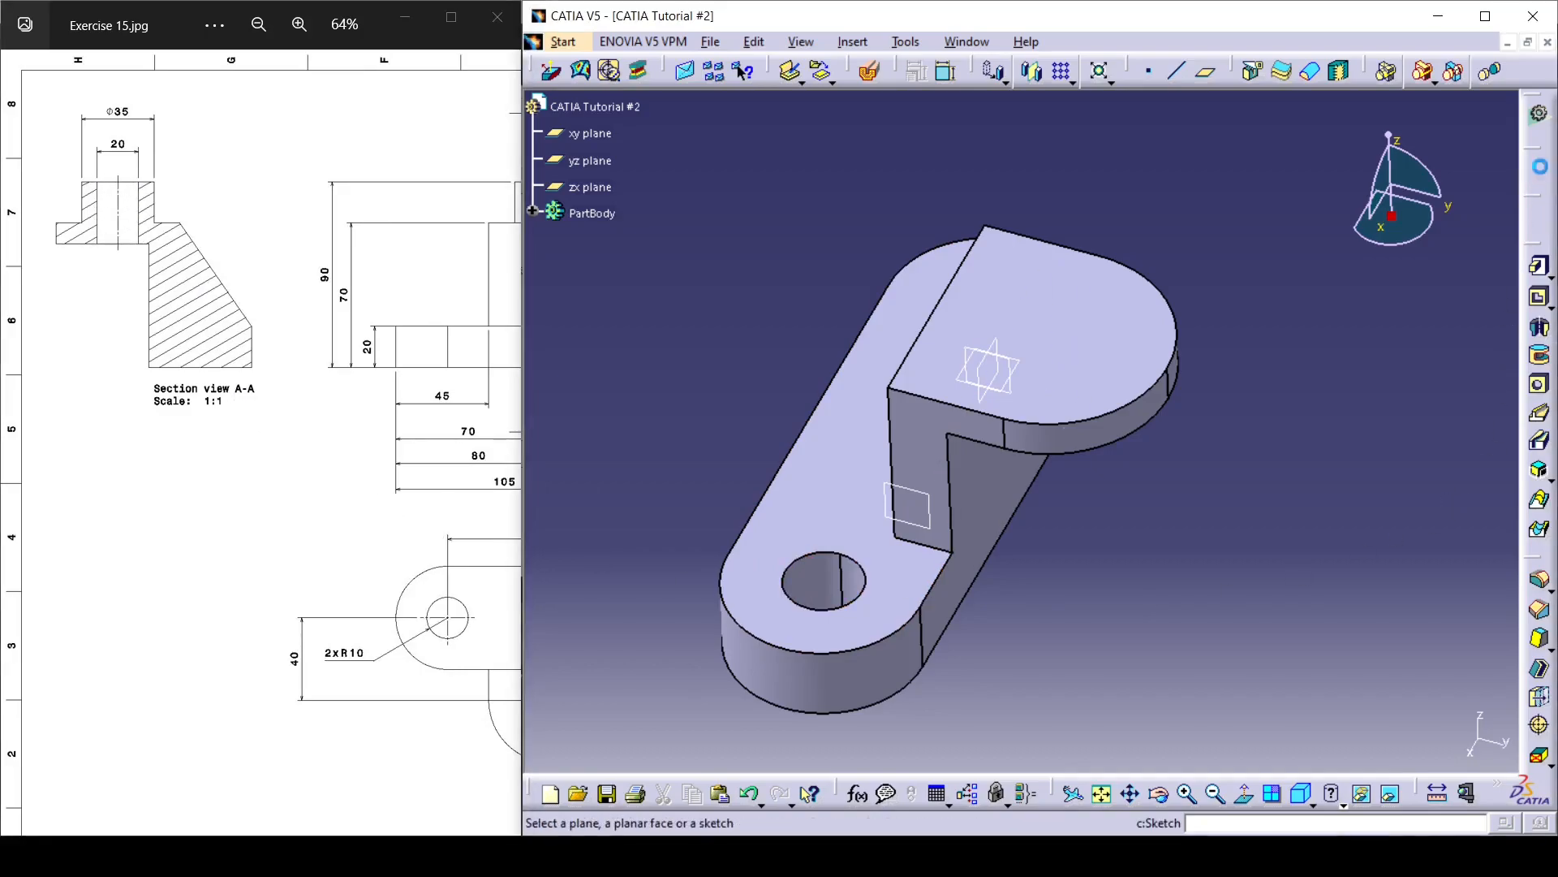
{"action": "left_click", "coordinate": [1094, 302]}
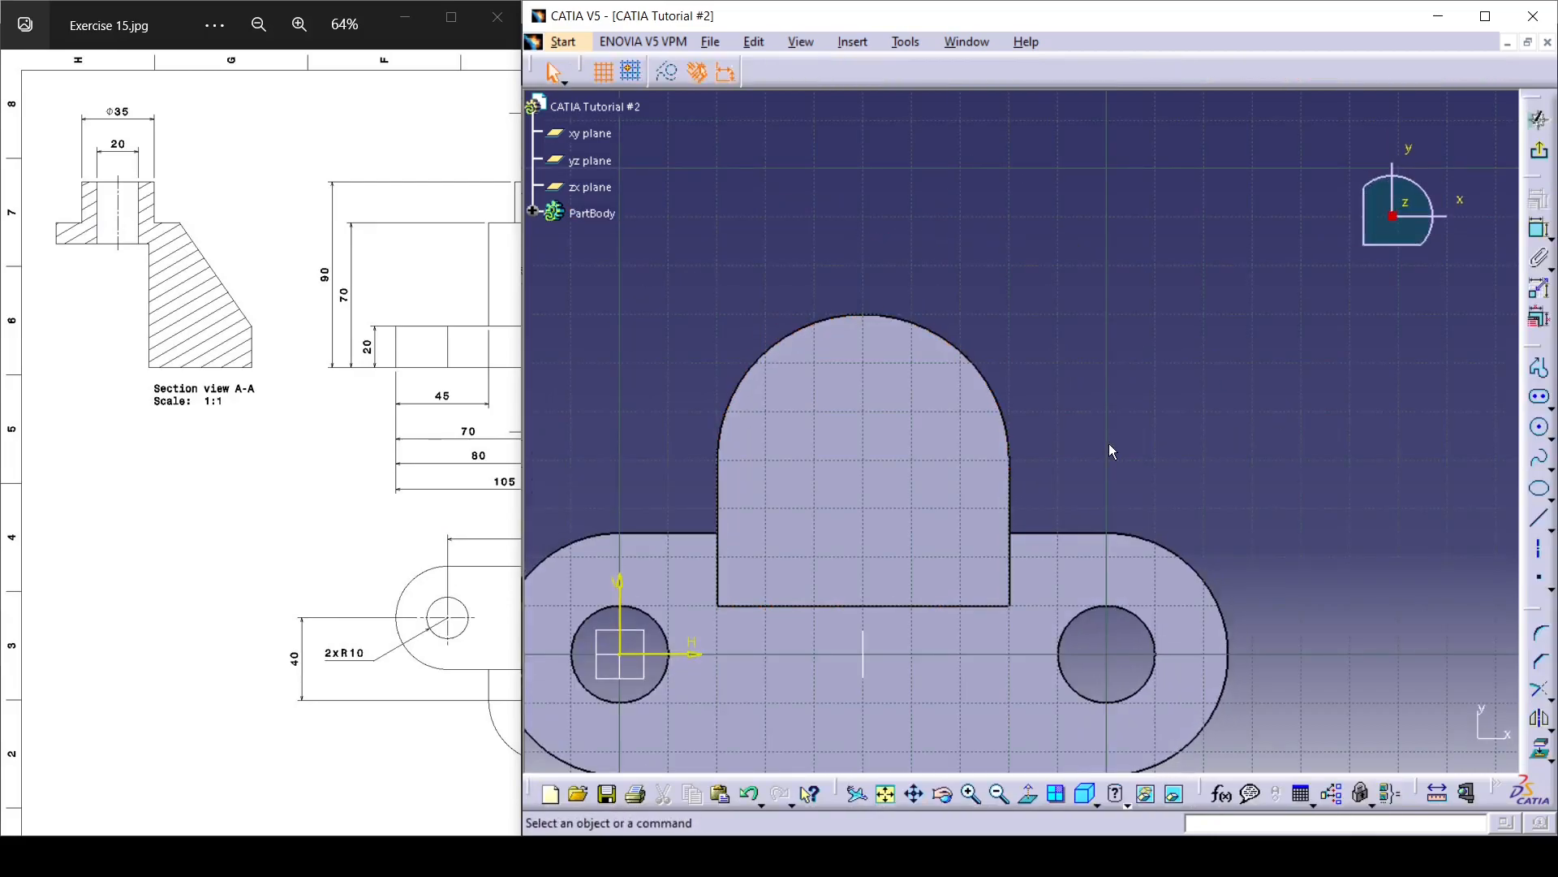
{"action": "left_click", "coordinate": [1540, 425]}
{"action": "left_click", "coordinate": [917, 376]}
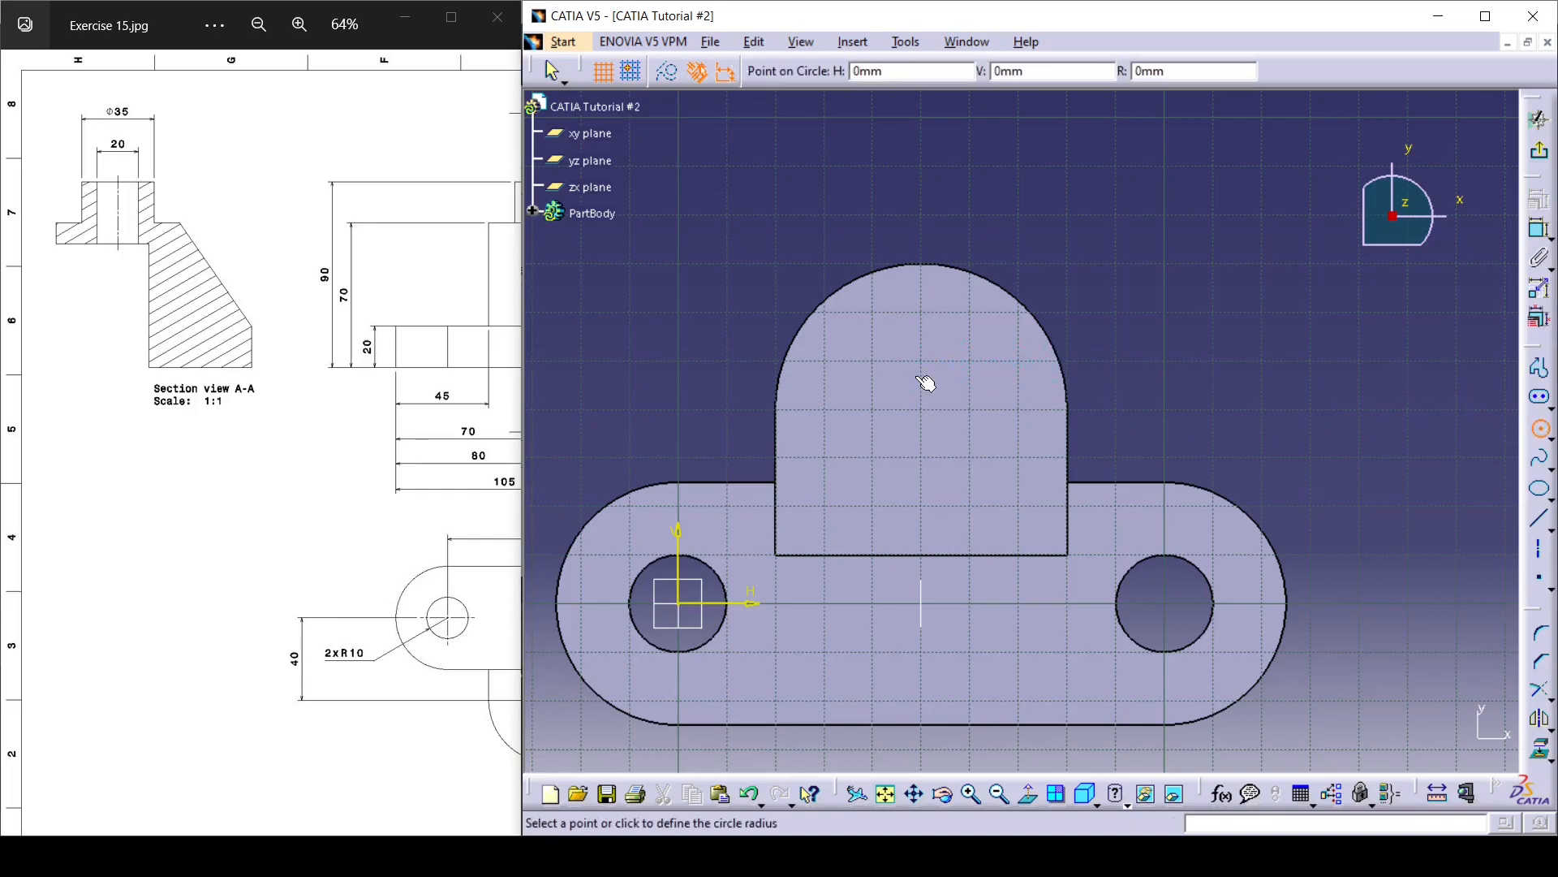
{"action": "left_click", "coordinate": [943, 382]}
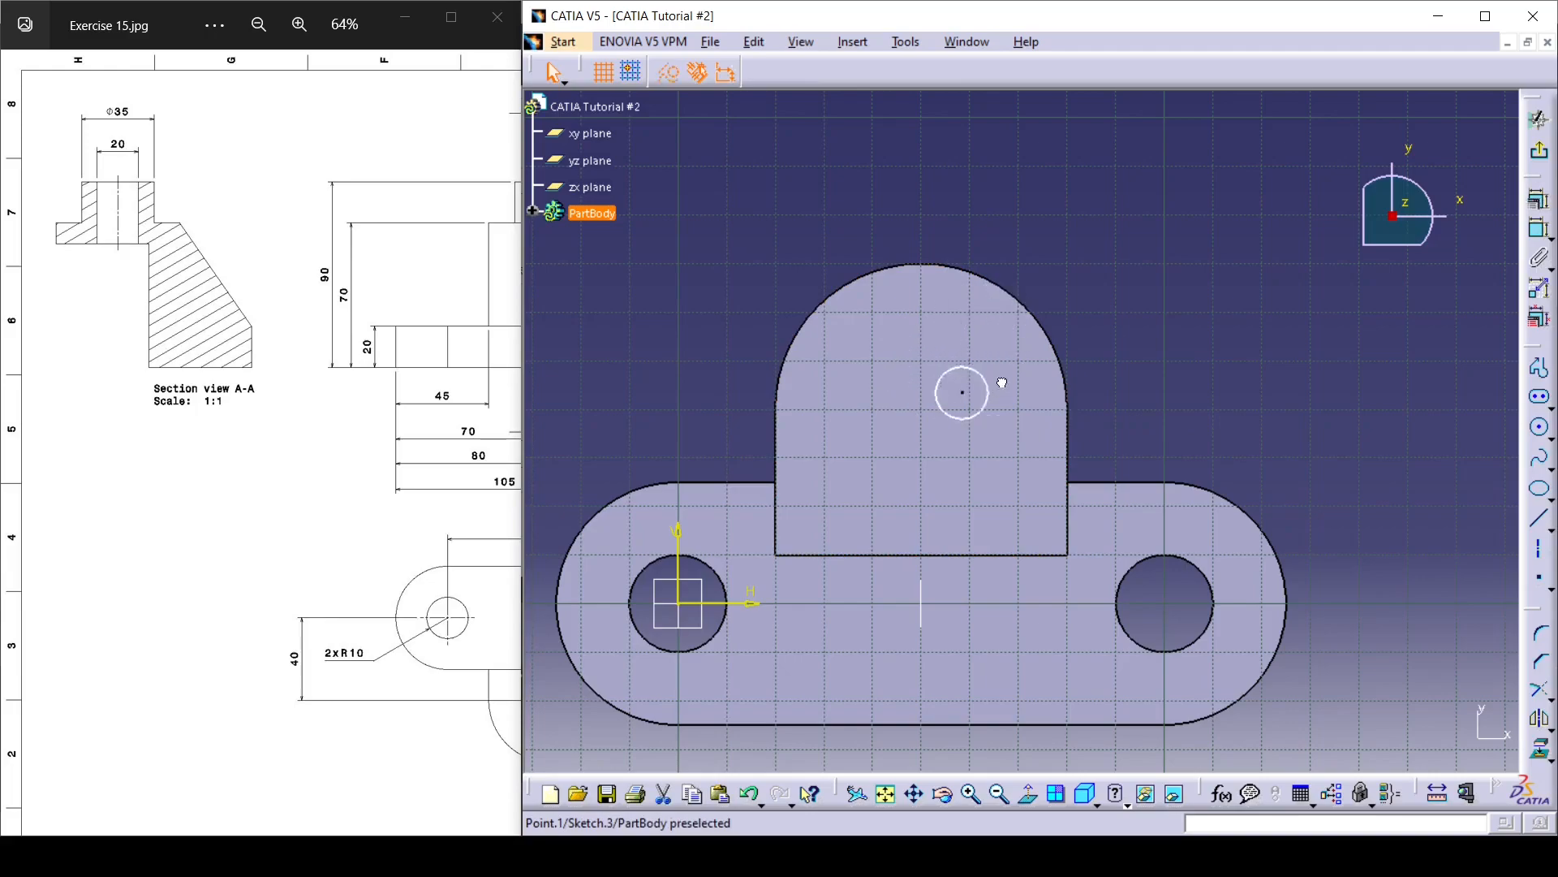
{"action": "mouse_move", "coordinate": [909, 380]}
{"action": "left_mouse_down"}
{"action": "mouse_move", "coordinate": [1006, 307]}
{"action": "mouse_move", "coordinate": [946, 321]}
{"action": "mouse_move", "coordinate": [913, 367]}
{"action": "left_mouse_up"}
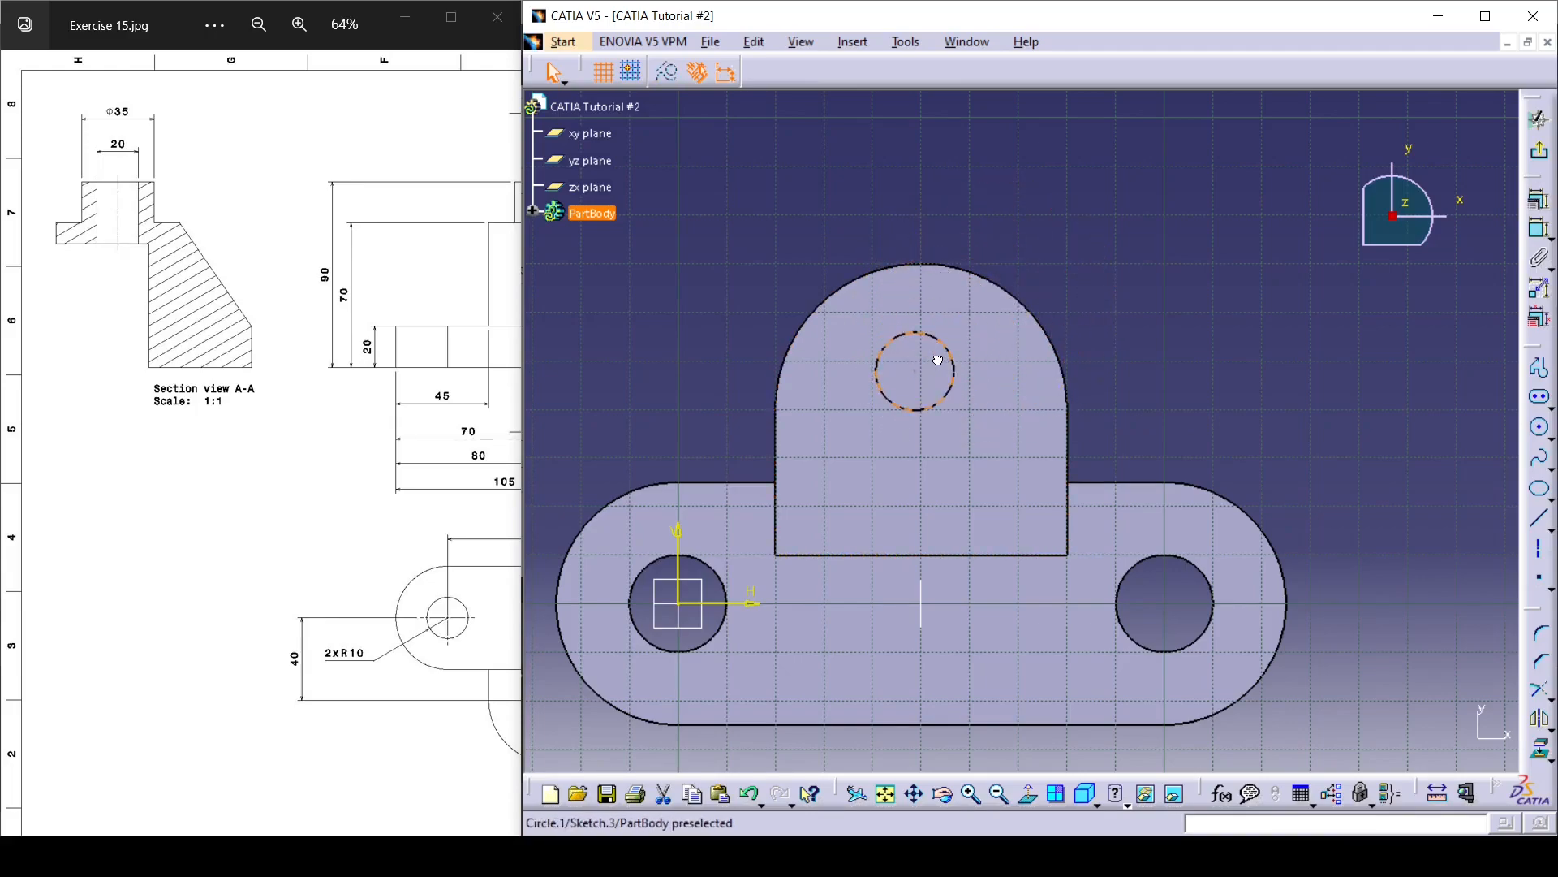
Step: Dimension the circle's diameter and set it to 20 mm
{"action": "left_click", "coordinate": [1540, 230]}
{"action": "left_click", "coordinate": [954, 367]}
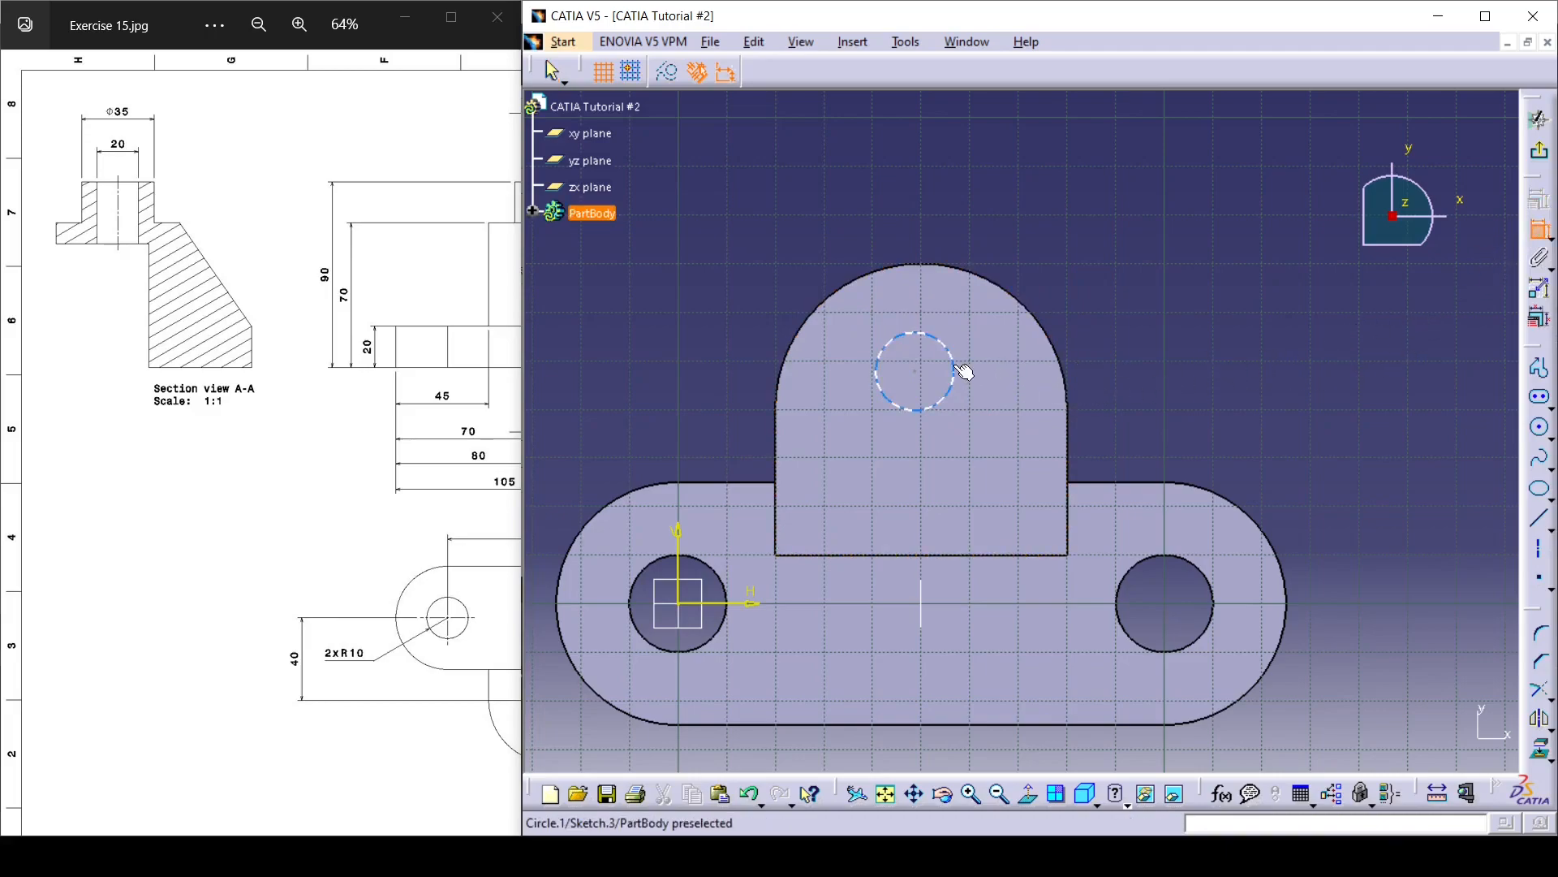
{"action": "left_click", "coordinate": [1069, 268]}
{"action": "double_click", "coordinate": [1073, 264]}
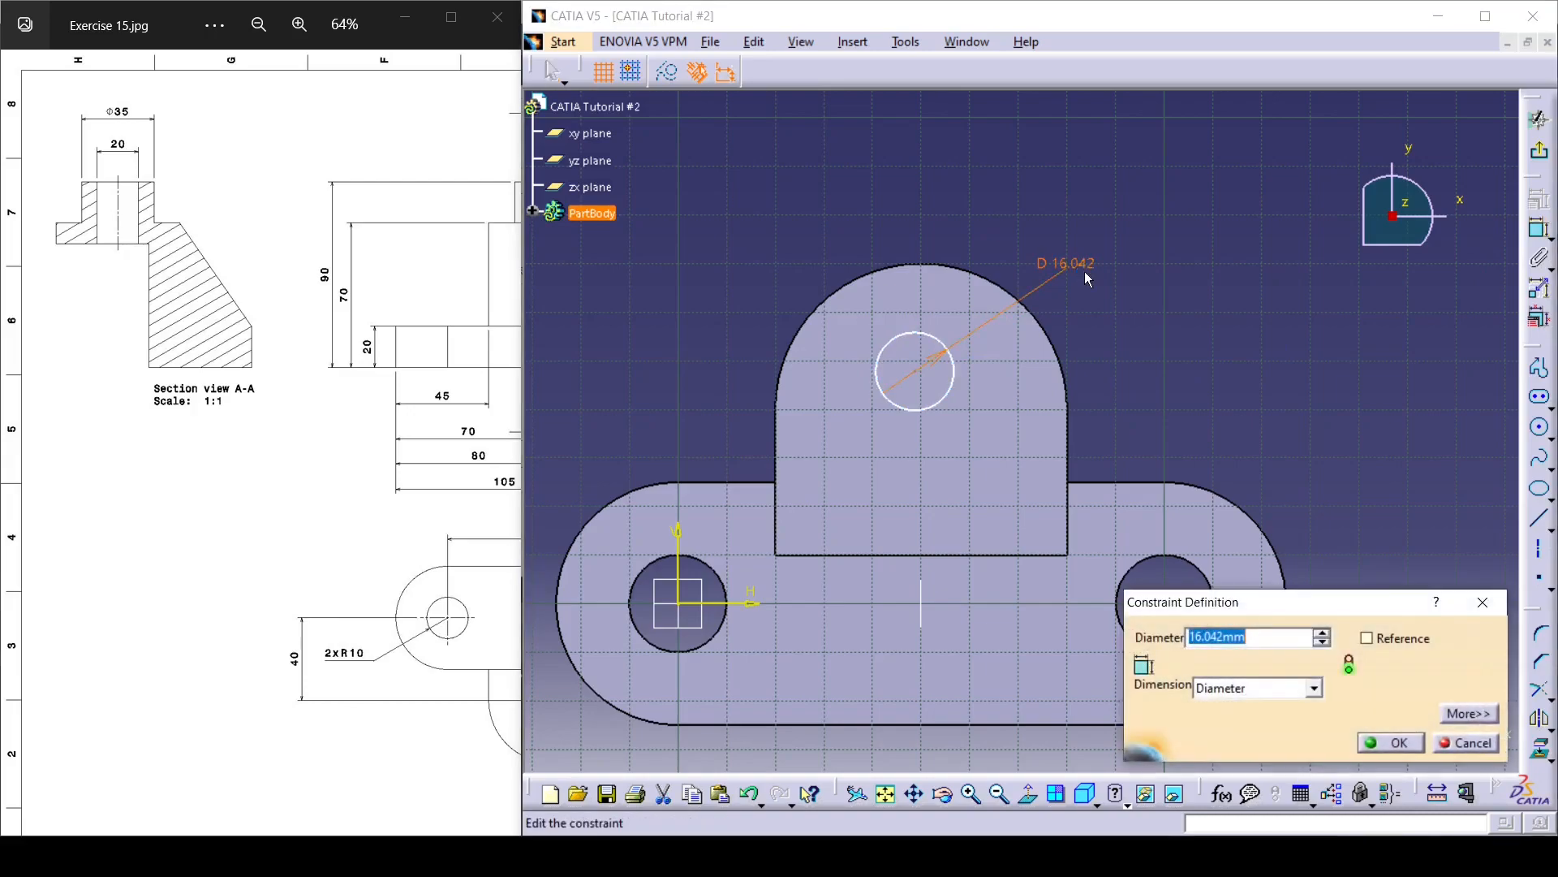
{"action": "type", "text": "20"}
{"action": "key", "text": "Return"}
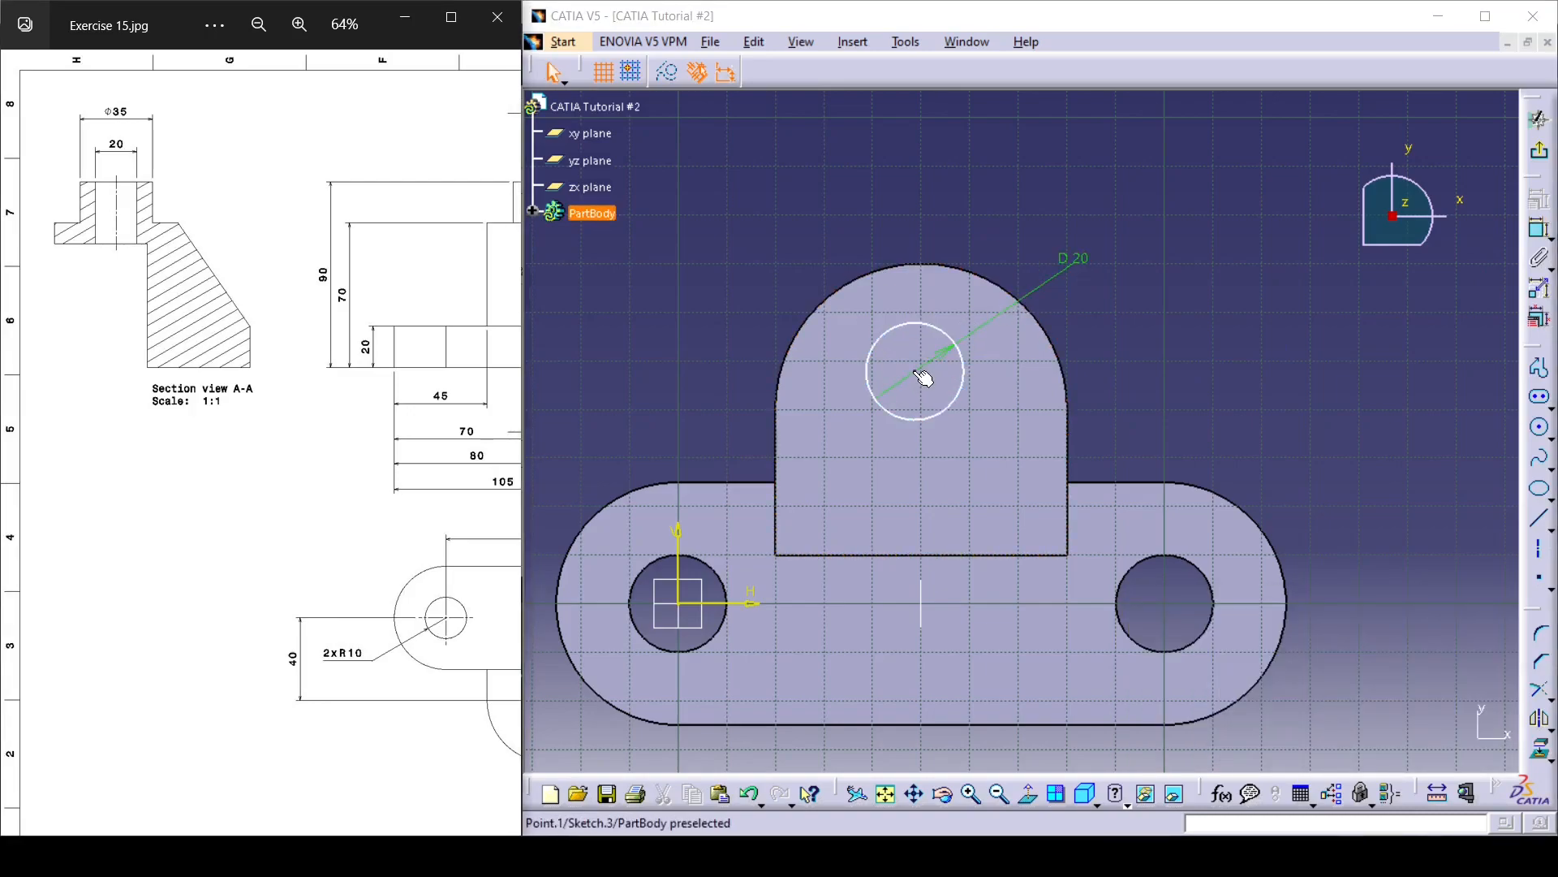
Step: Make the circle's centre coincident with the reference plane midway between the base's two holes
{"action": "mouse_move", "coordinate": [953, 375]}
{"action": "left_mouse_down"}
{"action": "mouse_move", "coordinate": [995, 375]}
{"action": "mouse_move", "coordinate": [828, 376]}
{"action": "mouse_move", "coordinate": [1015, 376]}
{"action": "mouse_move", "coordinate": [869, 376]}
{"action": "mouse_move", "coordinate": [918, 376]}
{"action": "left_mouse_up"}
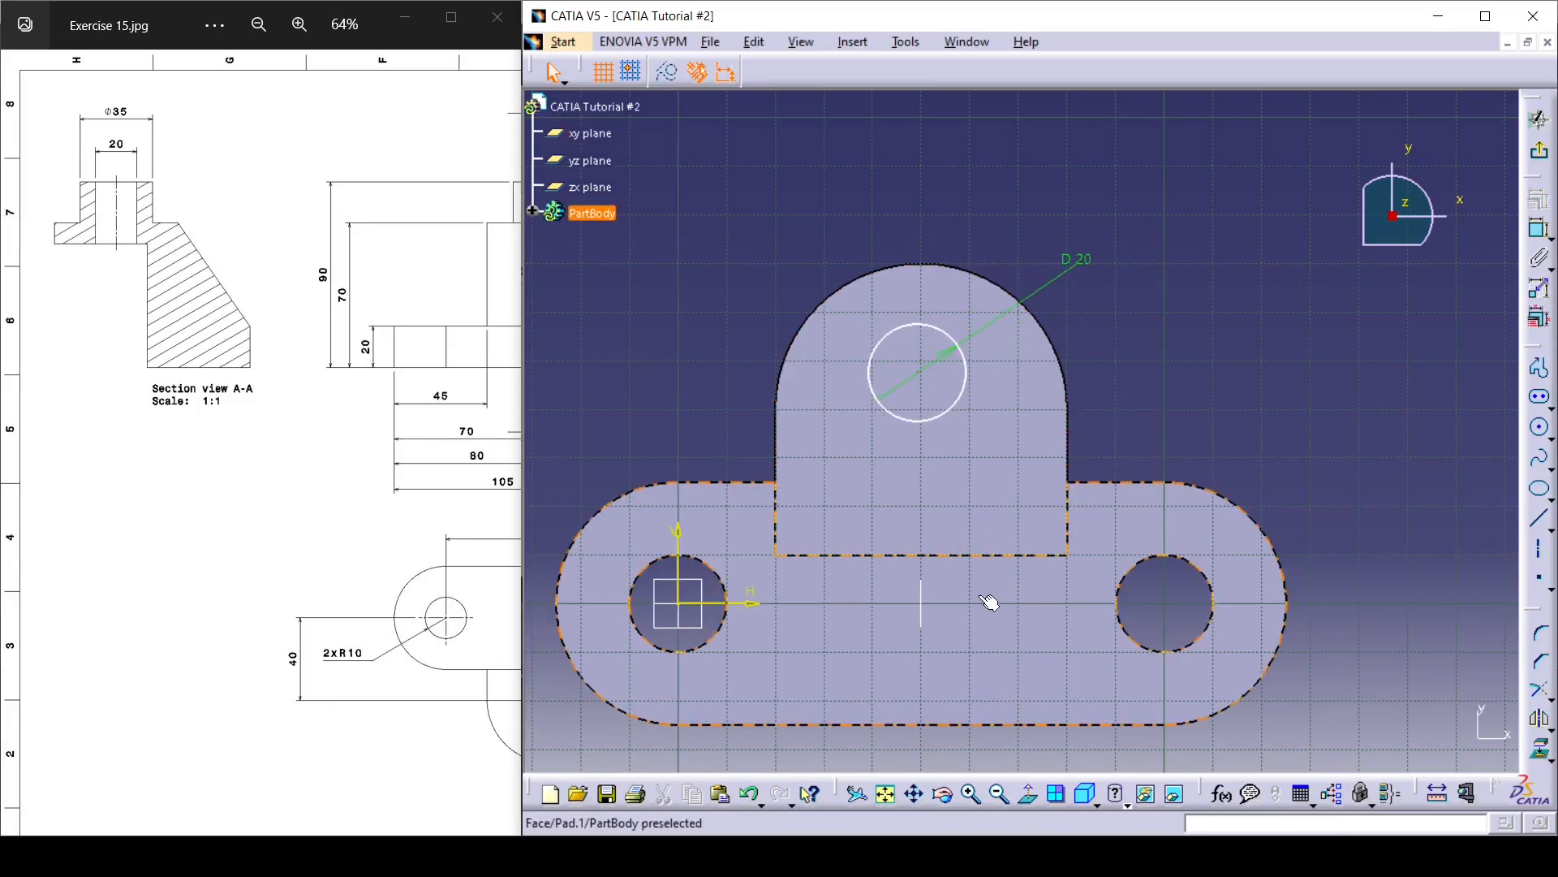
{"action": "left_click", "coordinate": [926, 638]}
{"action": "left_click", "coordinate": [919, 374]}
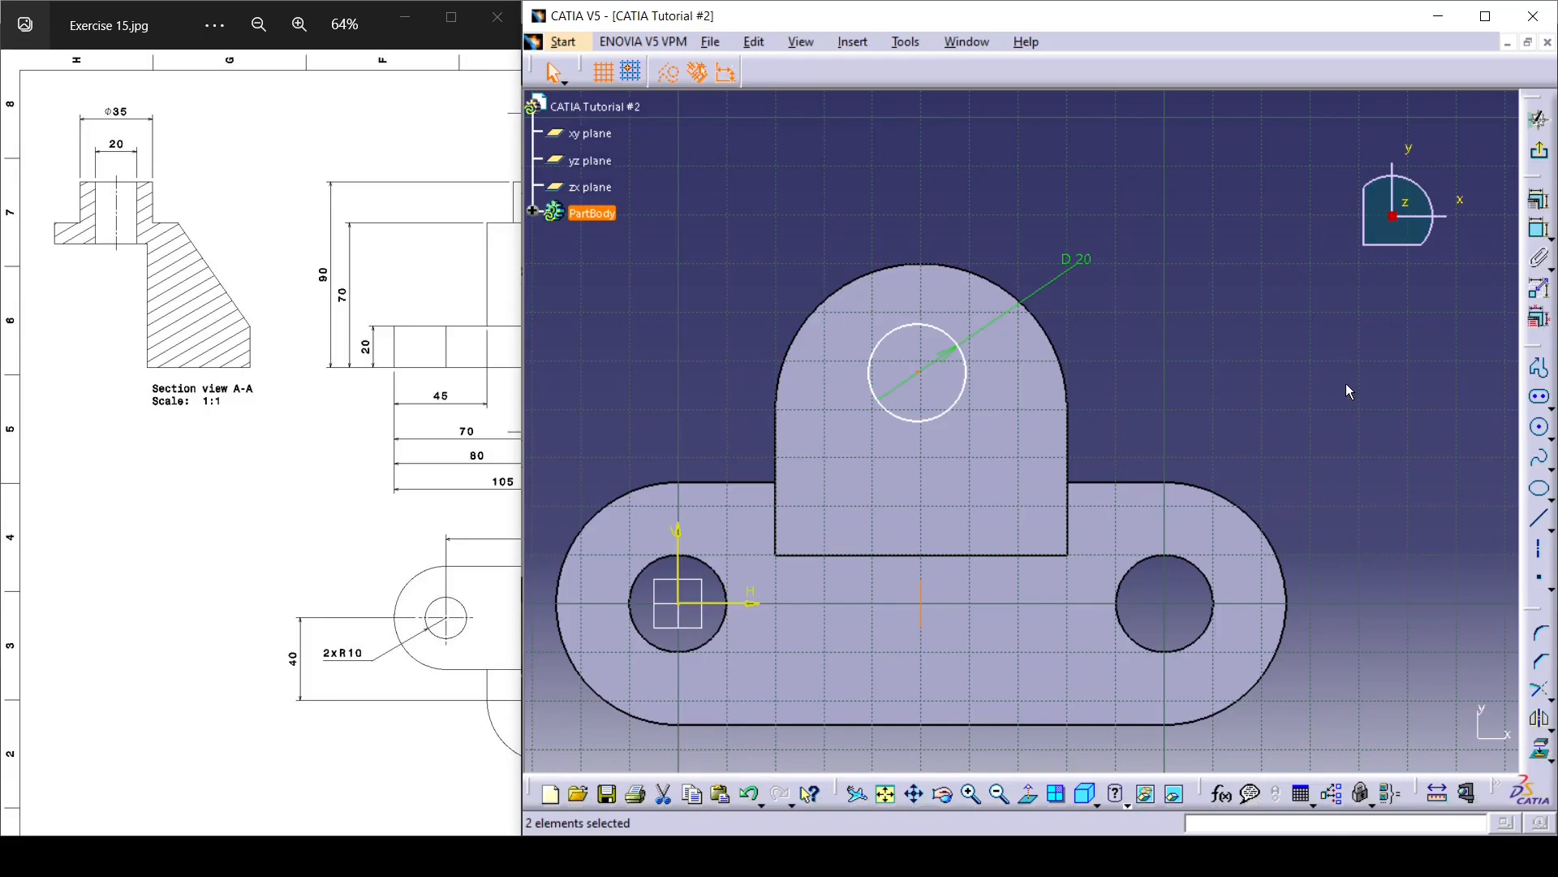
{"action": "left_click", "coordinate": [1538, 199]}
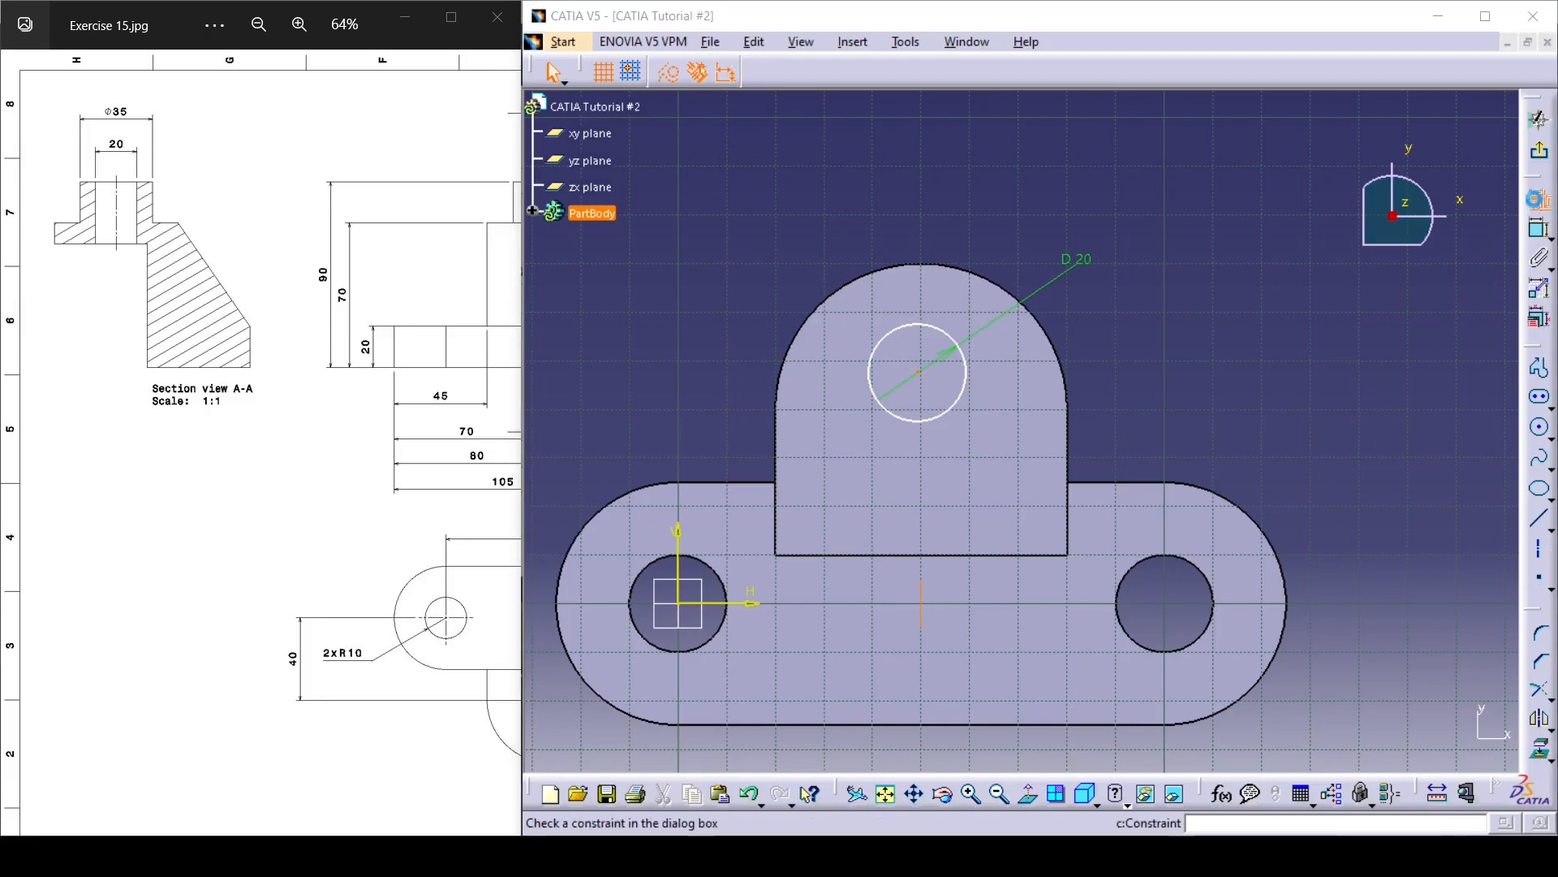
{"action": "left_click", "coordinate": [1406, 547]}
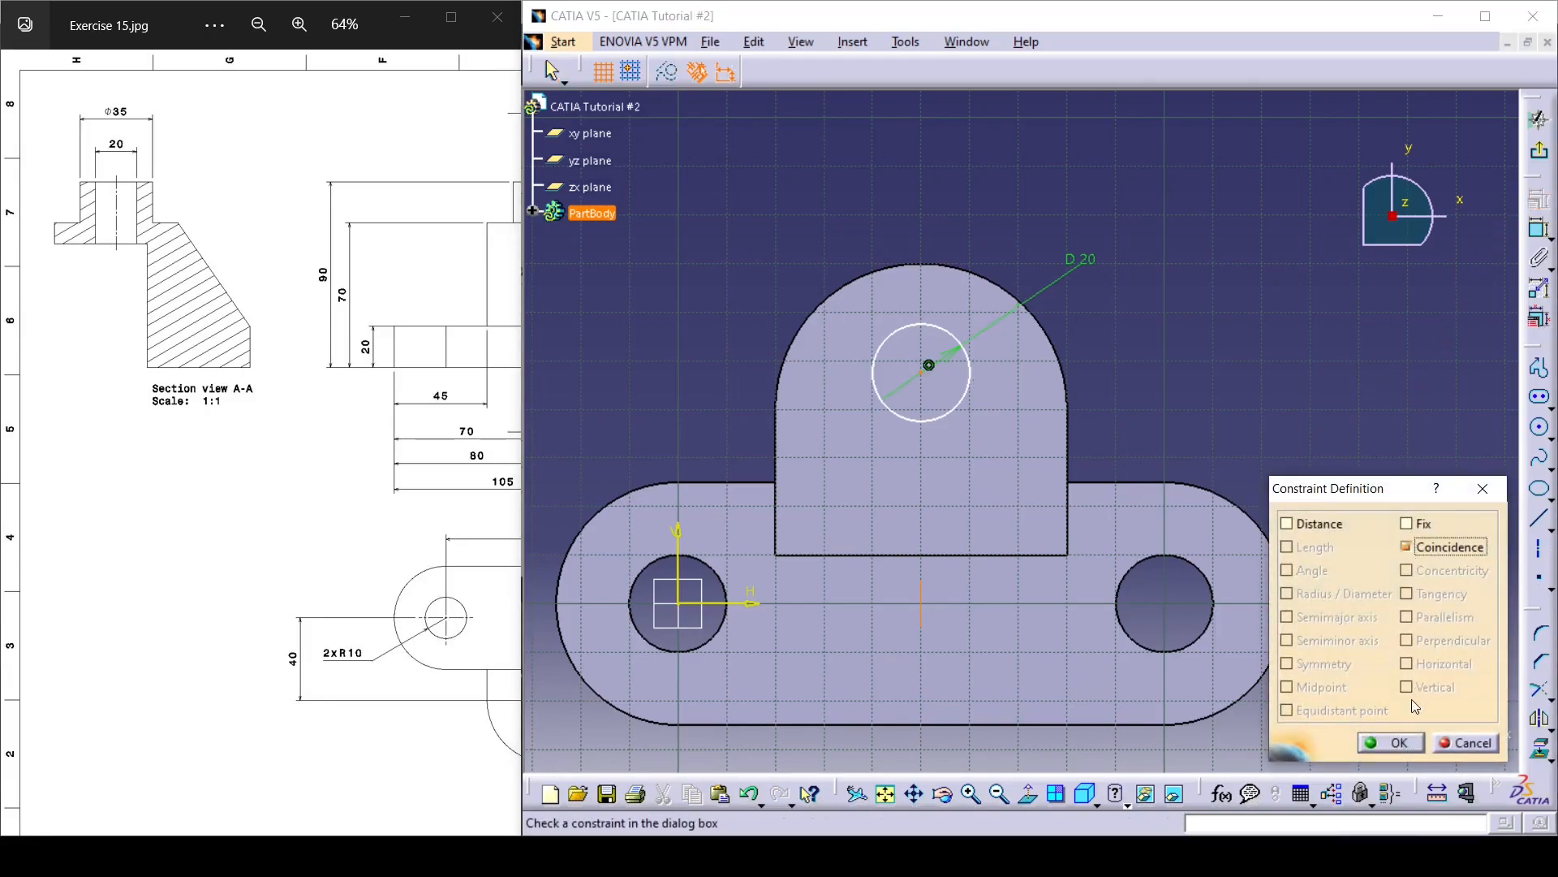
{"action": "left_click", "coordinate": [1403, 743]}
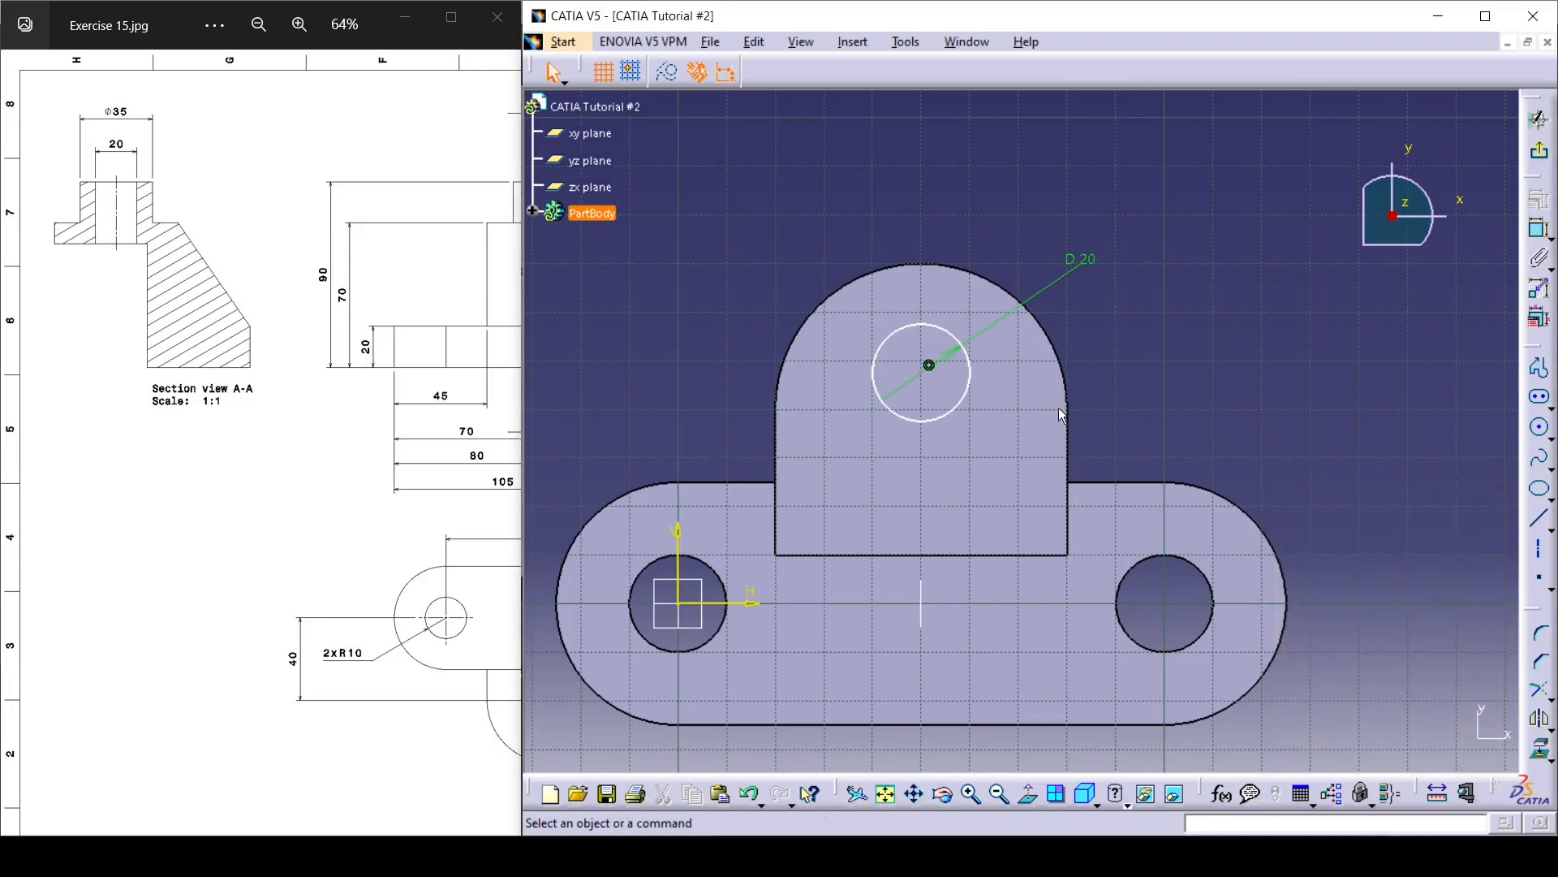
Step: Dimension the circle centre's distance from the sketch's horizontal axis, set it to 40 mm, and exit the sketch
{"action": "left_click_drag", "start_coordinate": [930, 367], "coordinate": [1186, 412]}
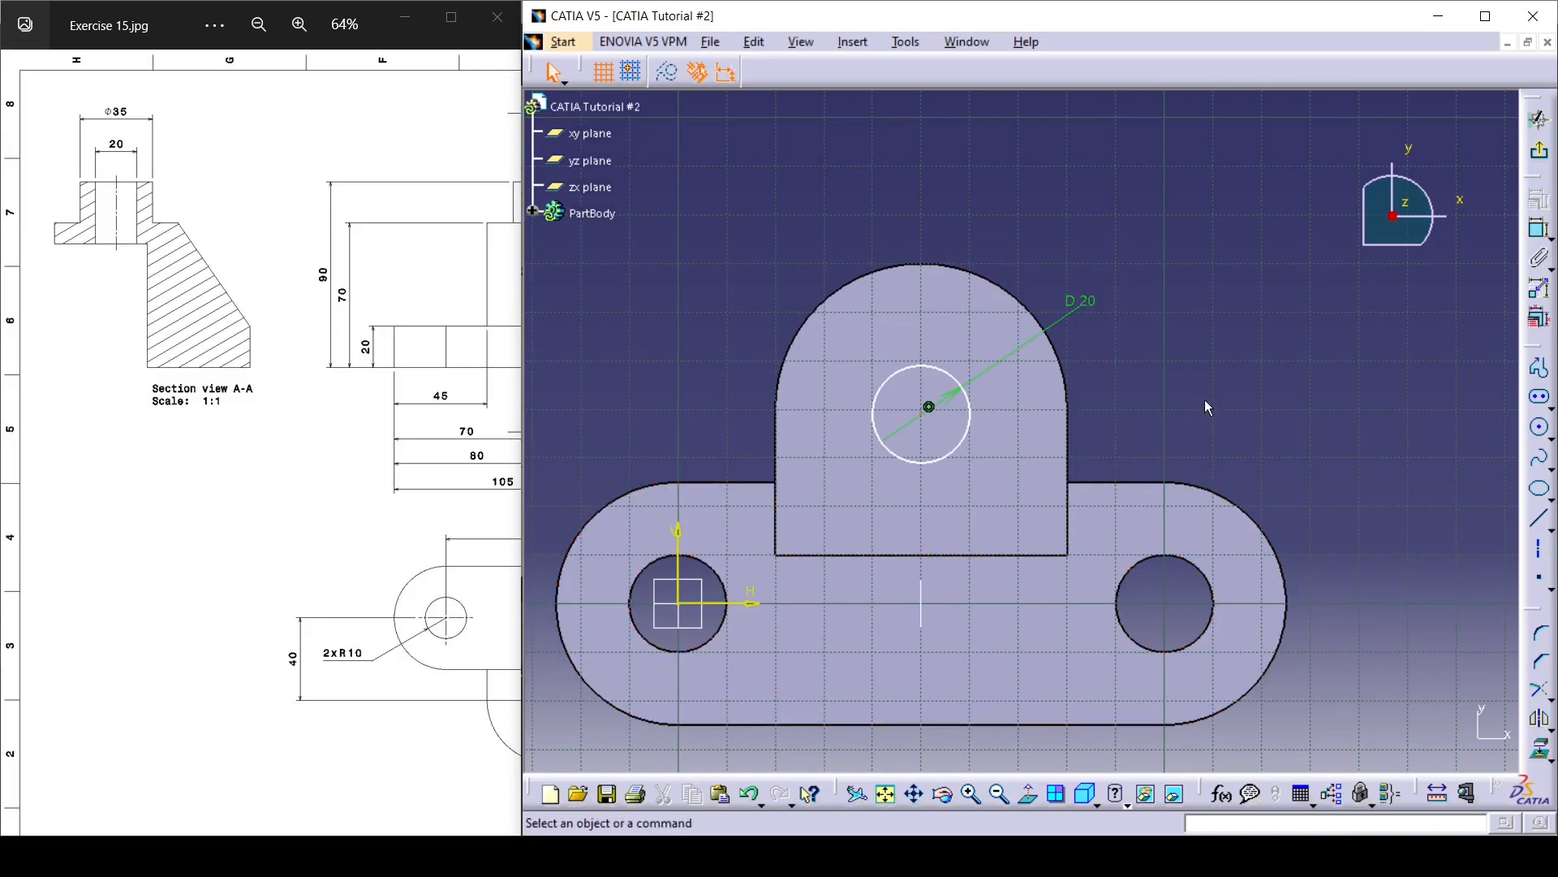
{"action": "left_click", "coordinate": [1539, 228]}
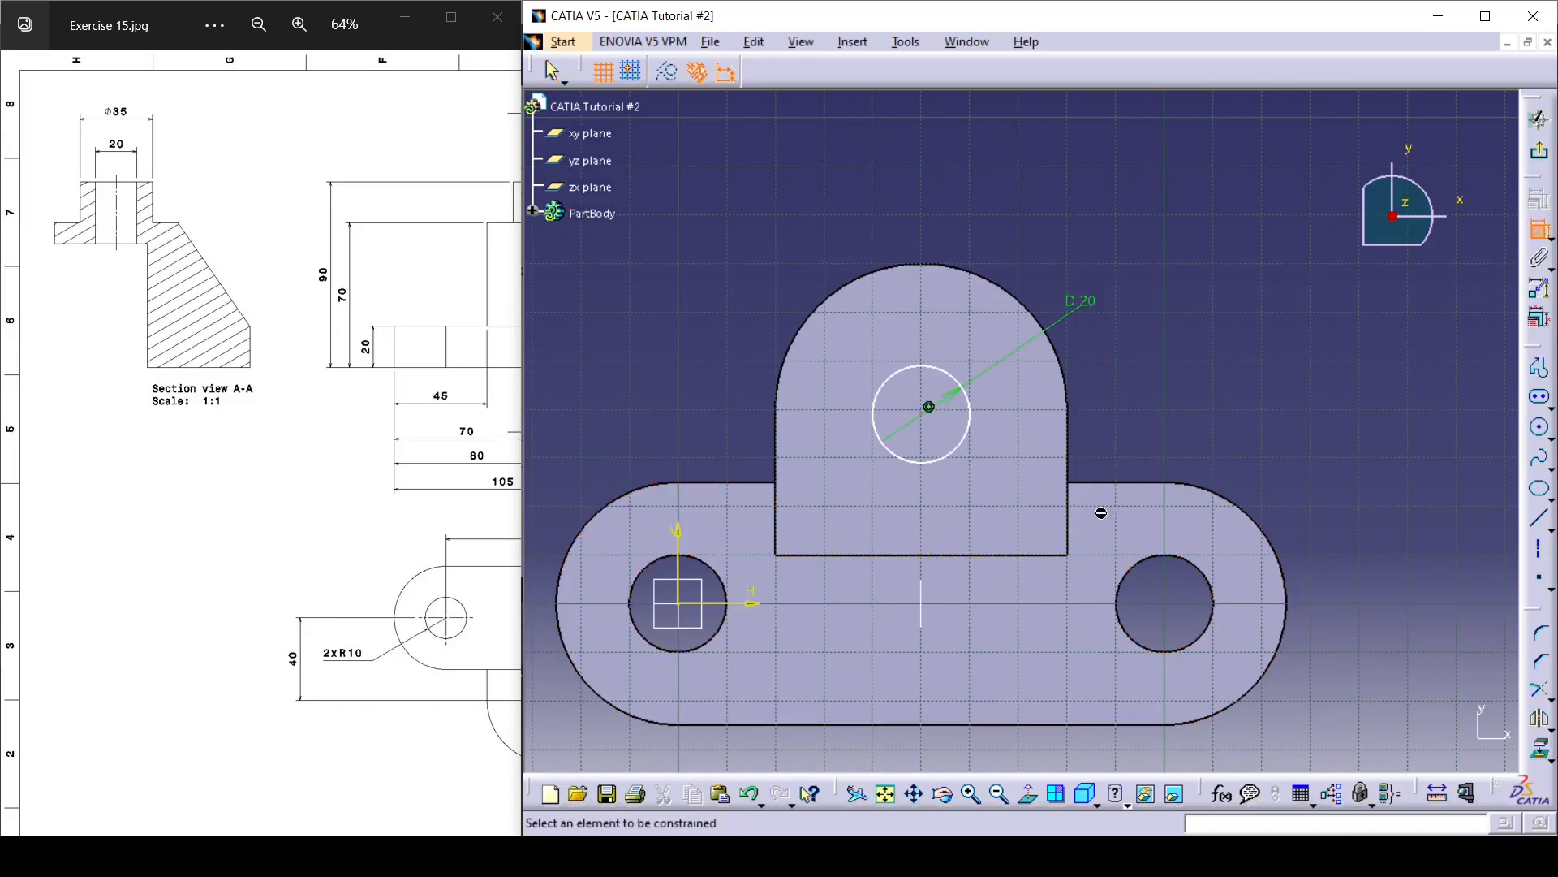
{"action": "left_click", "coordinate": [734, 606]}
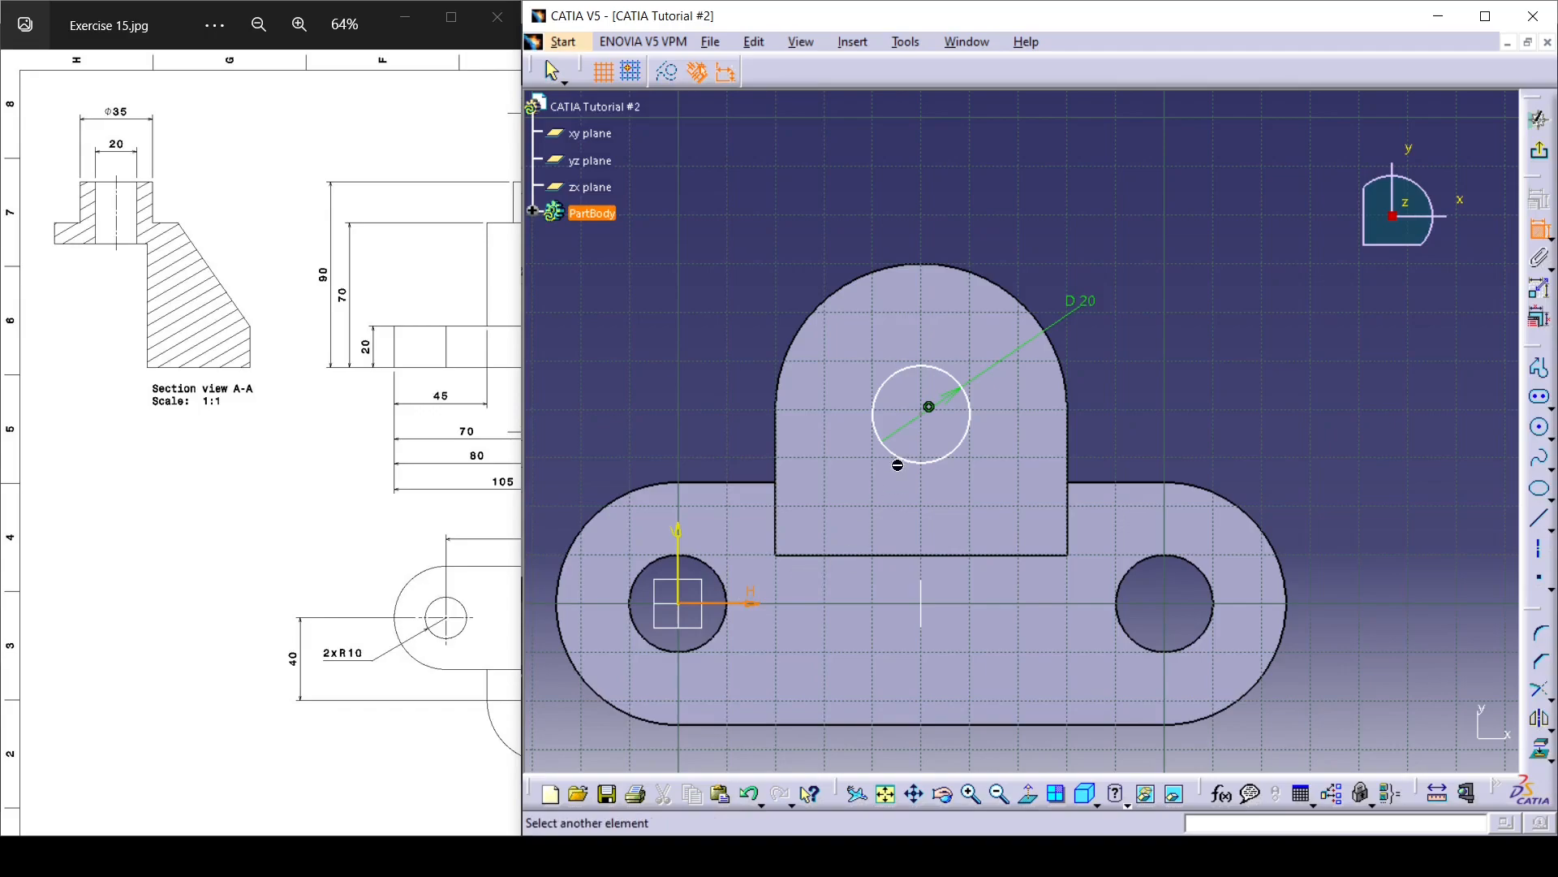
{"action": "left_click", "coordinate": [927, 413]}
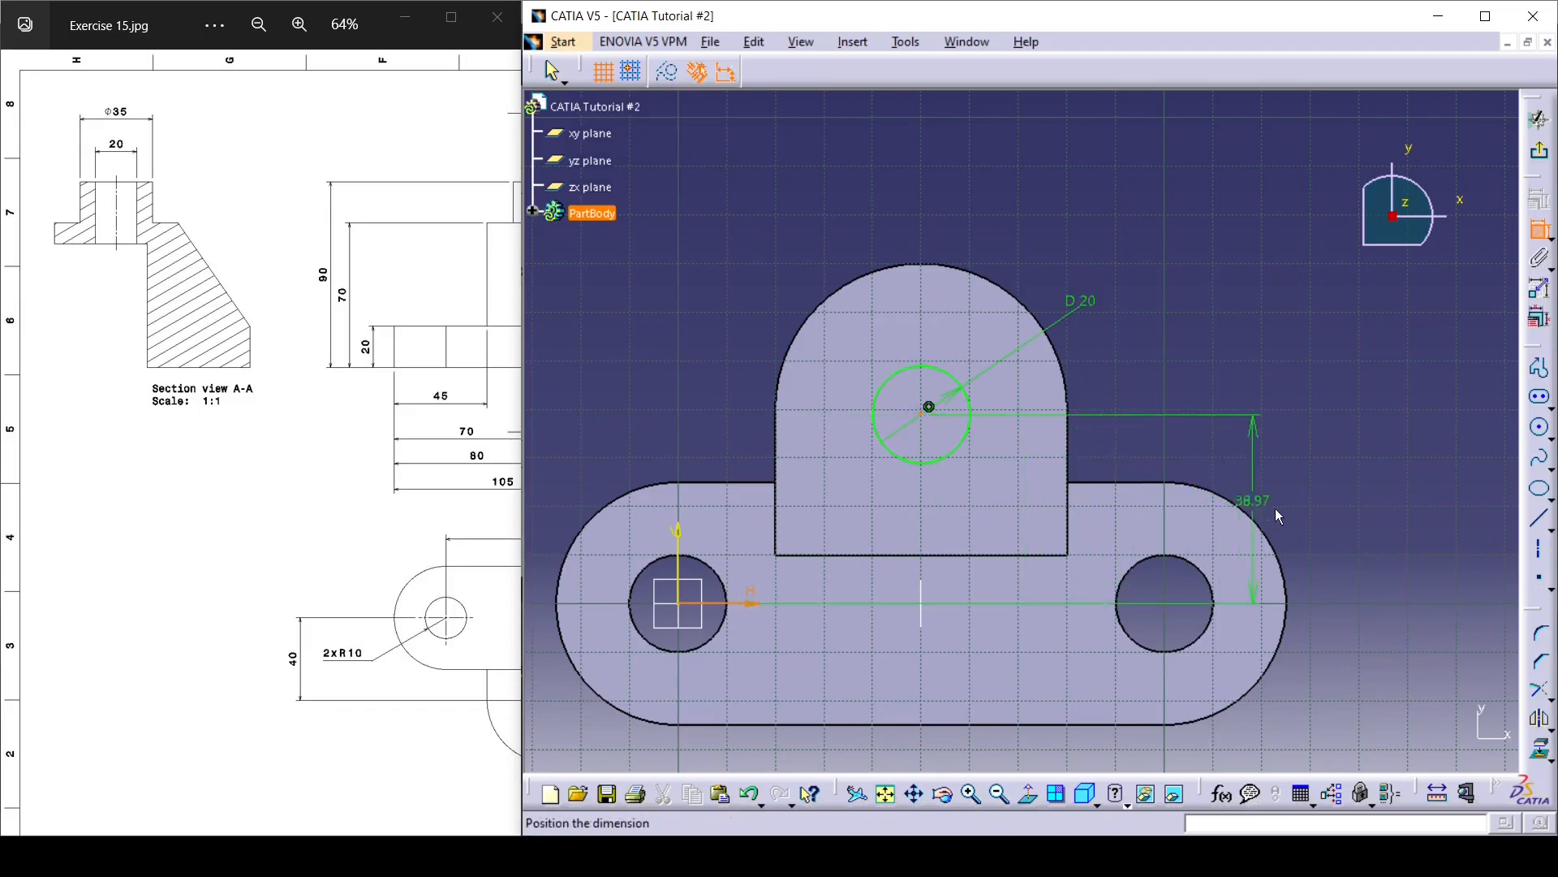
{"action": "left_click_drag", "start_coordinate": [380, 667], "coordinate": [215, 599]}
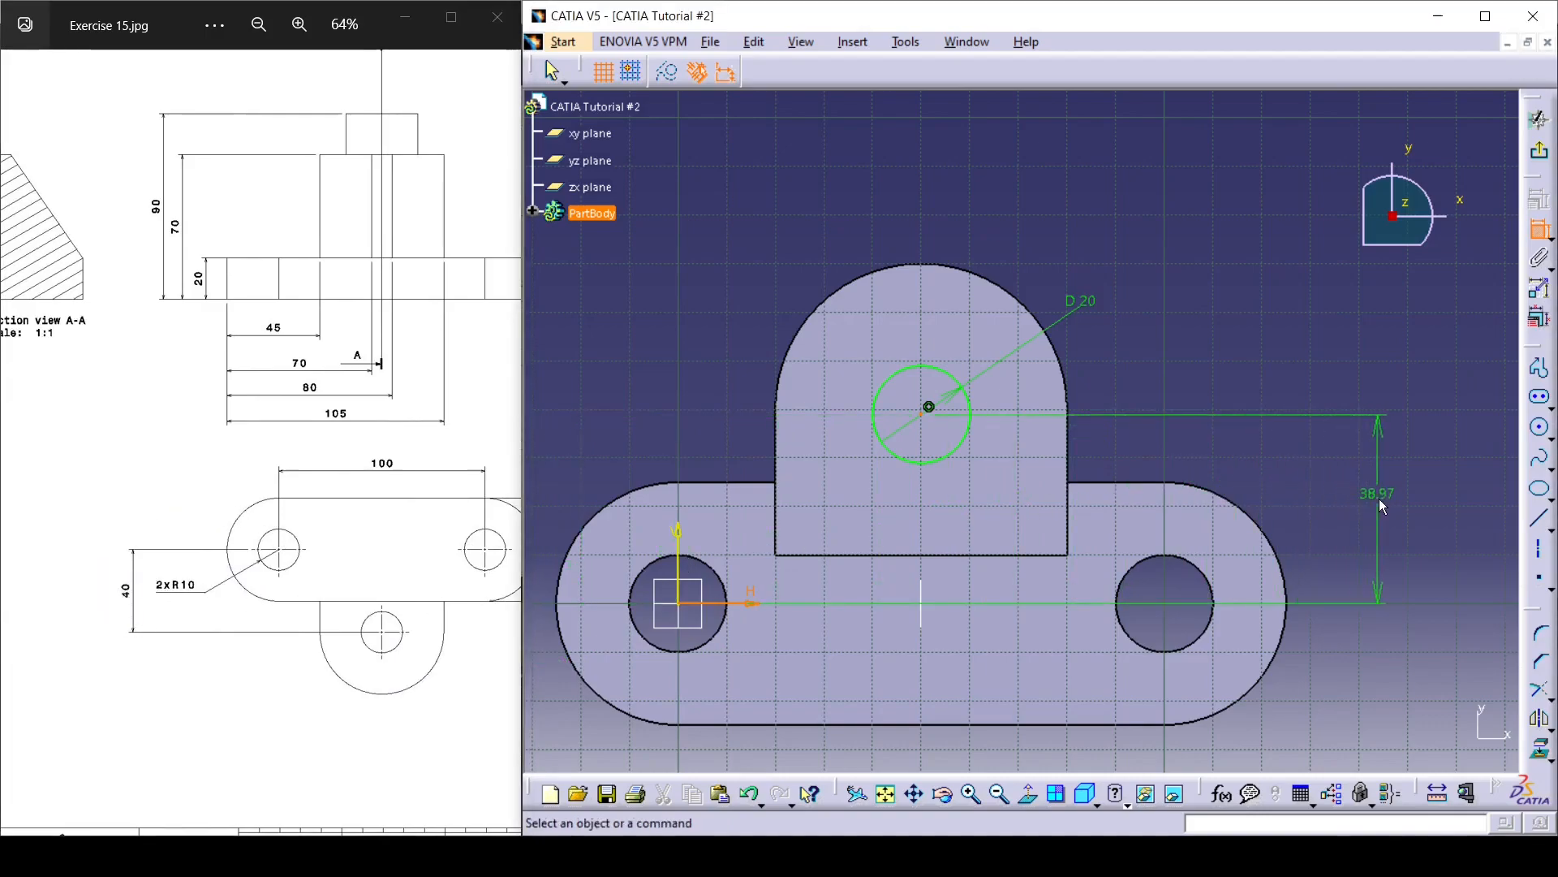
{"action": "left_click", "coordinate": [1380, 498]}
{"action": "double_click", "coordinate": [1378, 503]}
{"action": "type", "text": "40"}
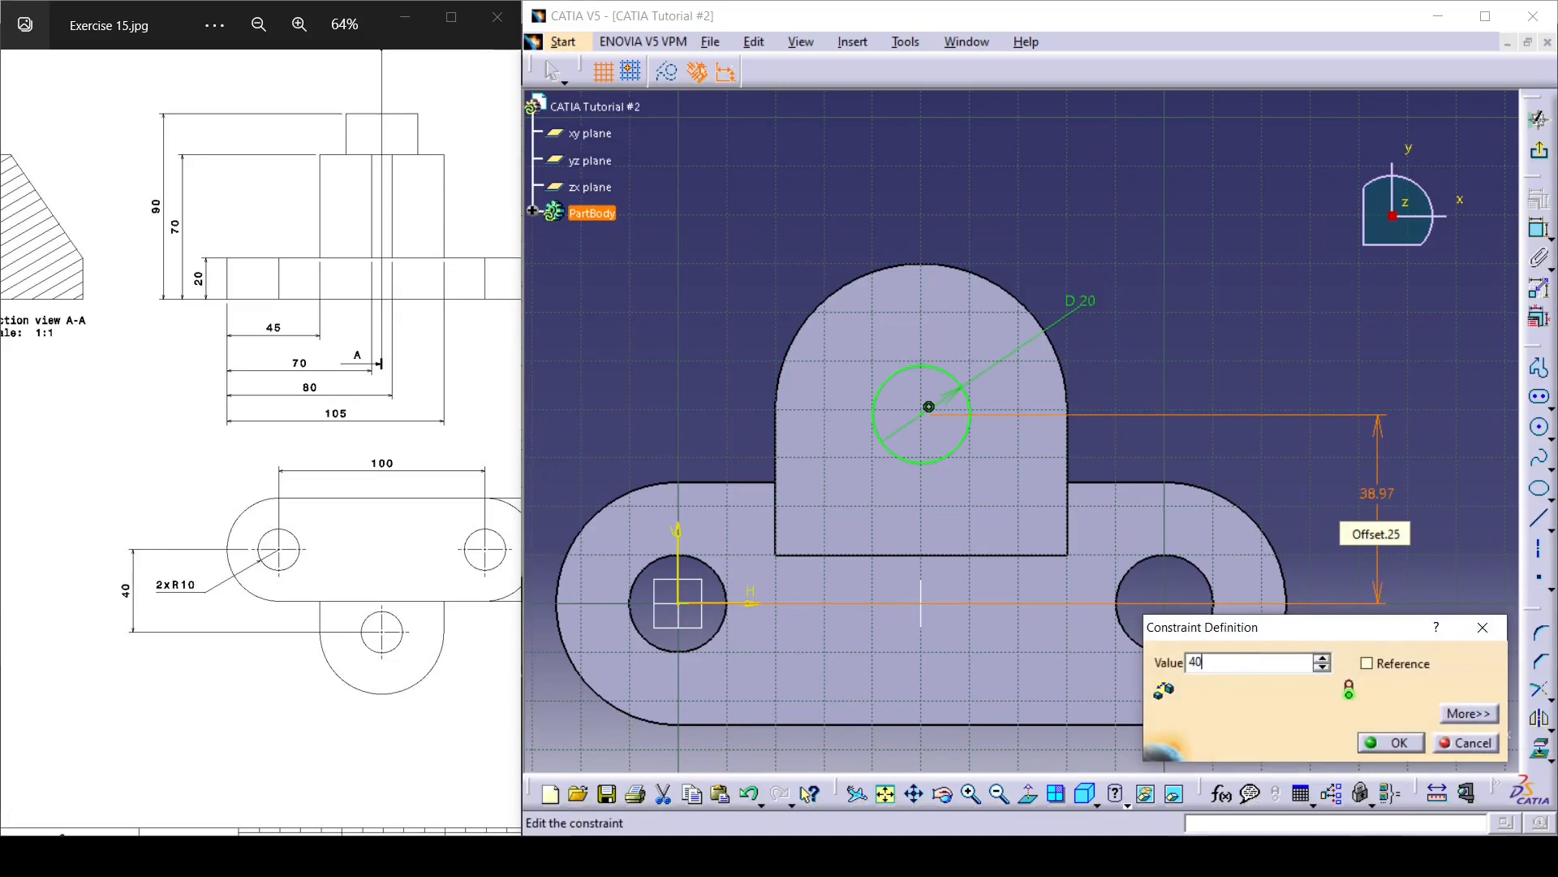
{"action": "key", "text": "Return"}
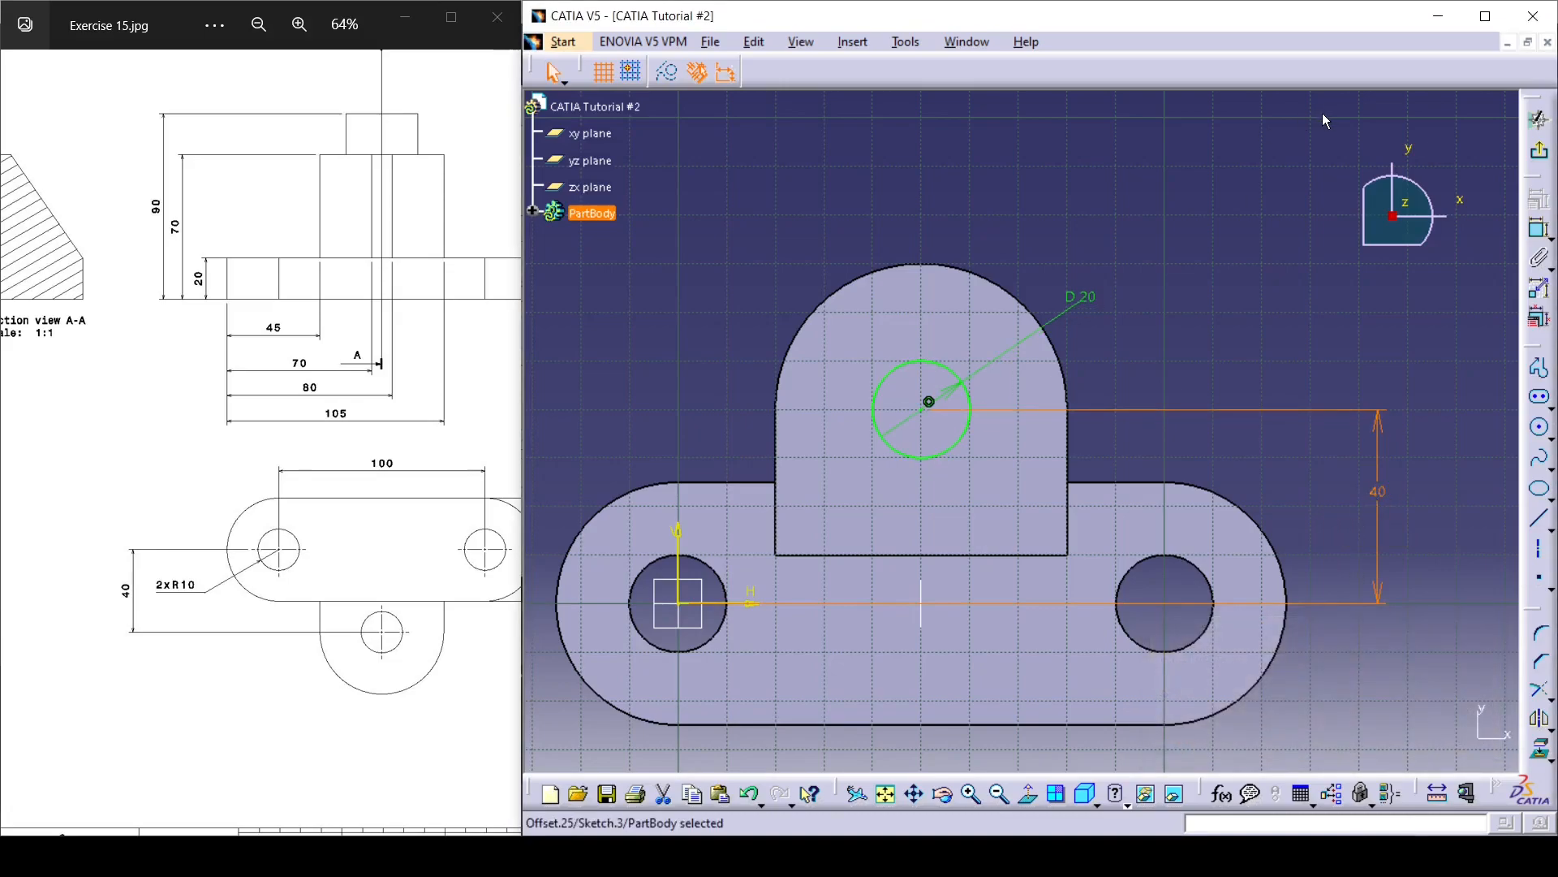
{"action": "left_click", "coordinate": [1538, 119]}
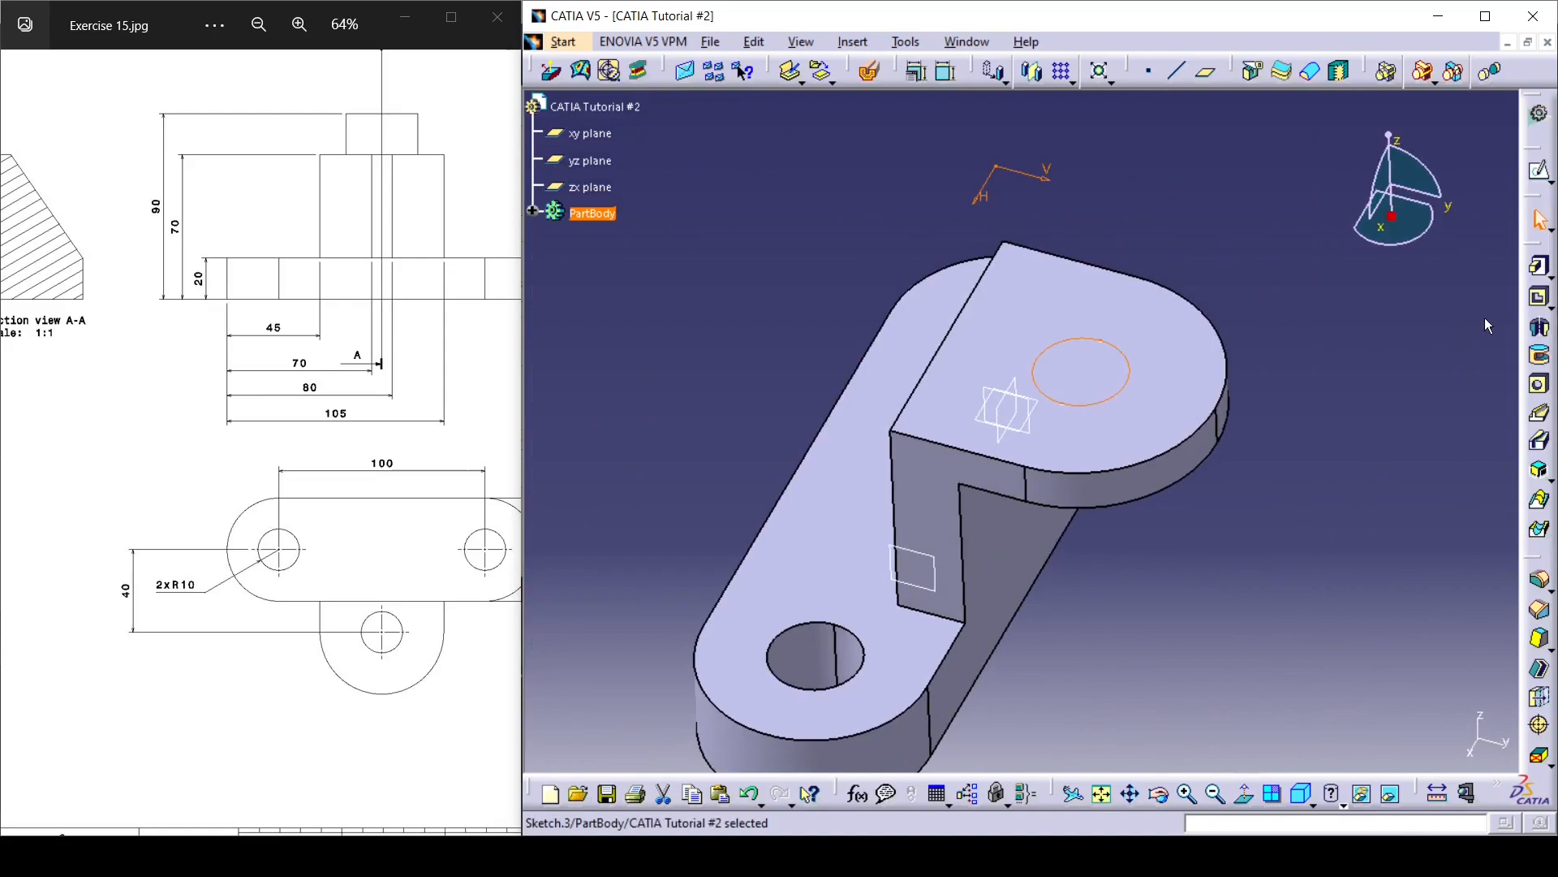
Step: Cut the circle sketch through the arm as a pocket with the Up to last limit
{"action": "left_click", "coordinate": [1540, 297]}
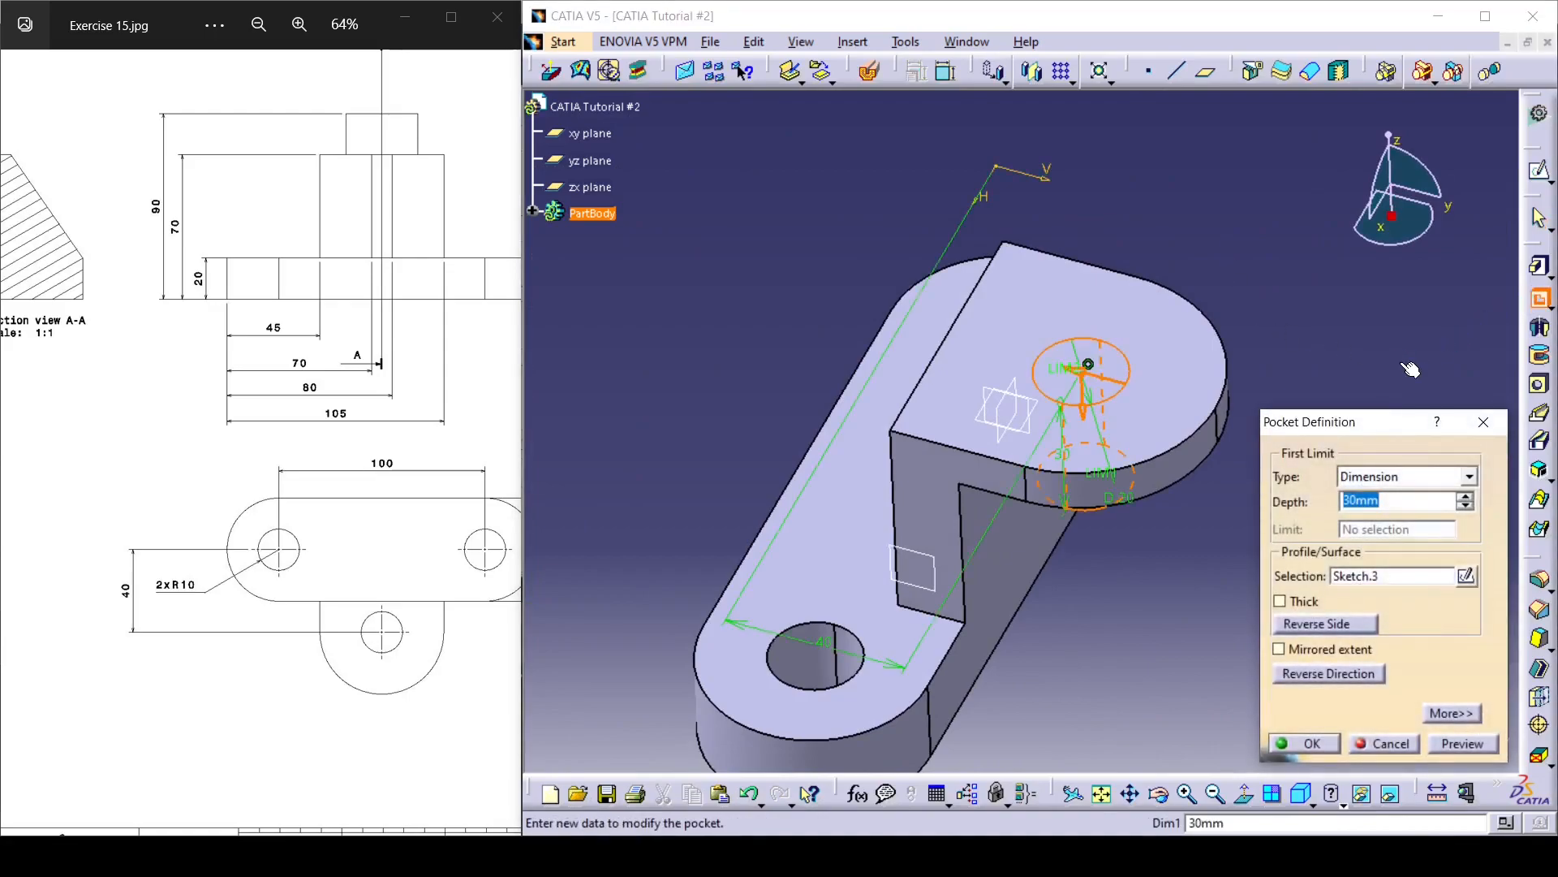
{"action": "left_click", "coordinate": [1454, 479]}
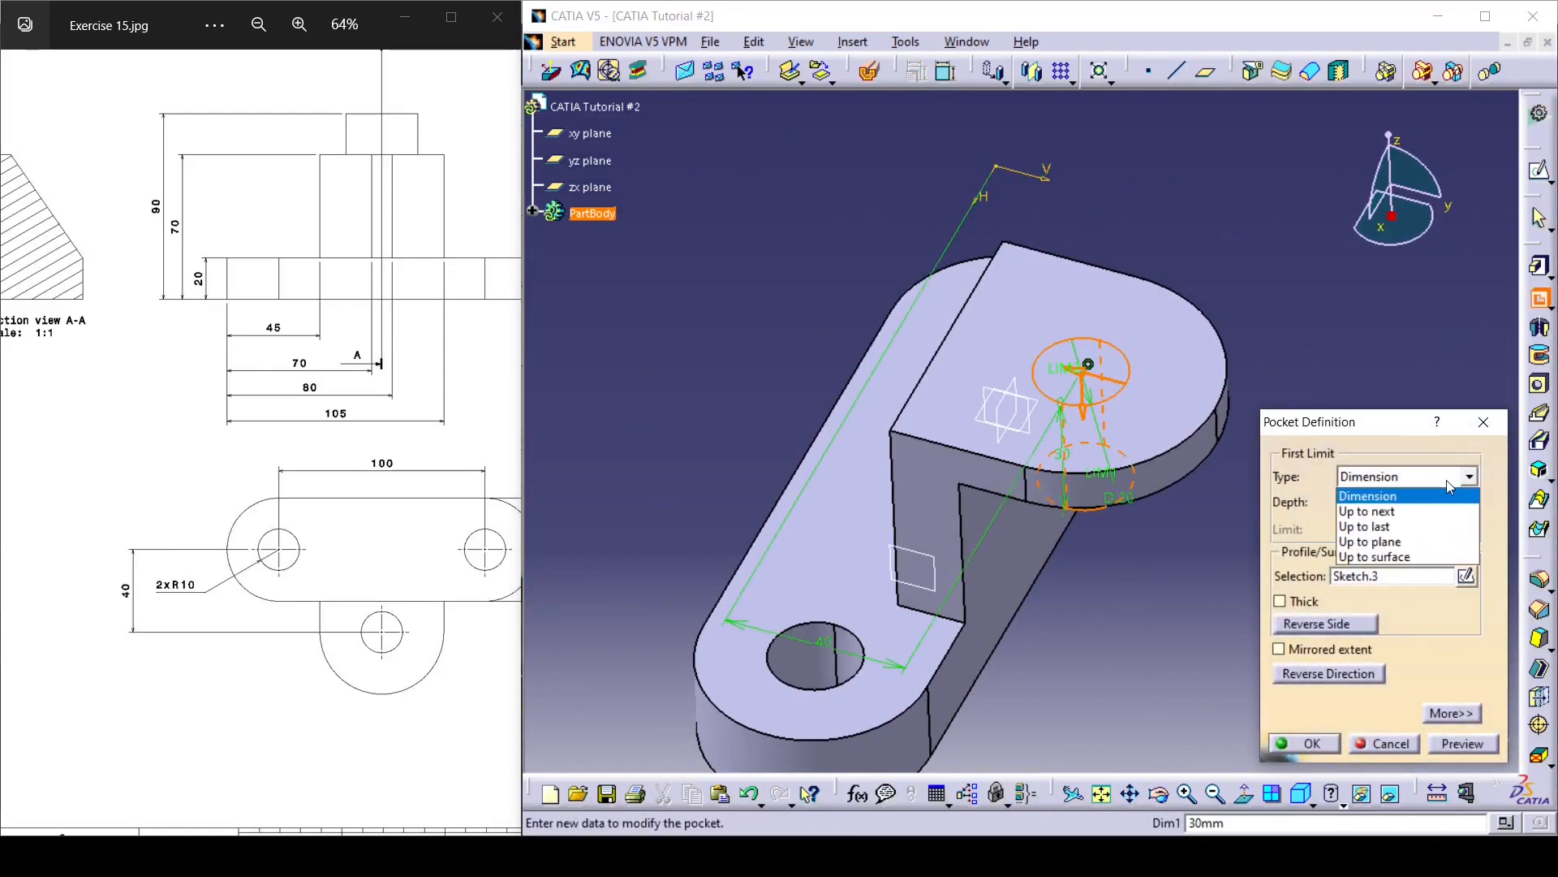
{"action": "left_click", "coordinate": [1390, 527]}
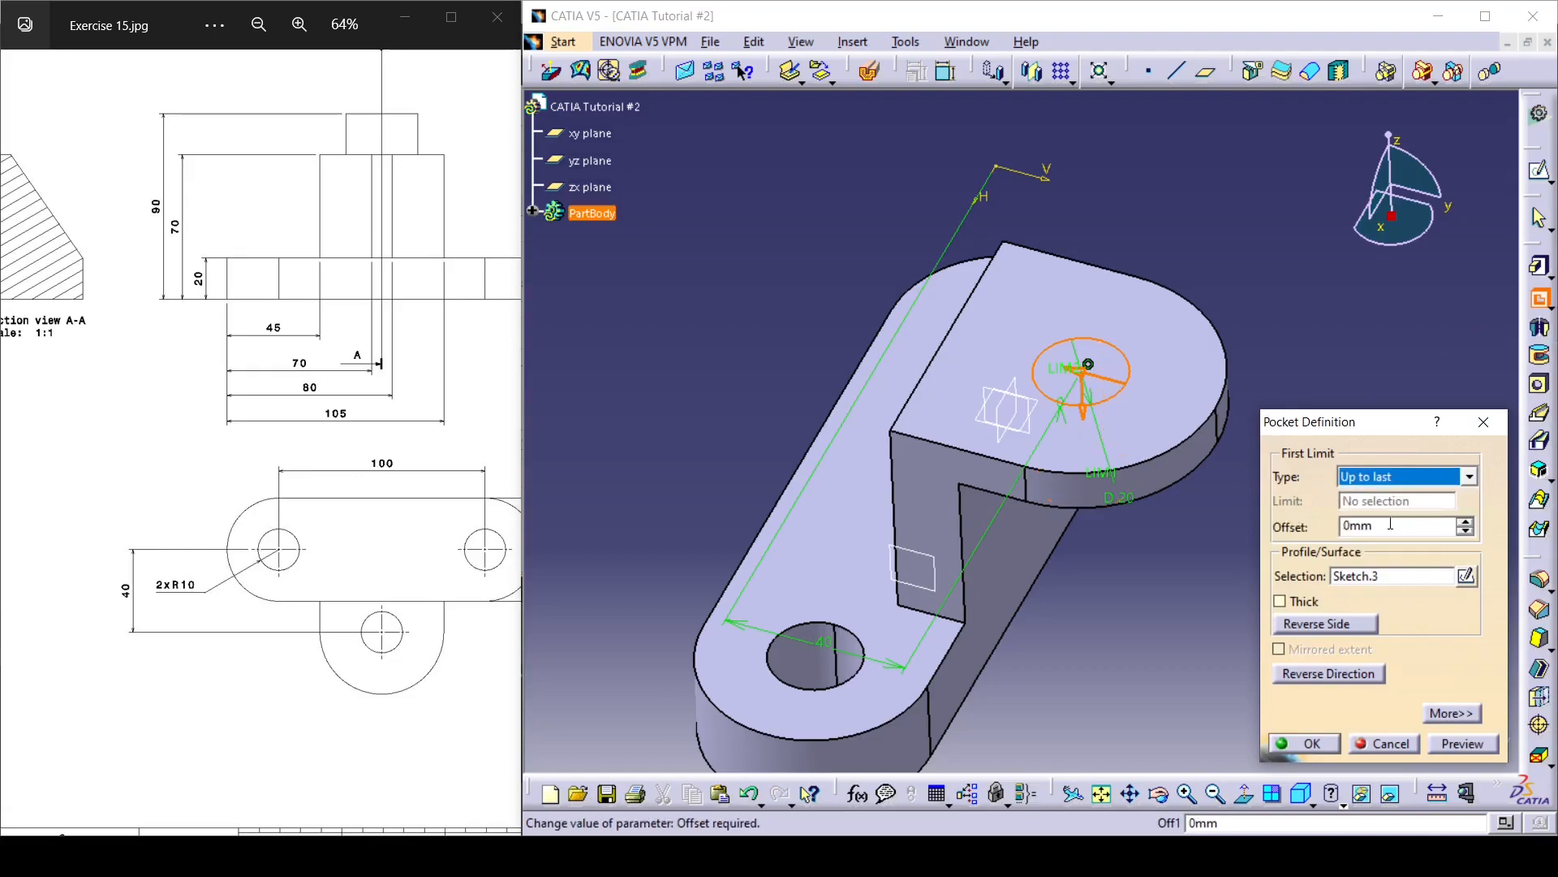
{"action": "left_click", "coordinate": [1329, 741]}
{"action": "left_click", "coordinate": [1335, 602]}
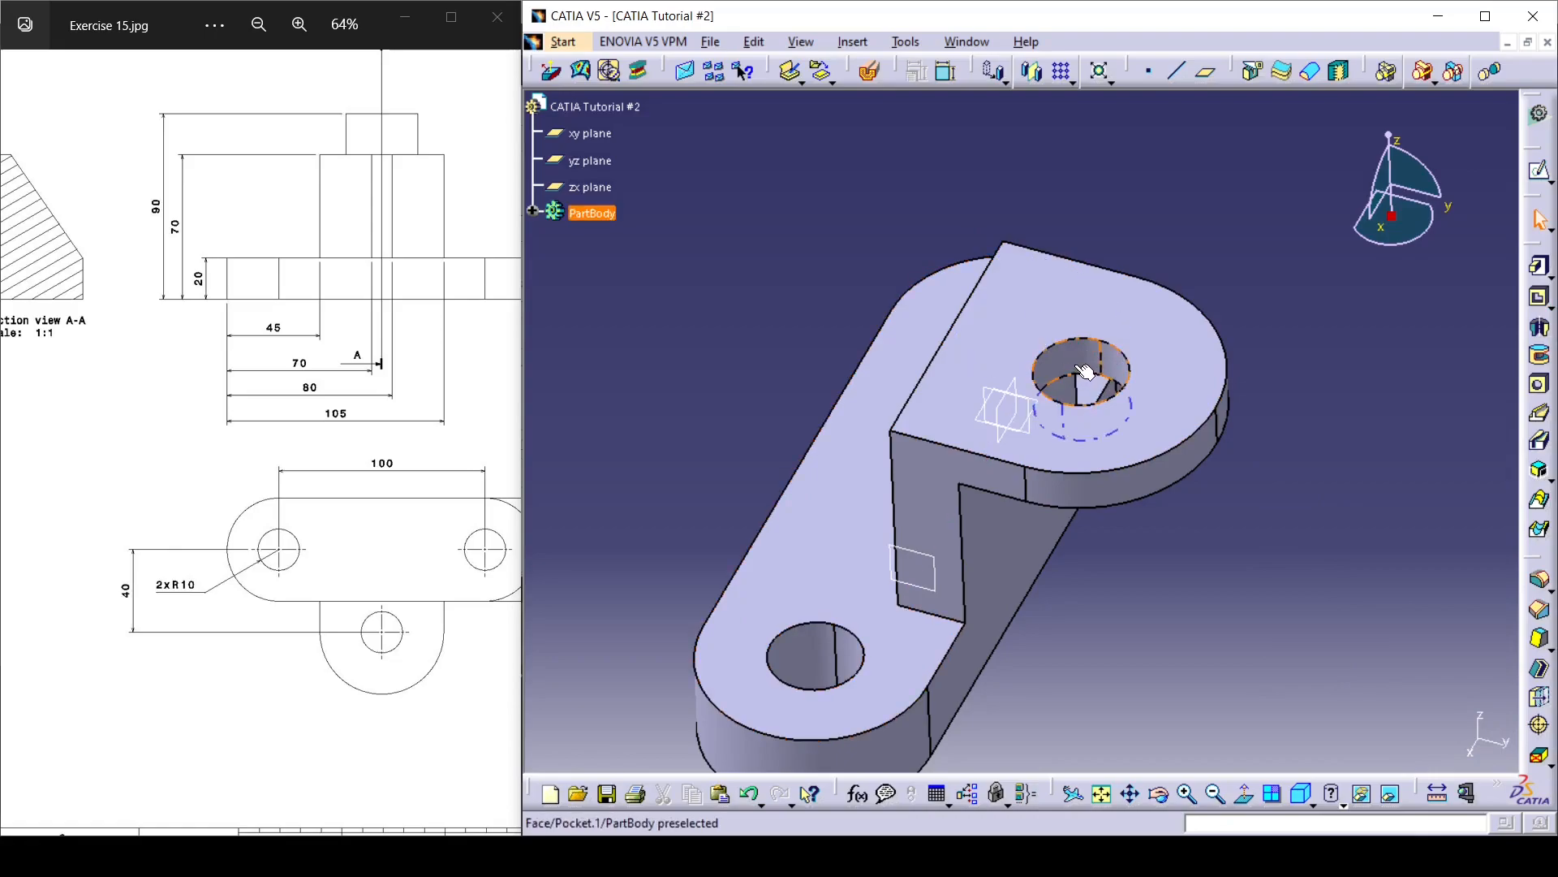
Step: Sketch a circle about 17 mm in radius around the hole on the arm's top face
{"action": "left_click_drag", "start_coordinate": [218, 331], "coordinate": [457, 347]}
{"action": "left_click_drag", "start_coordinate": [280, 265], "coordinate": [345, 320]}
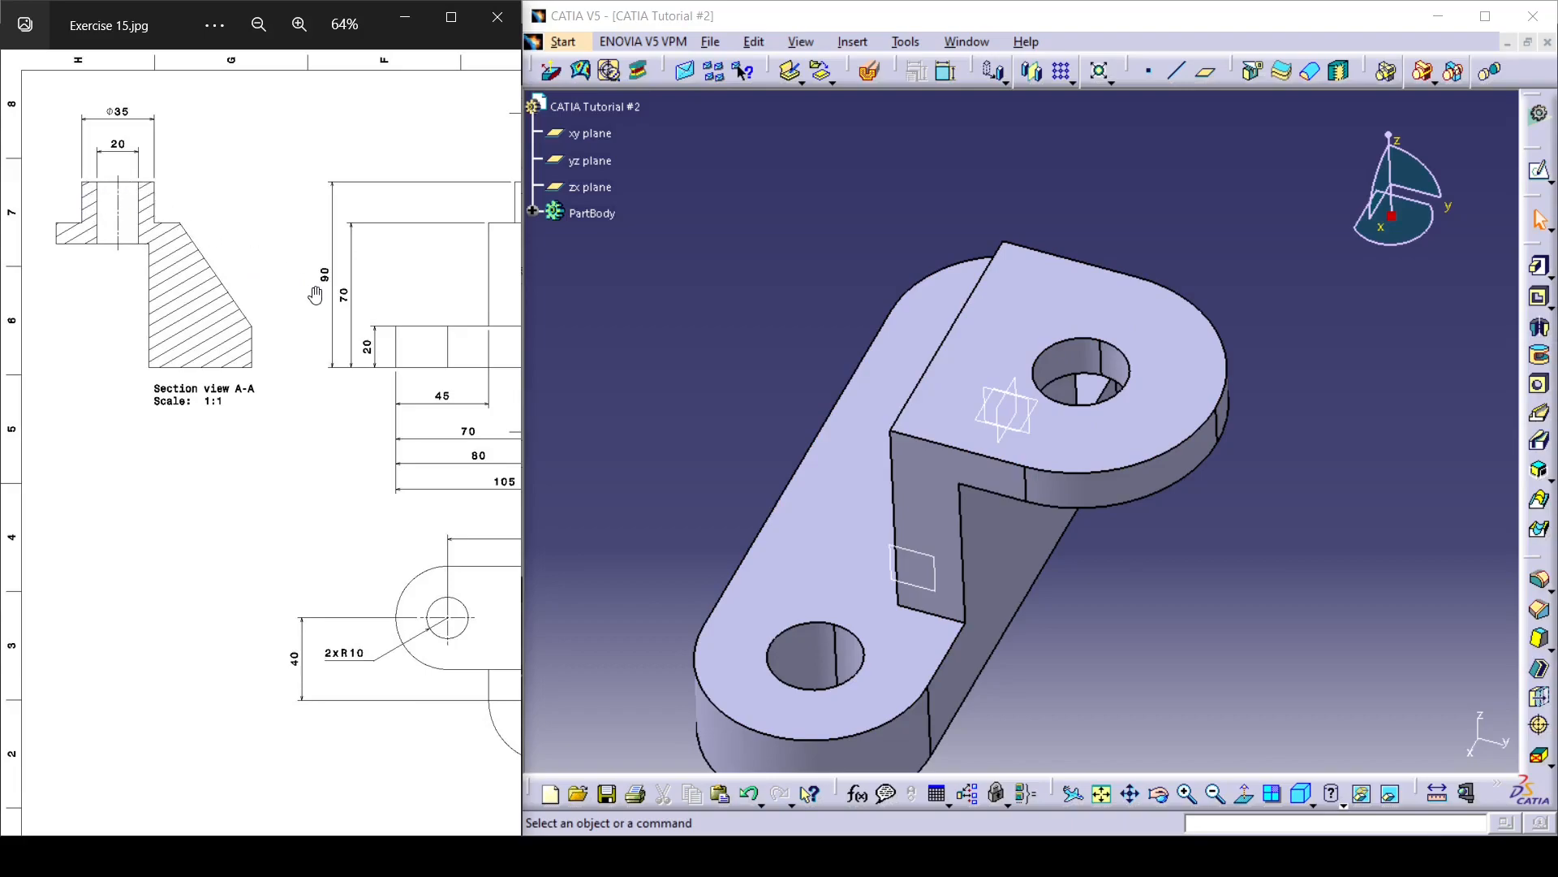
{"action": "left_click", "coordinate": [1167, 381]}
{"action": "left_click", "coordinate": [1167, 381]}
{"action": "left_click", "coordinate": [1539, 169]}
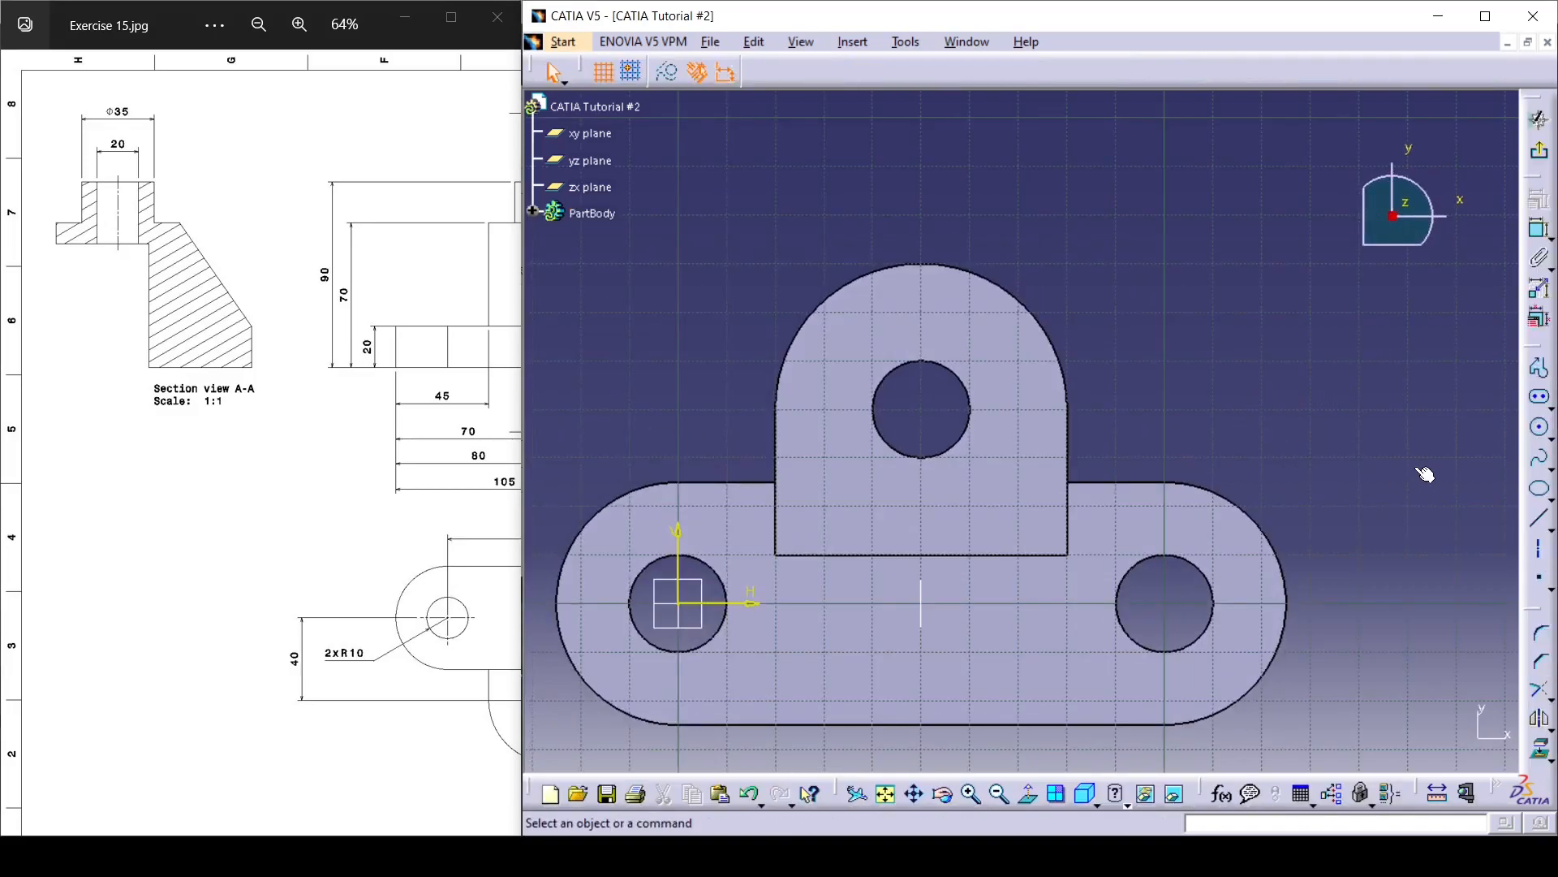
{"action": "left_click", "coordinate": [1540, 427]}
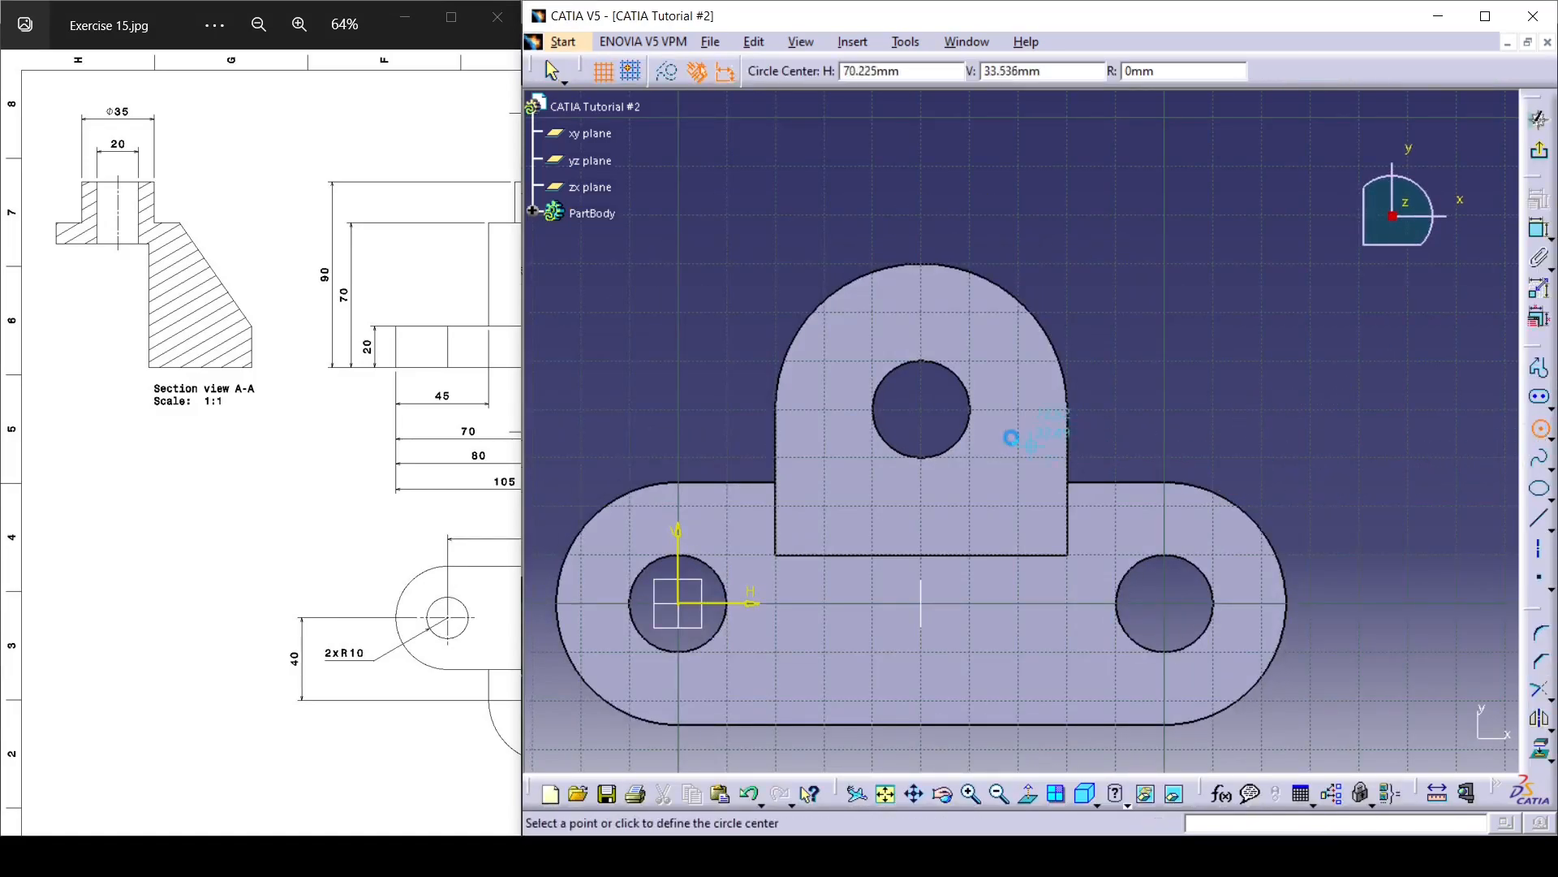
{"action": "left_click", "coordinate": [924, 409]}
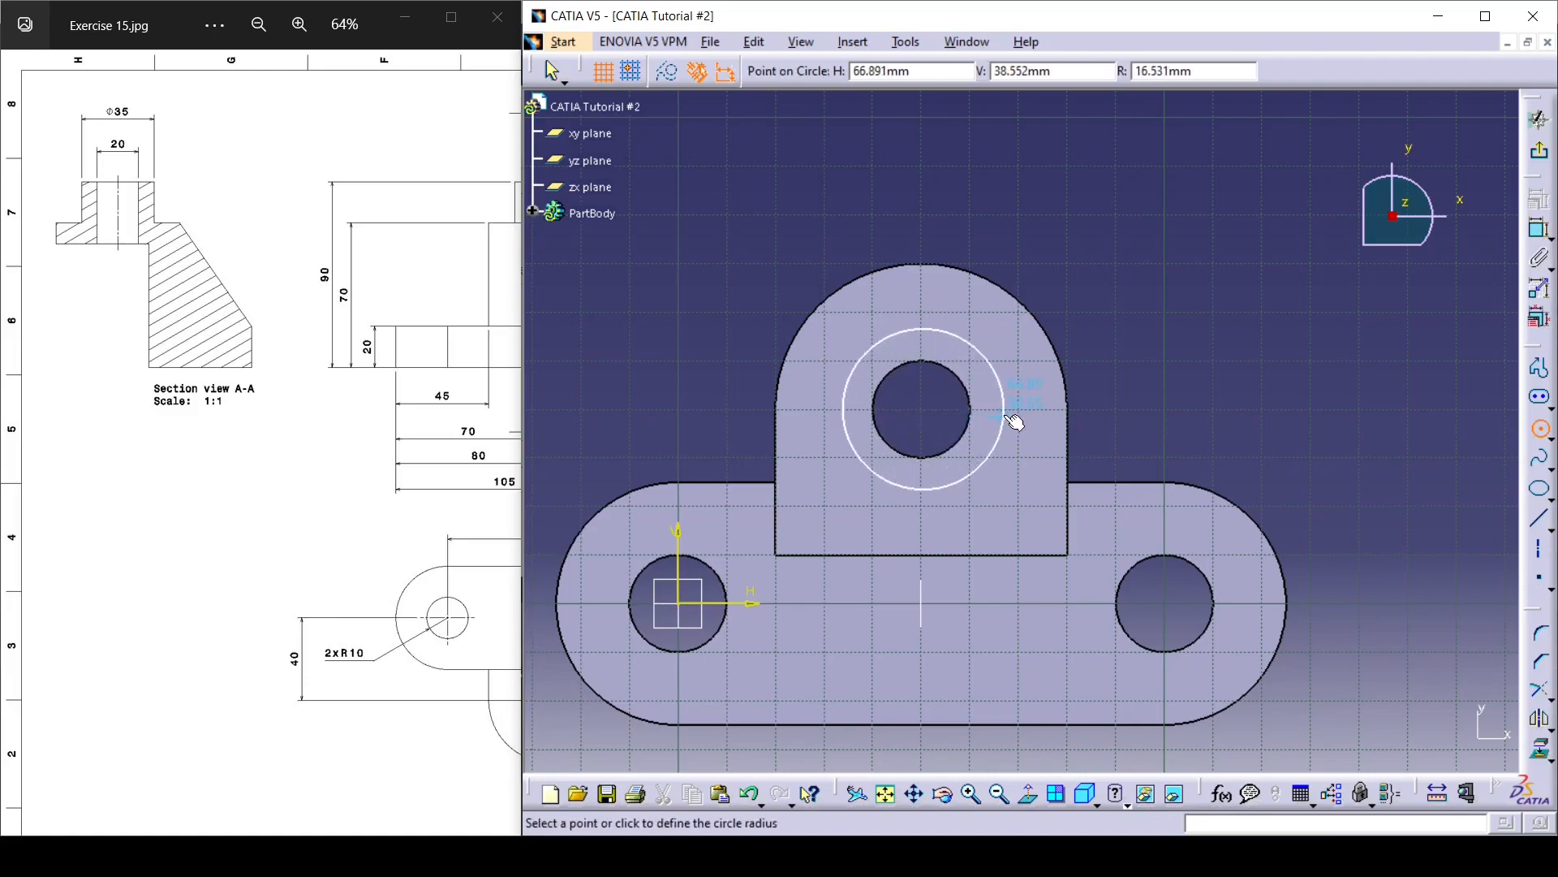
{"action": "left_click", "coordinate": [1007, 415]}
{"action": "left_click", "coordinate": [1242, 421]}
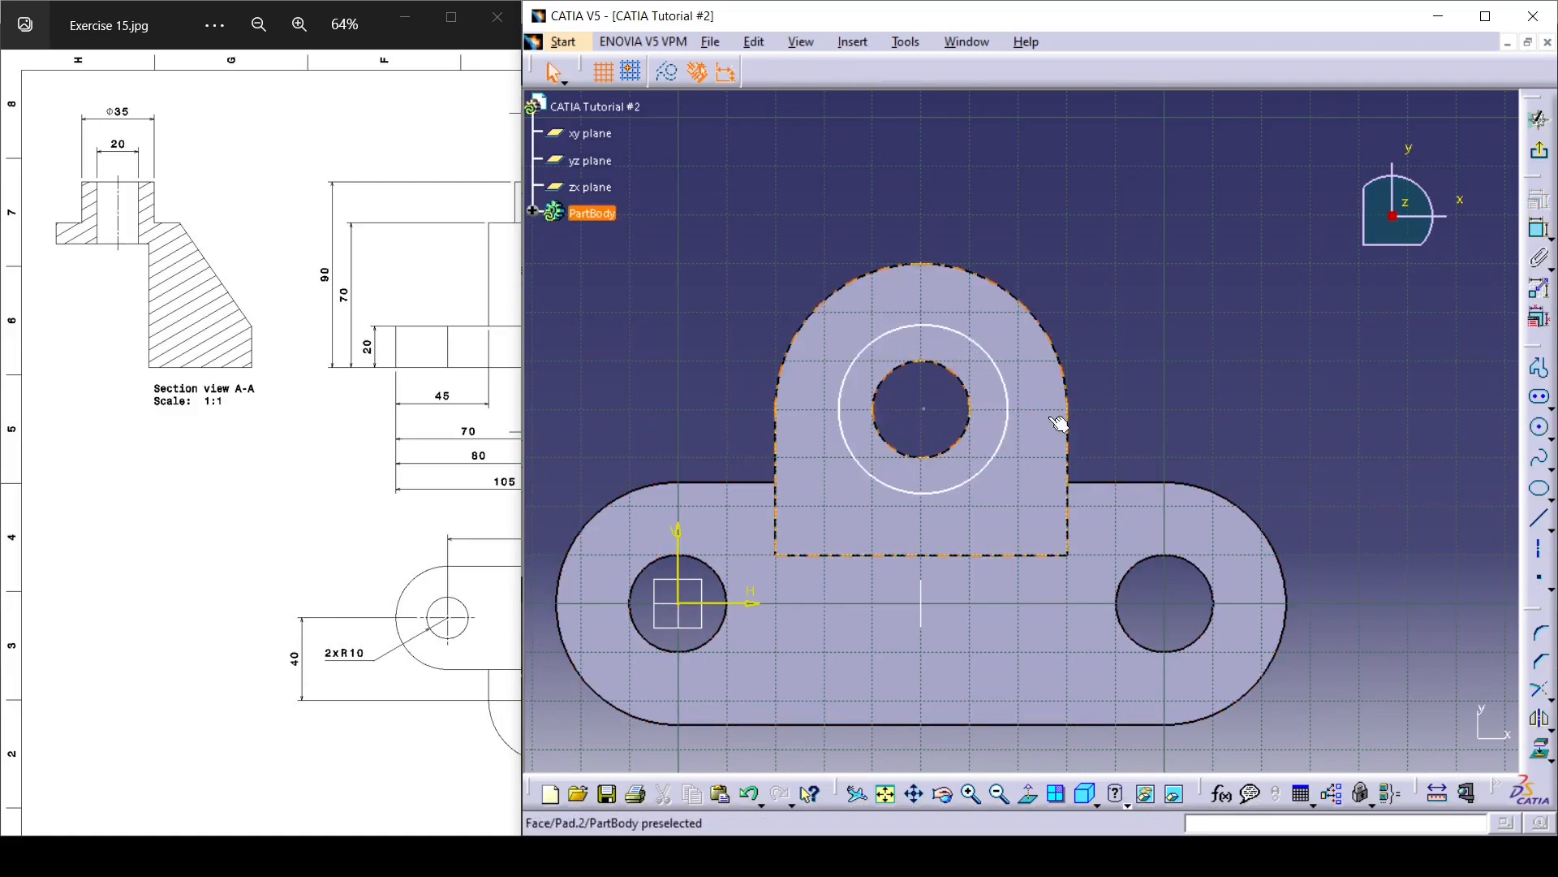
Step: Make the new circle concentric with the edge of the arm's hole
{"action": "left_click", "coordinate": [1007, 409]}
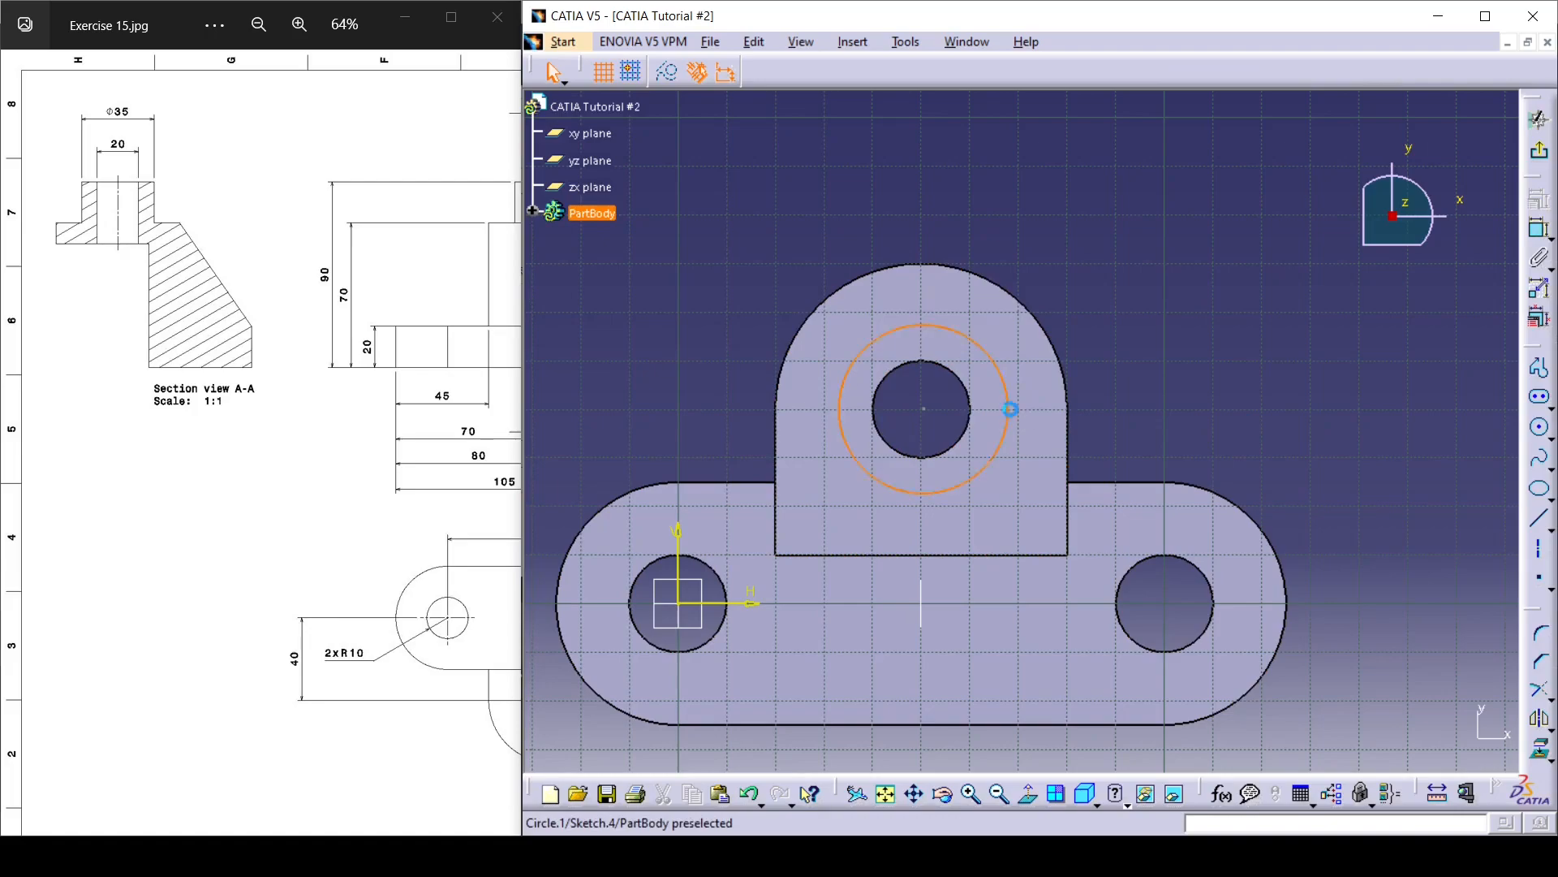
{"action": "left_click", "coordinate": [967, 400], "text": "ctrl"}
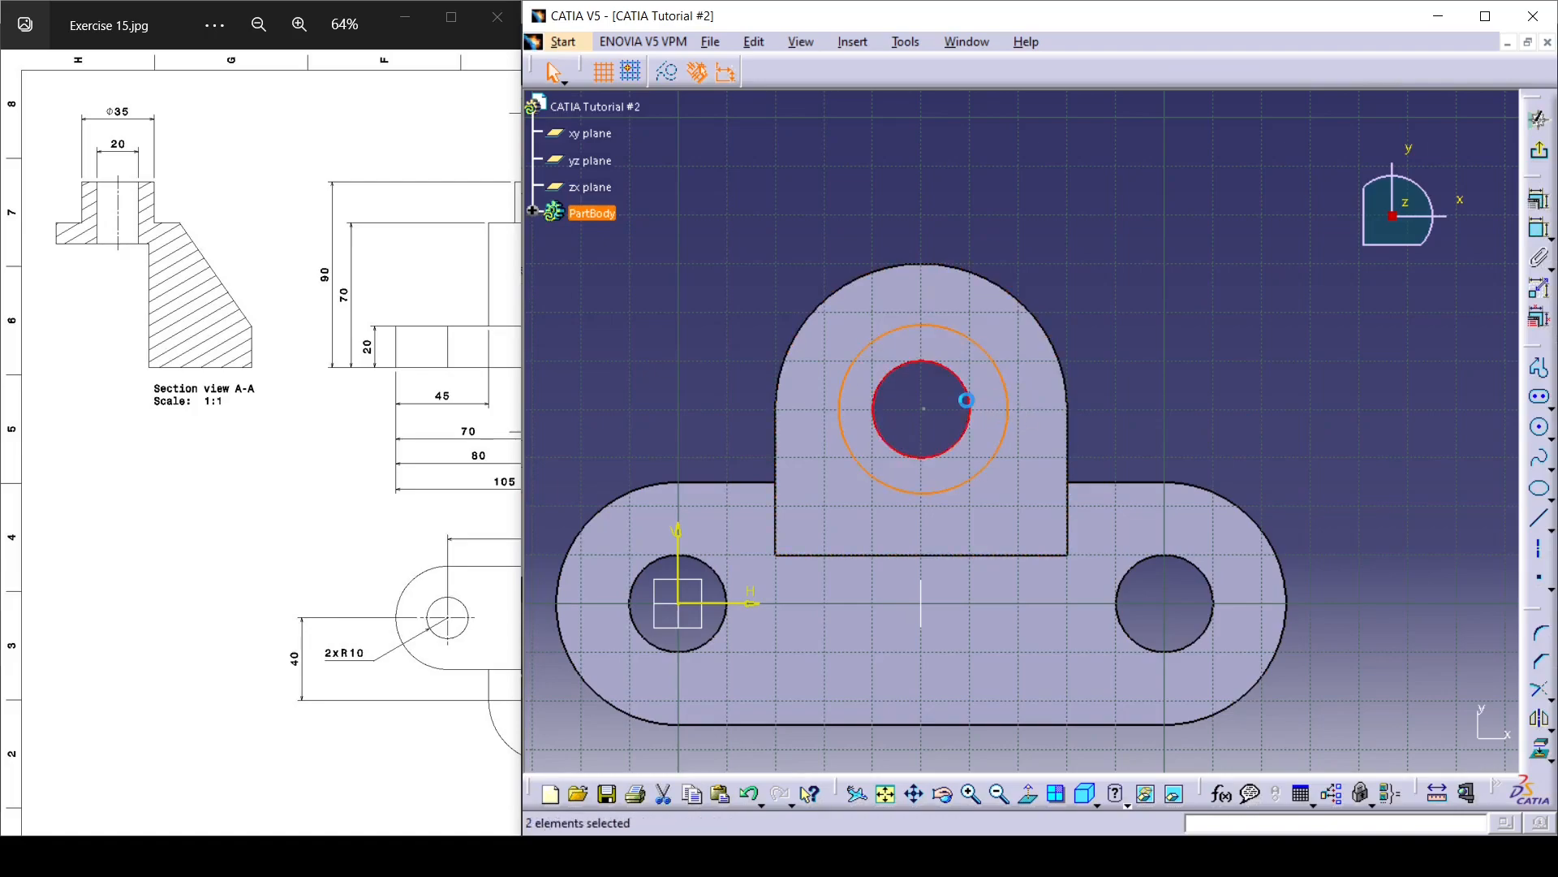
{"action": "left_click", "coordinate": [1539, 199]}
{"action": "left_click", "coordinate": [1406, 571]}
{"action": "left_click", "coordinate": [1391, 743]}
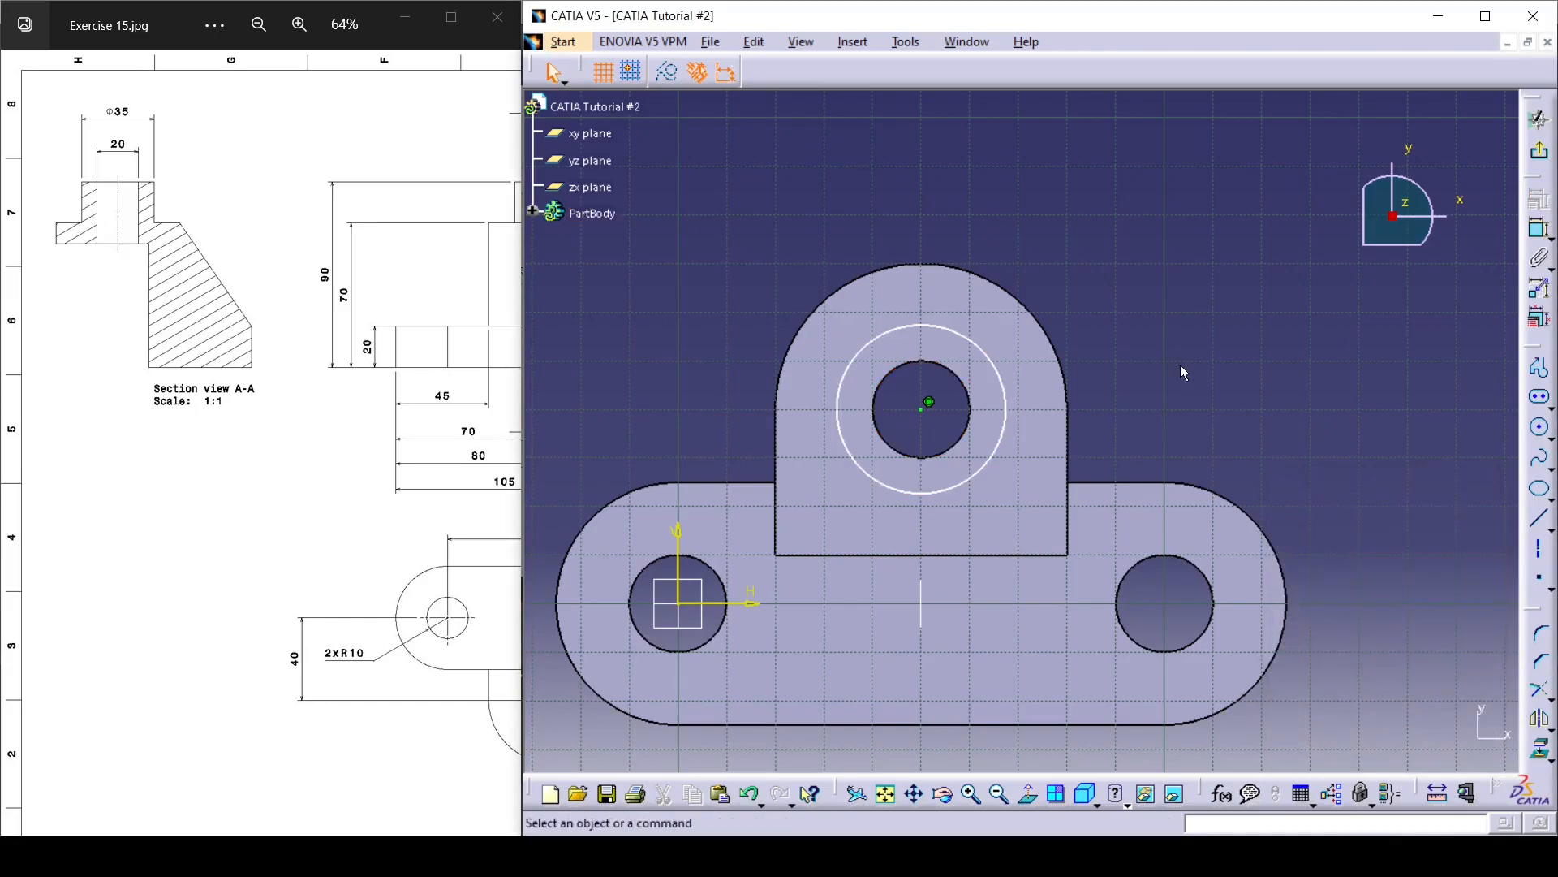
Step: Dimension the circle around the arm's hole and set its diameter to 35 mm
{"action": "left_click", "coordinate": [1539, 229]}
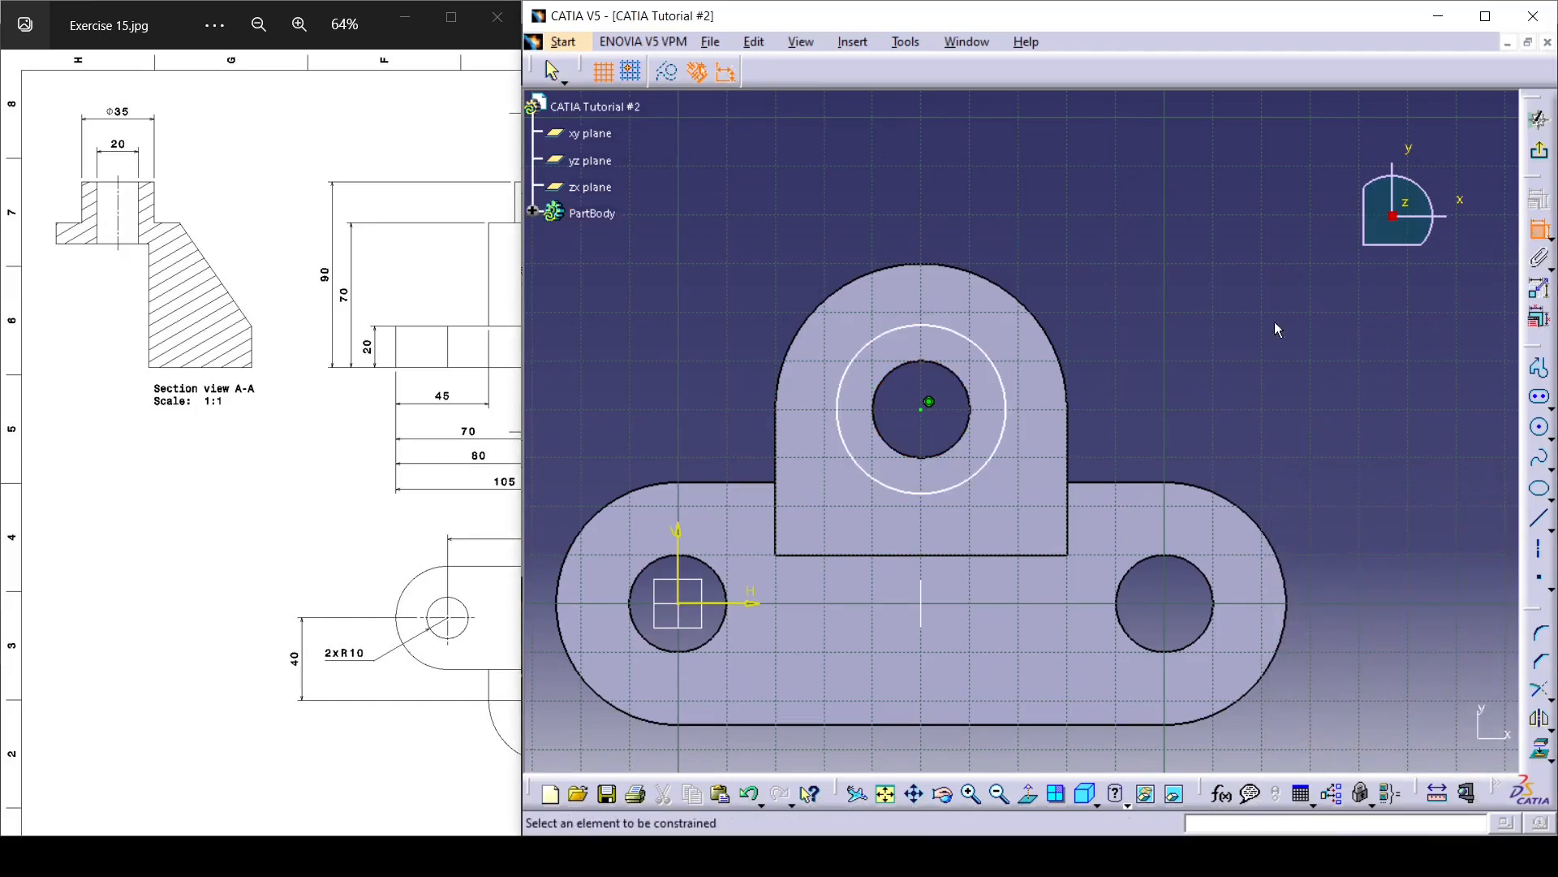
{"action": "left_click", "coordinate": [1006, 378]}
{"action": "left_click", "coordinate": [1188, 298]}
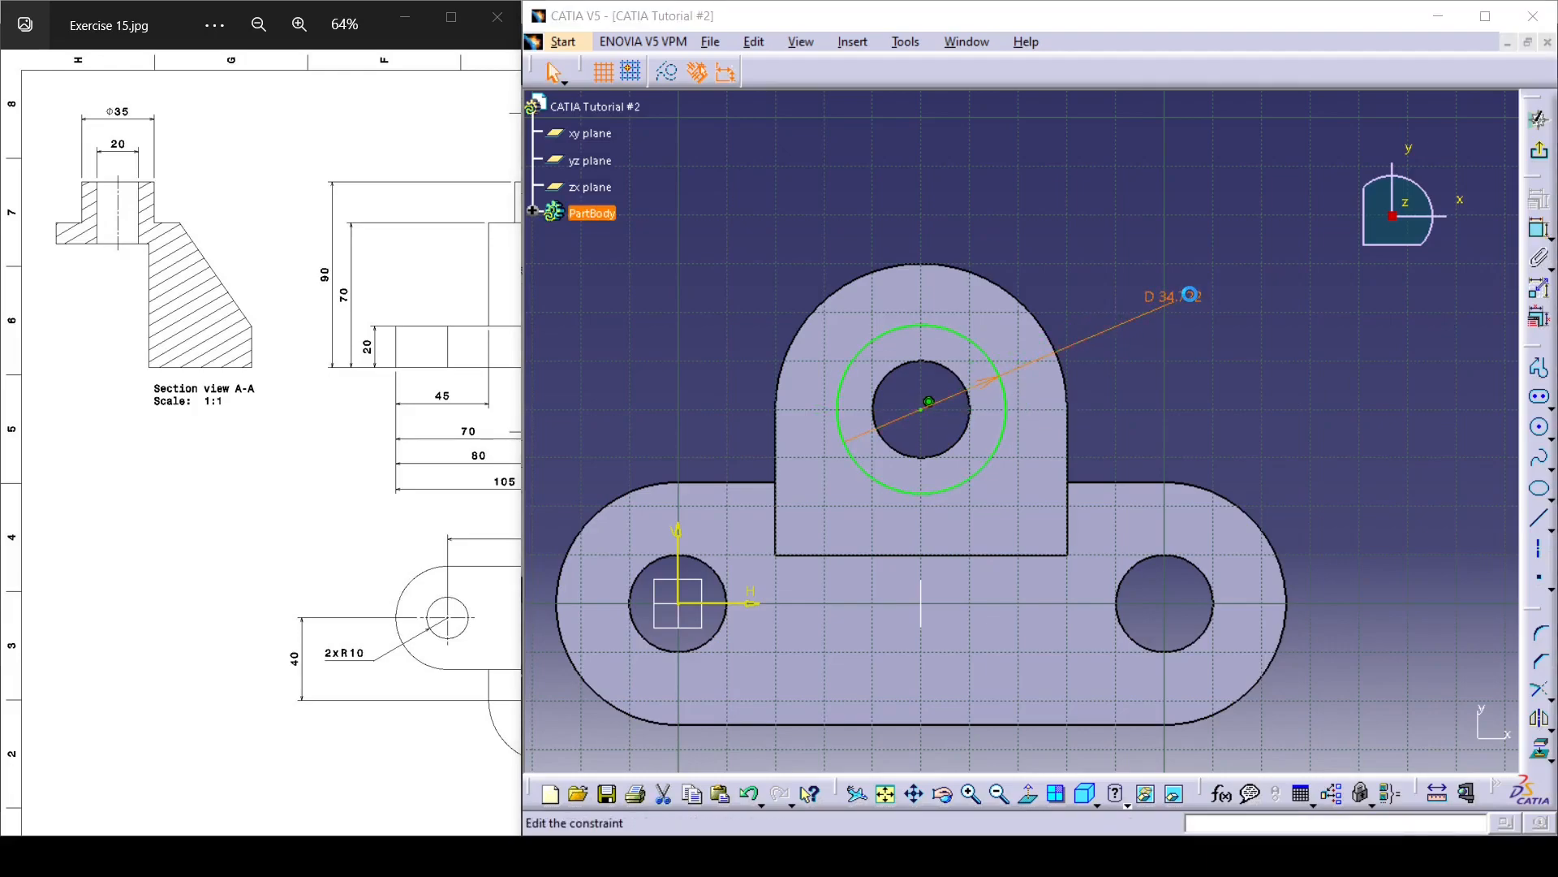
{"action": "double_click", "coordinate": [1189, 295]}
{"action": "type", "text": "35"}
{"action": "key", "text": "Return"}
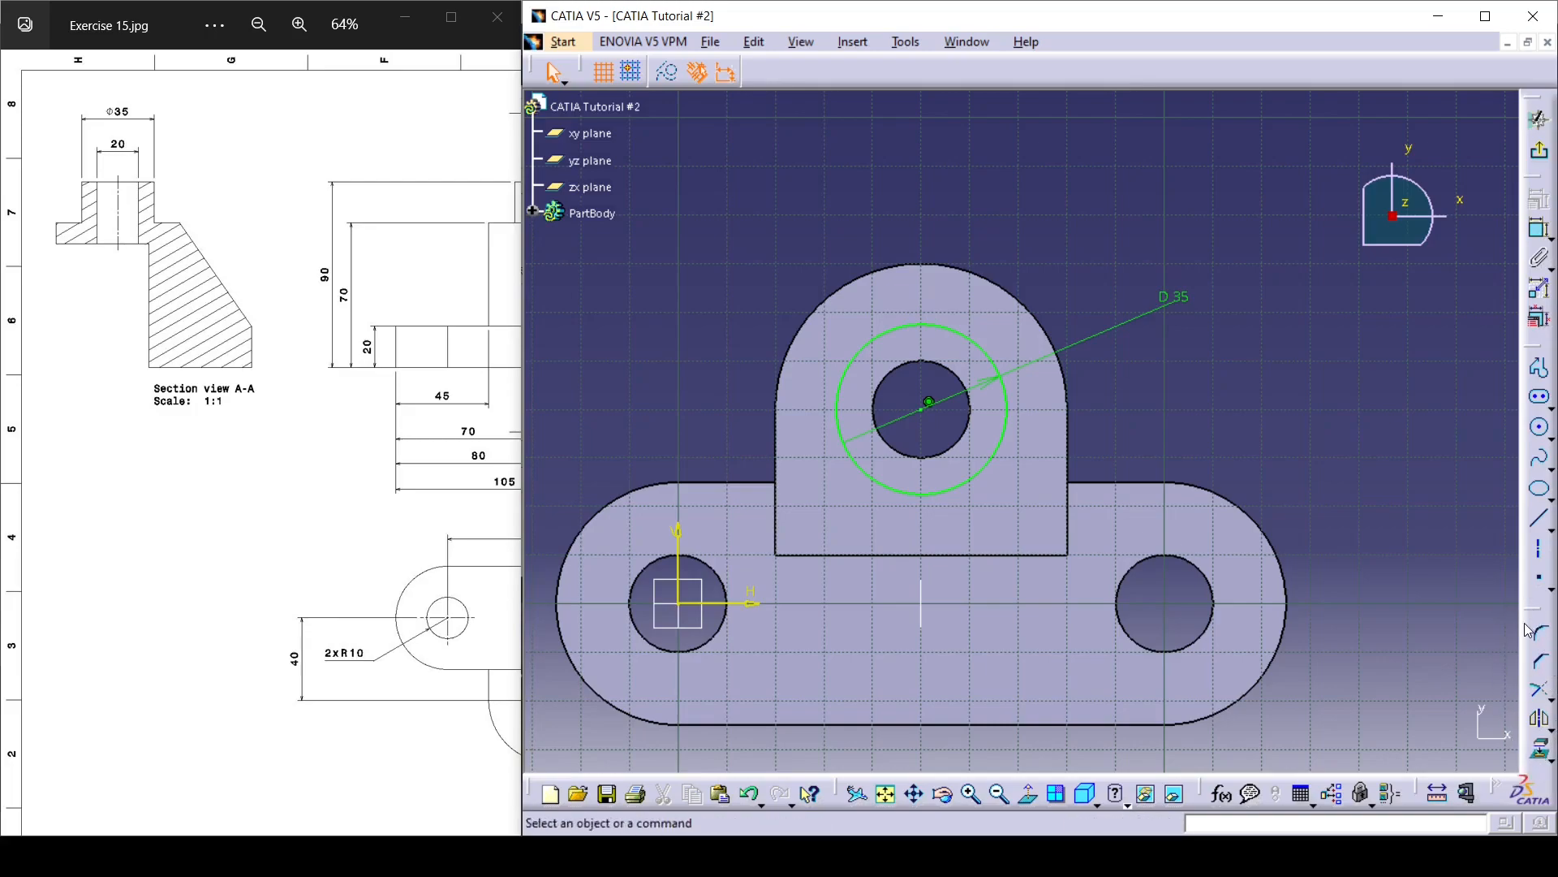
{"action": "right_click", "coordinate": [1303, 789]}
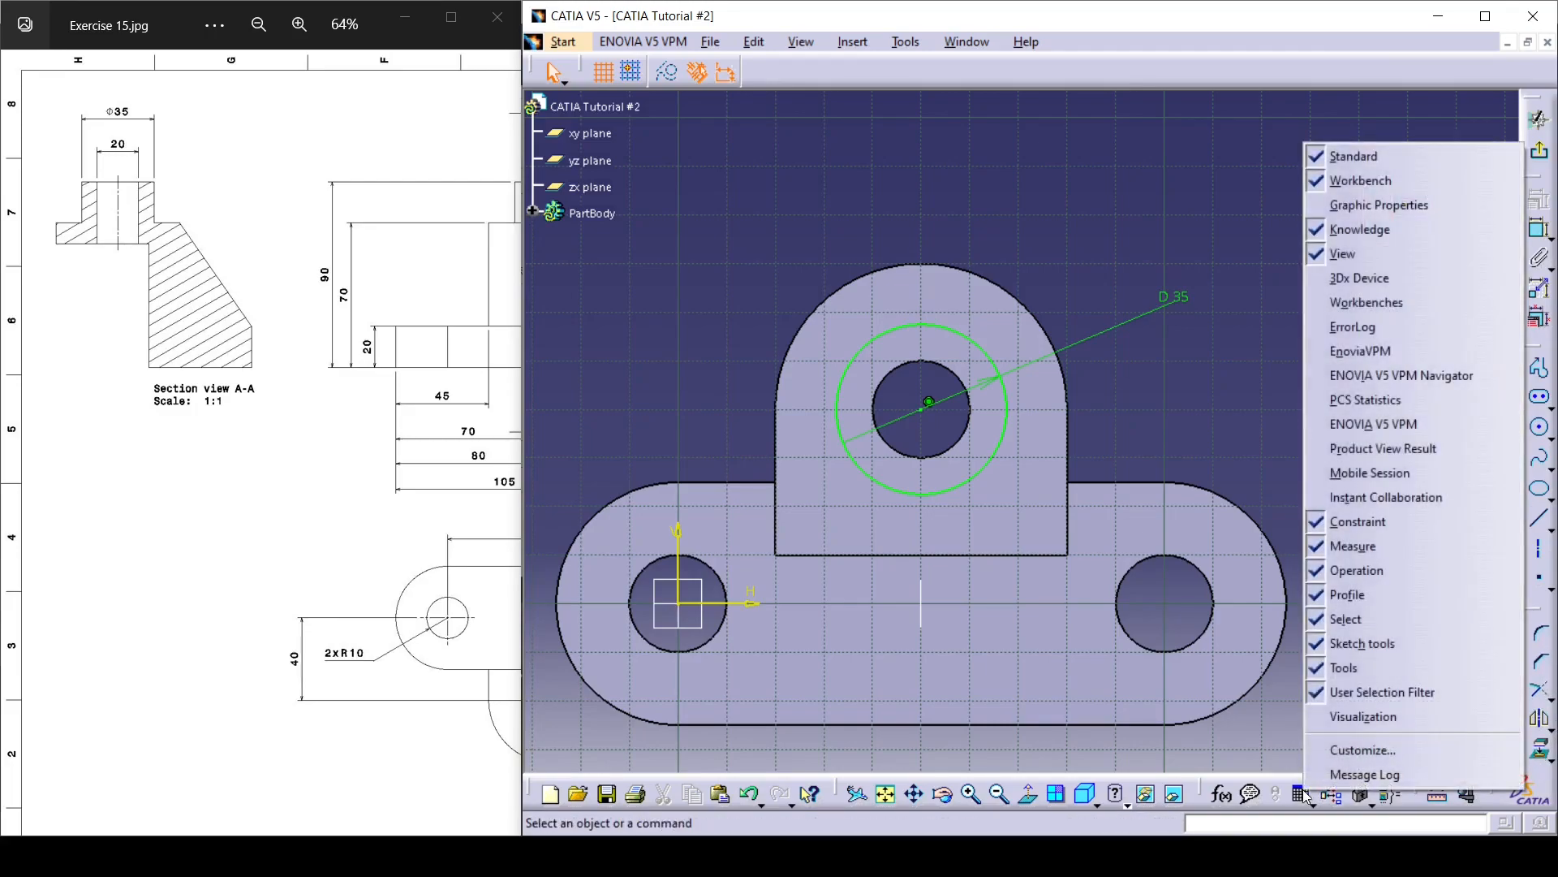
{"action": "left_click", "coordinate": [1345, 576]}
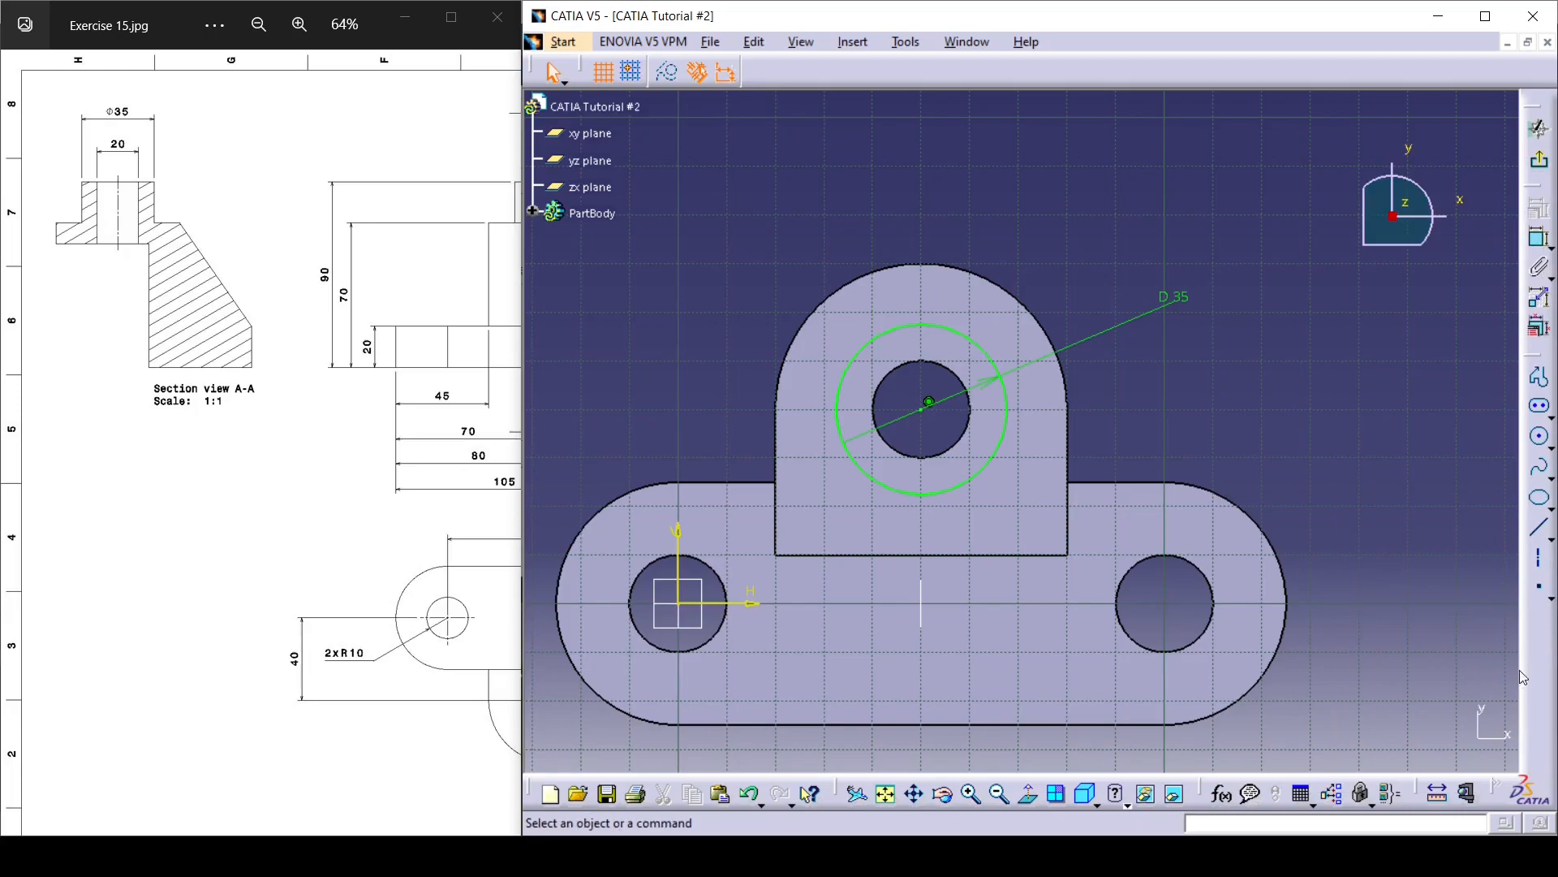
{"action": "right_click", "coordinate": [1540, 637]}
{"action": "left_click", "coordinate": [1444, 617]}
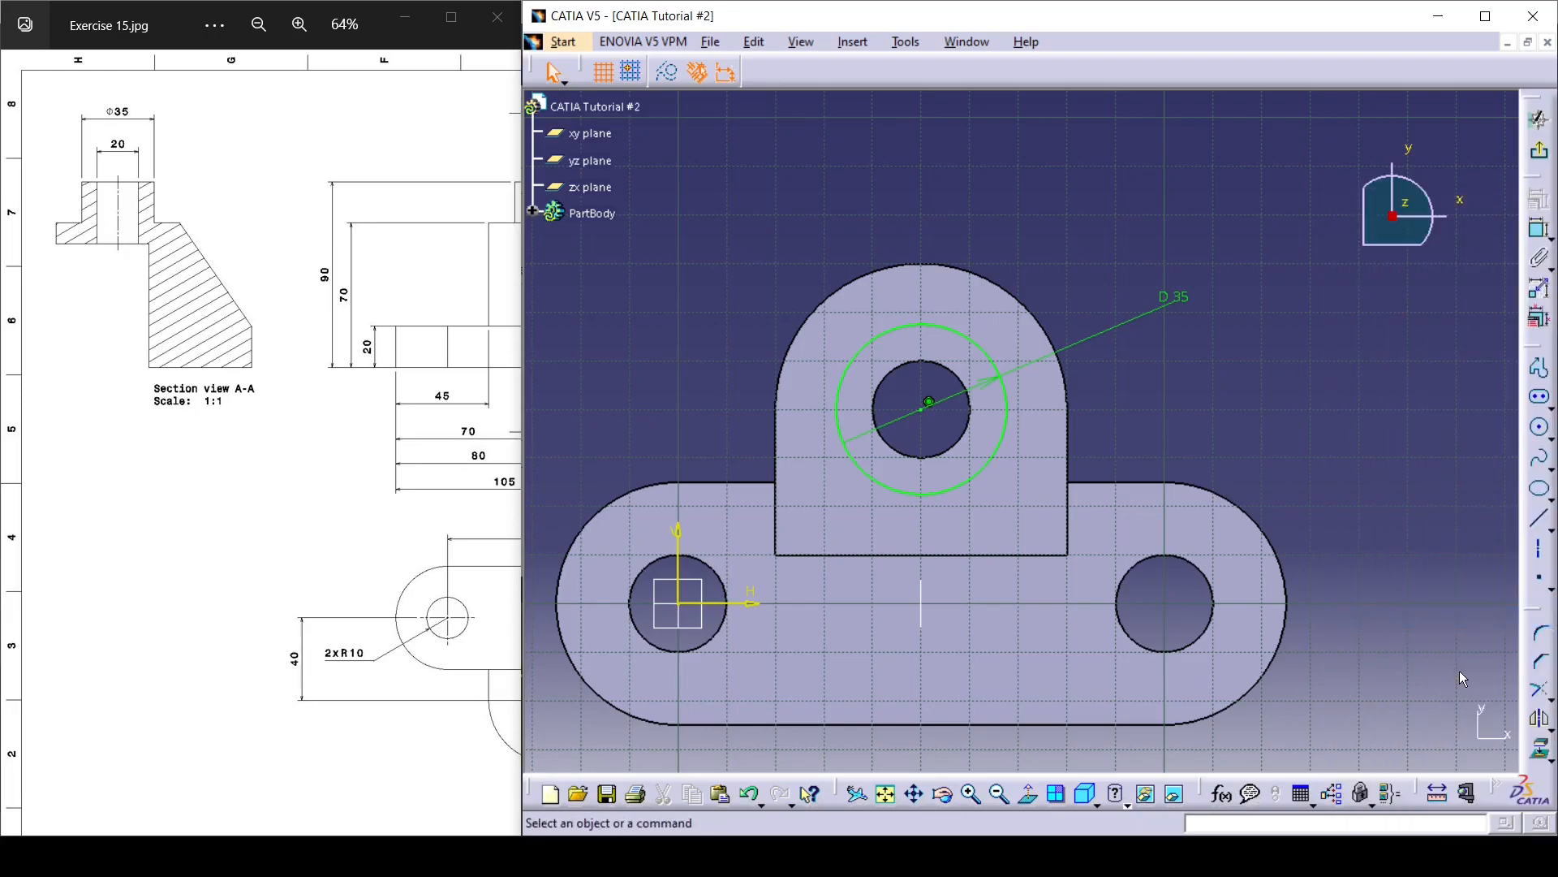
Step: Project the edge of the arm's hole into the sketch and exit the sketch
{"action": "left_click", "coordinate": [1539, 754]}
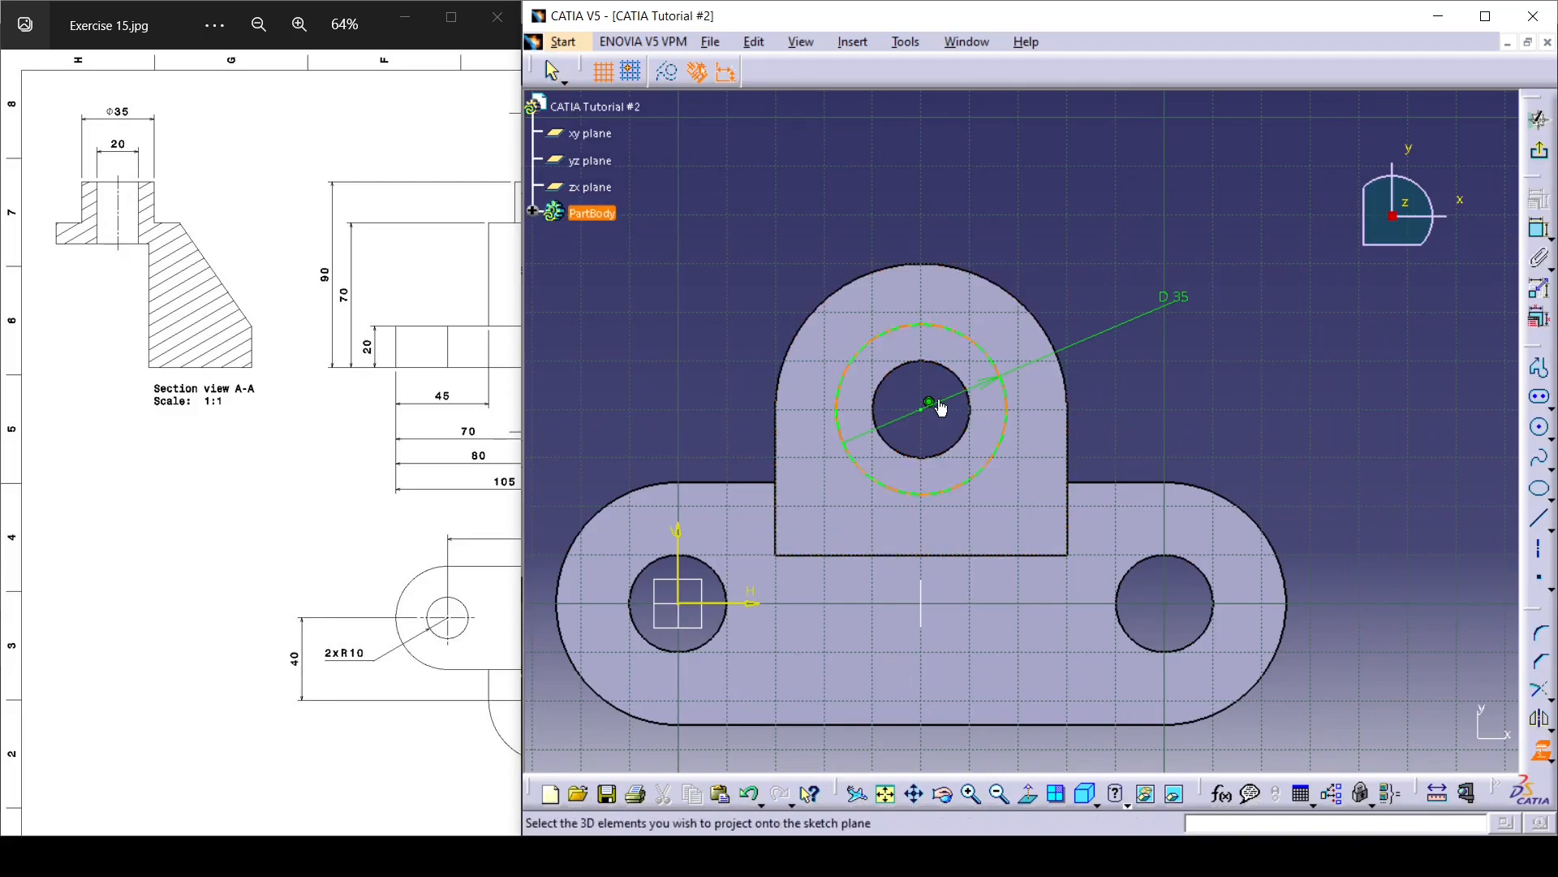
{"action": "left_click", "coordinate": [942, 370]}
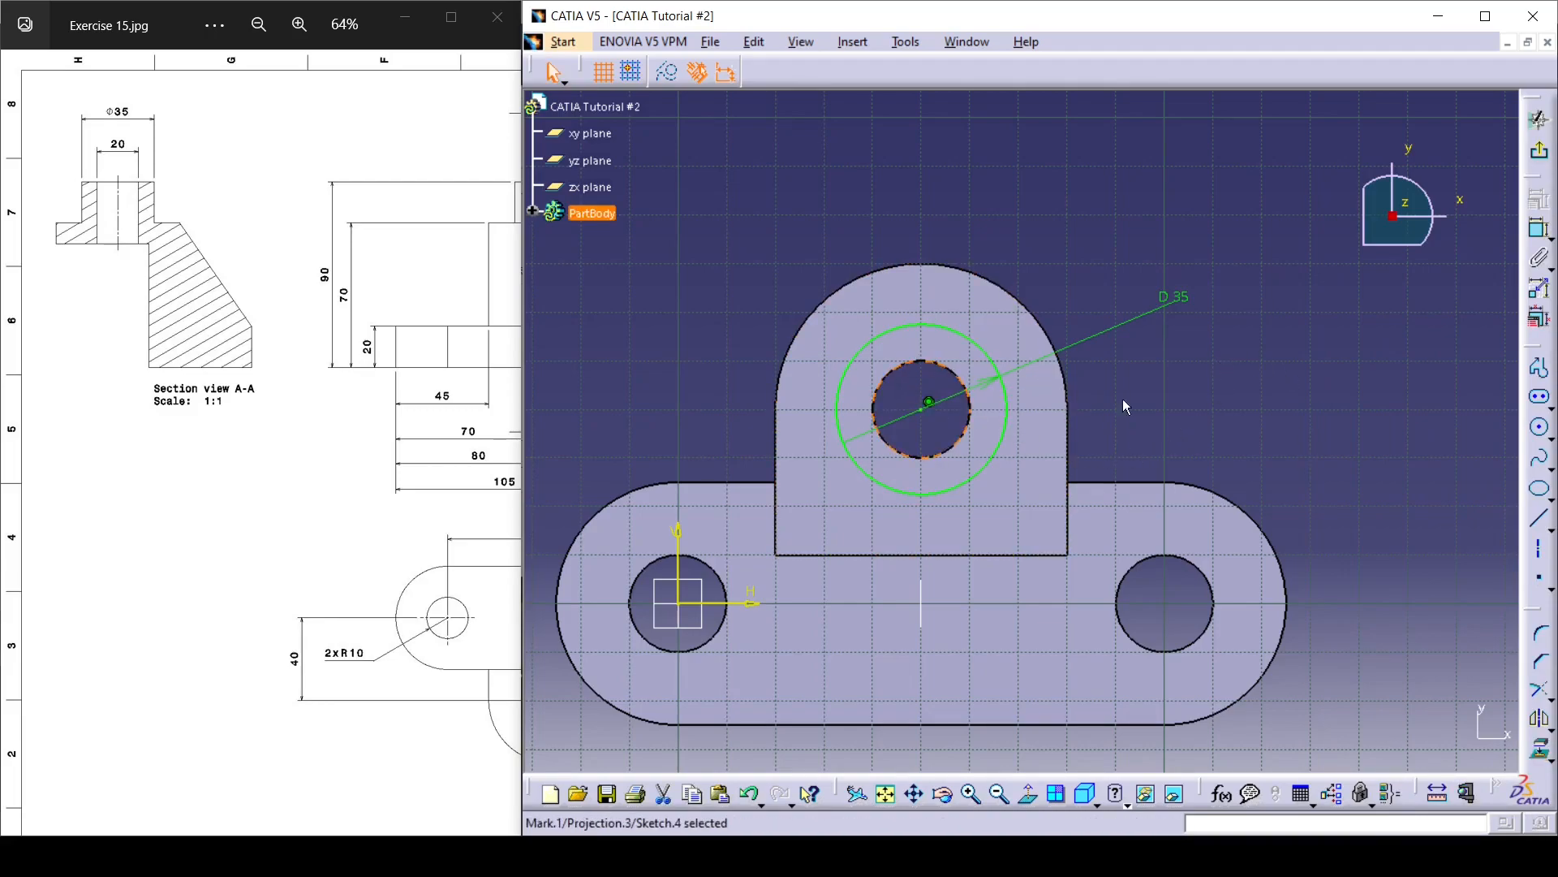
{"action": "left_click", "coordinate": [1288, 349]}
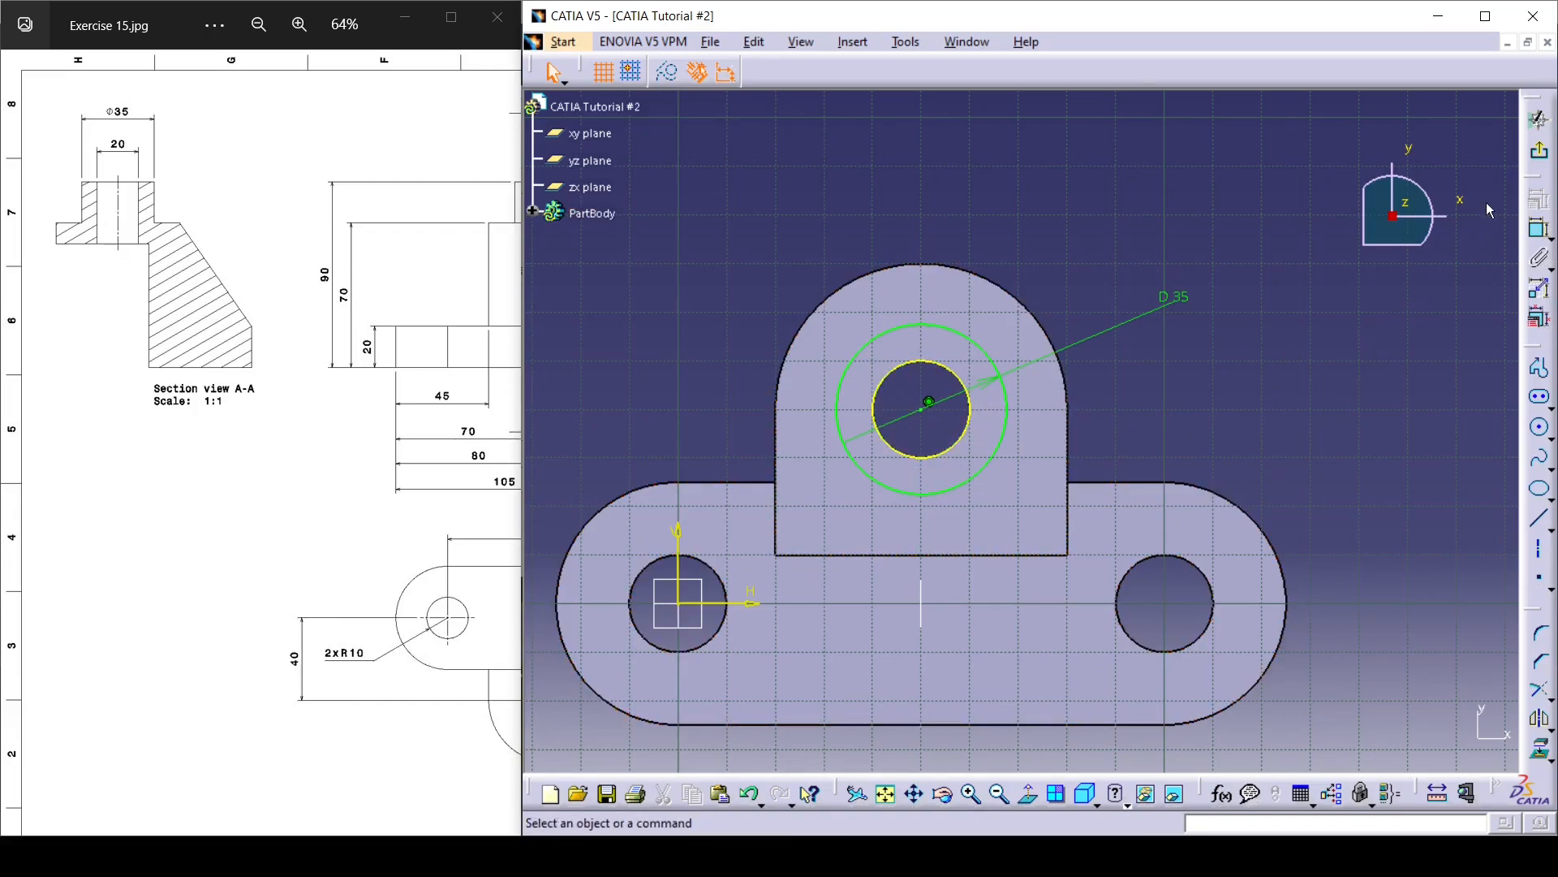
{"action": "left_click", "coordinate": [1539, 151]}
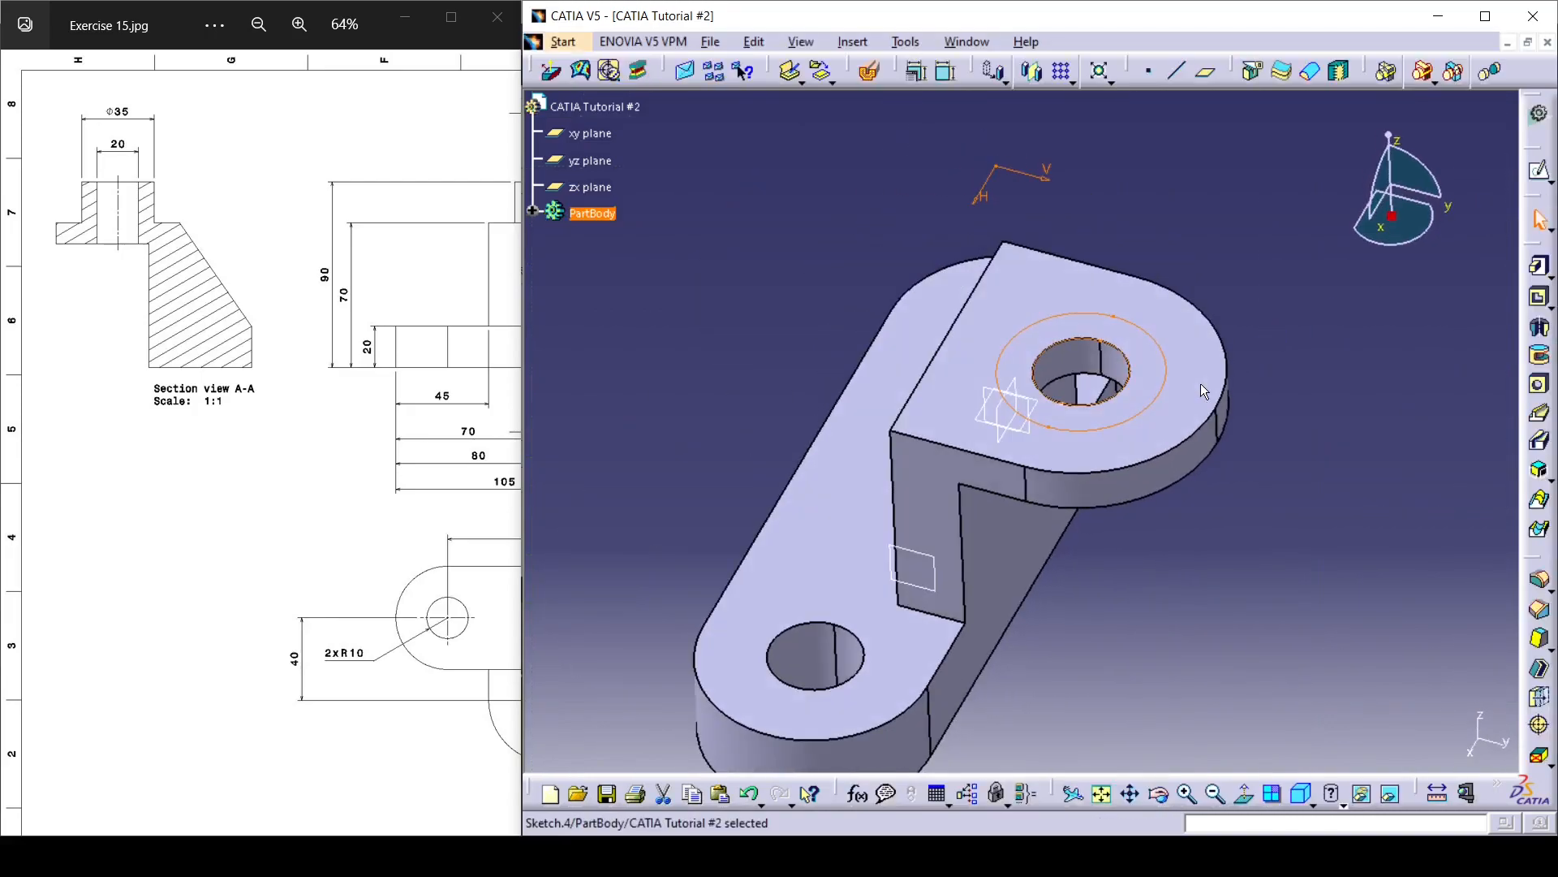
Step: Pad the ring sketch 20 mm upward from the arm's top face to form the boss
{"action": "left_click", "coordinate": [1536, 266]}
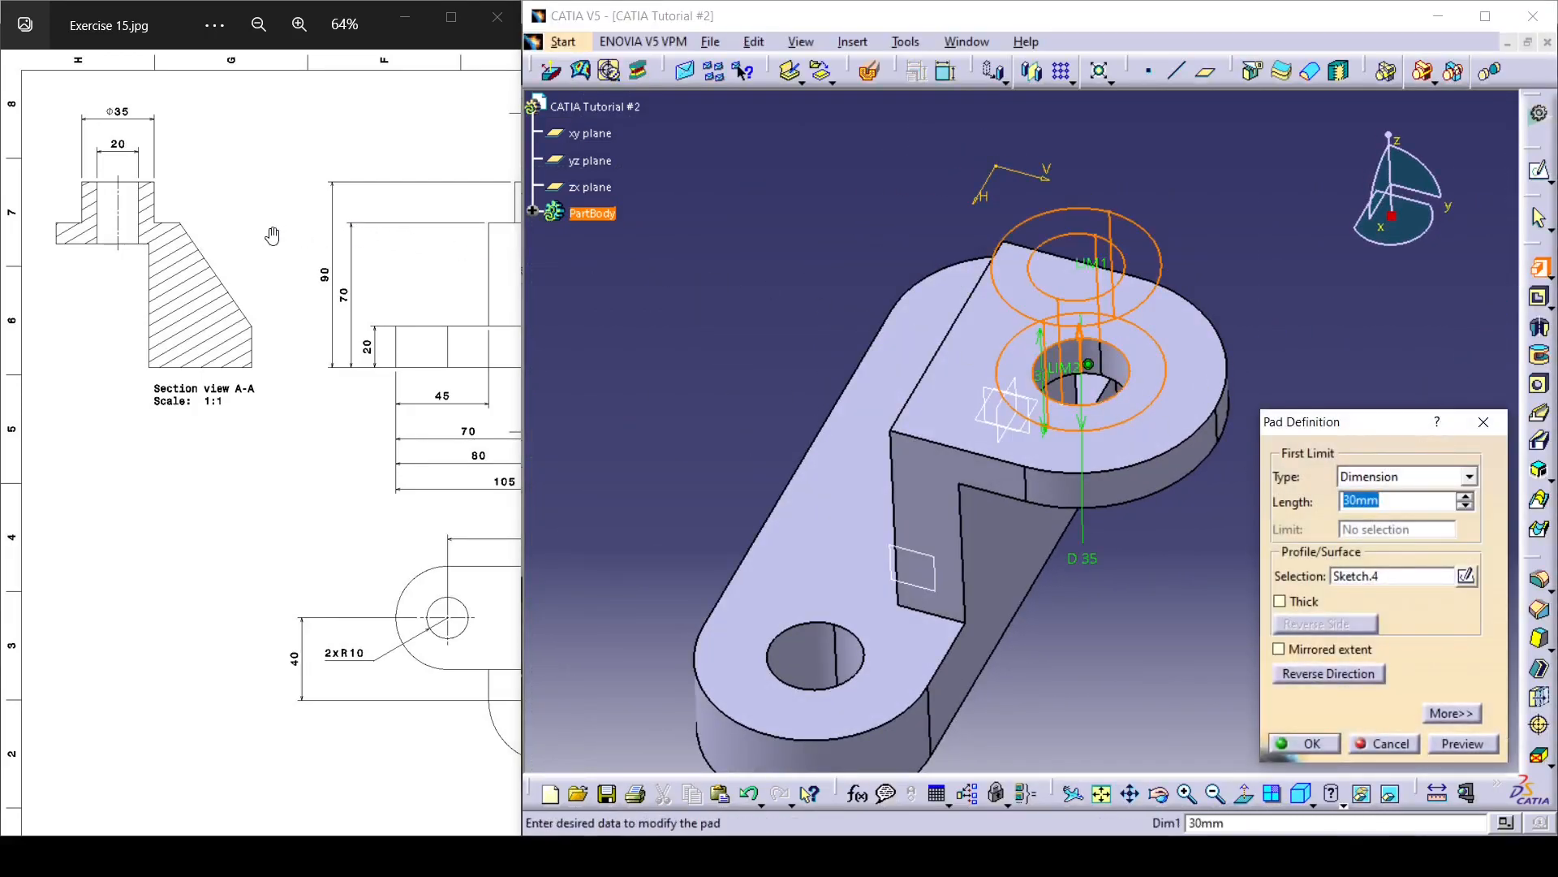
{"action": "left_click_drag", "start_coordinate": [414, 302], "coordinate": [279, 298]}
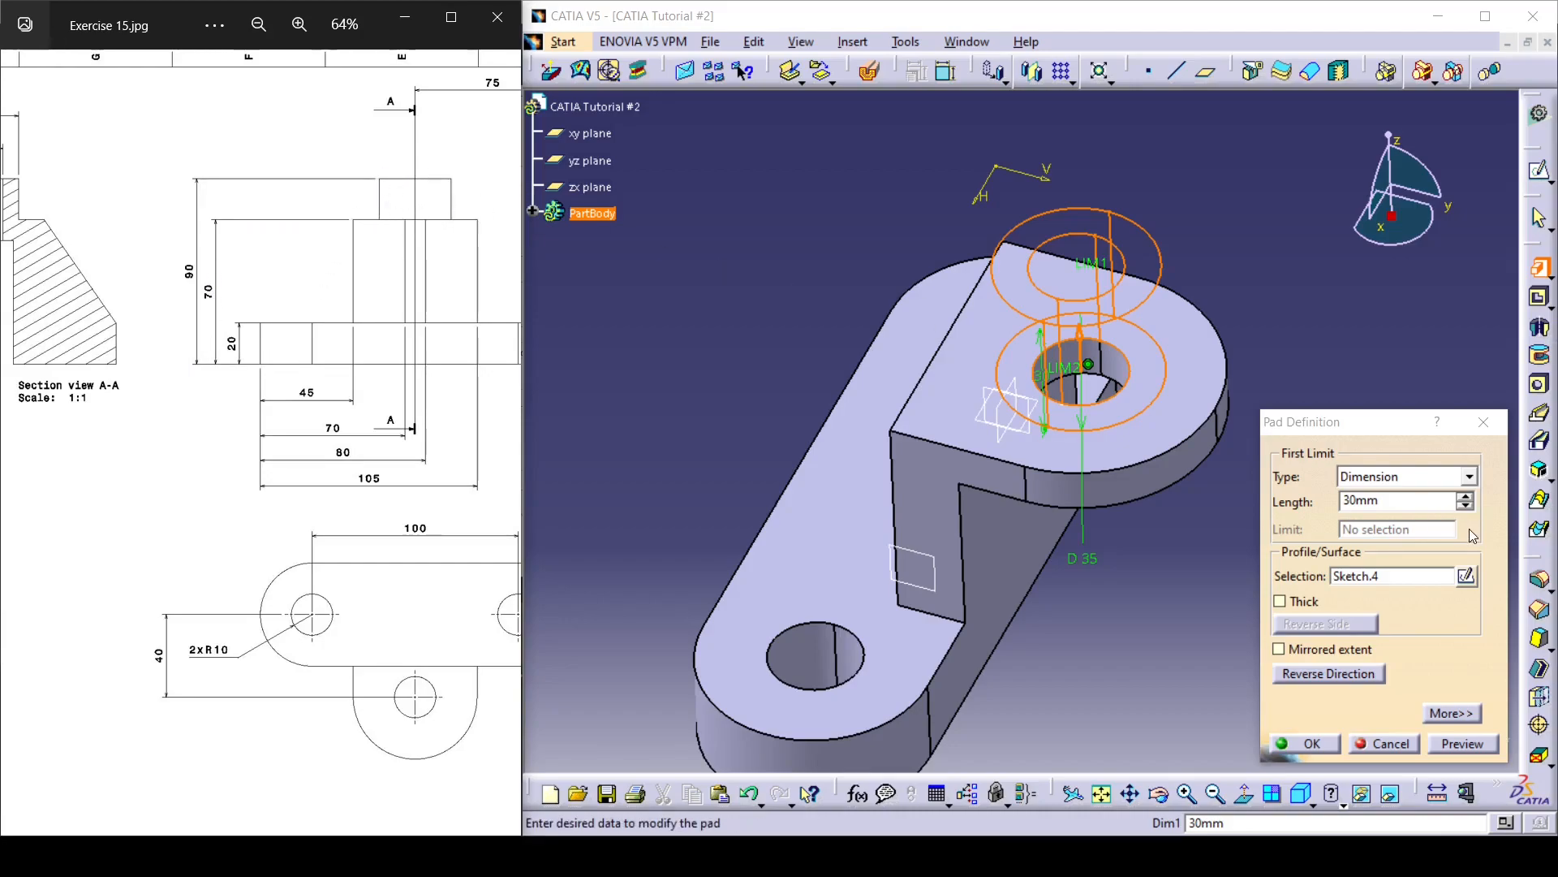
{"action": "left_click_drag", "start_coordinate": [1392, 500], "coordinate": [1318, 498]}
{"action": "type", "text": "20"}
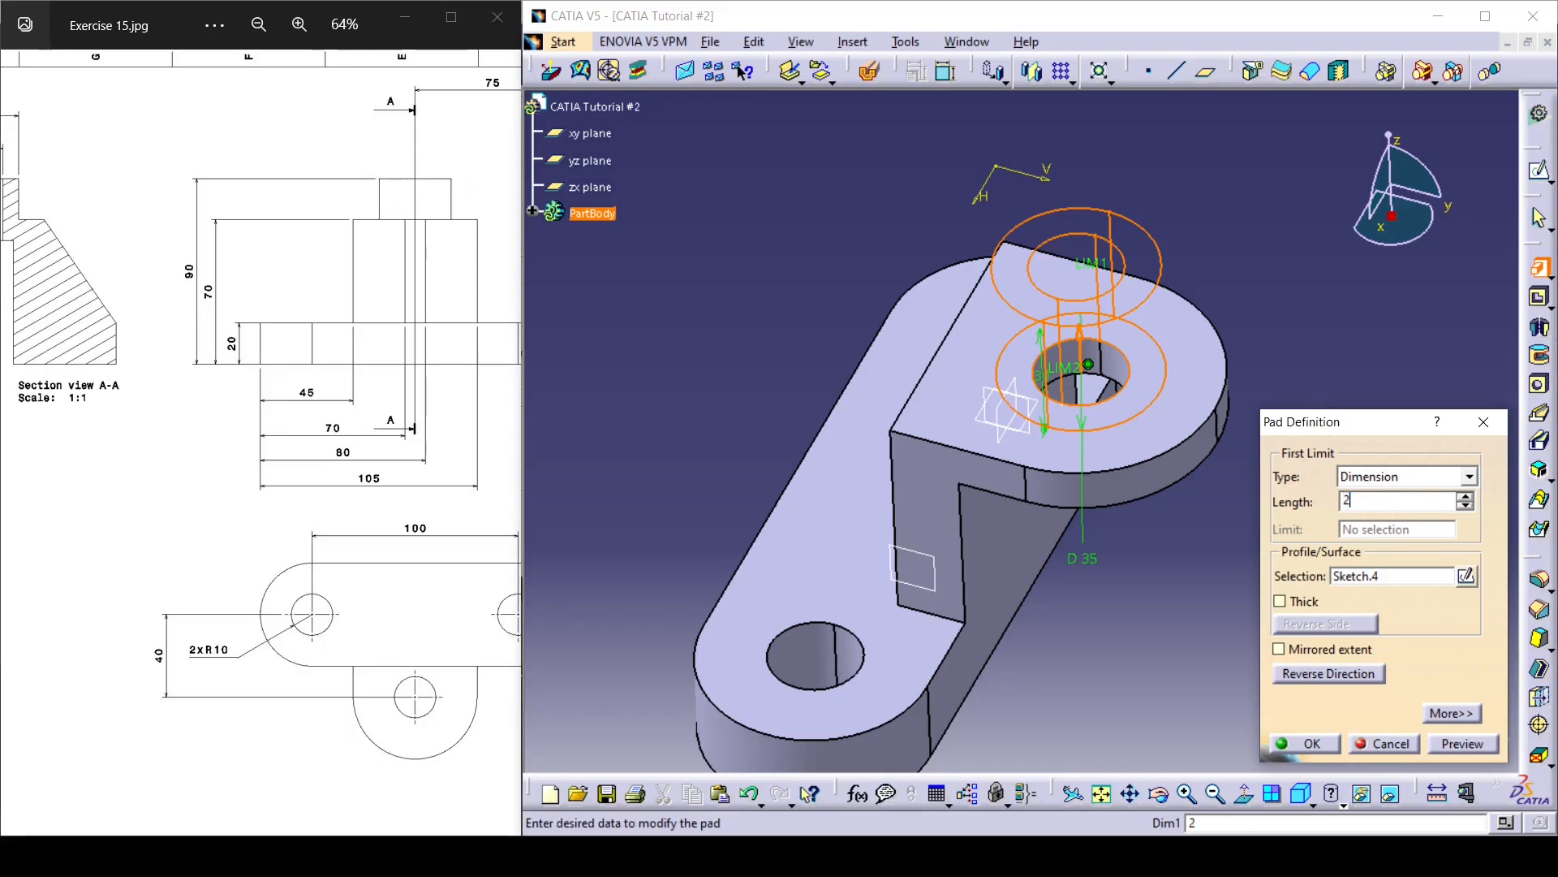
{"action": "left_click", "coordinate": [1338, 742]}
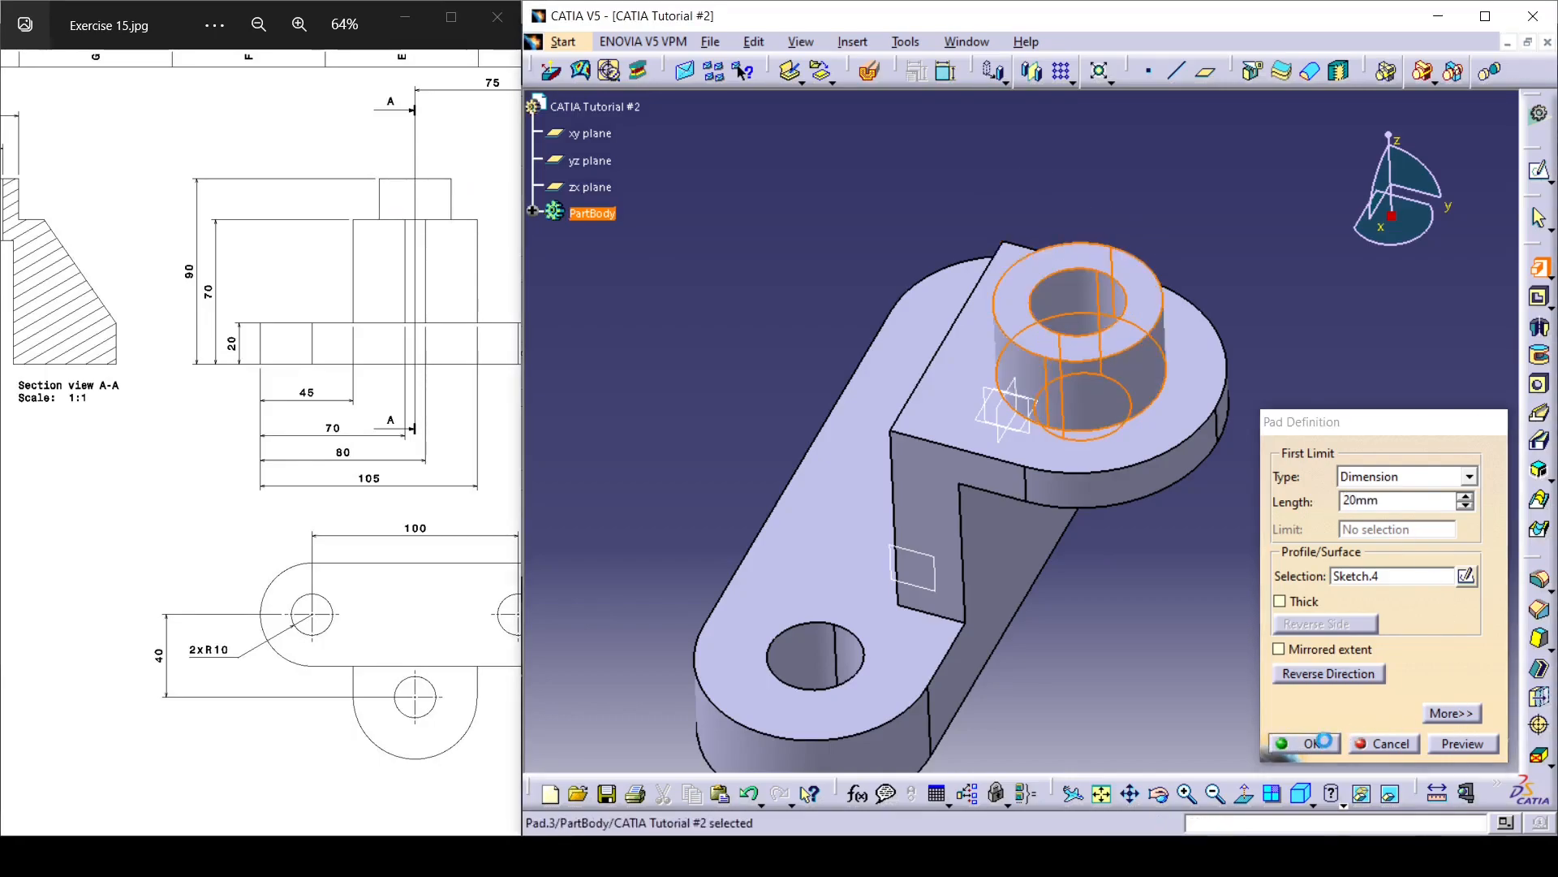
Step: Open a new sketch on the reference plane midway along the base for the triangular rib
{"action": "middle_click_drag", "start_coordinate": [1223, 449], "coordinate": [1254, 393]}
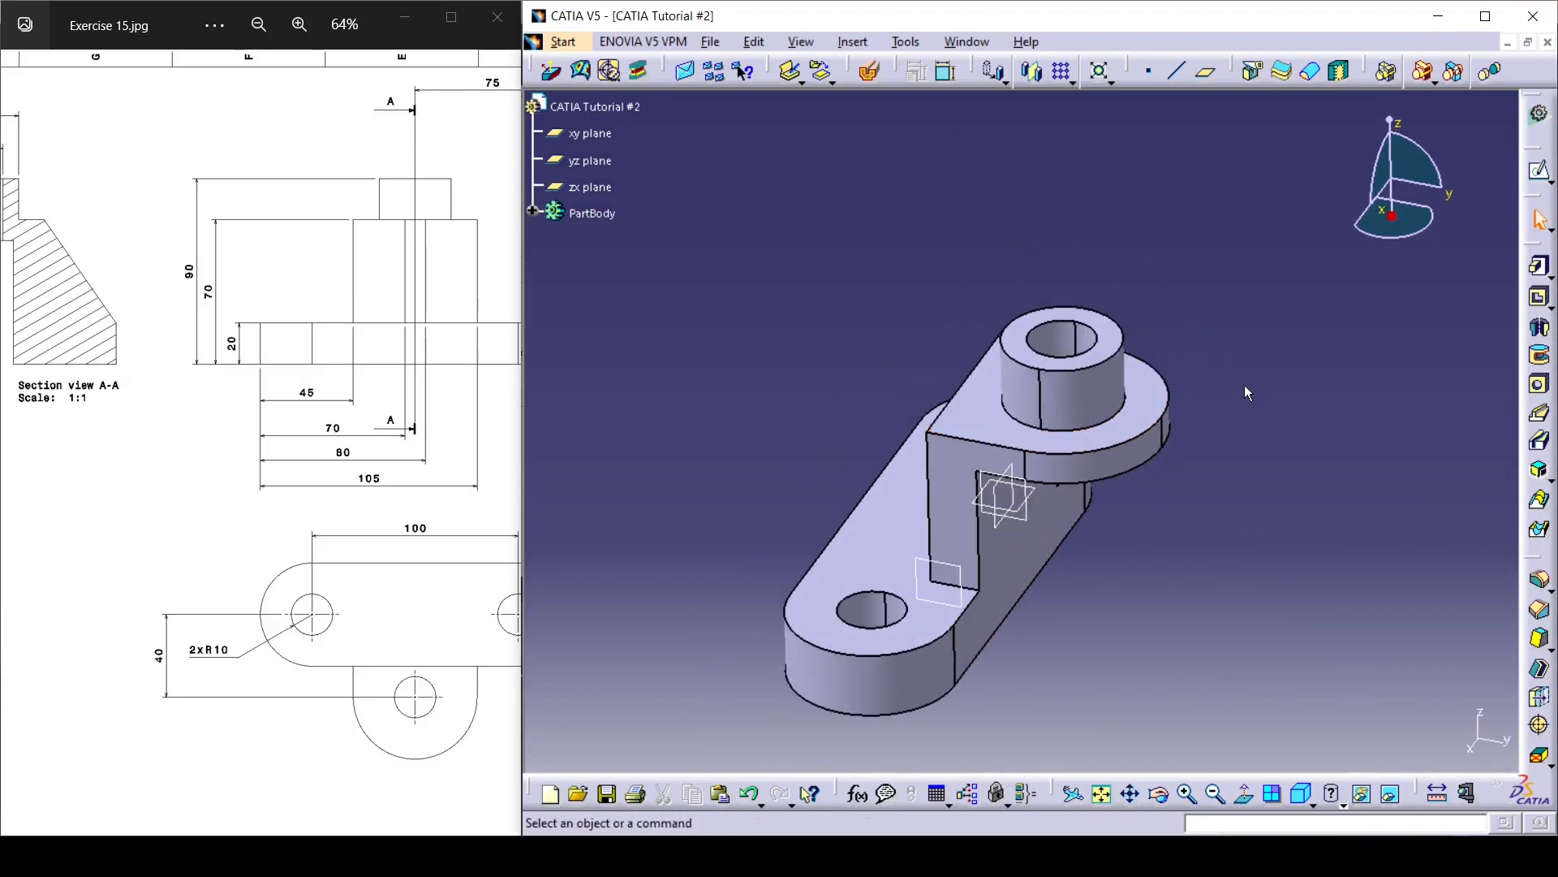
{"action": "left_click_drag", "start_coordinate": [431, 447], "coordinate": [244, 442]}
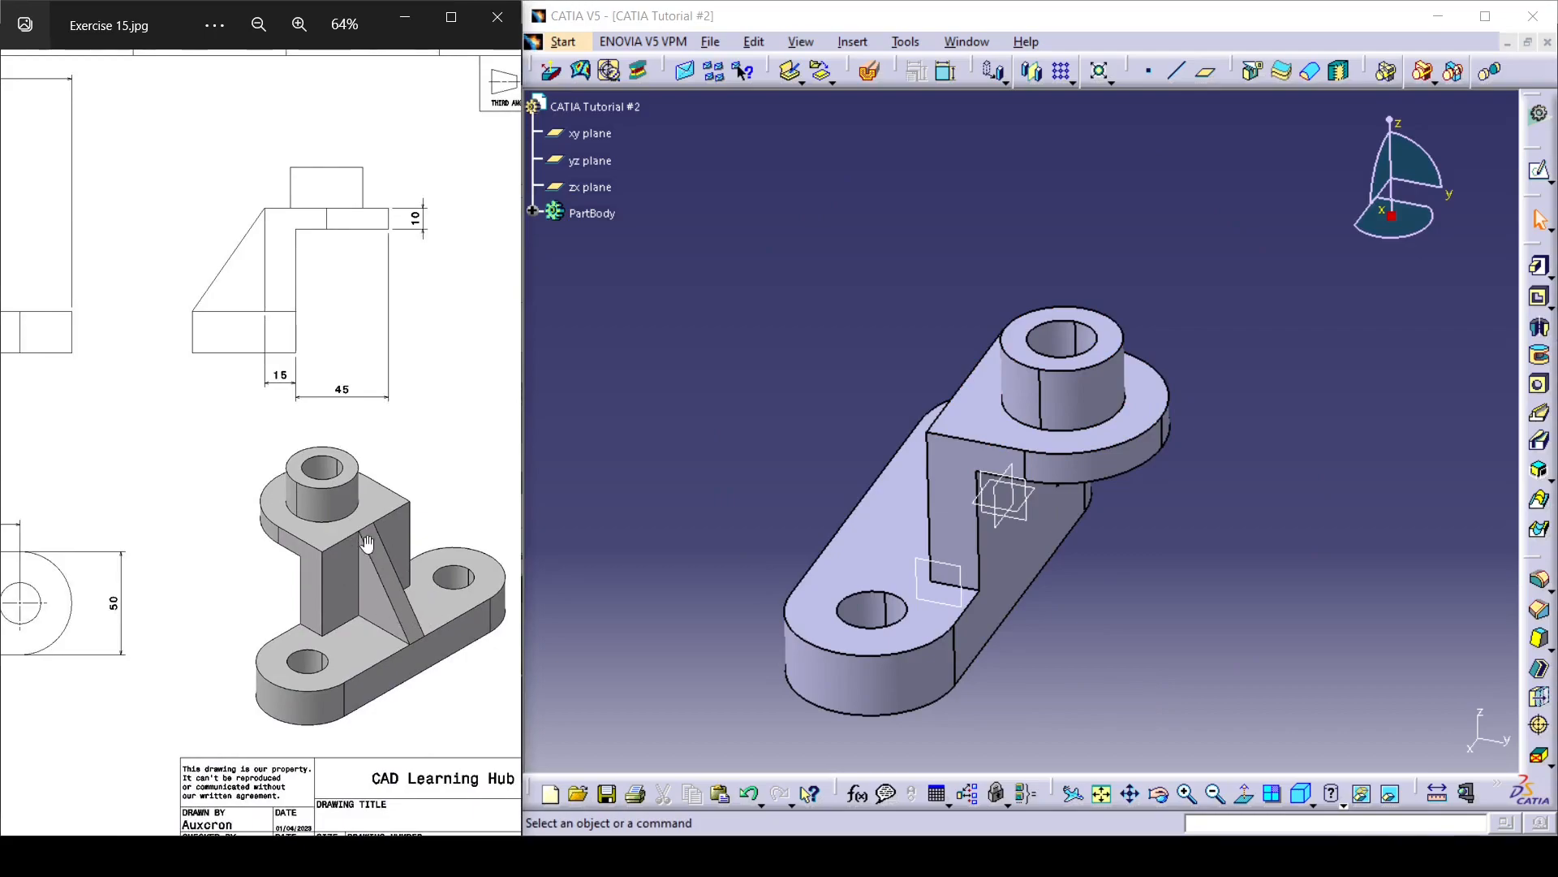
{"action": "middle_click_drag", "start_coordinate": [800, 412], "coordinate": [1123, 539]}
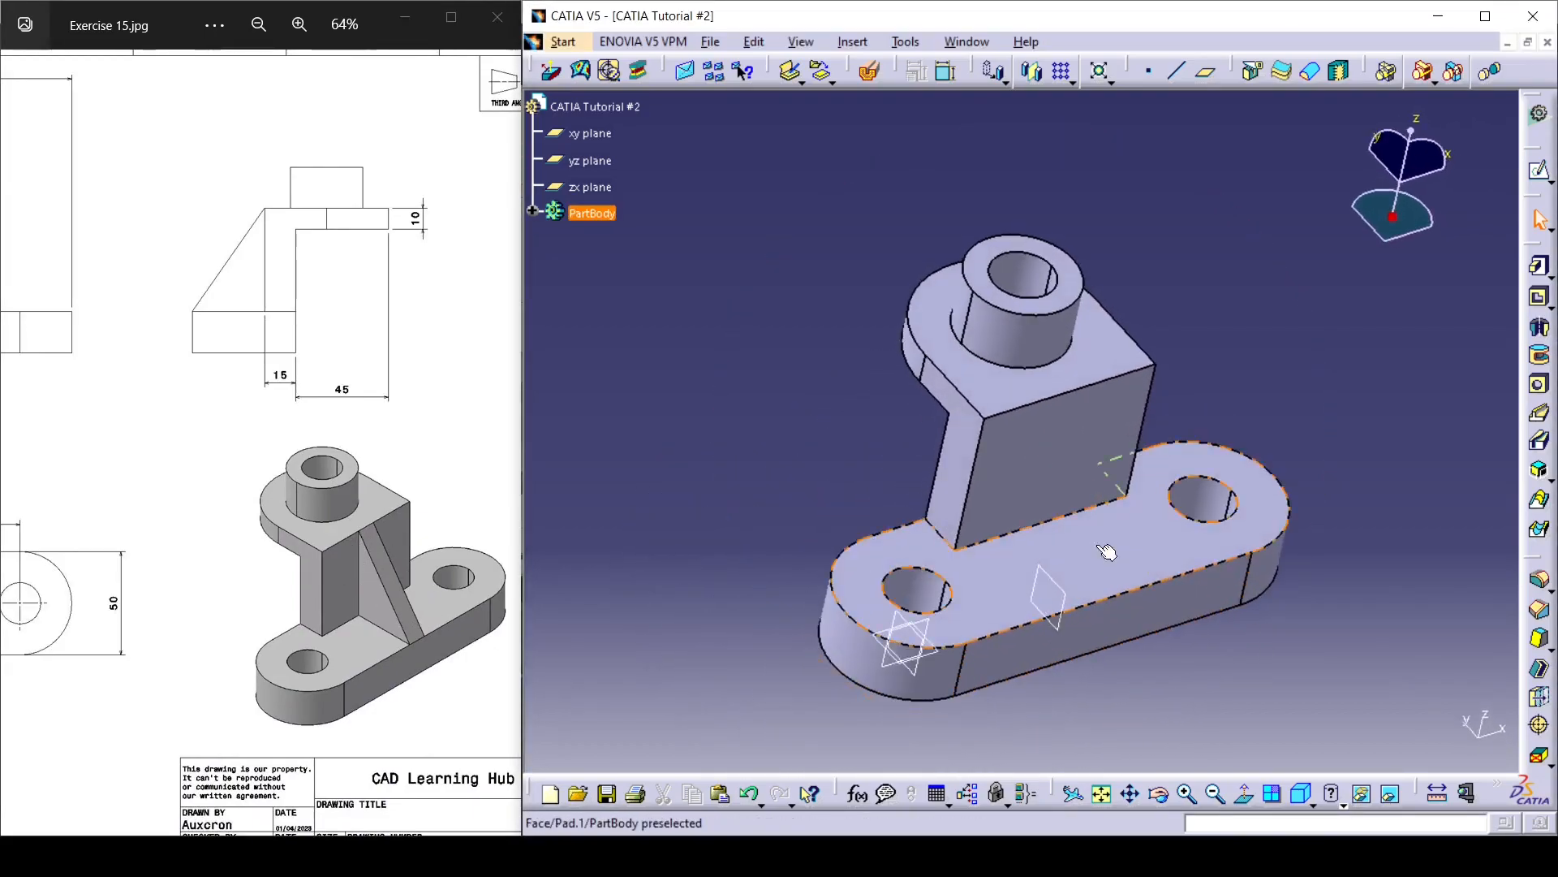
{"action": "left_click", "coordinate": [1068, 597]}
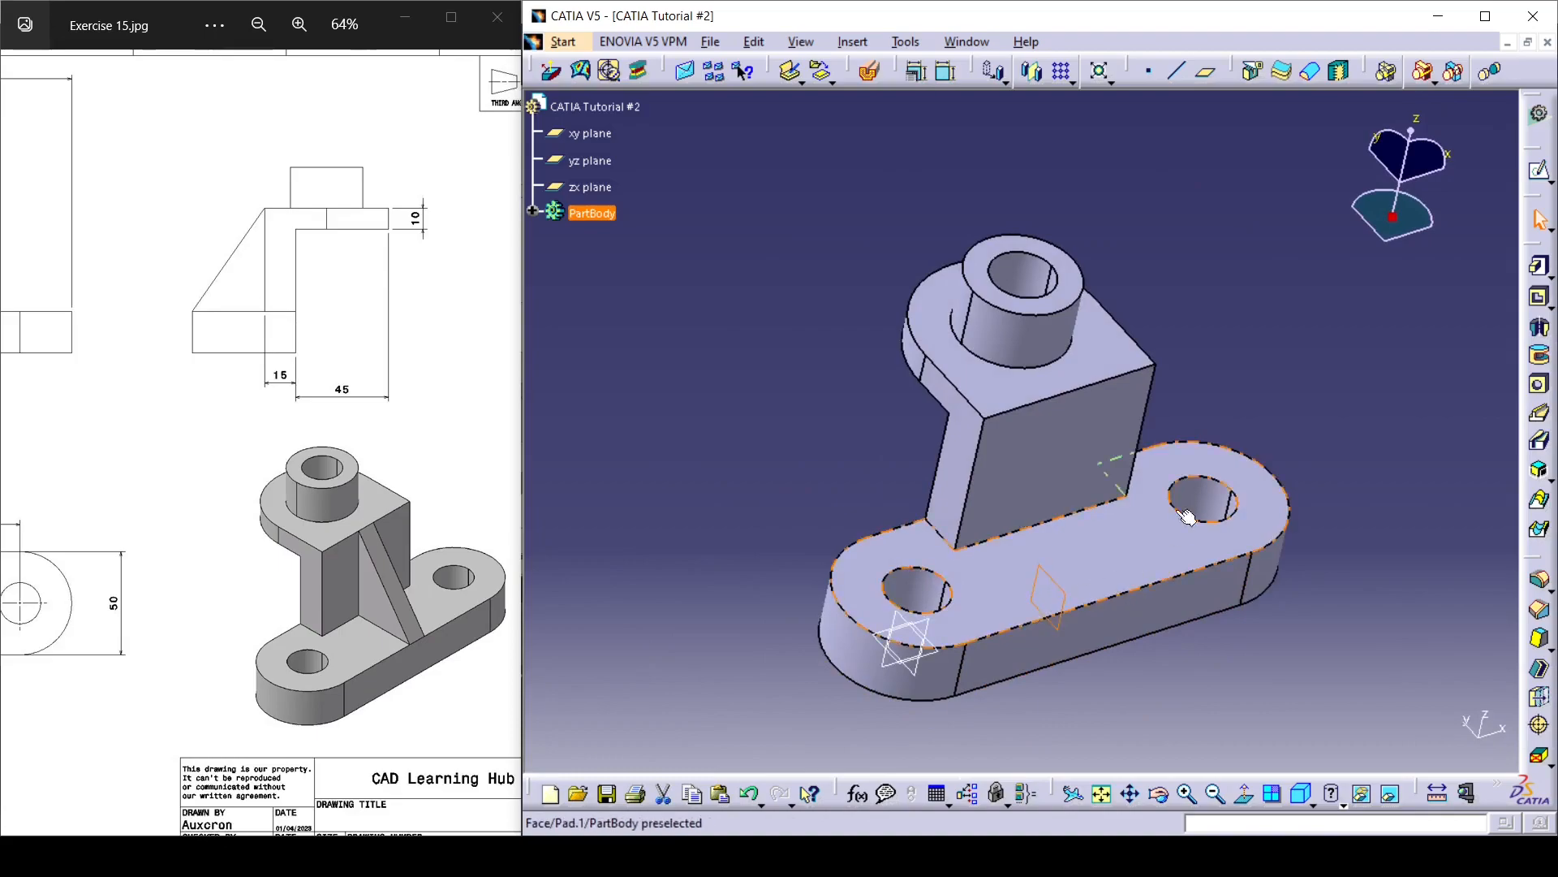
{"action": "left_click", "coordinate": [1538, 169]}
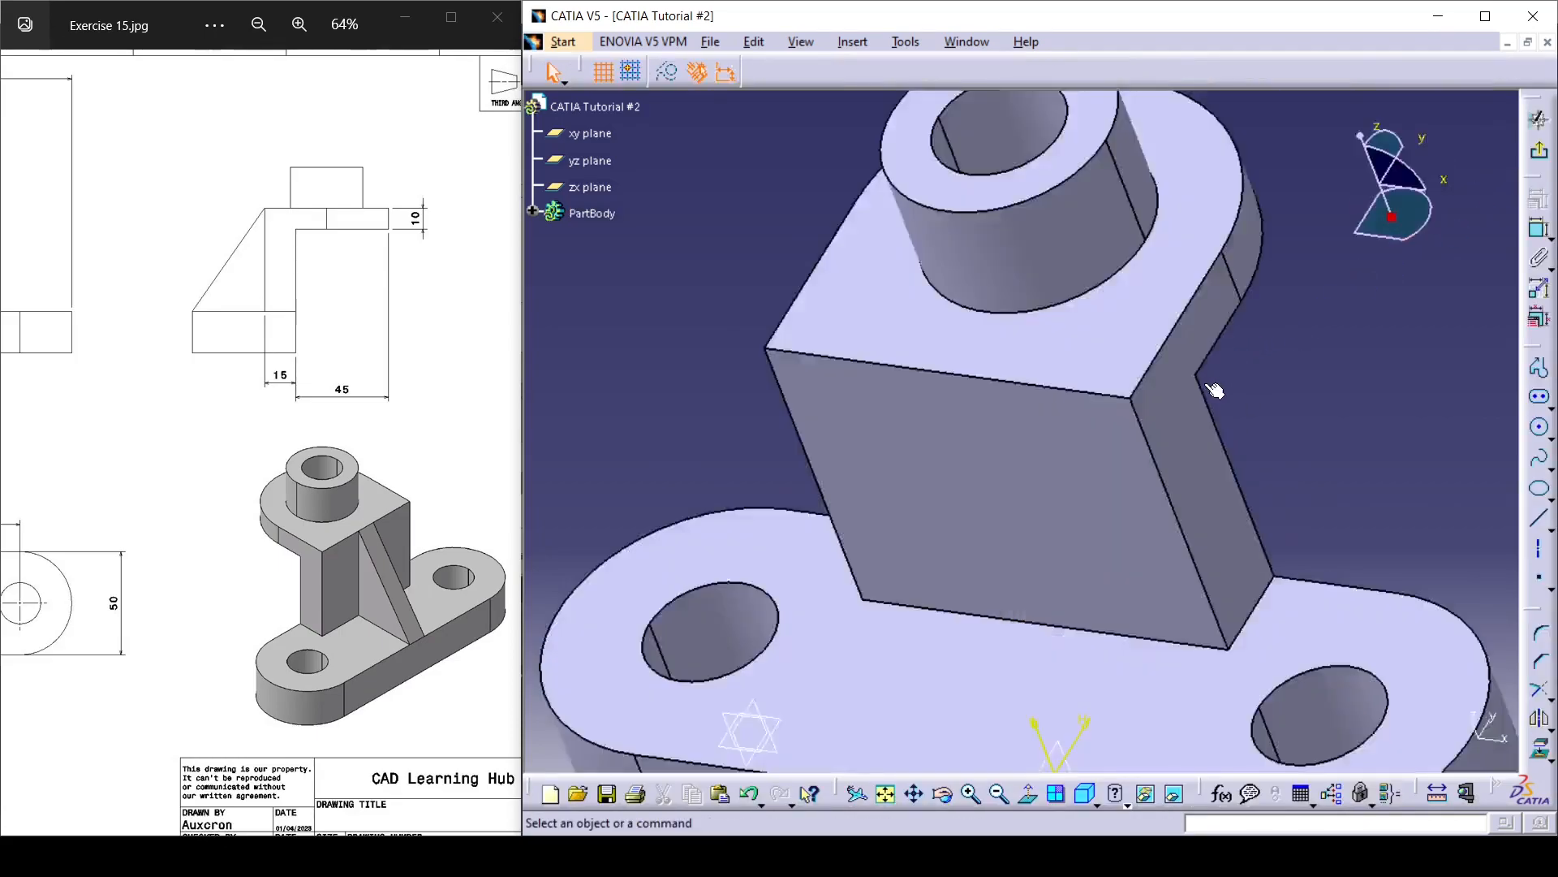
{"action": "middle_click_drag", "start_coordinate": [1107, 466], "coordinate": [1306, 520]}
Step: Draw a closed triangular rib profile between the upright's rear face and the base's top, using the Profile tool
{"action": "left_click", "coordinate": [1538, 368]}
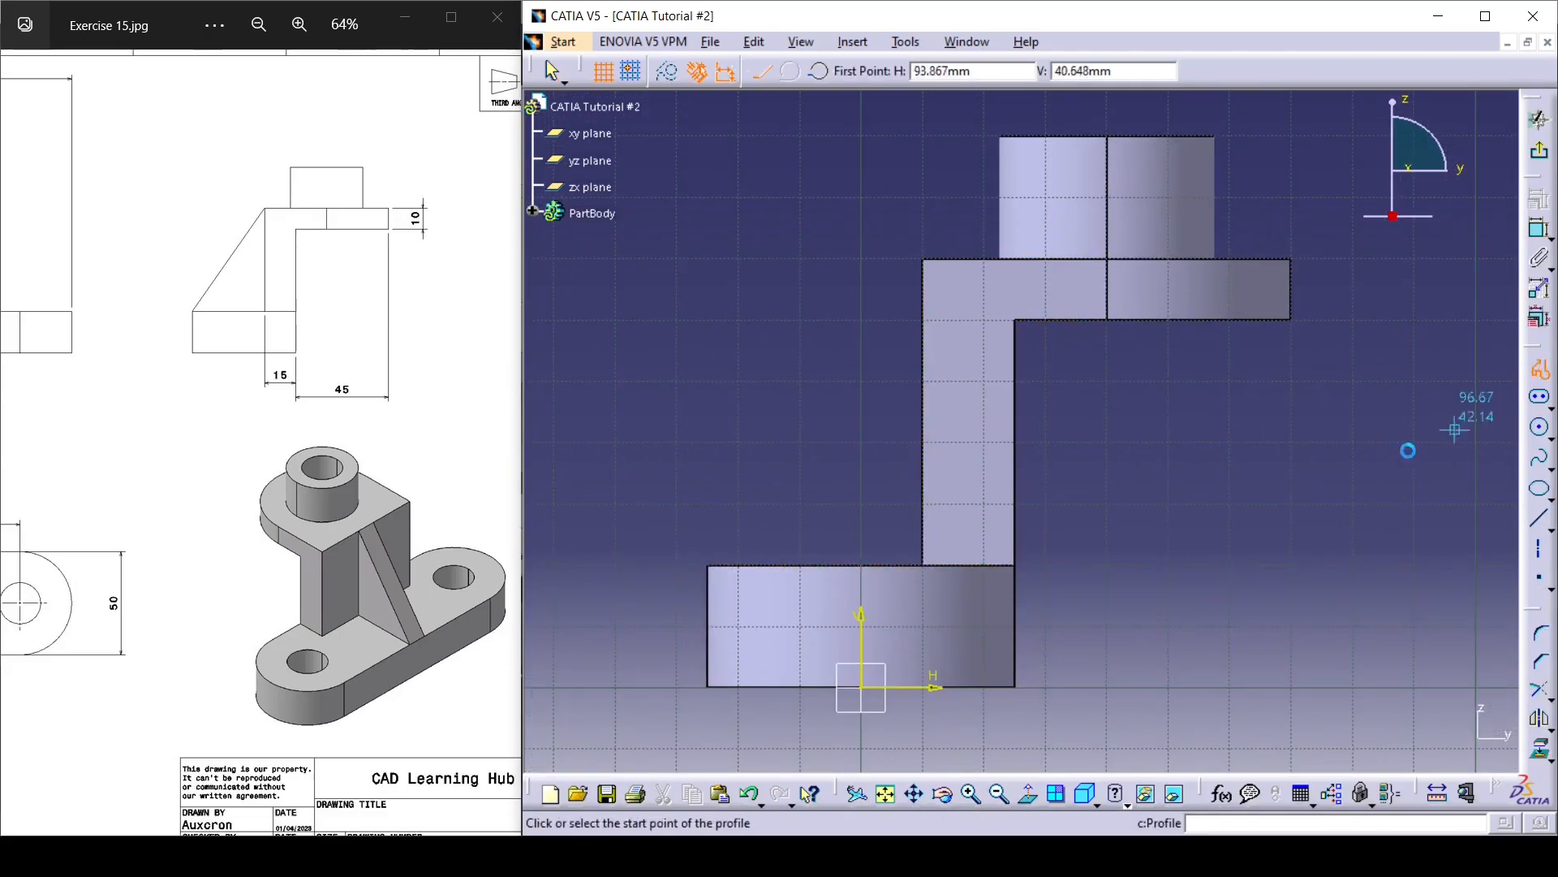
{"action": "left_click", "coordinate": [922, 260]}
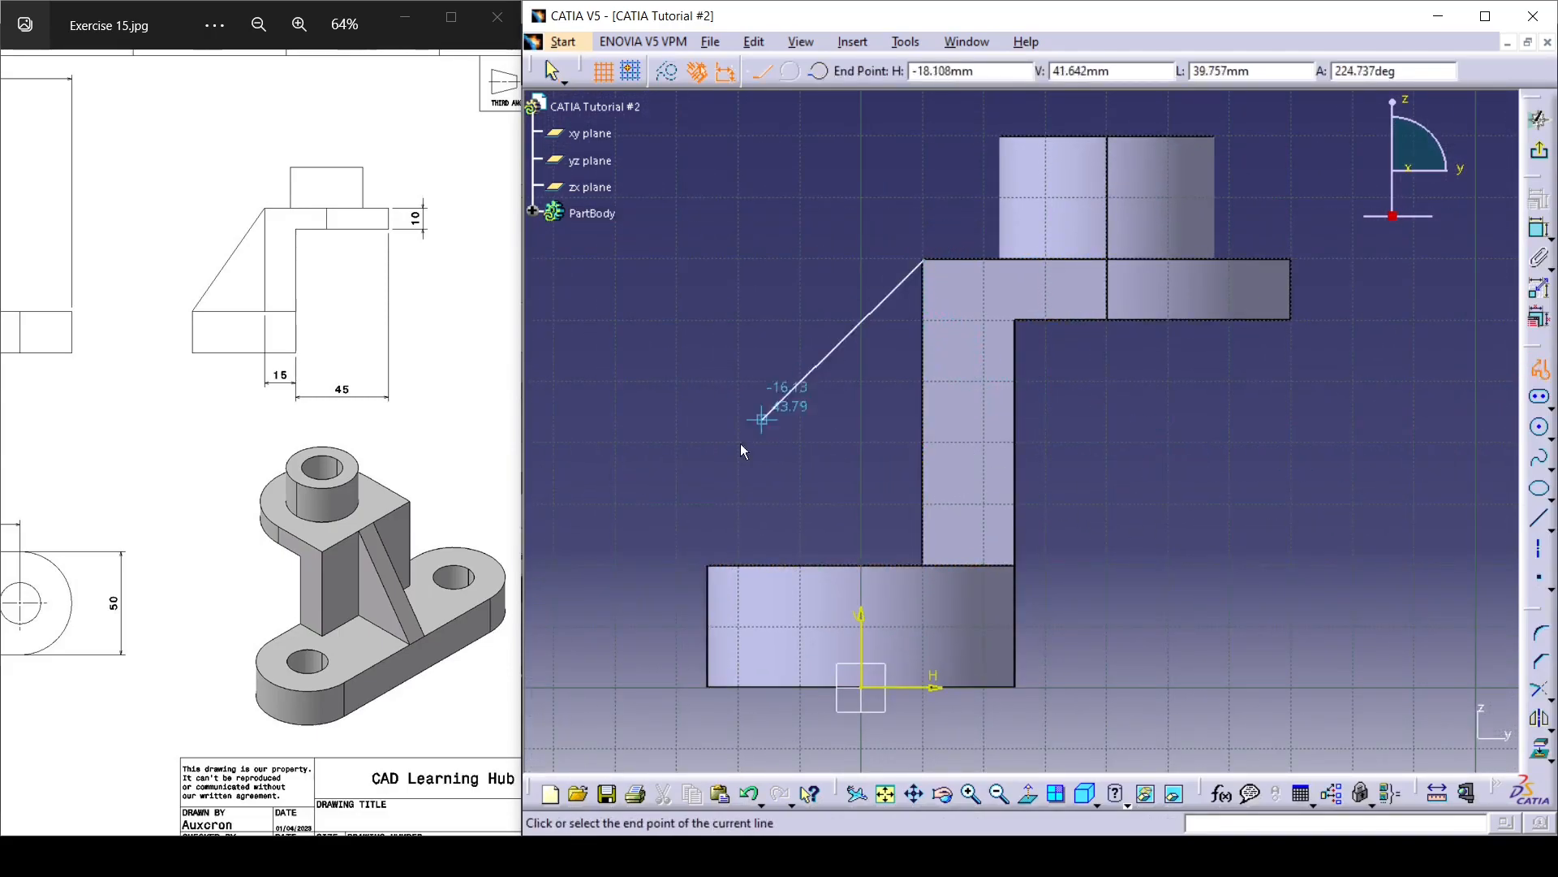
{"action": "left_click", "coordinate": [700, 563]}
{"action": "left_click", "coordinate": [923, 563]}
{"action": "left_click", "coordinate": [925, 261]}
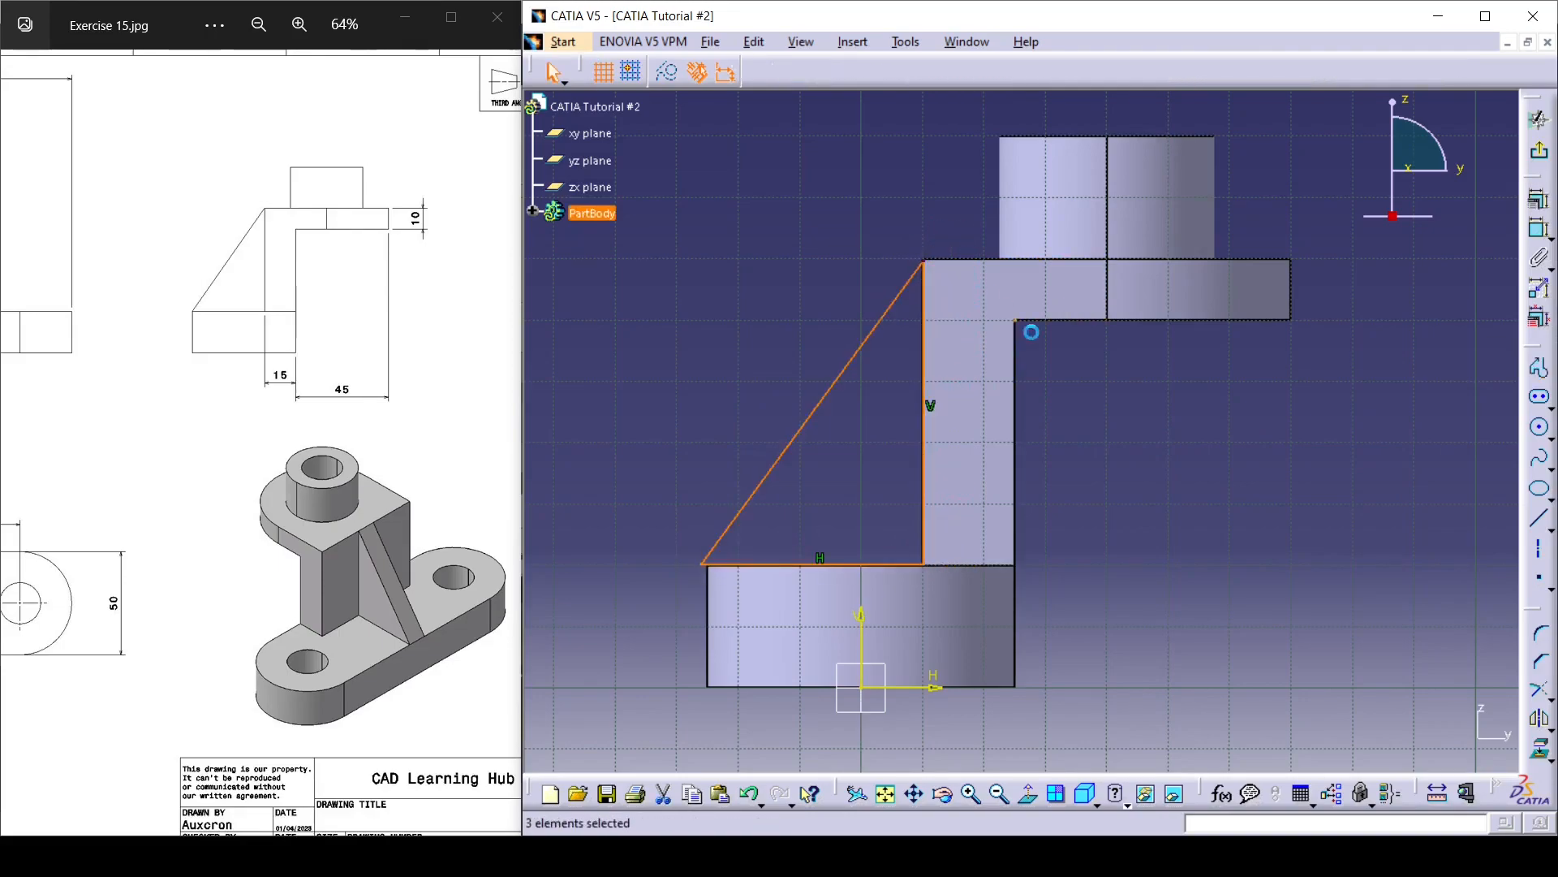
{"action": "left_click", "coordinate": [1142, 414]}
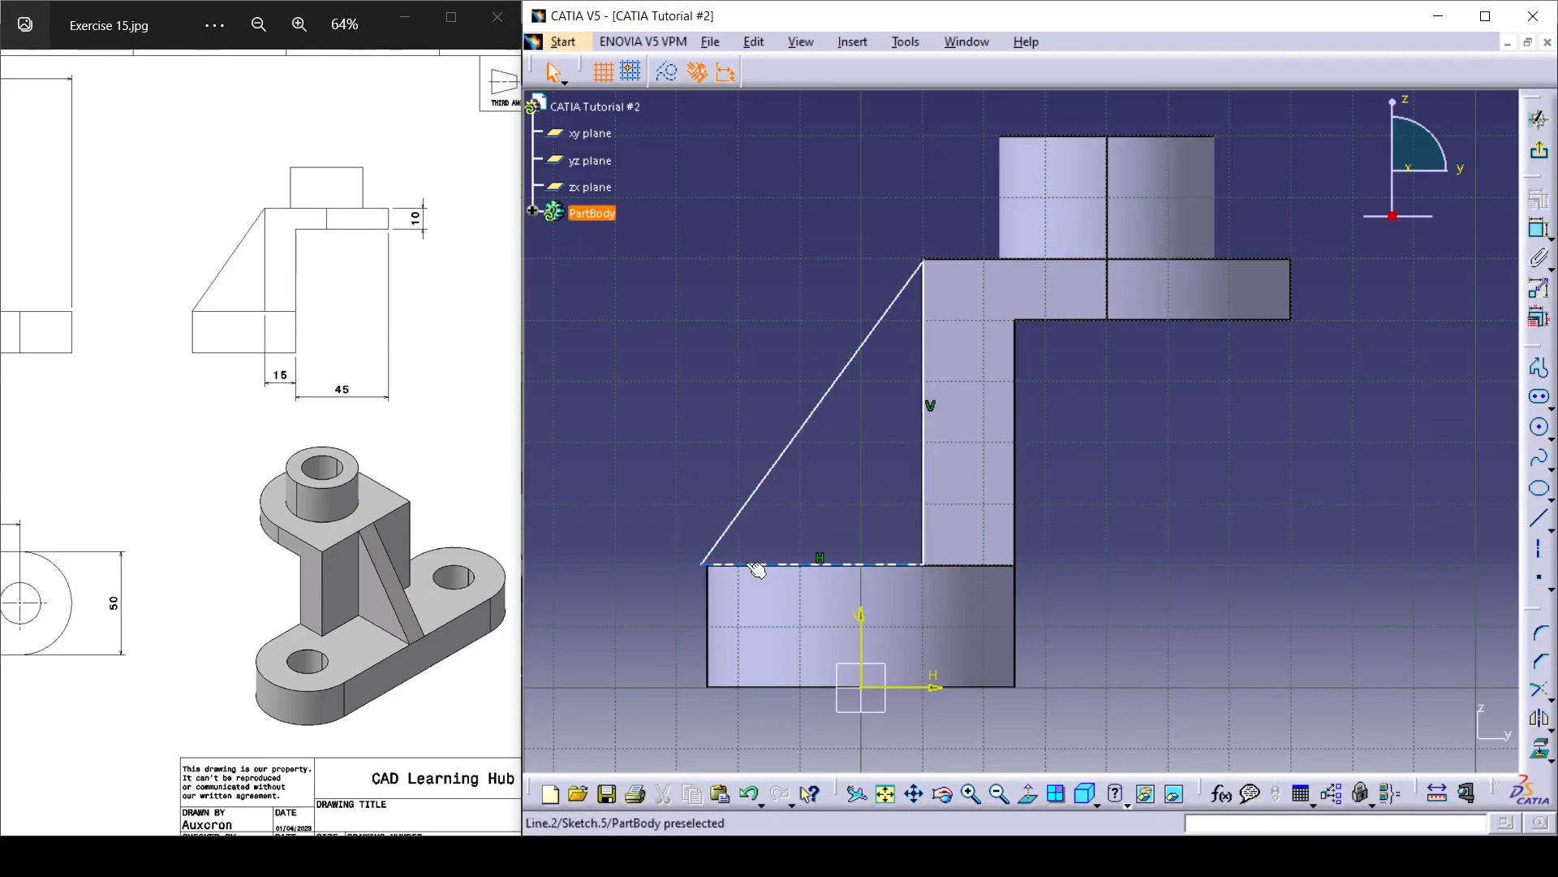
Step: Make the triangle's horizontal line coincident with the base's top edge
{"action": "left_click_drag", "start_coordinate": [757, 569], "coordinate": [765, 542]}
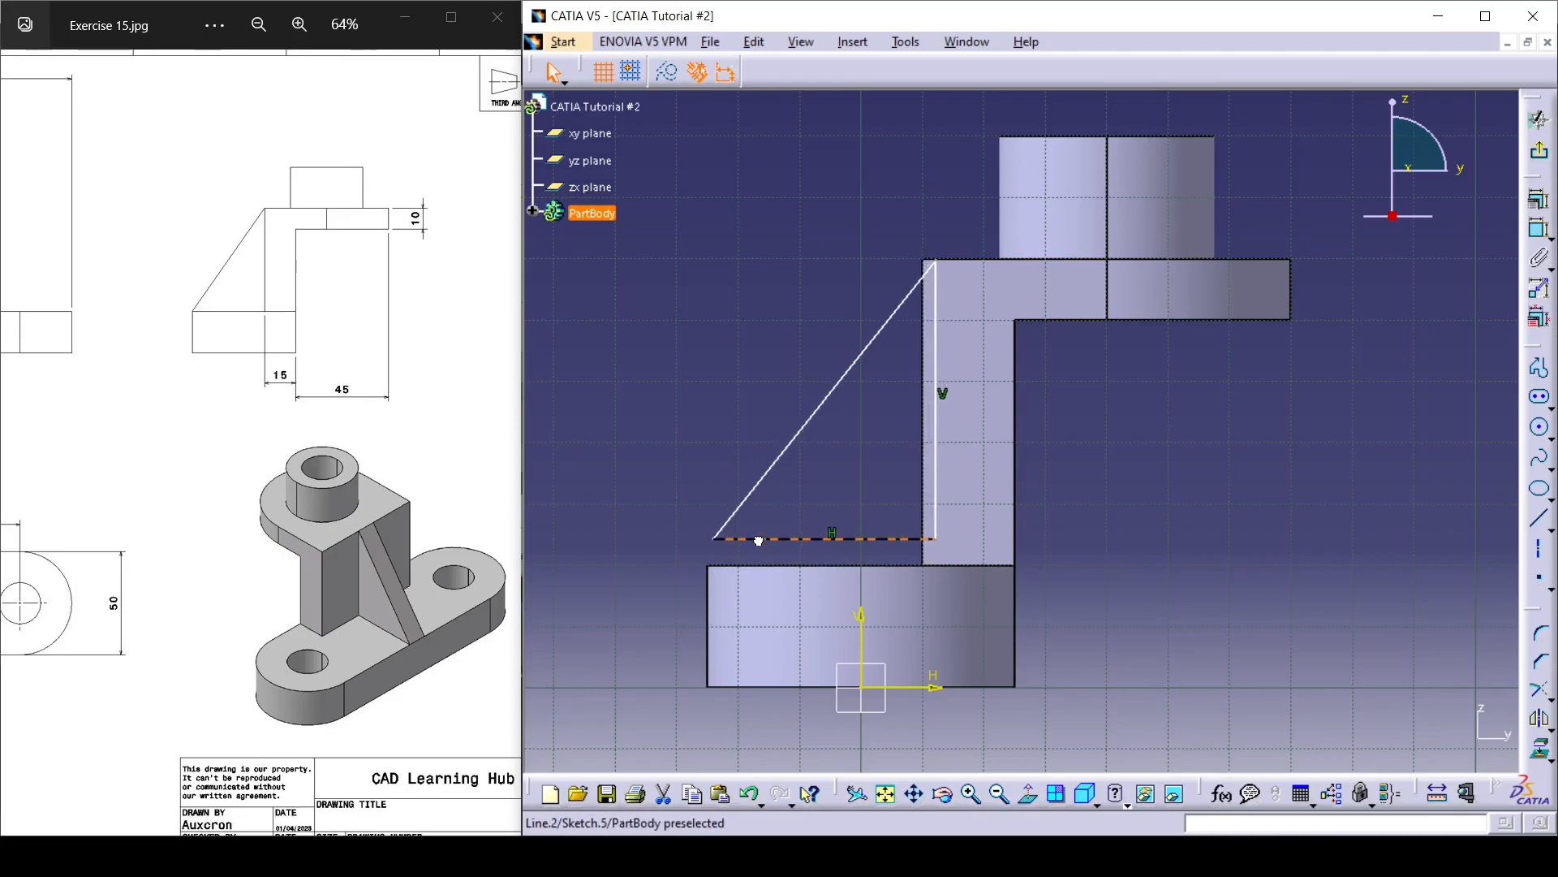
{"action": "left_click", "coordinate": [785, 573], "text": "ctrl"}
{"action": "left_click", "coordinate": [1539, 199]}
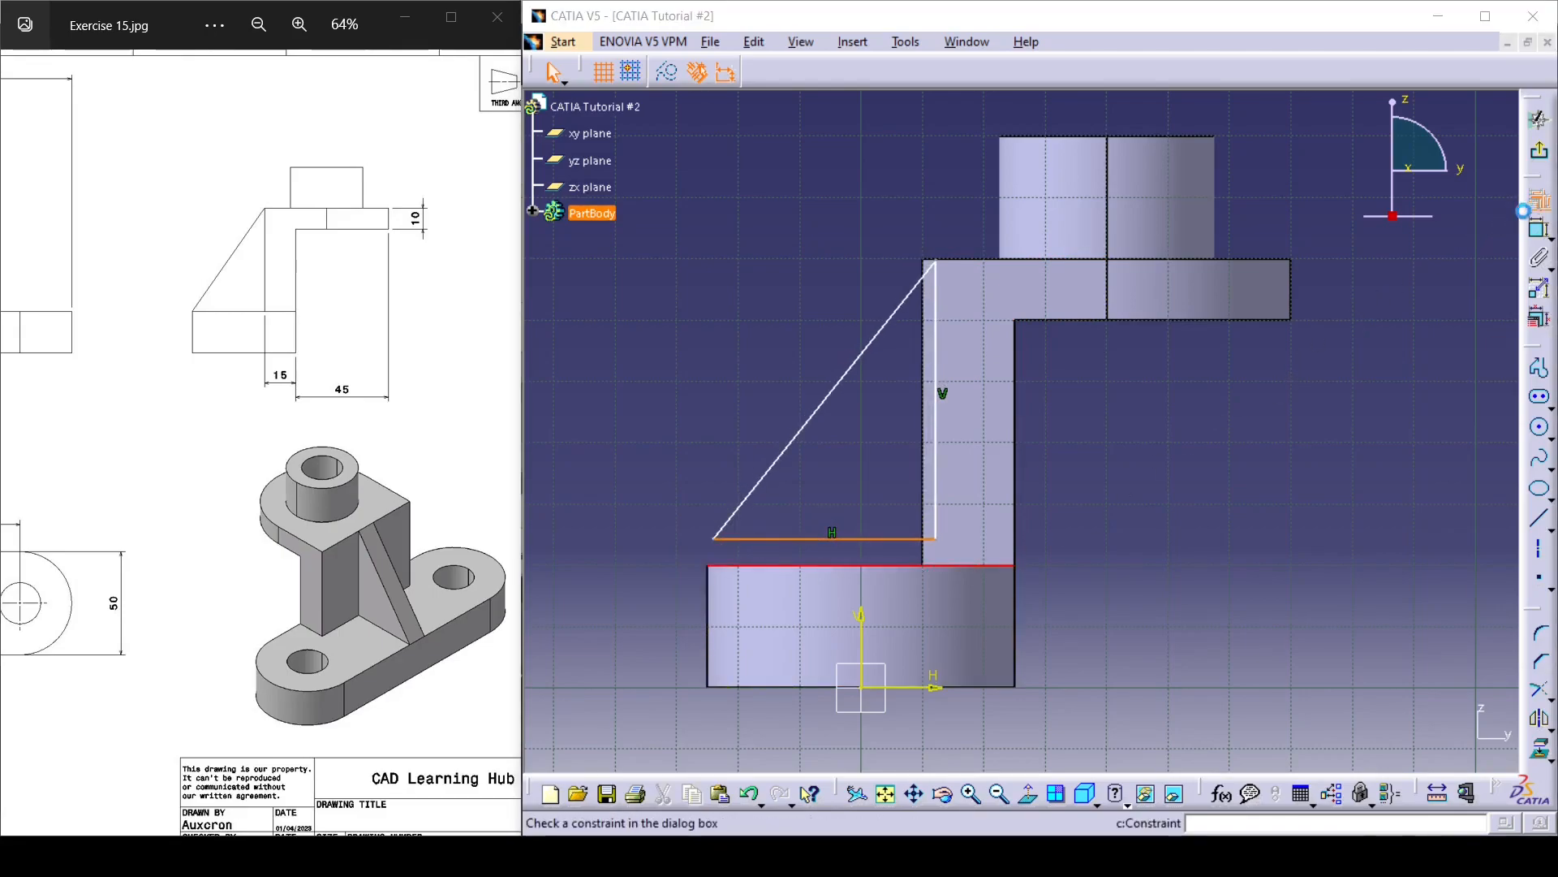
{"action": "left_click", "coordinate": [1408, 547]}
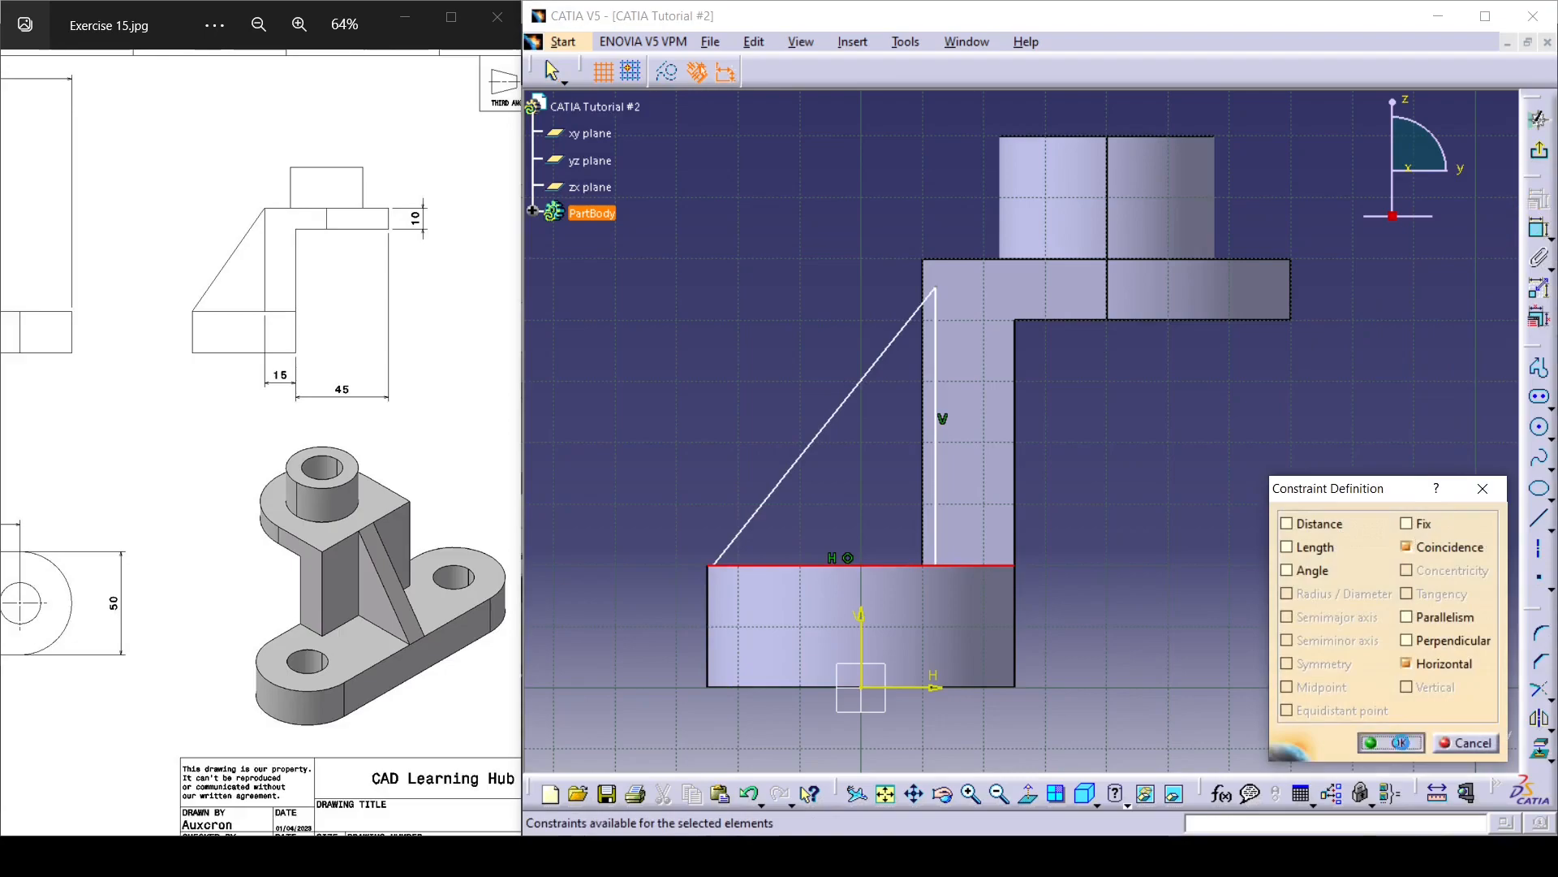
{"action": "left_click", "coordinate": [1391, 742]}
Step: Make the triangle's vertical line coincident with the upright's rear edge
{"action": "left_click", "coordinate": [936, 485]}
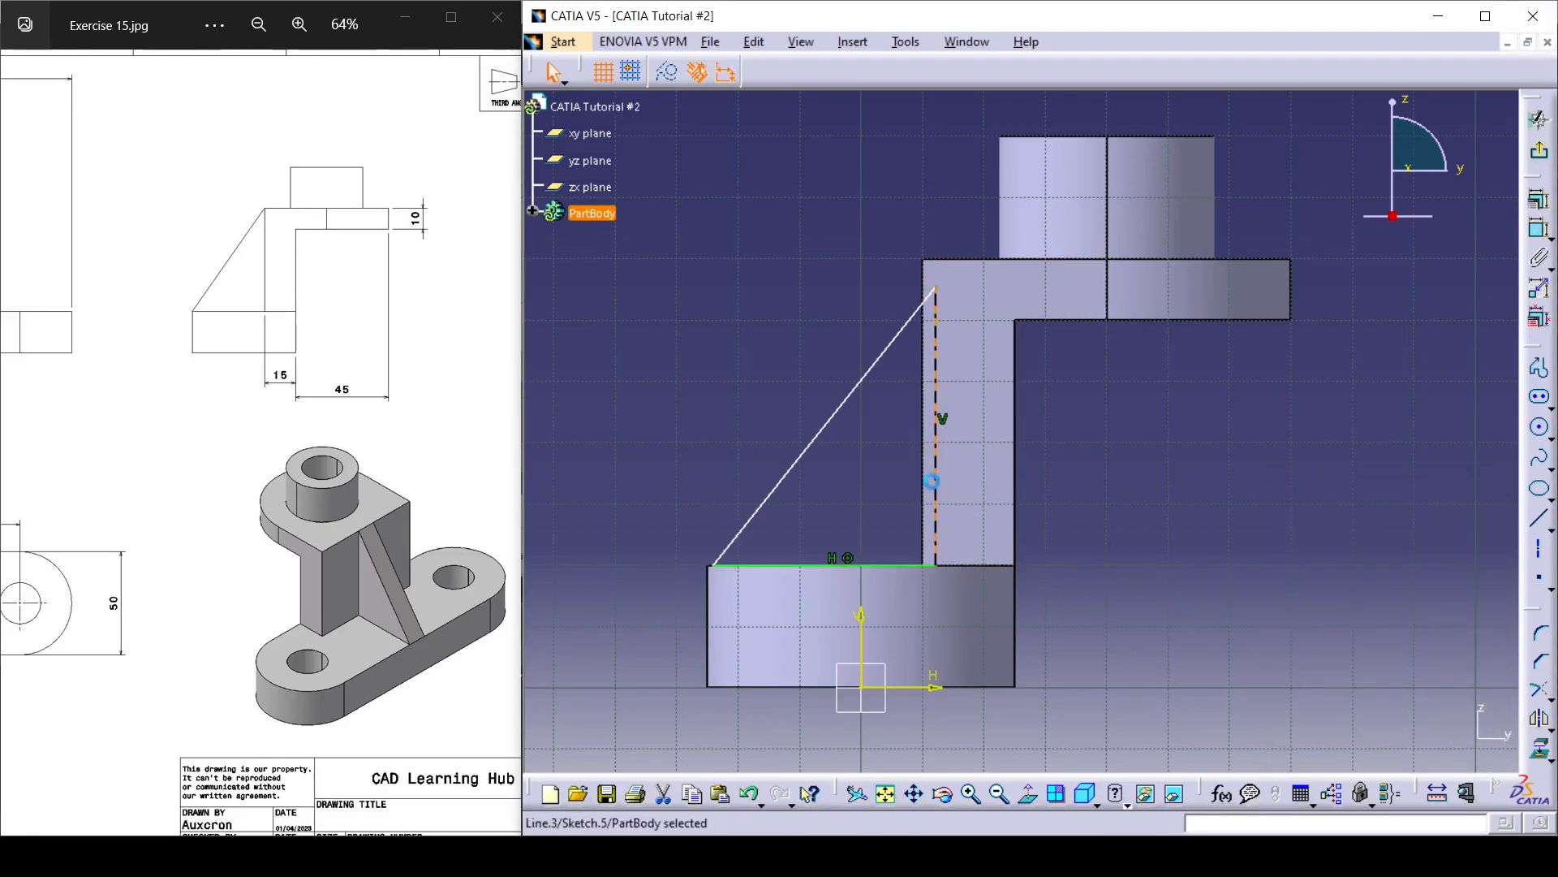
{"action": "left_click", "coordinate": [921, 459], "text": "ctrl"}
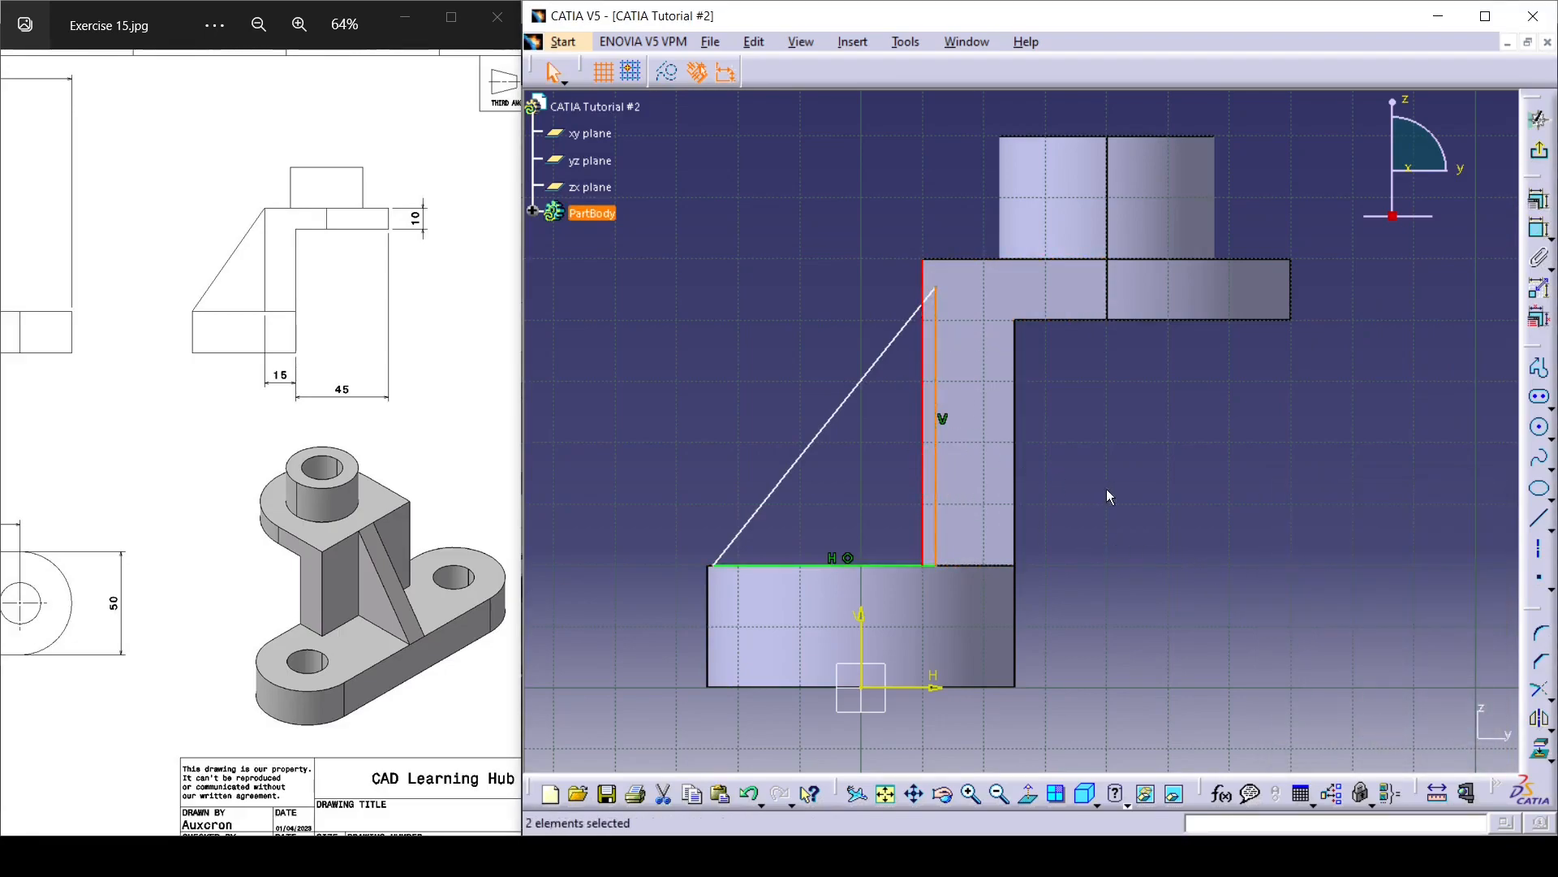
{"action": "left_click", "coordinate": [1540, 199]}
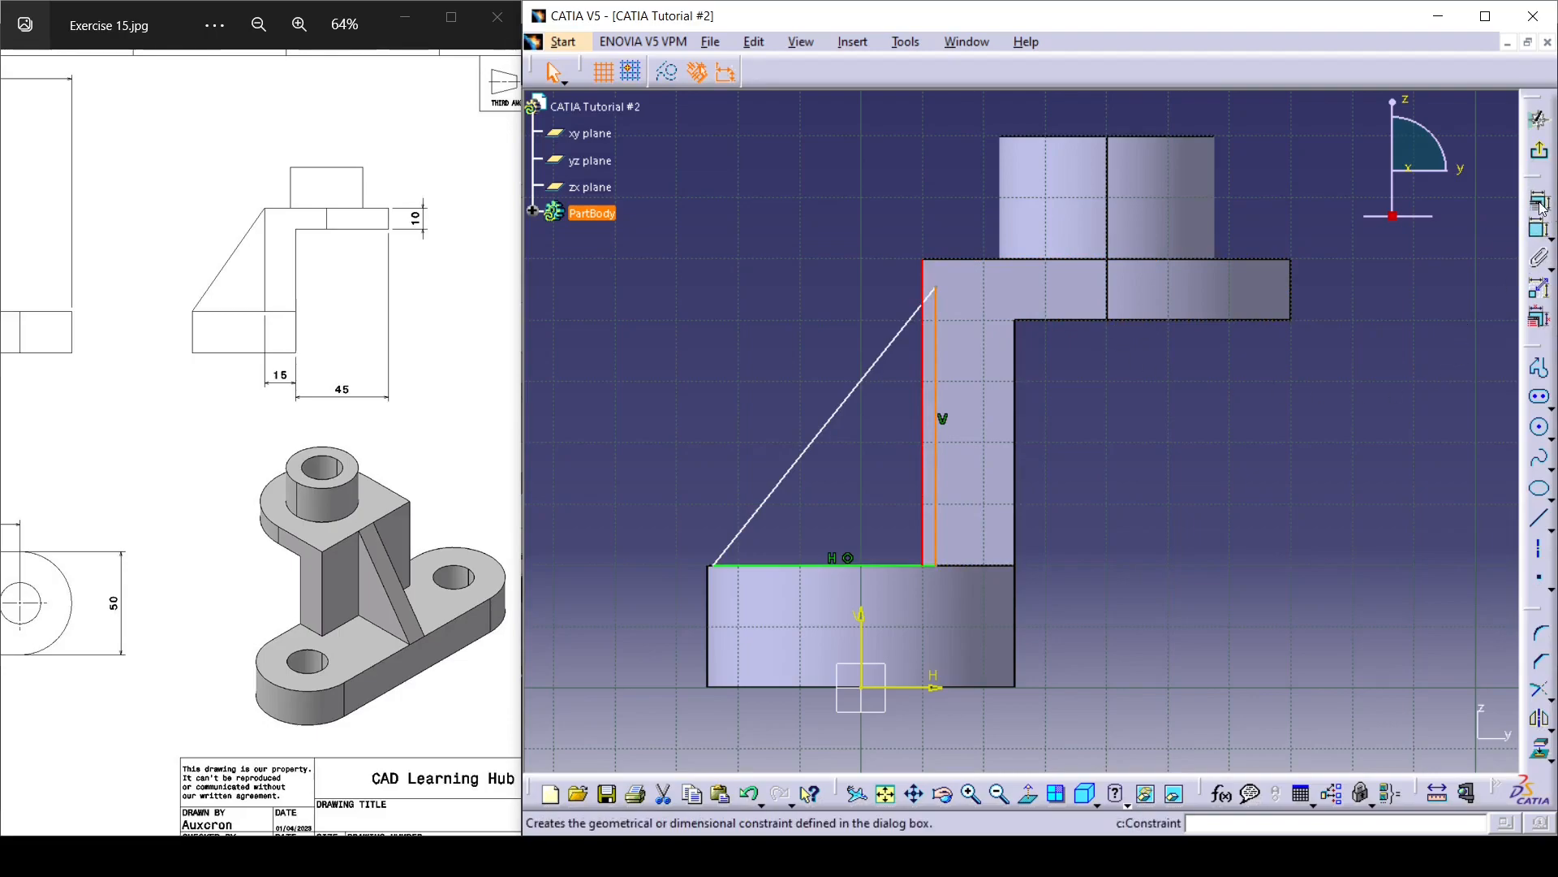
{"action": "left_click", "coordinate": [1433, 549]}
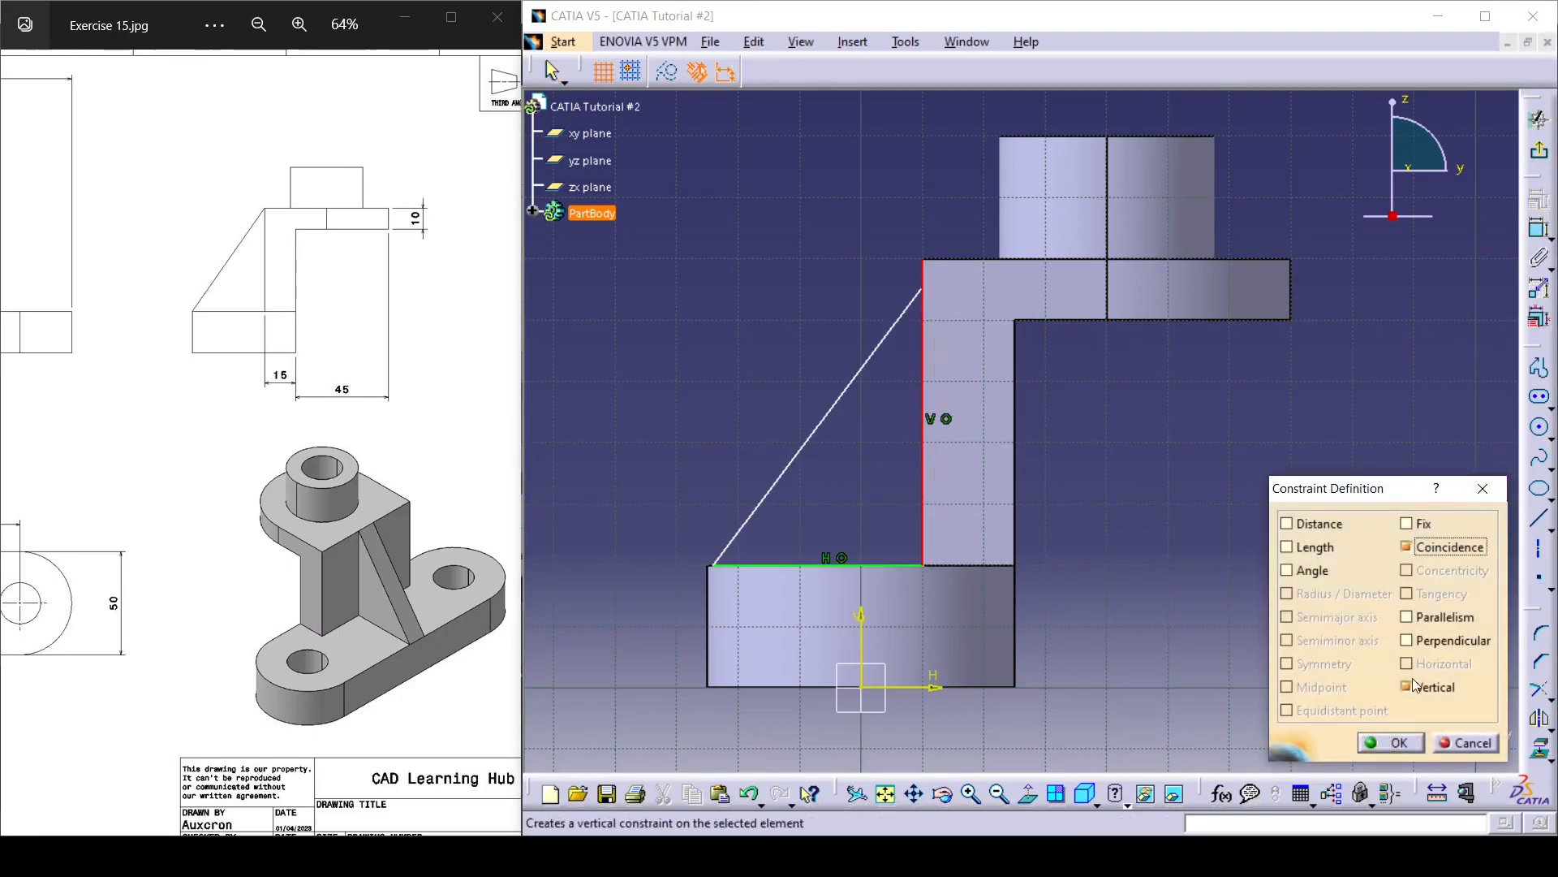
{"action": "left_click", "coordinate": [1375, 738]}
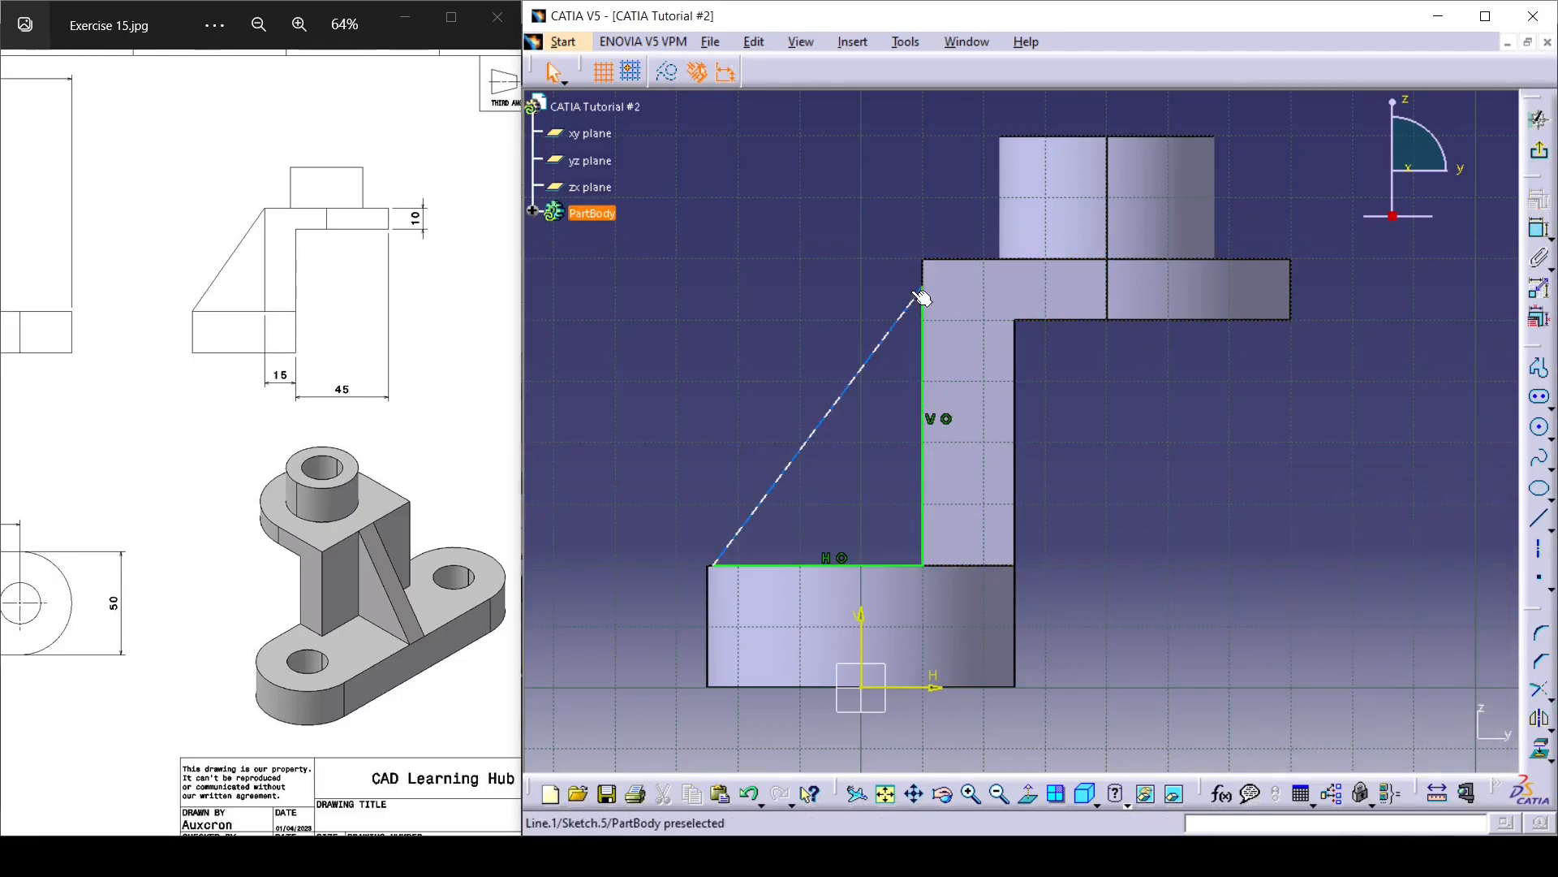
Step: Pull the triangle's upper and outer corners clear of the part, and make the outer corner coincident with the base's rear vertical edge
{"action": "left_click_drag", "start_coordinate": [922, 288], "coordinate": [925, 203]}
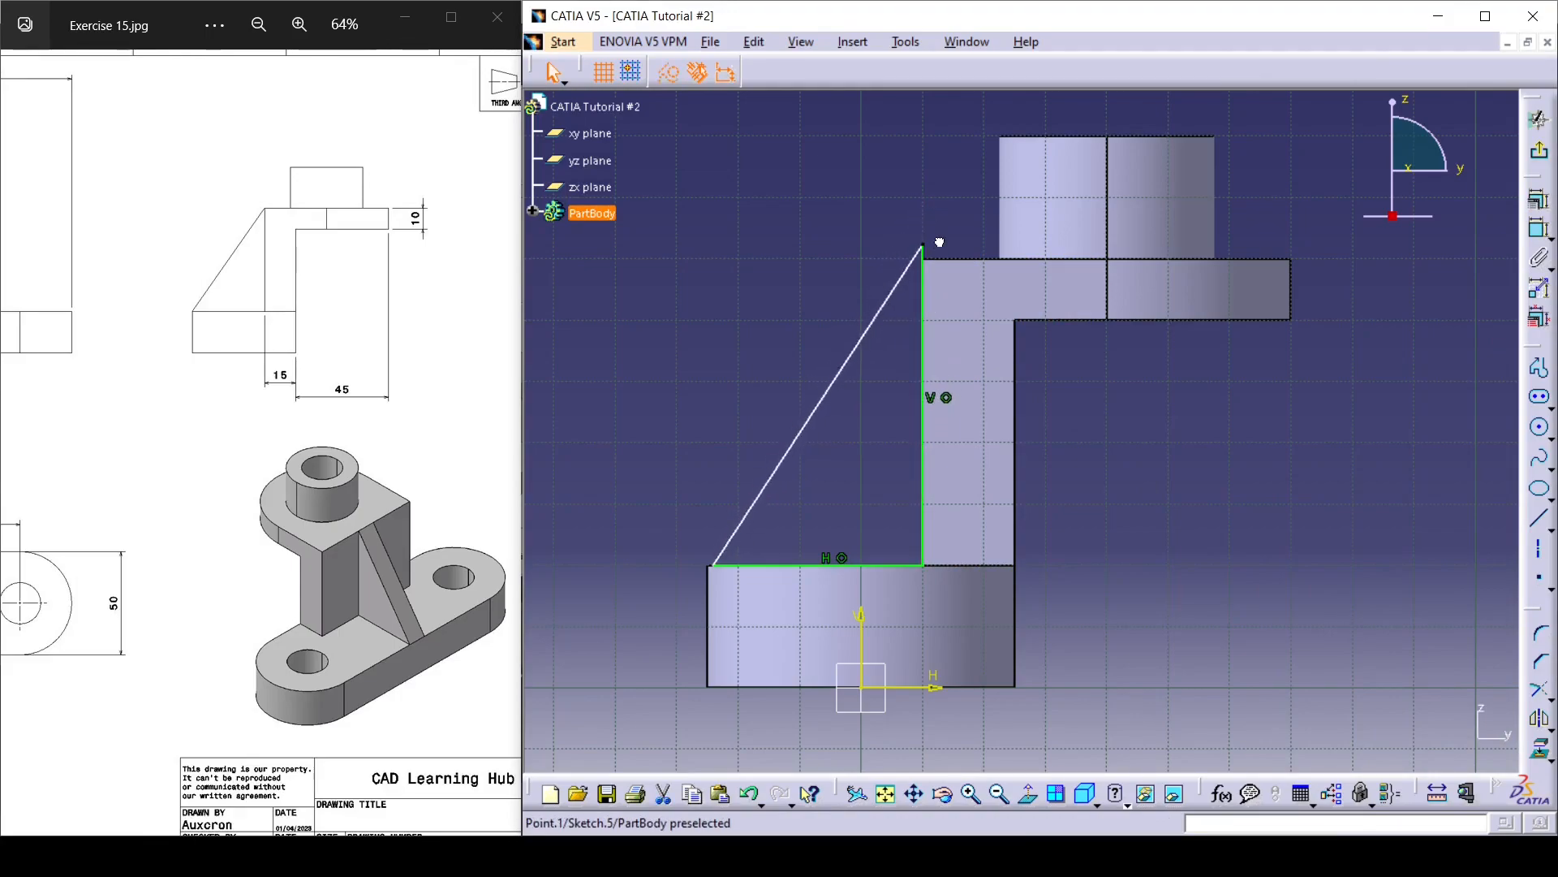
{"action": "left_click_drag", "start_coordinate": [716, 566], "coordinate": [644, 564]}
{"action": "left_click", "coordinate": [643, 566]}
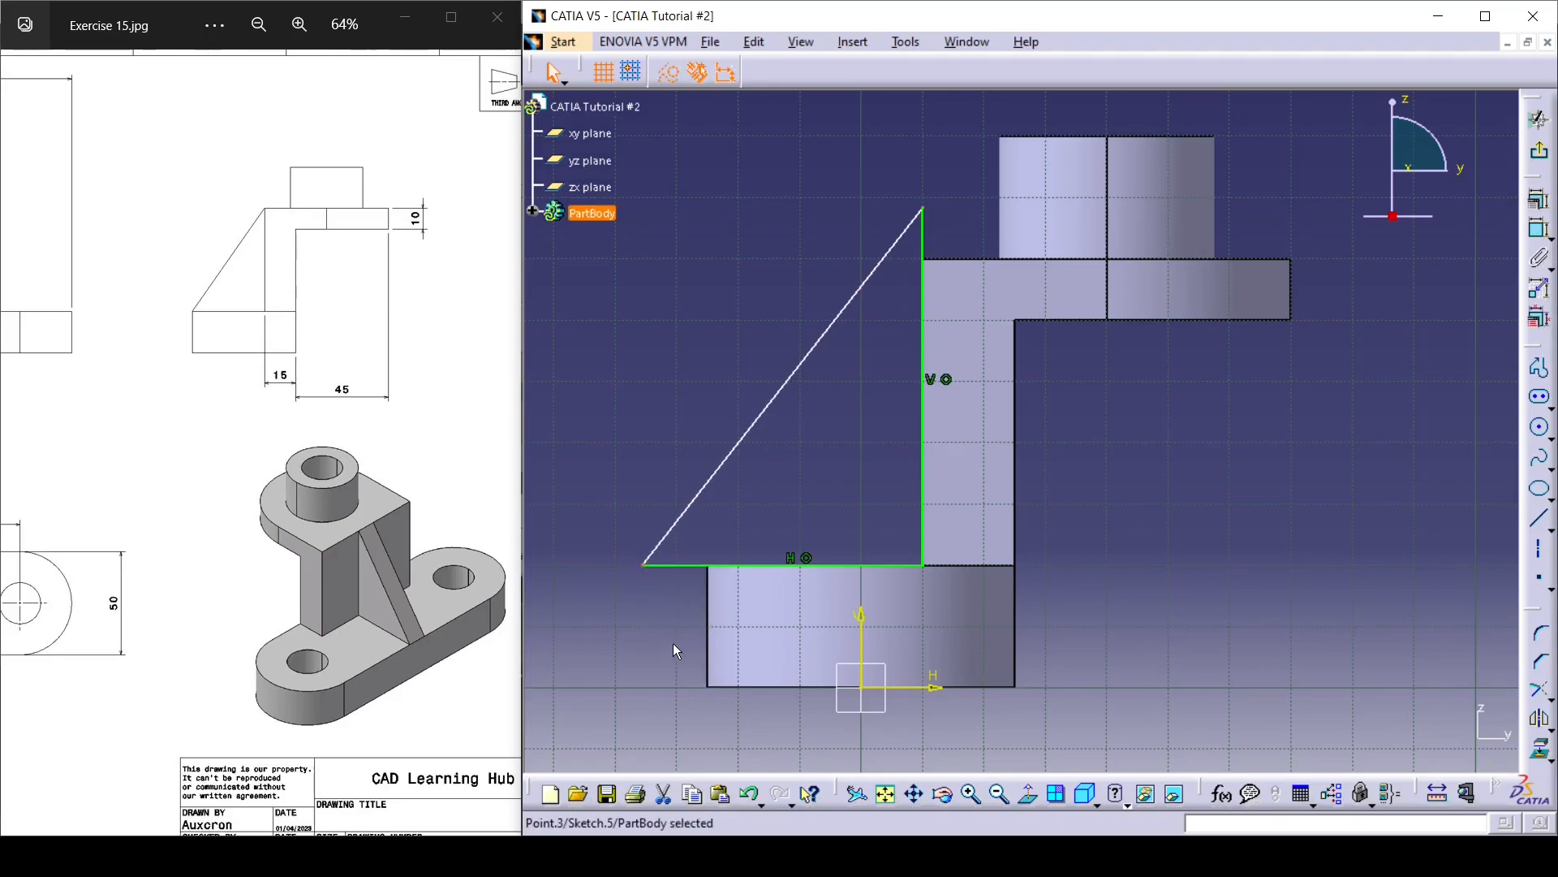
{"action": "left_click", "coordinate": [707, 609], "text": "ctrl"}
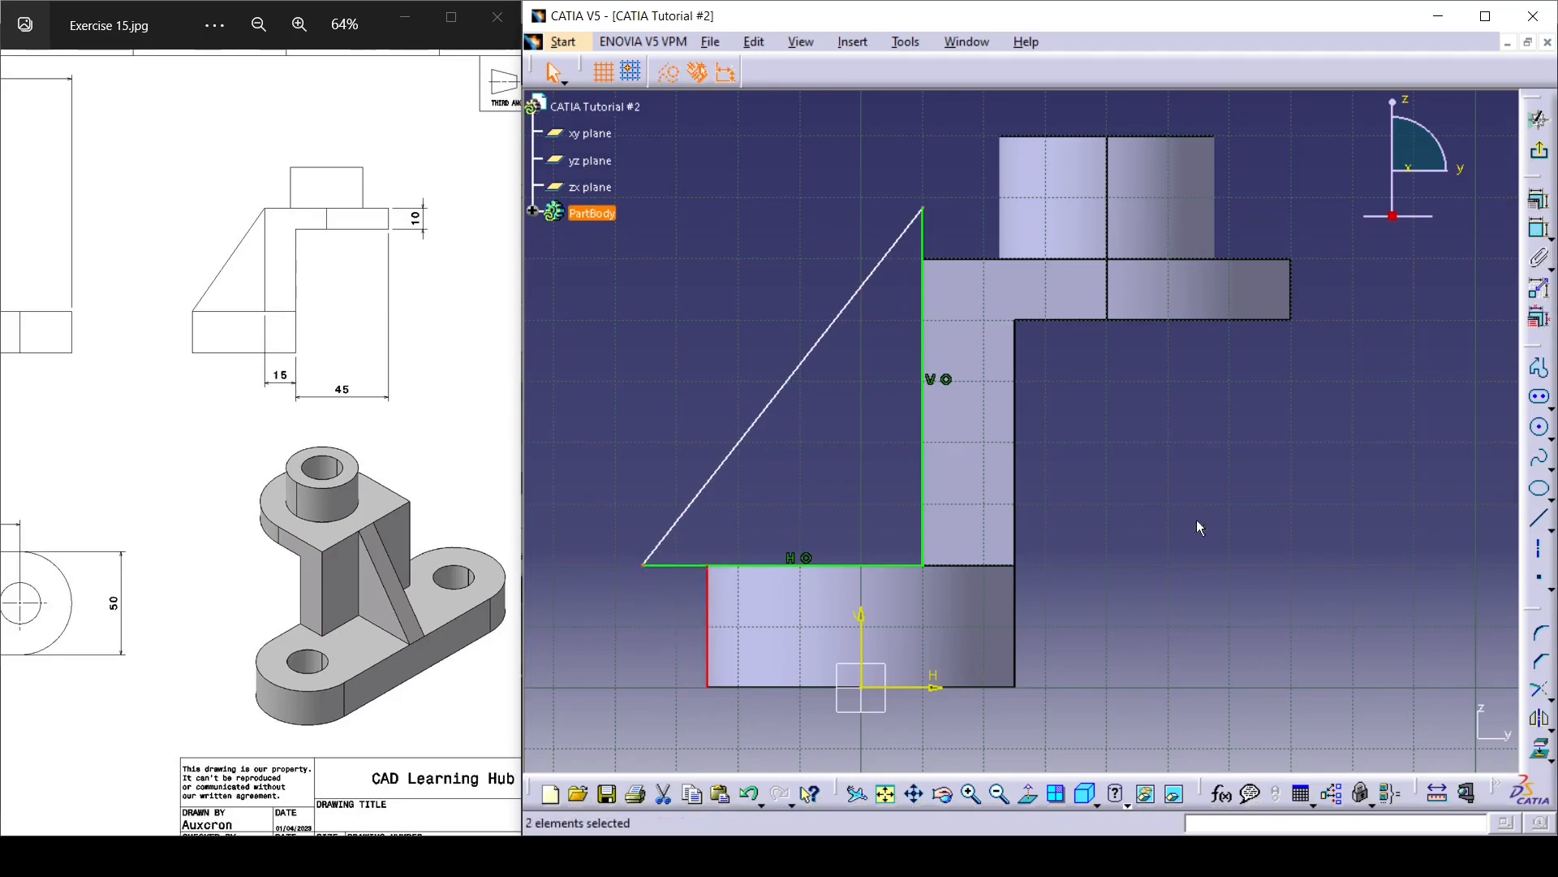
{"action": "left_click", "coordinate": [1538, 229]}
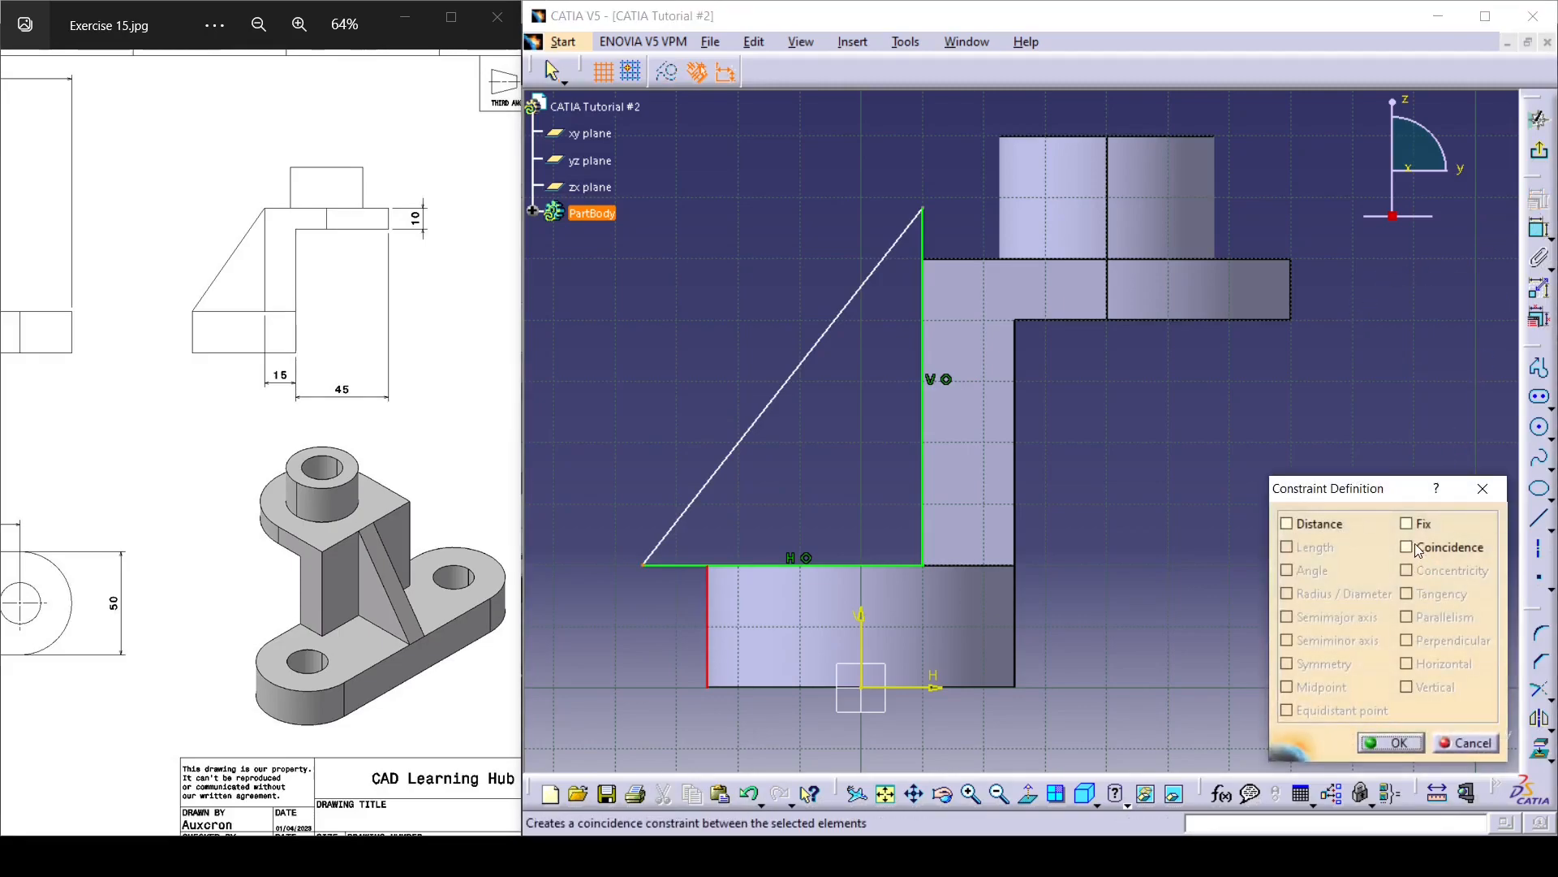
{"action": "left_click", "coordinate": [1414, 545]}
{"action": "left_click", "coordinate": [1390, 743]}
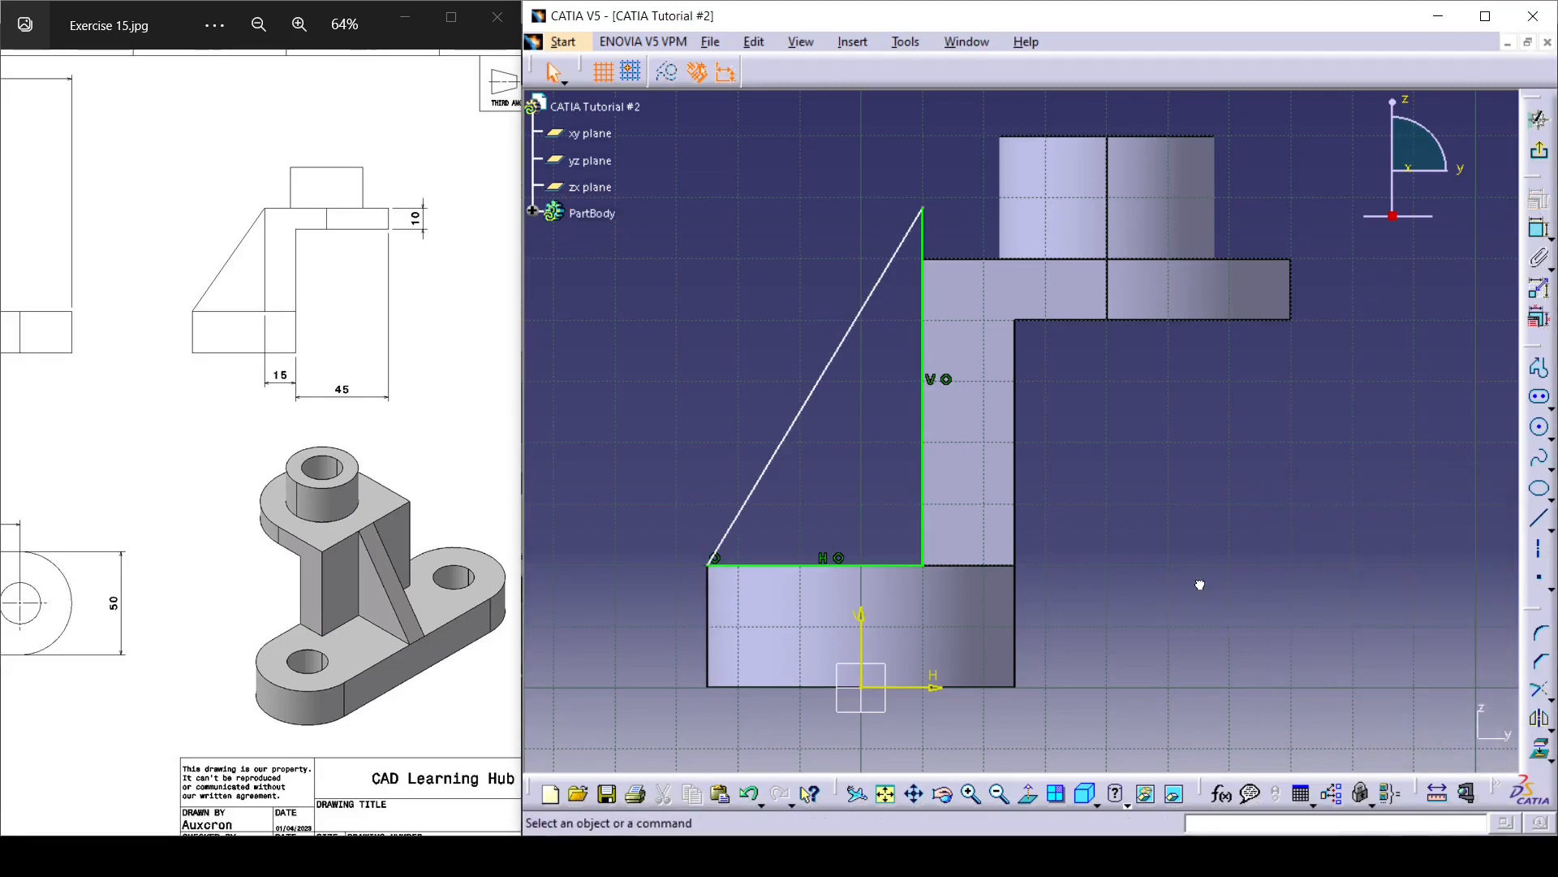
Step: Make the triangle's upper corner coincident with the arm's top edge and exit the sketch
{"action": "left_click", "coordinate": [922, 209]}
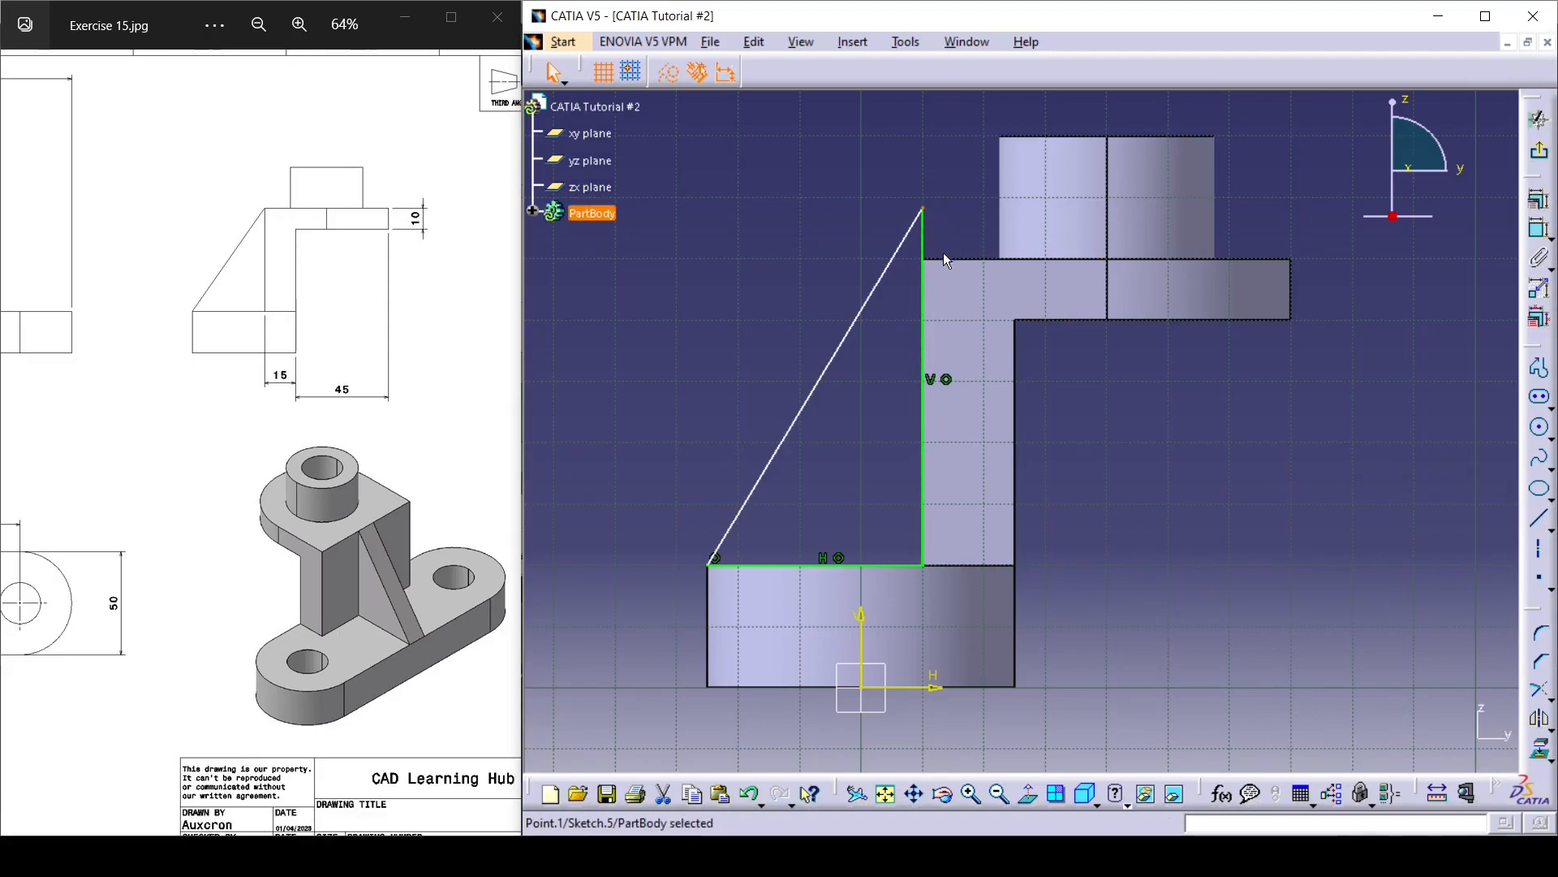
{"action": "left_click", "coordinate": [1011, 261], "text": "ctrl"}
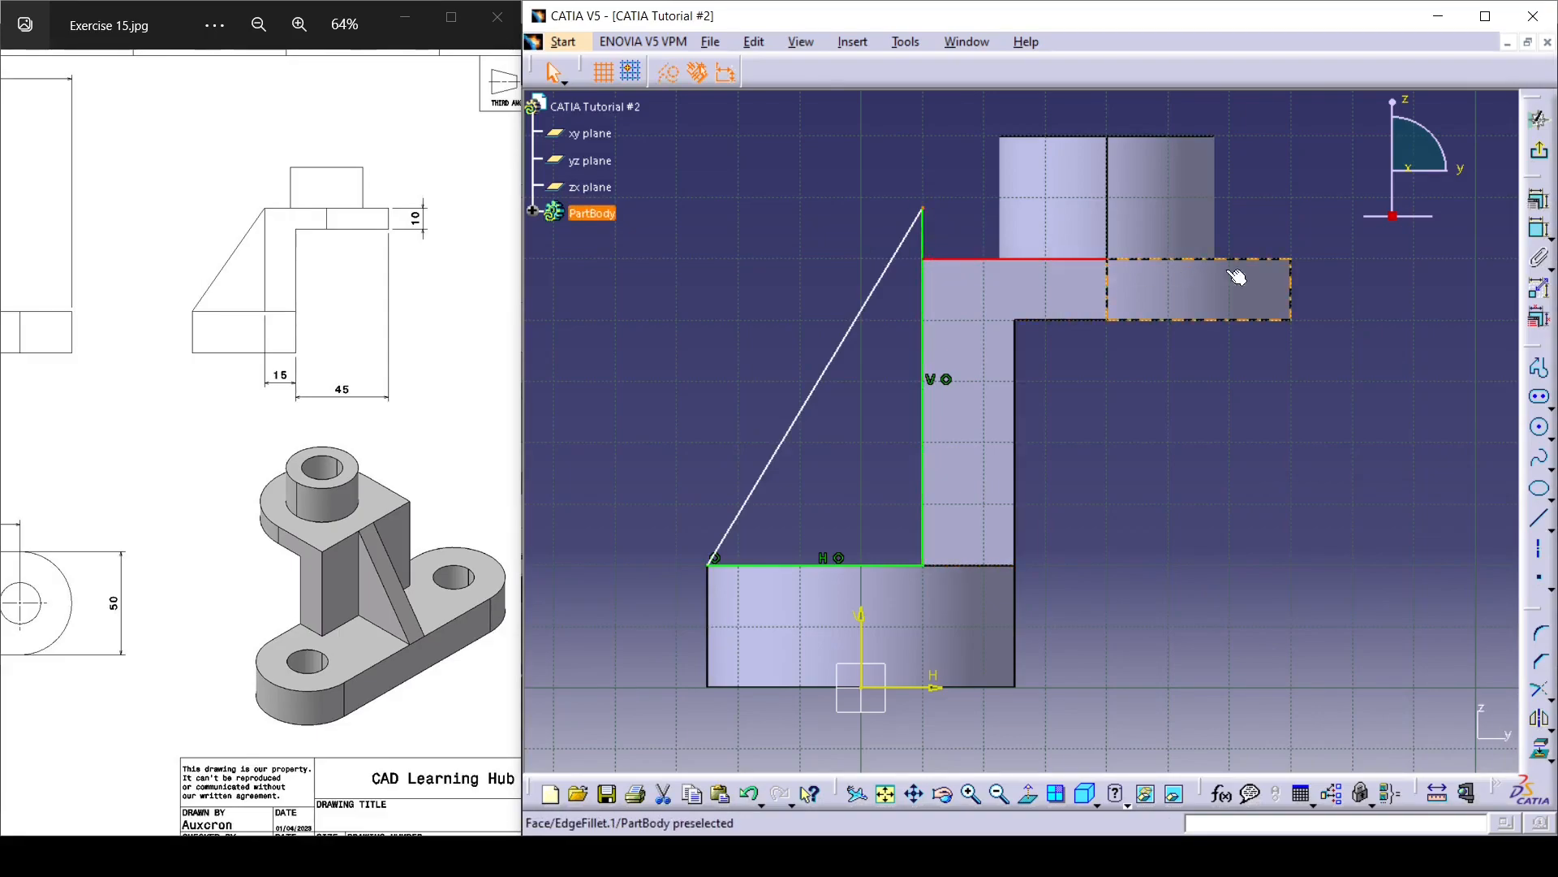
{"action": "left_click", "coordinate": [1529, 198]}
{"action": "left_click", "coordinate": [1405, 546]}
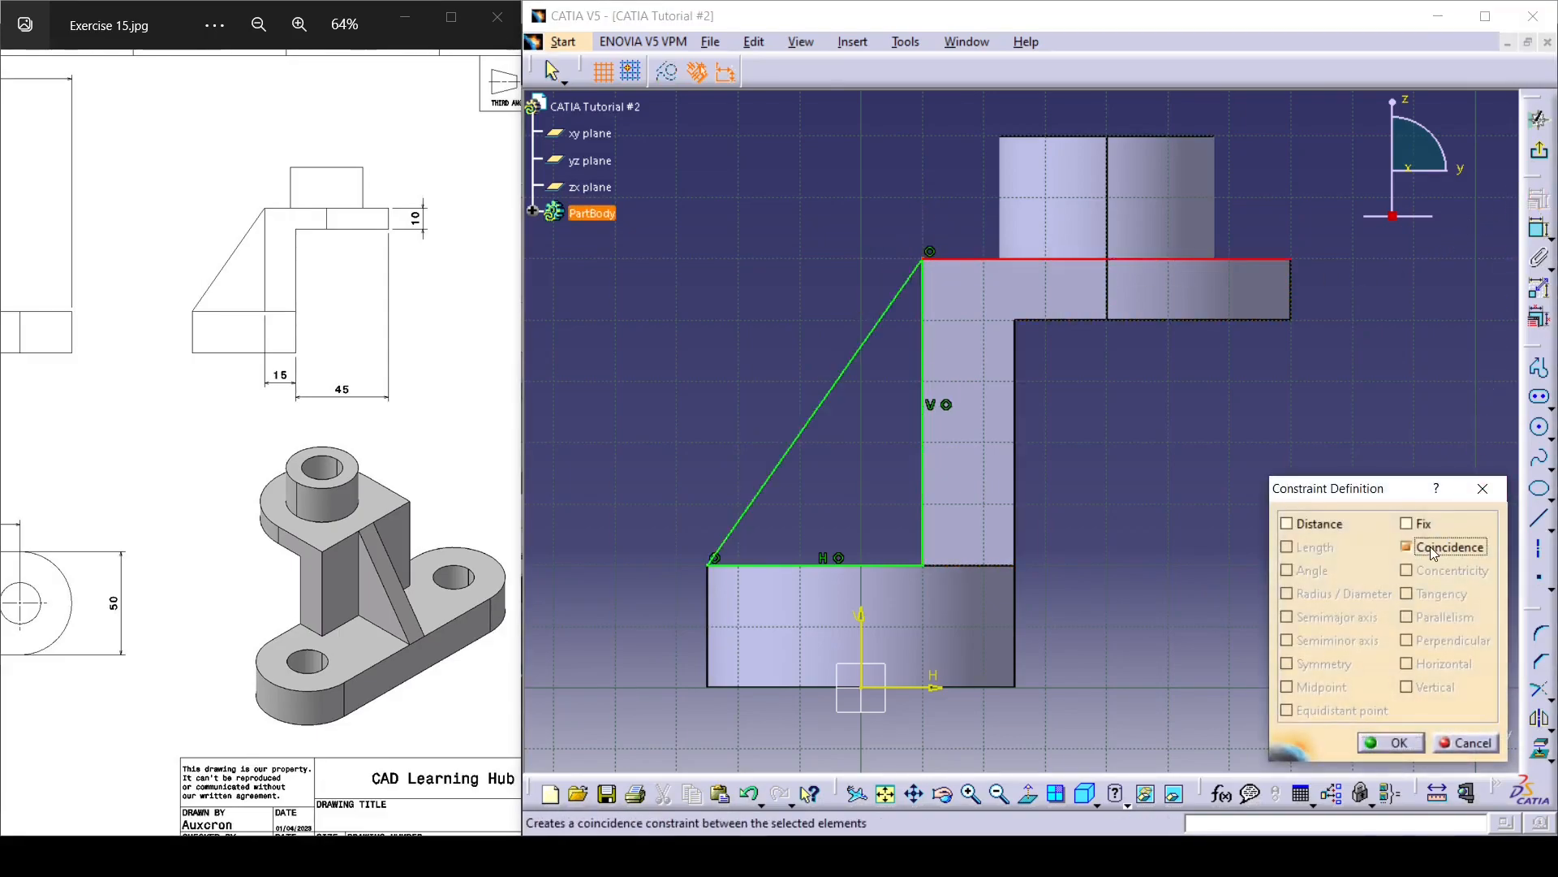
{"action": "left_click", "coordinate": [1391, 742]}
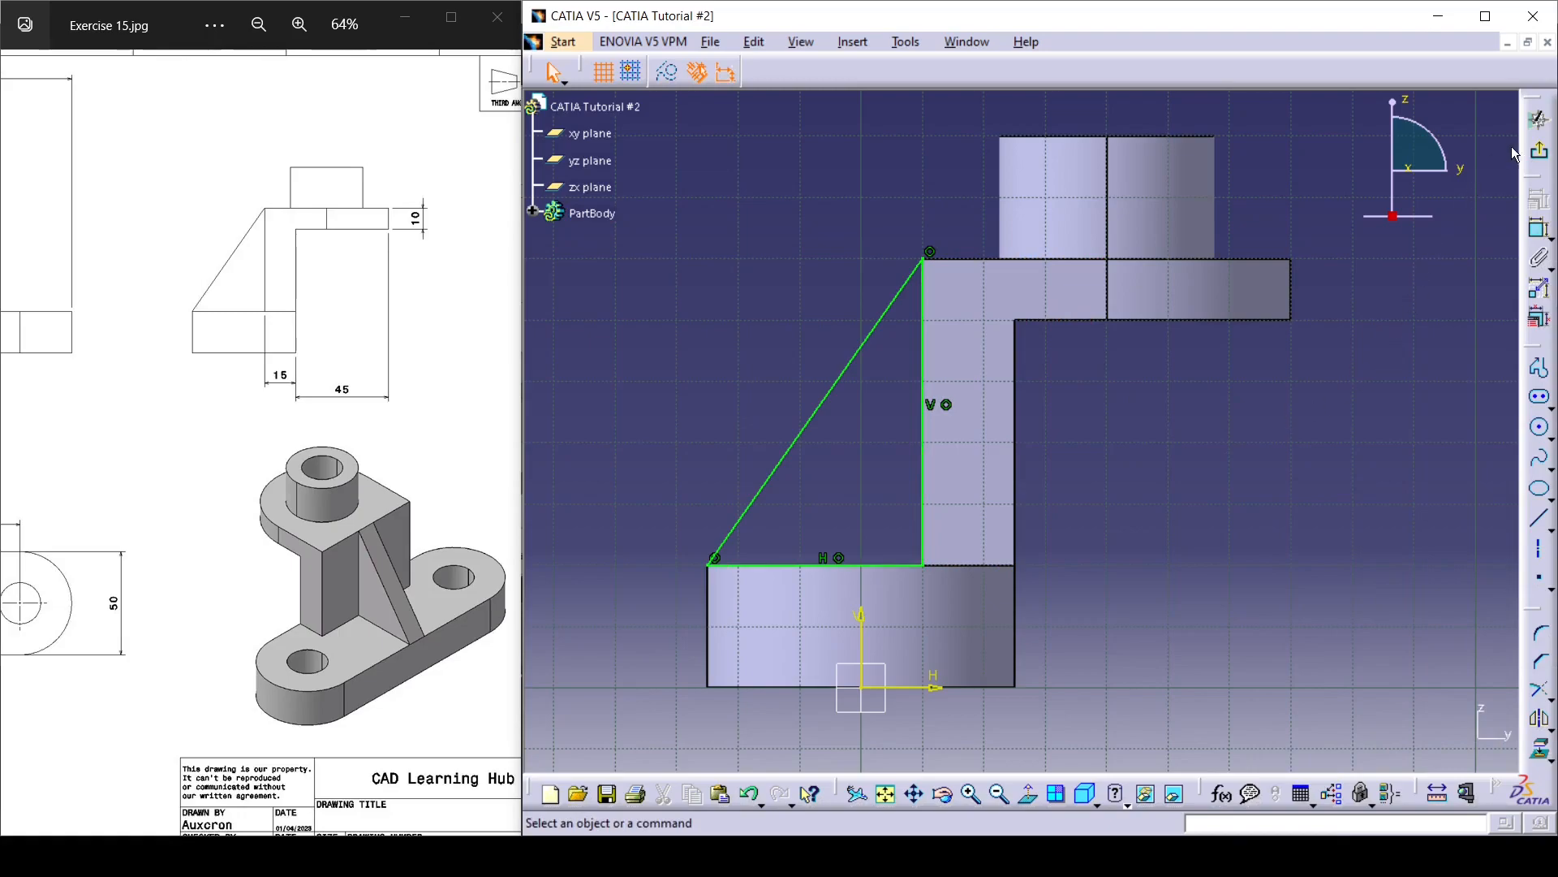
{"action": "left_click", "coordinate": [1538, 119]}
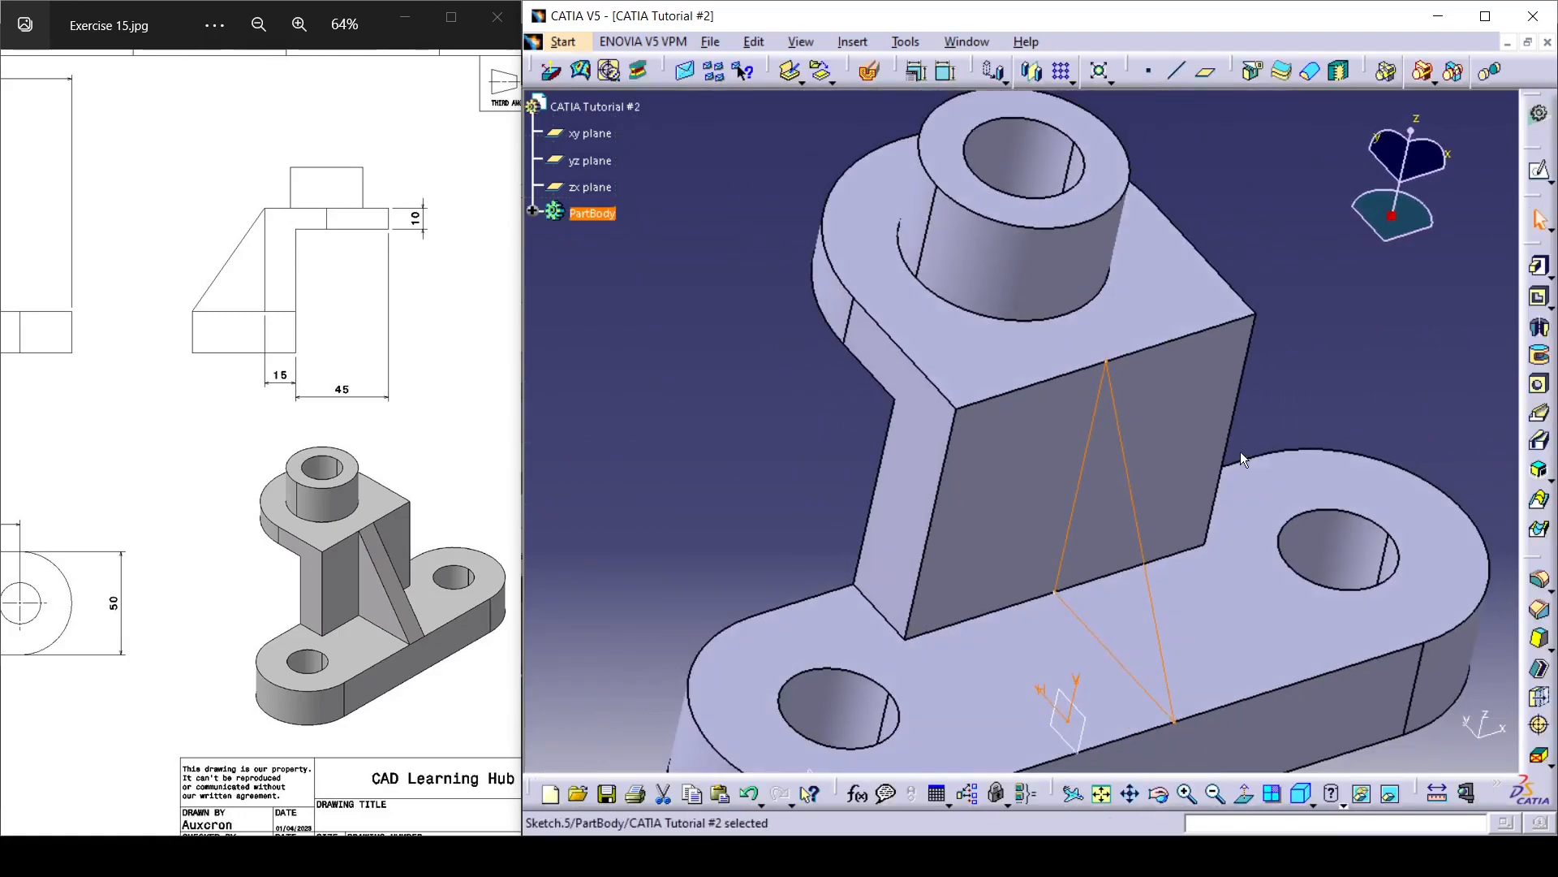
Step: Pad the triangular rib sketch with a first limit of 5 mm and a second limit of 5 mm
{"action": "left_click_drag", "start_coordinate": [158, 380], "coordinate": [323, 380]}
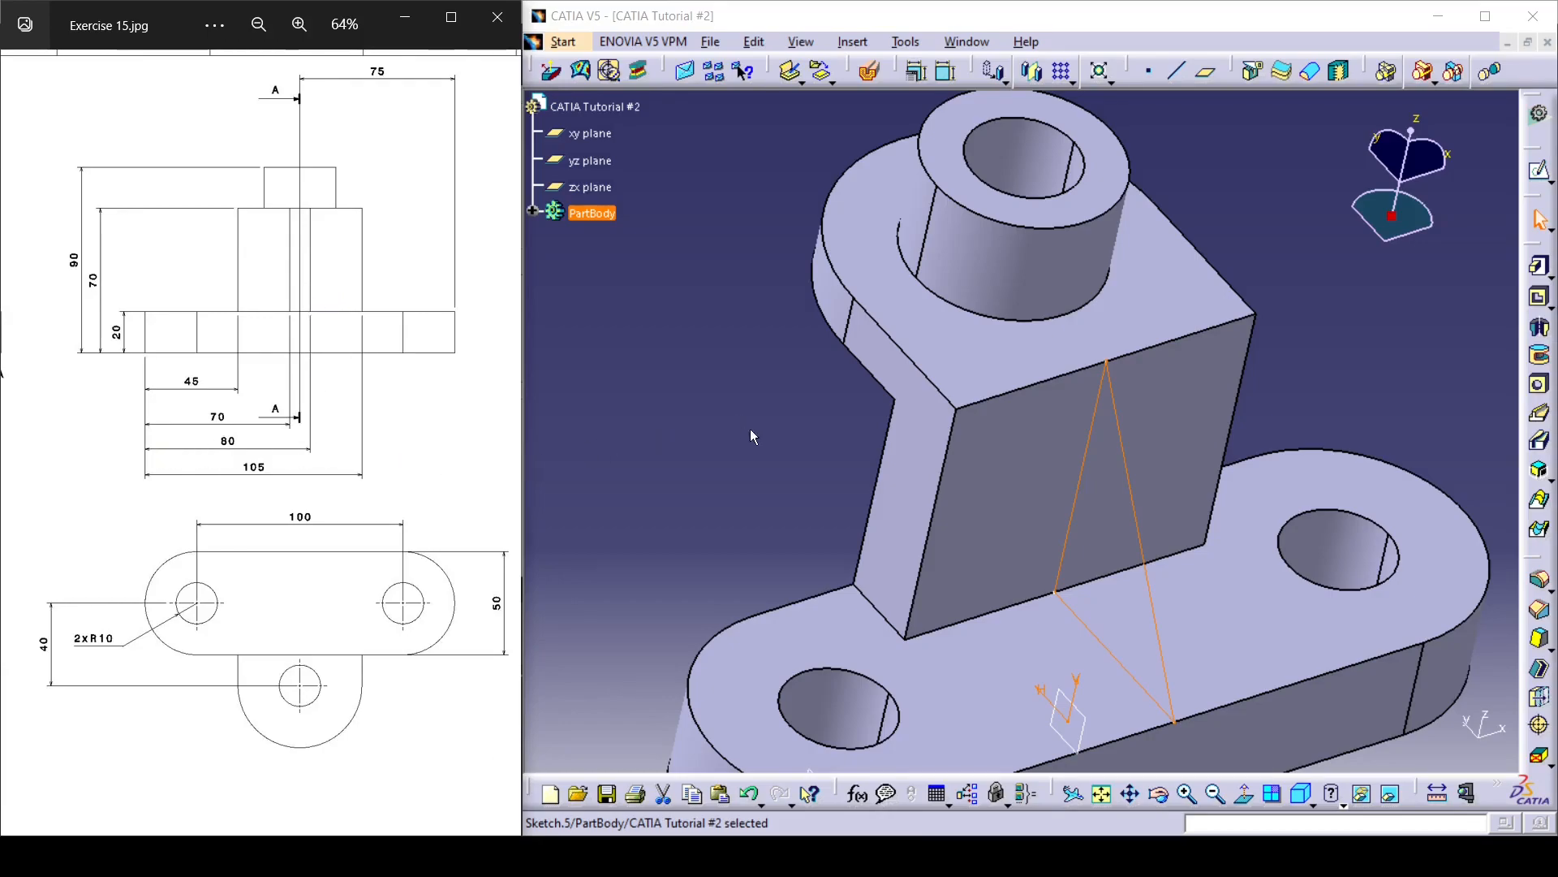
{"action": "left_click", "coordinate": [1538, 267]}
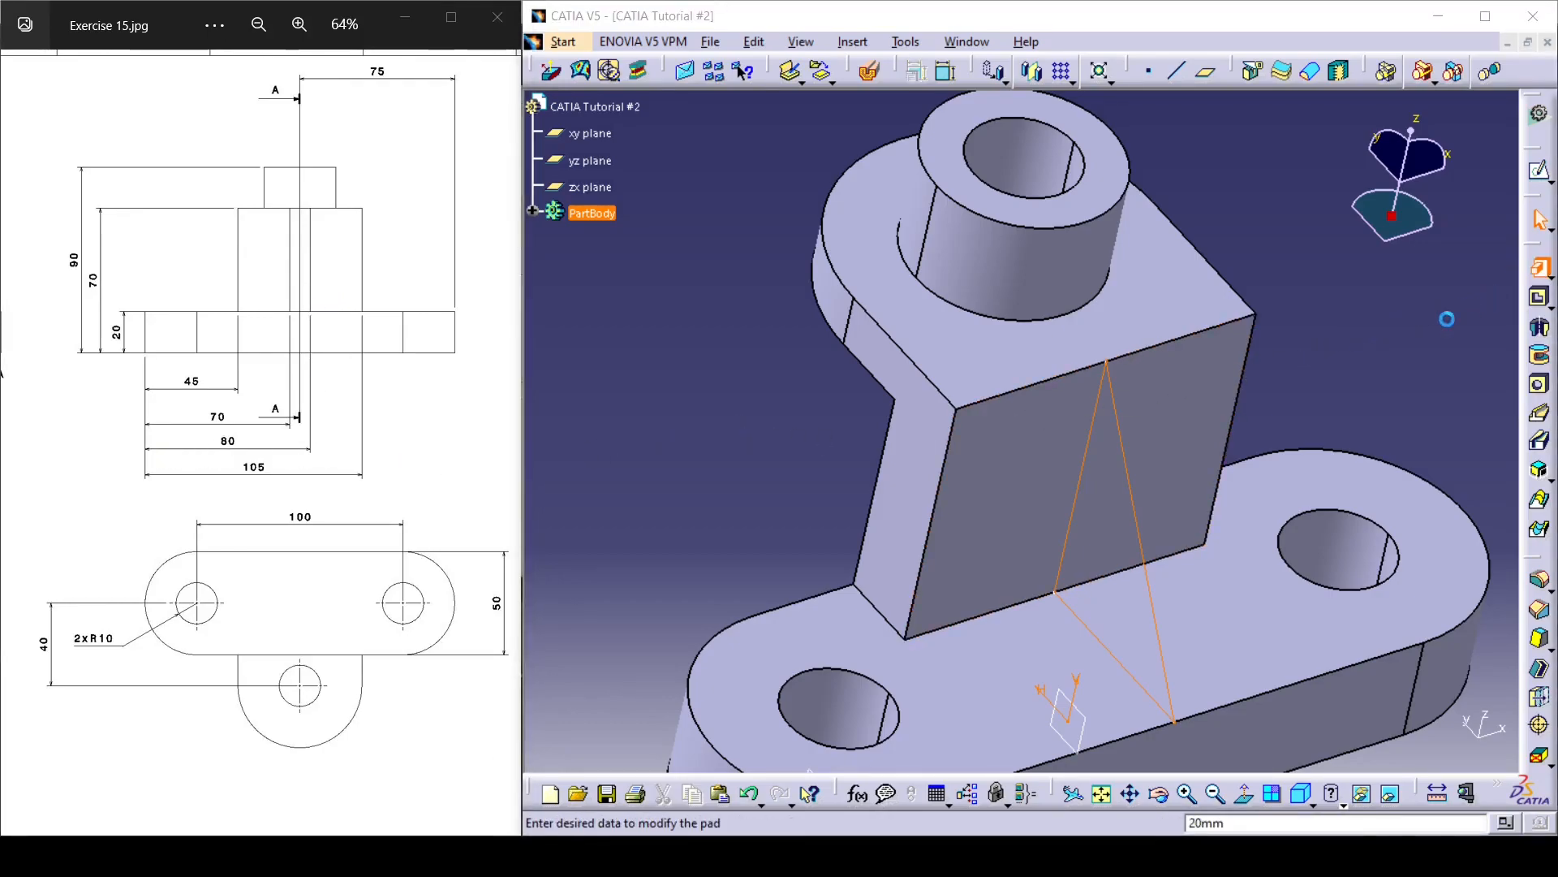
{"action": "mouse_move", "coordinate": [1275, 300]}
{"action": "middle_mouse_down"}
{"action": "mouse_move", "coordinate": [1128, 250]}
{"action": "mouse_move", "coordinate": [1055, 389]}
{"action": "middle_mouse_up"}
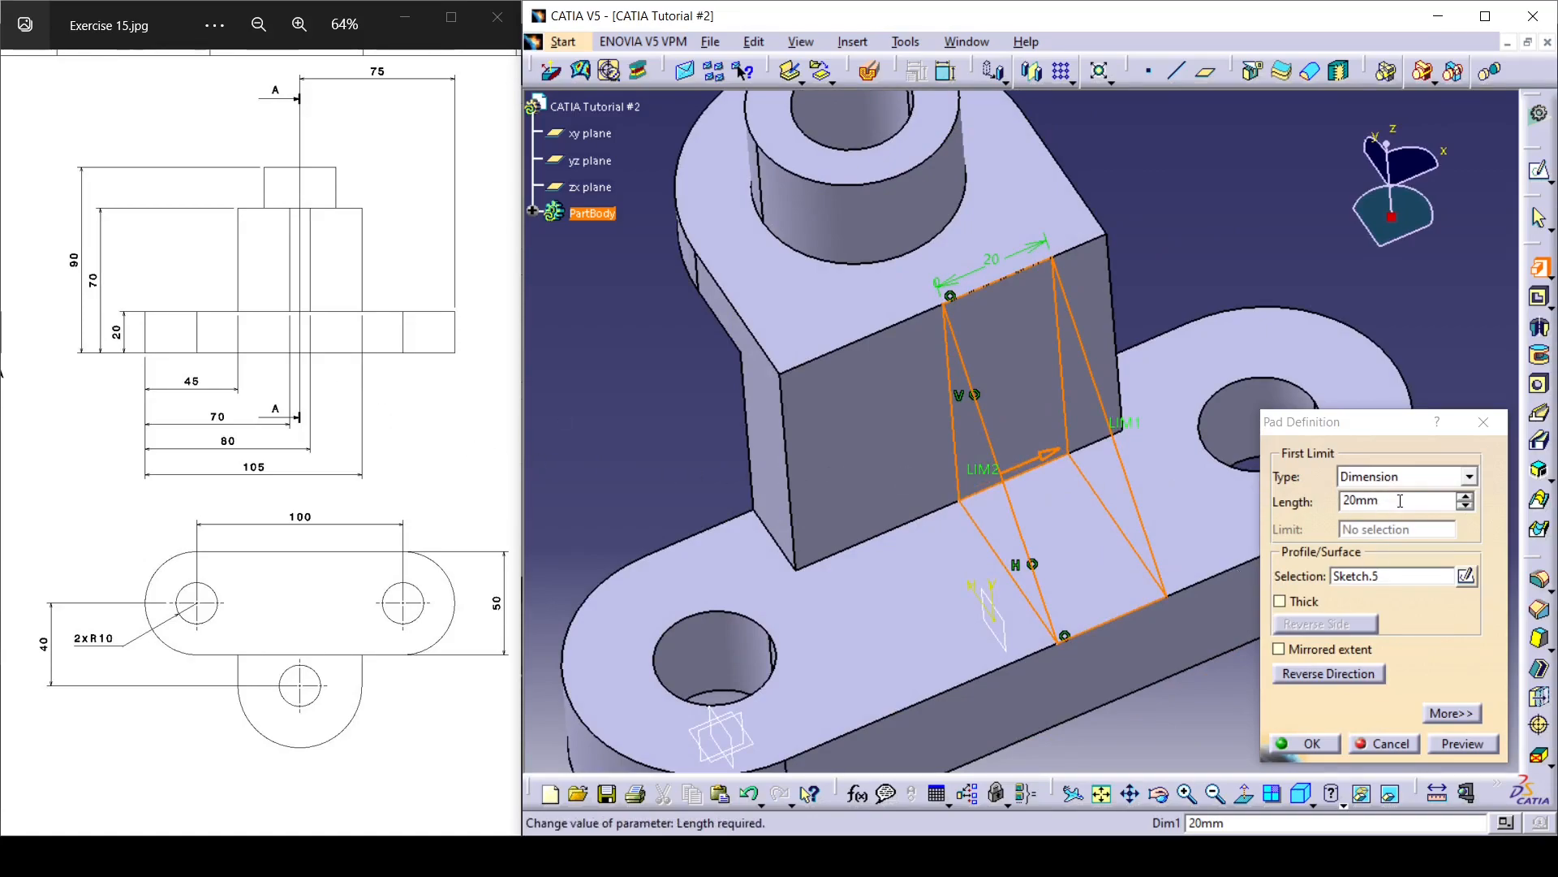
{"action": "left_click_drag", "start_coordinate": [1380, 501], "coordinate": [1318, 503]}
{"action": "type", "text": "5"}
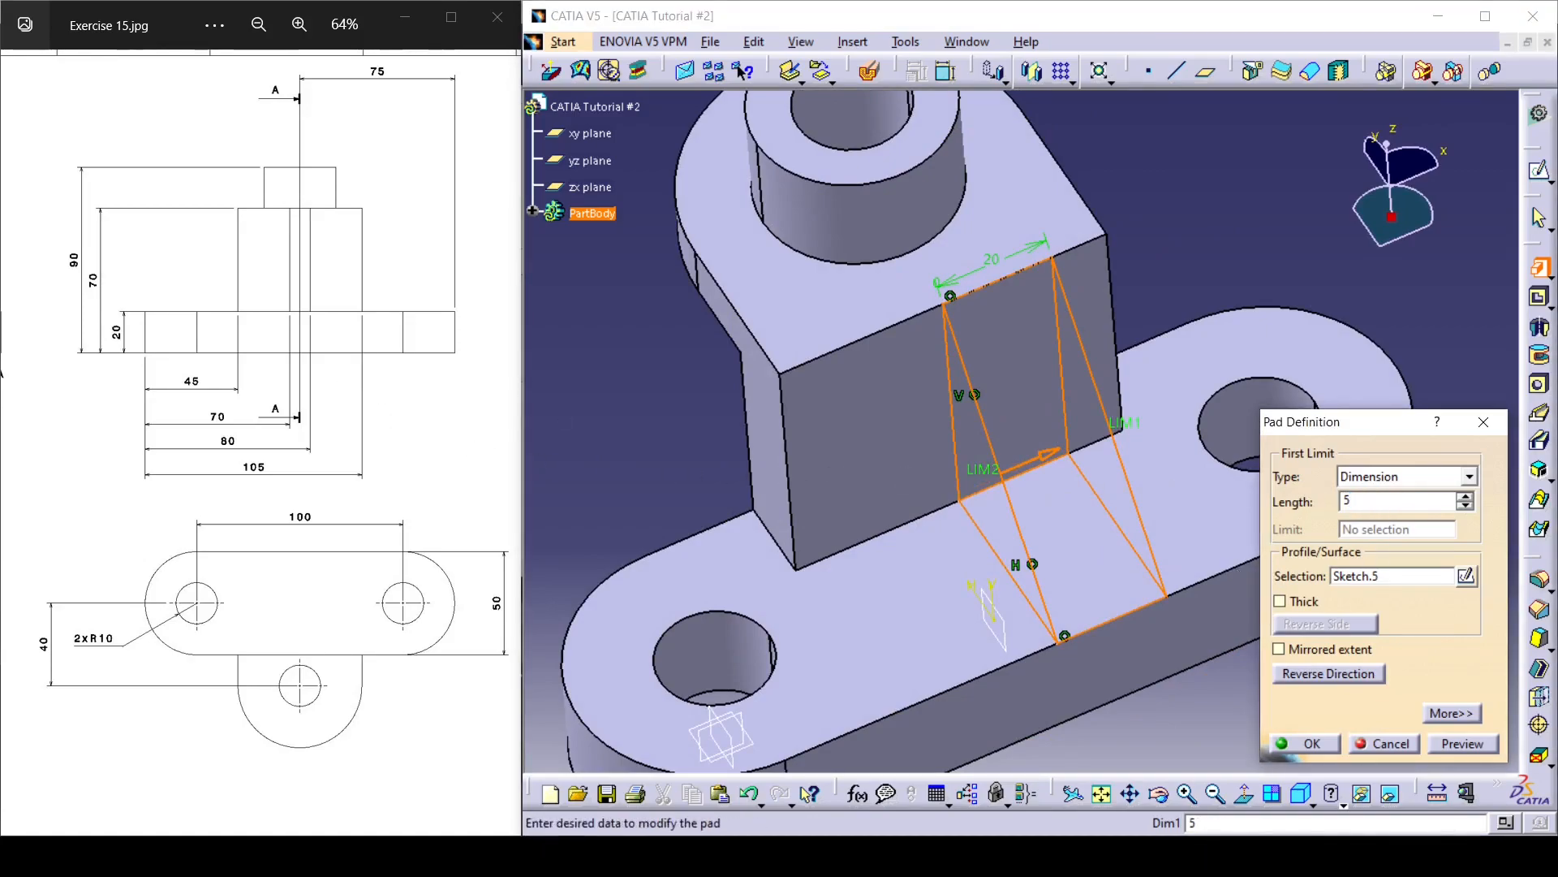
{"action": "left_click", "coordinate": [1452, 712]}
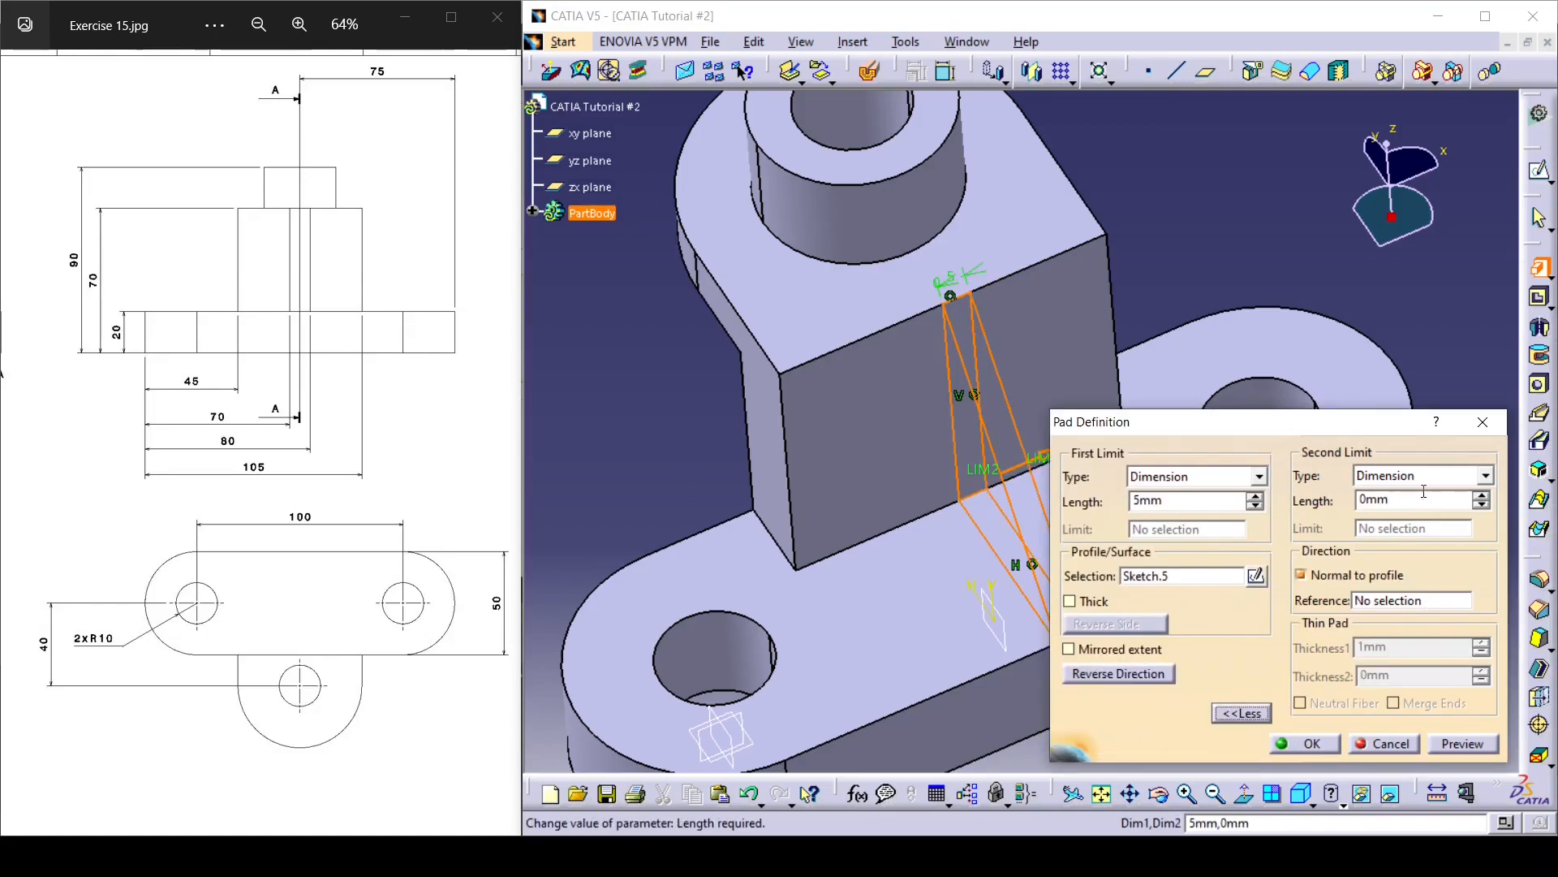
{"action": "left_click_drag", "start_coordinate": [1388, 499], "coordinate": [1337, 498]}
{"action": "type", "text": "5"}
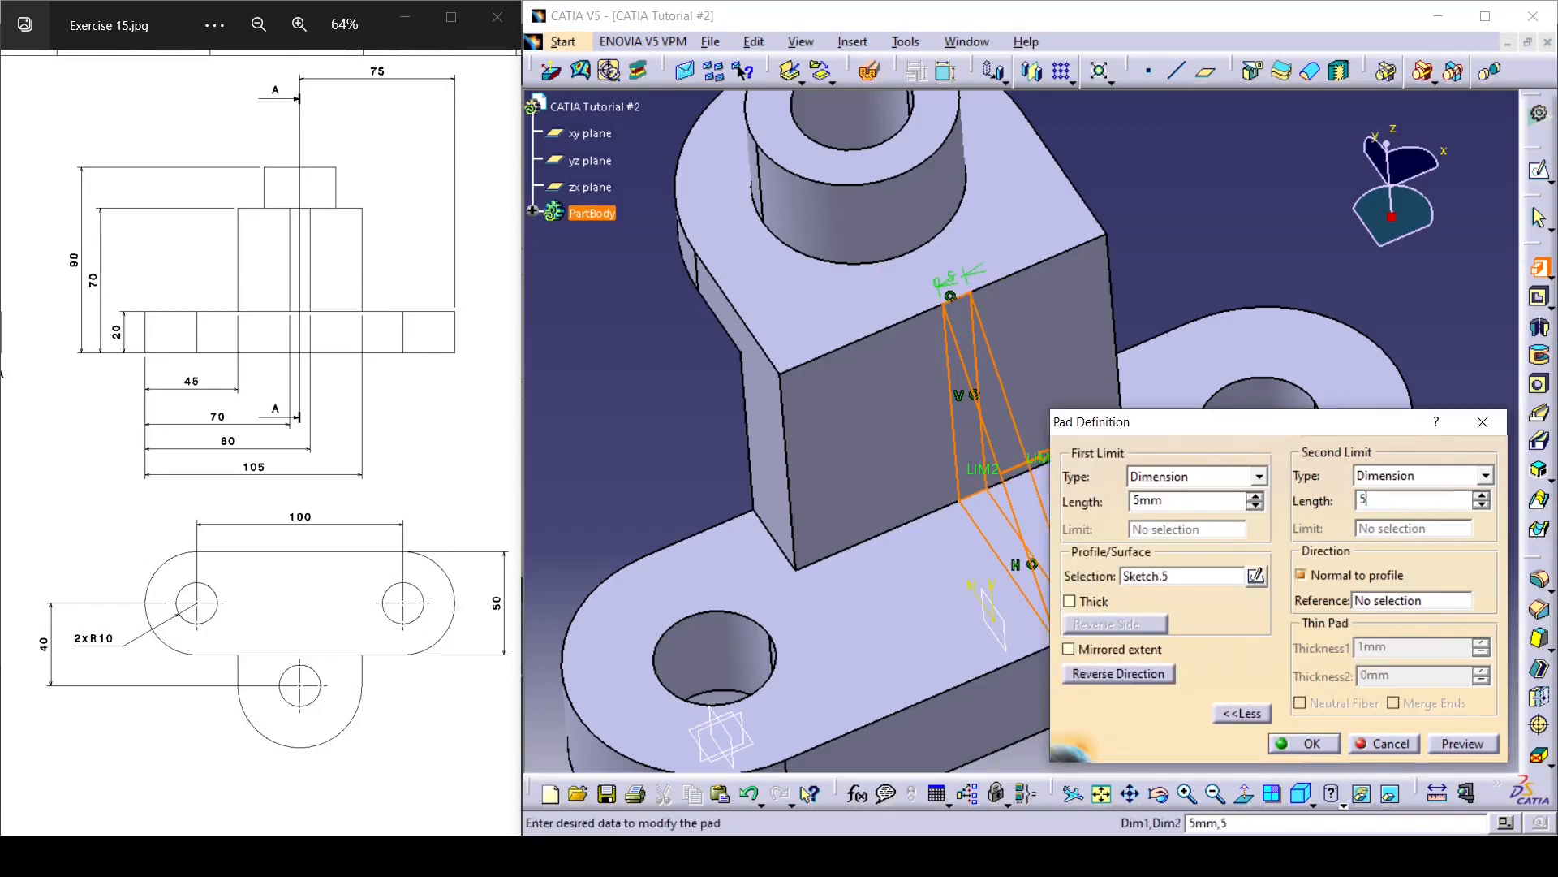
{"action": "left_click", "coordinate": [1314, 729]}
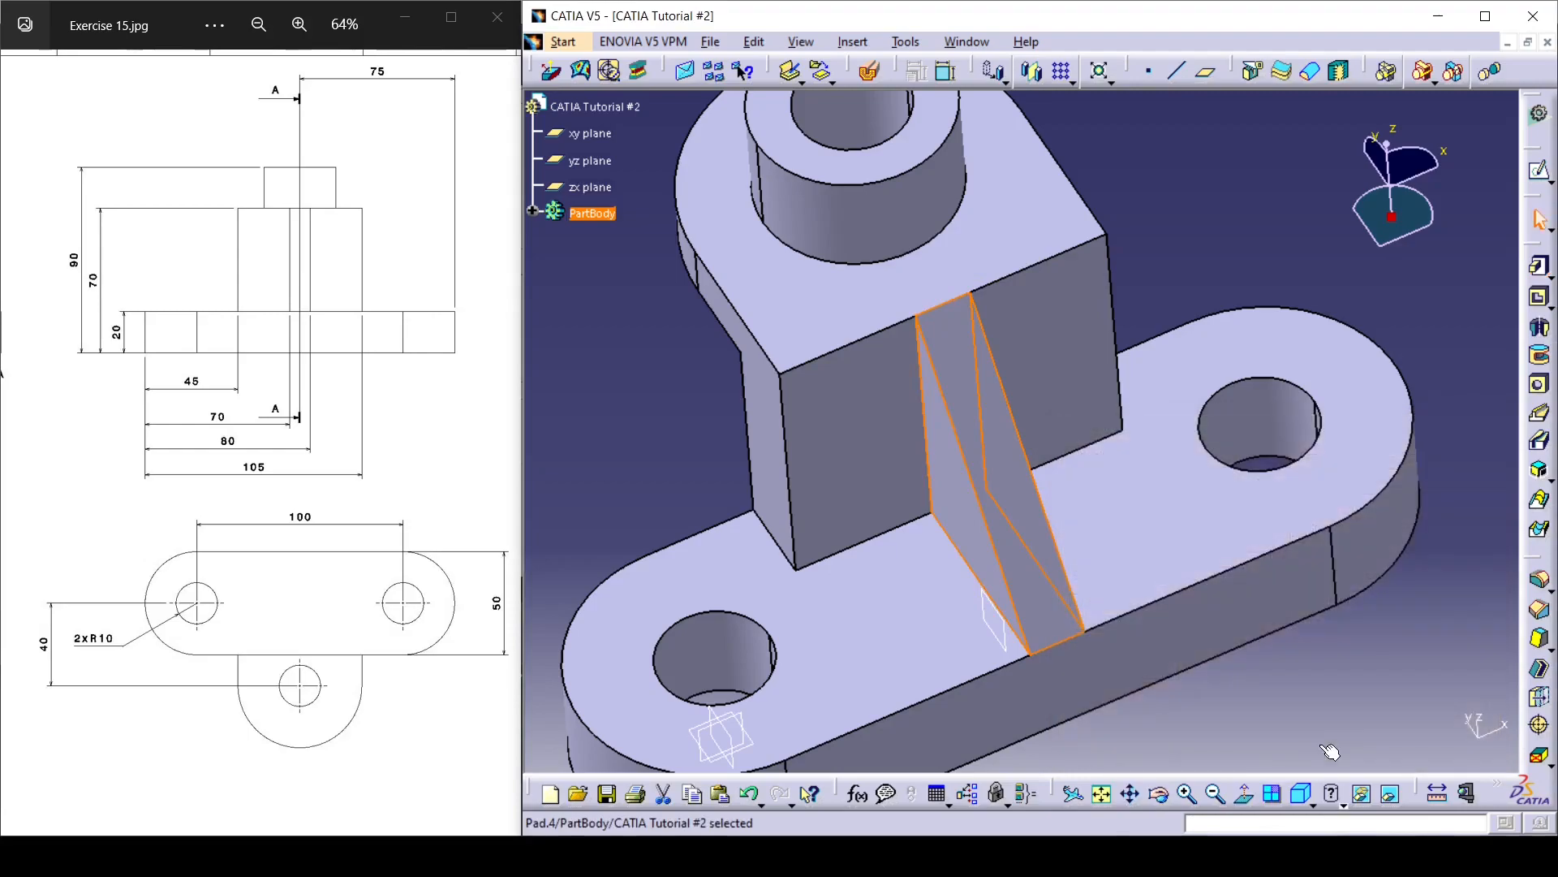
{"action": "left_click", "coordinate": [1167, 252]}
{"action": "middle_click_drag", "start_coordinate": [1027, 475], "coordinate": [1139, 616]}
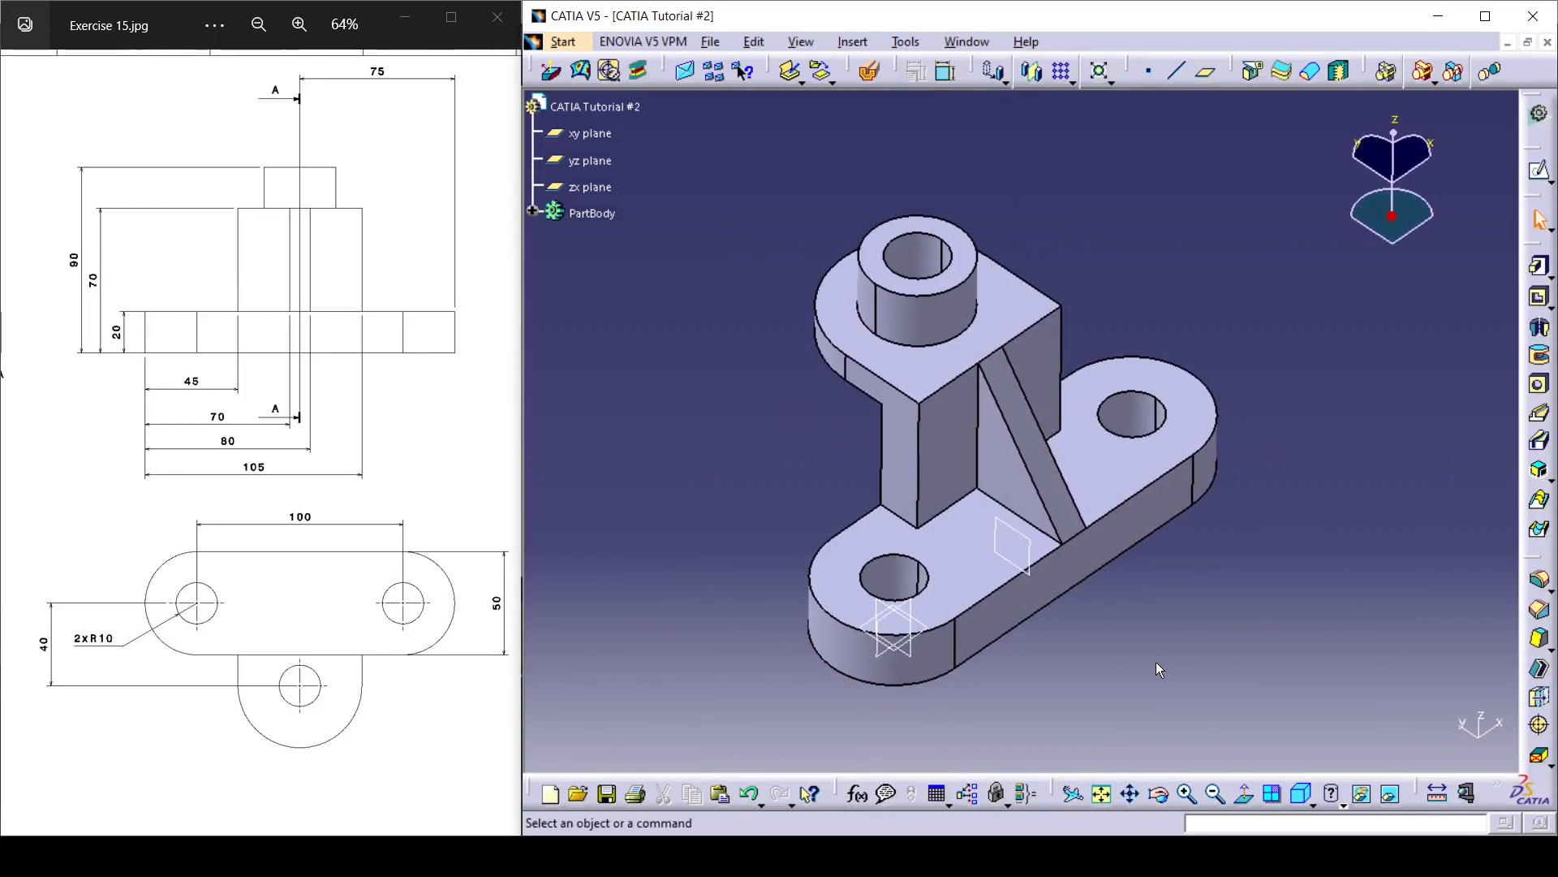